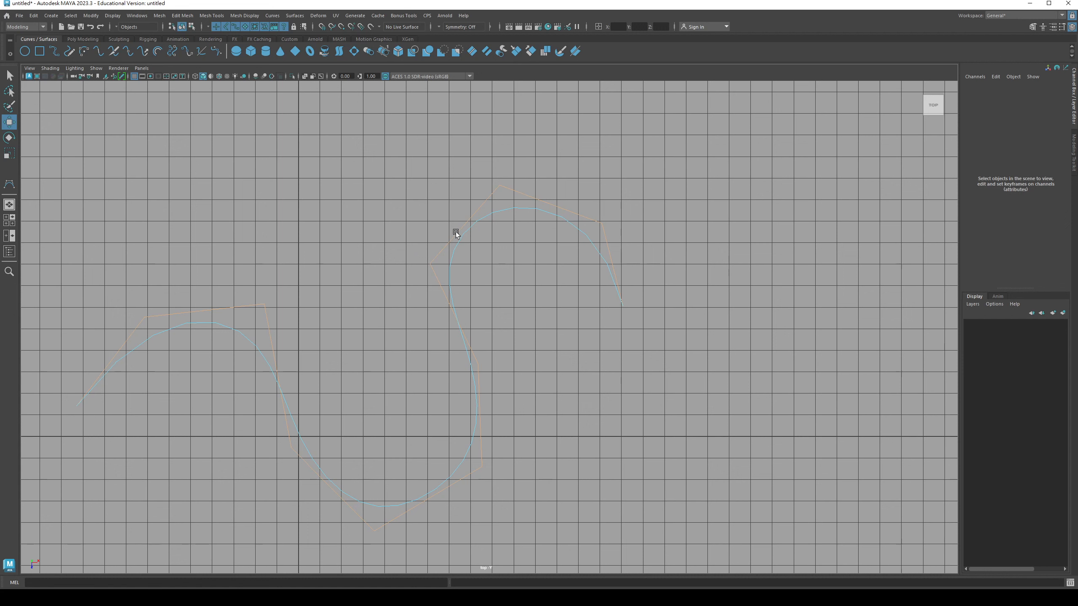
Step: Select all control vertices of the S-shaped curve through its hull, shift and rotate them counterclockwise, and return to object selection
click(448, 240)
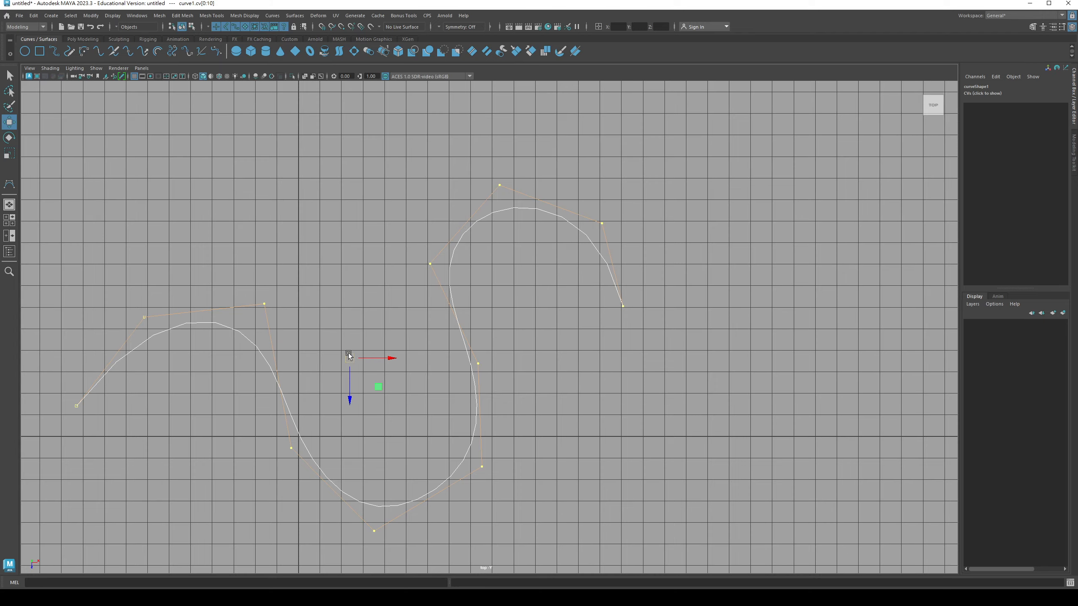
drag(351, 357, 391, 345)
scroll(453, 309, down, 4)
key(e)
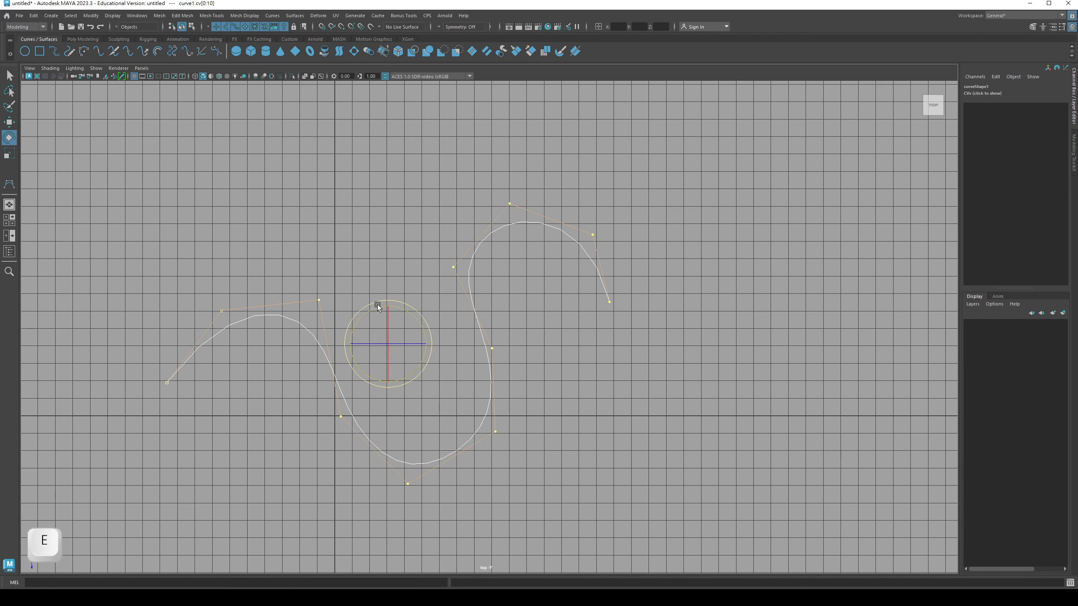
mouse_move(377, 305)
mouse_down()
mouse_move(406, 304)
mouse_move(331, 300)
mouse_move(406, 296)
mouse_move(328, 303)
mouse_move(383, 325)
mouse_up()
key(w)
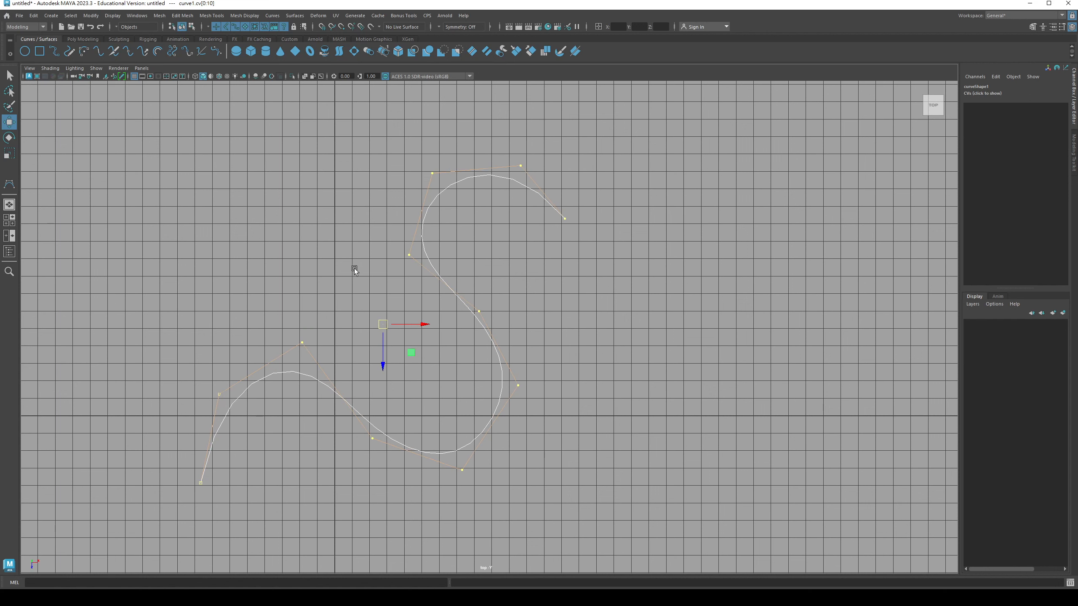
key(F8)
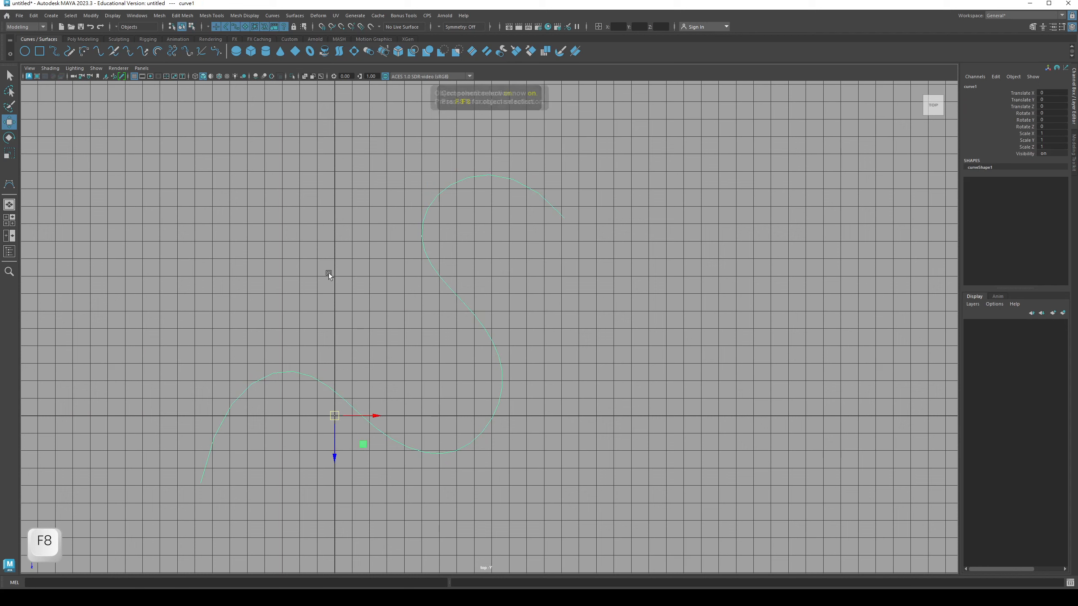
click(326, 269)
alt+middle_drag(316, 303, 310, 280)
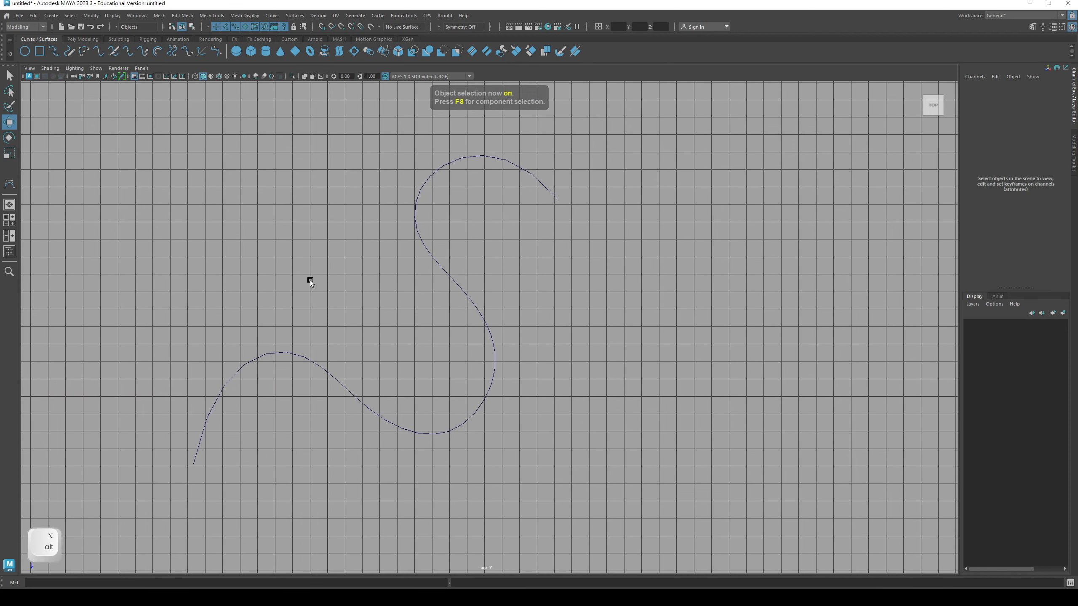
Step: Show the S-shaped curve's control vertices, return it to object mode and clear the selection
right_click(347, 262)
click(437, 254)
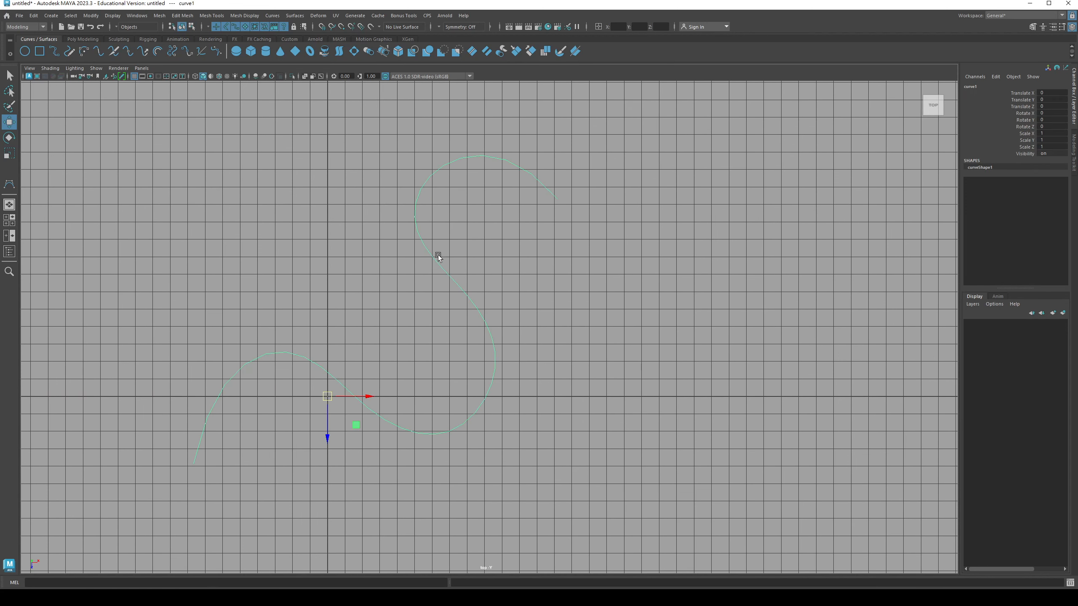
right_drag(437, 261, 399, 263)
right_click(441, 264)
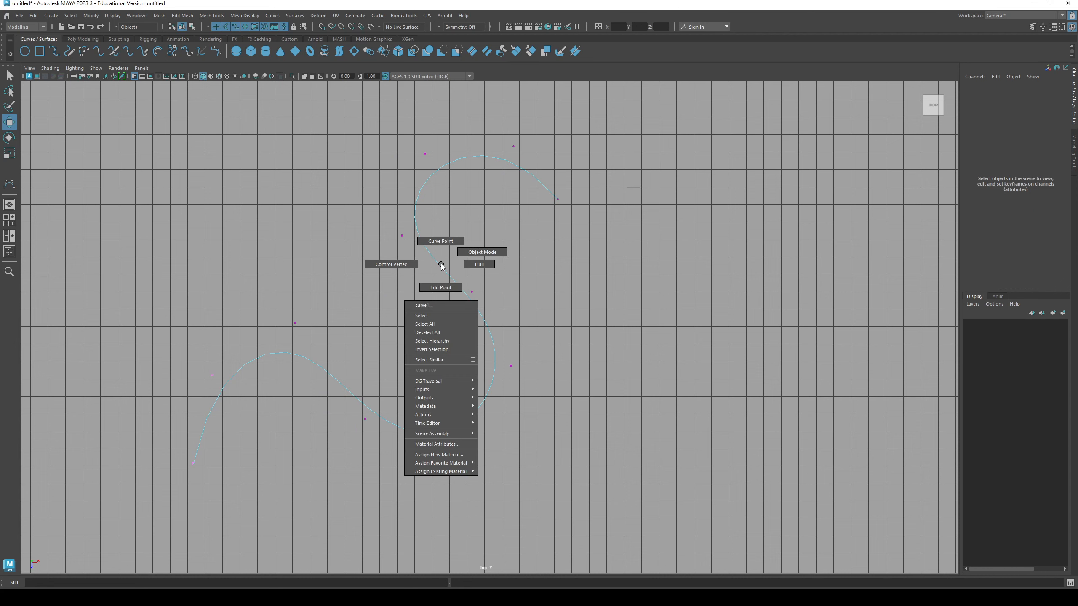
click(439, 264)
right_click(438, 266)
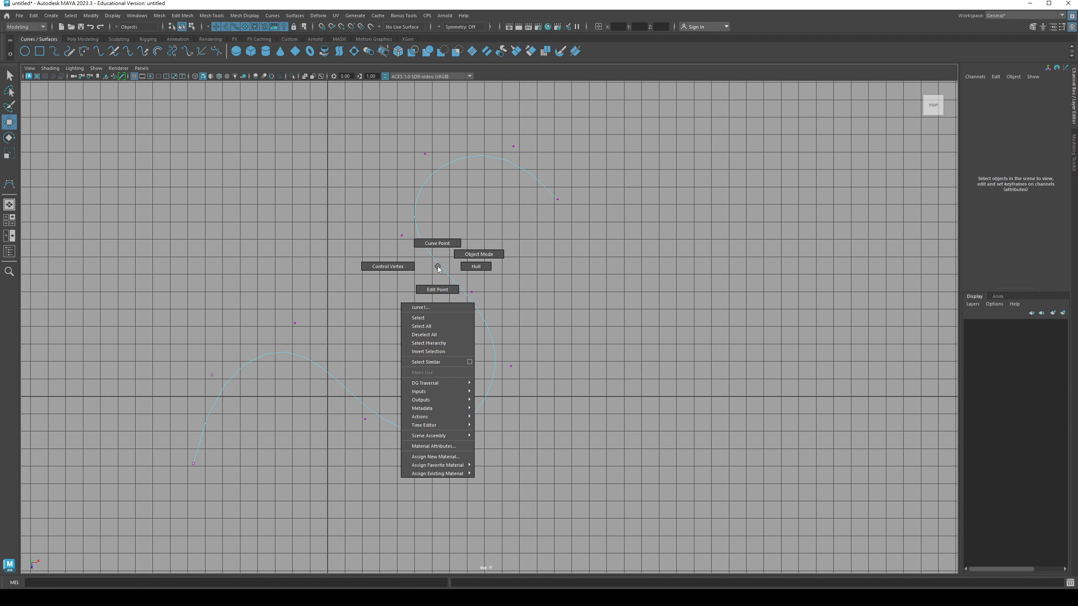
click(458, 259)
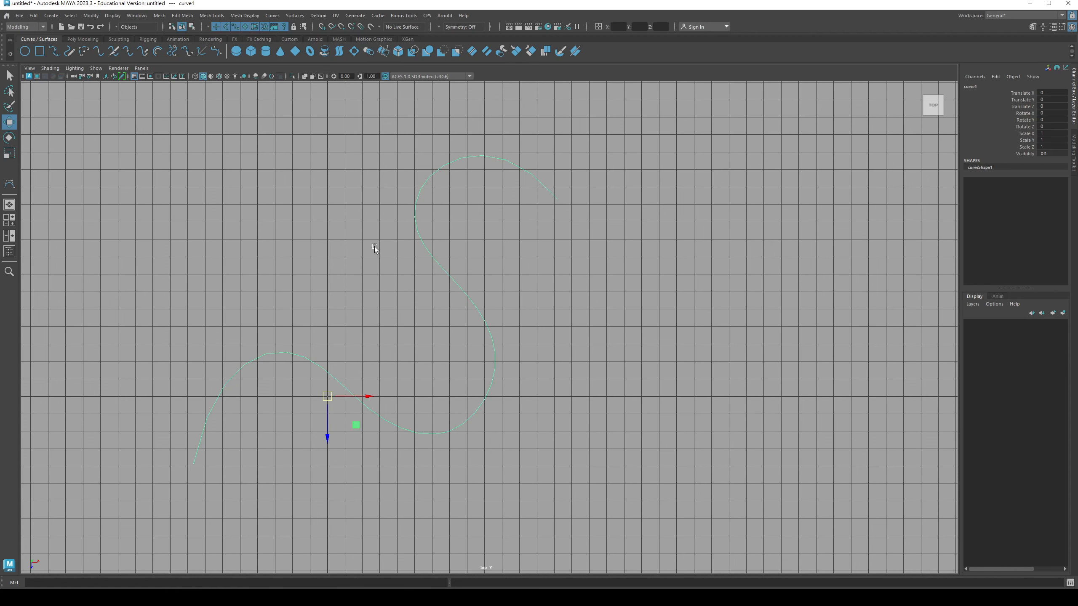
alt+middle_drag(380, 309, 412, 275)
key(q)
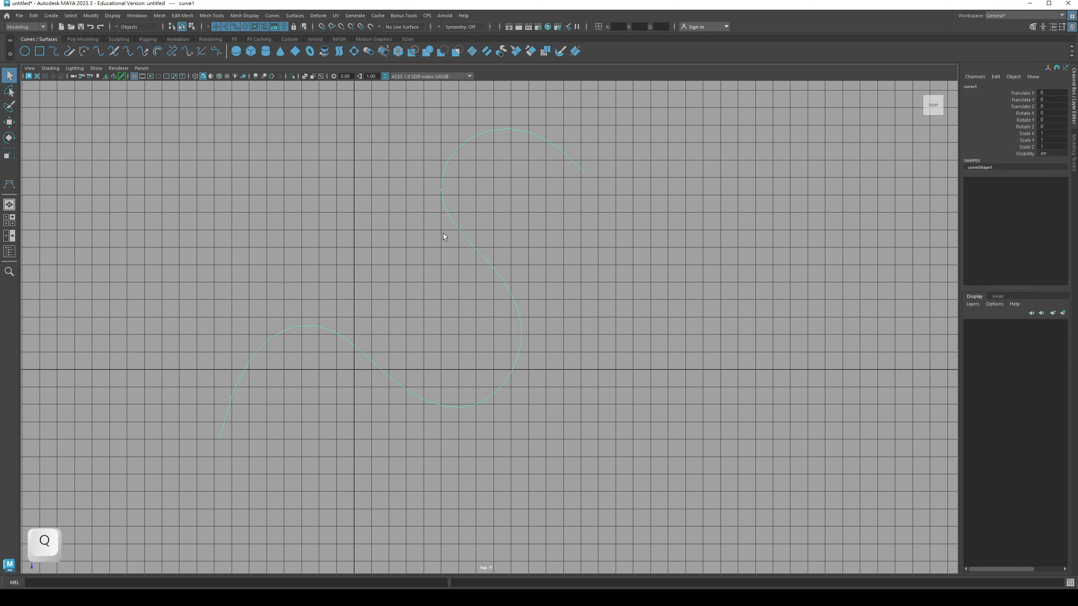
scroll(421, 249, down, 1)
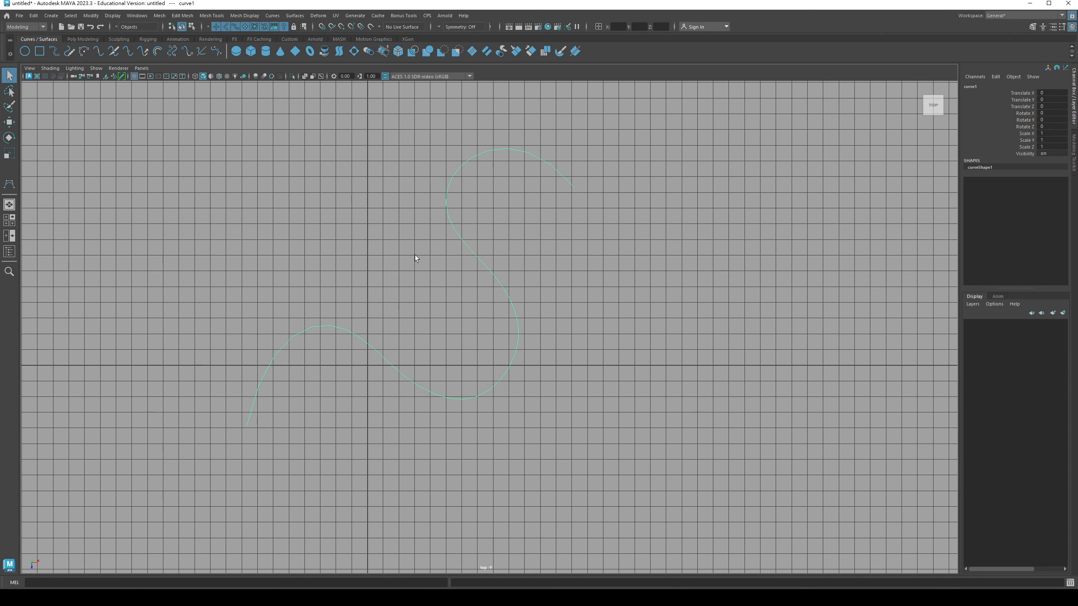
alt+middle_drag(375, 342, 333, 297)
click(334, 273)
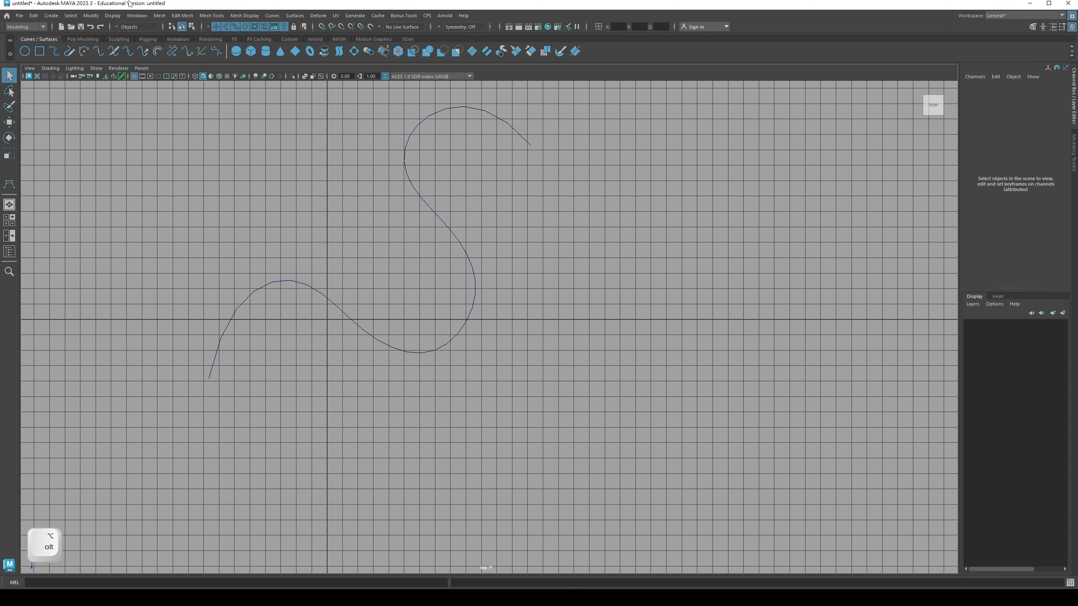
Step: Draw a wavy curve with eight edit points in the empty area right of the first curve, using the EP Curve Tool
click(48, 15)
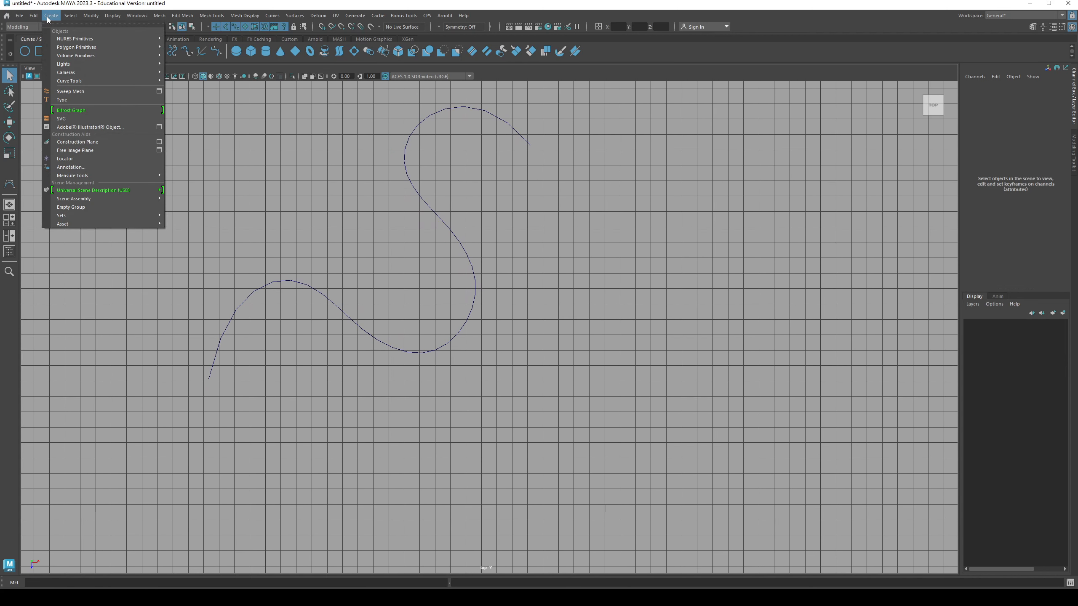
mouse_move(51, 79)
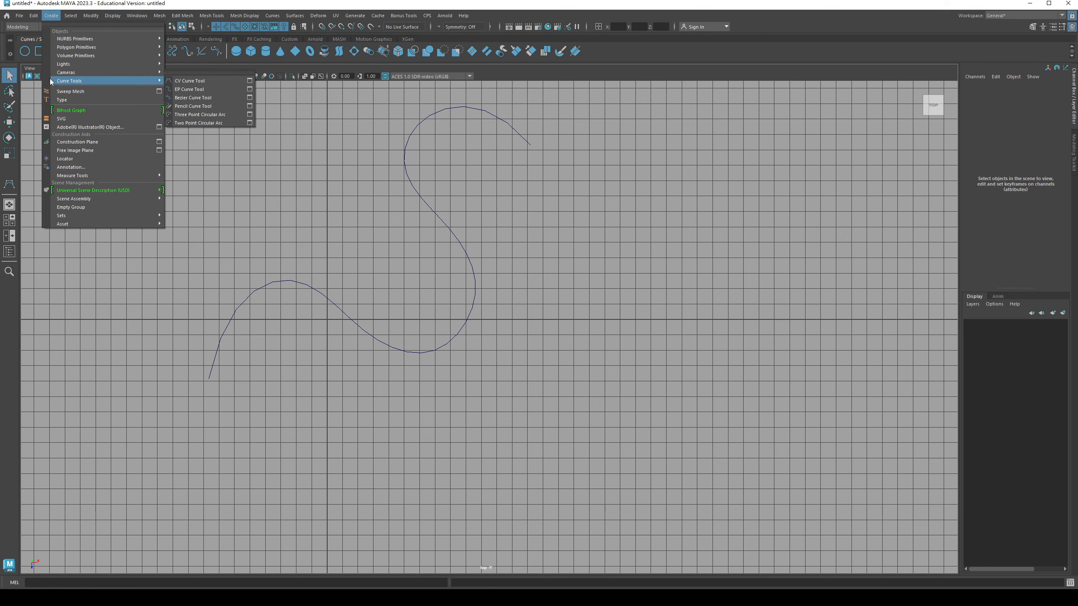
click(202, 92)
alt+middle_drag(355, 463, 306, 368)
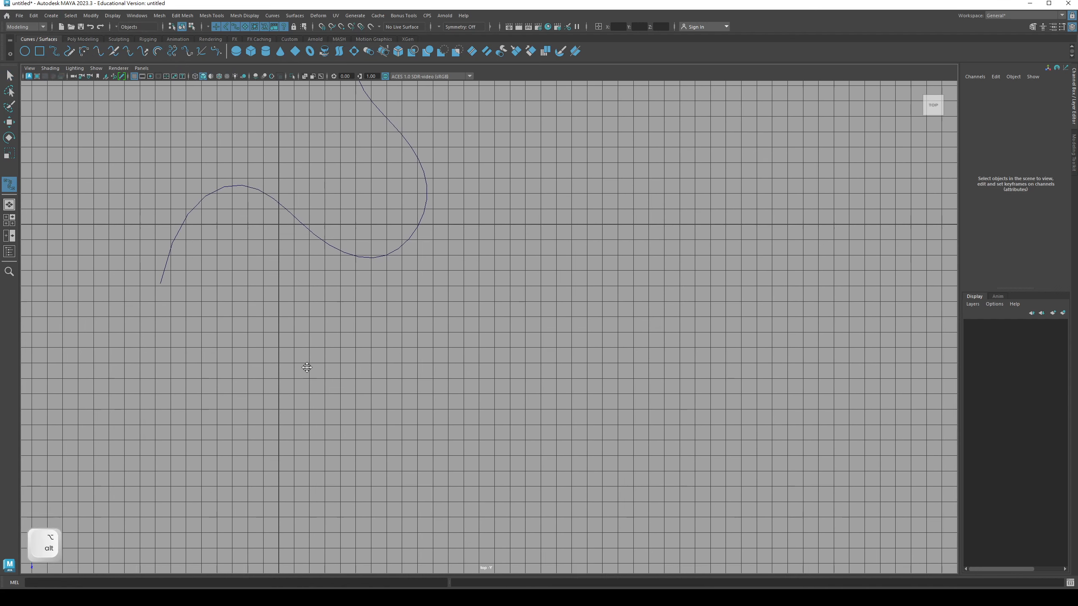
alt+middle_drag(227, 406, 408, 361)
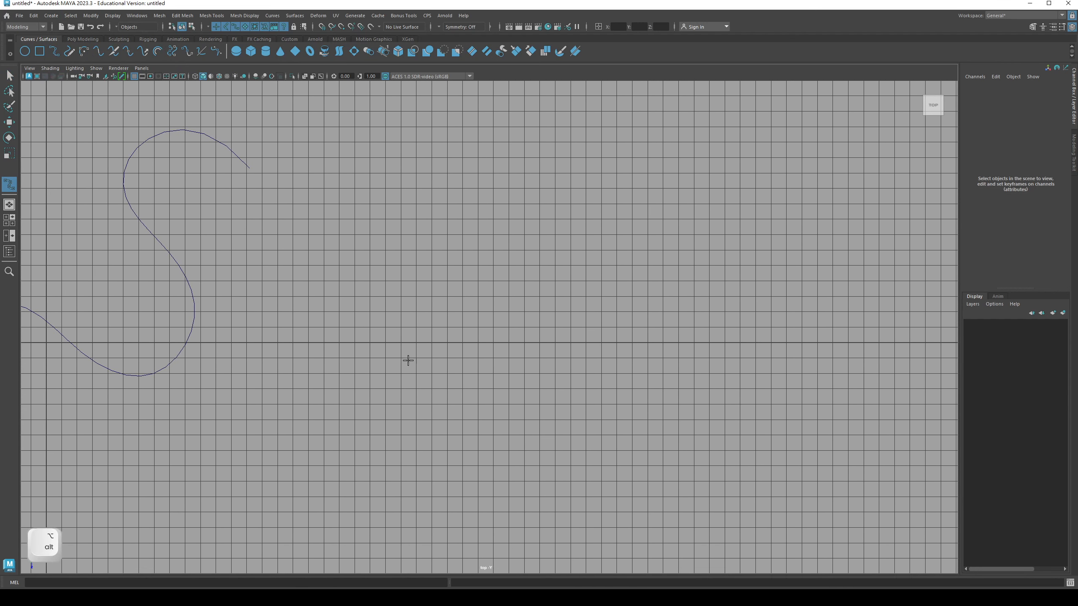
click(346, 390)
mouse_move(398, 284)
mouse_down()
mouse_move(421, 272)
mouse_move(399, 253)
mouse_move(411, 258)
mouse_up()
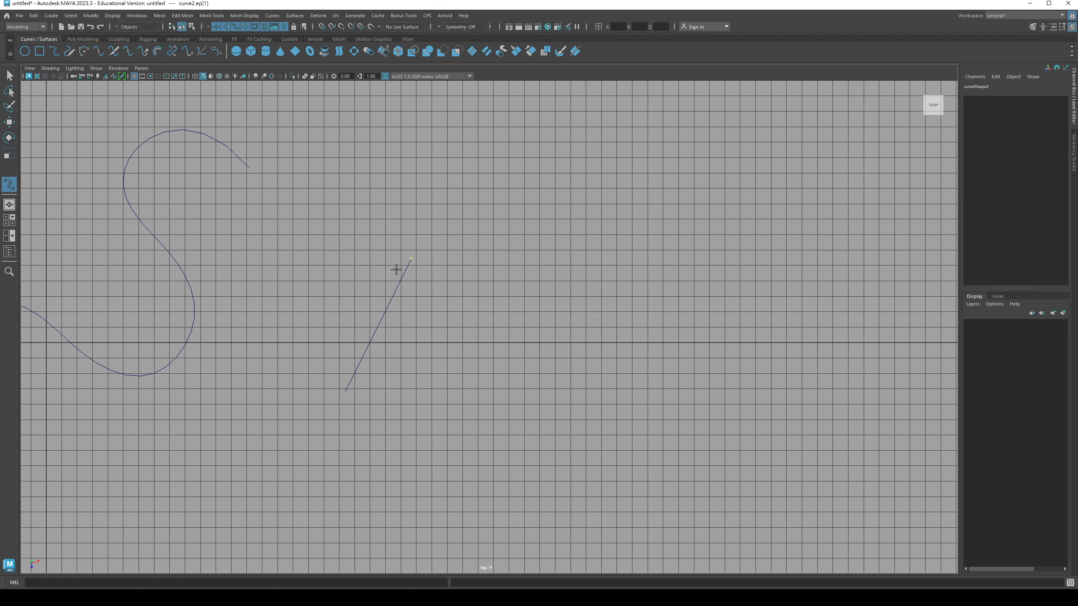
alt+middle_drag(520, 309, 415, 324)
drag(415, 324, 647, 378)
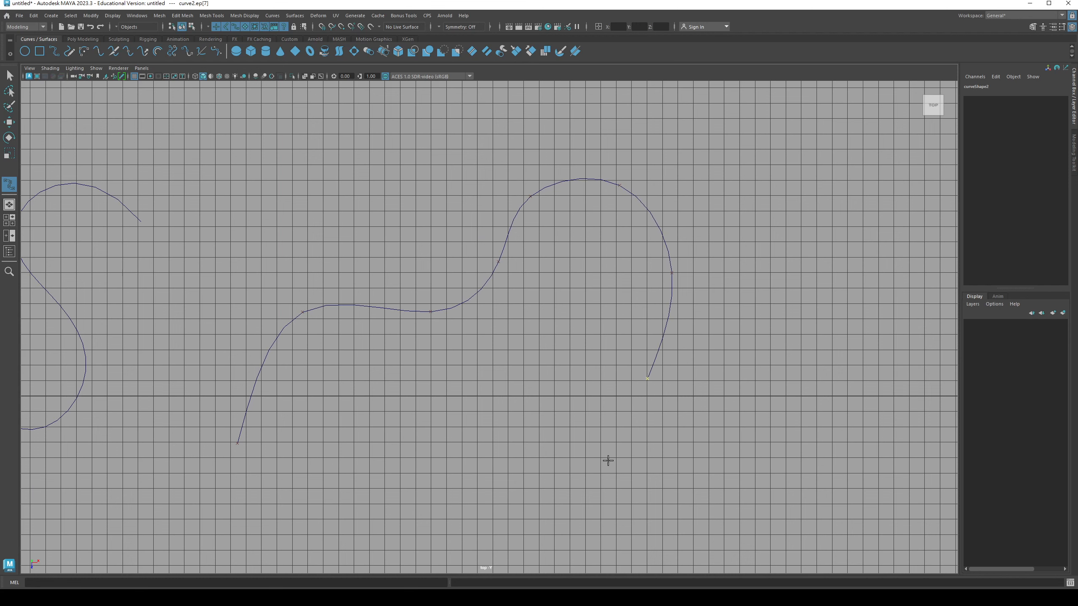
key(Return)
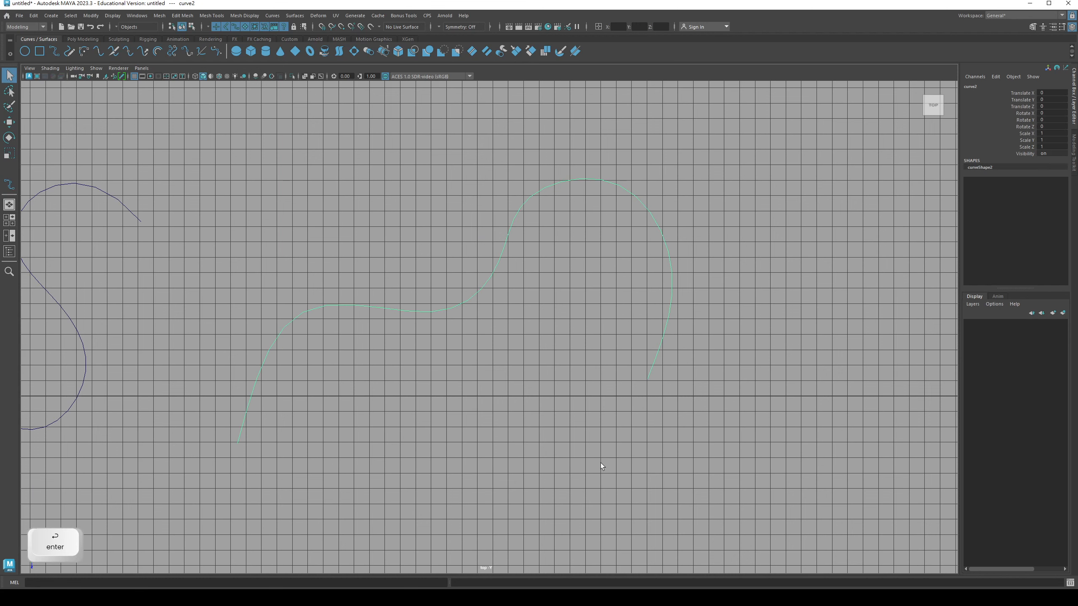
Step: Show the new curve's control vertices and move the one at its middle bend slightly left
scroll(498, 358, down, 5)
alt+middle_drag(484, 330, 414, 330)
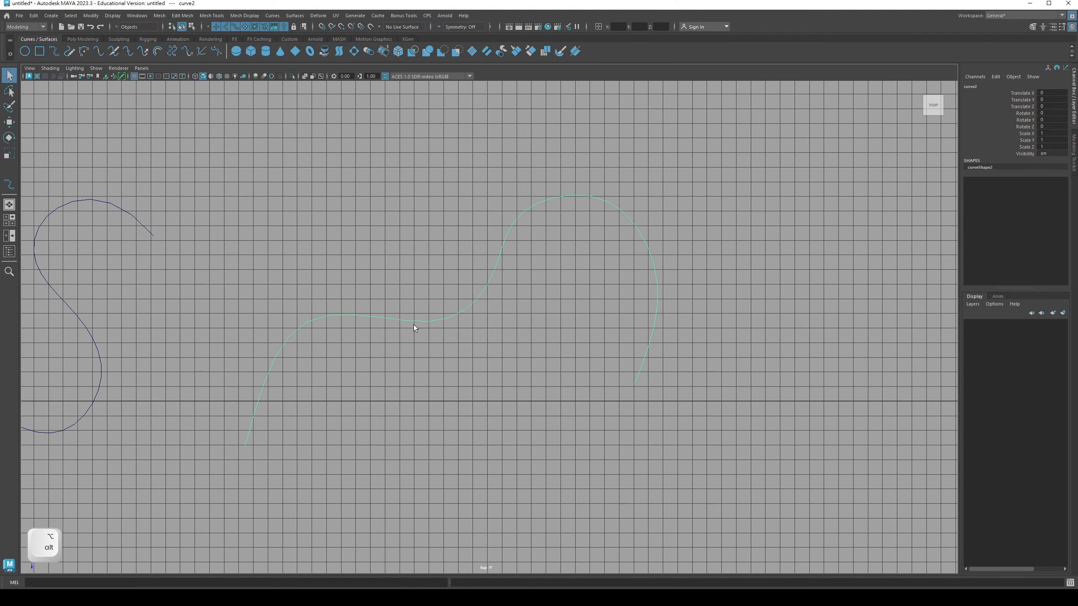
alt+right_drag(414, 330, 462, 319)
right_click(461, 315)
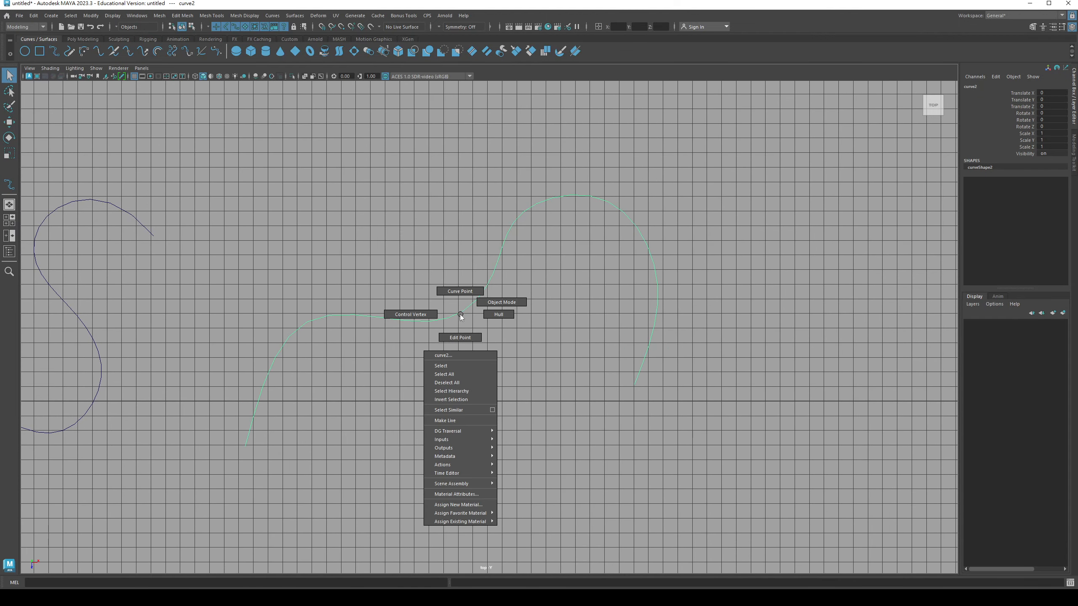
click(436, 316)
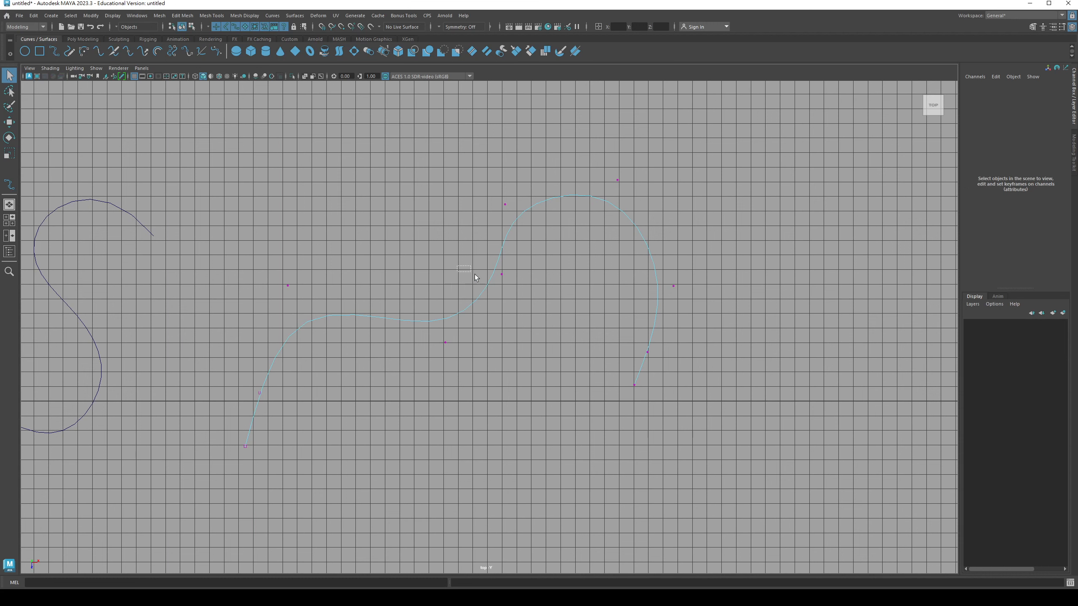
key(w)
mouse_move(475, 275)
mouse_down()
mouse_move(507, 281)
mouse_move(492, 274)
mouse_up()
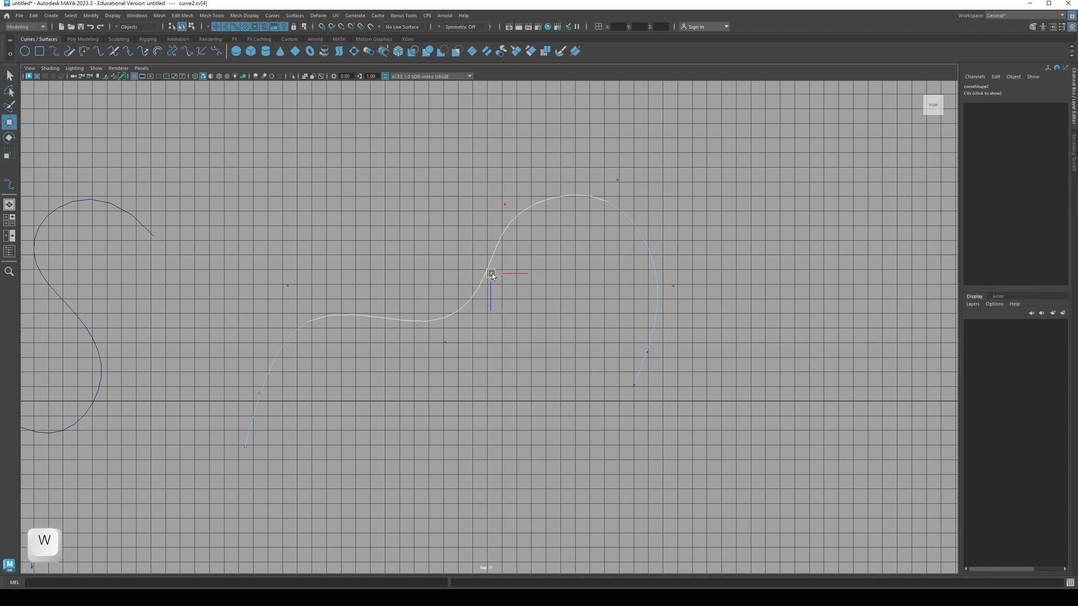
key(q)
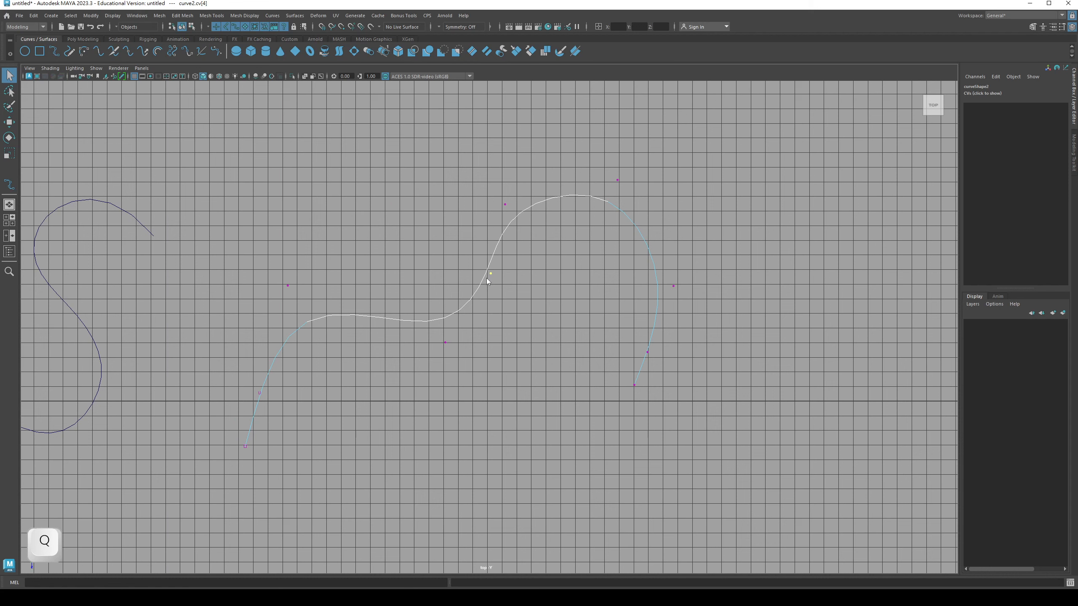
Step: Switch the new curve to edit points and select several of them along the curve to inspect their placement
right_click(488, 282)
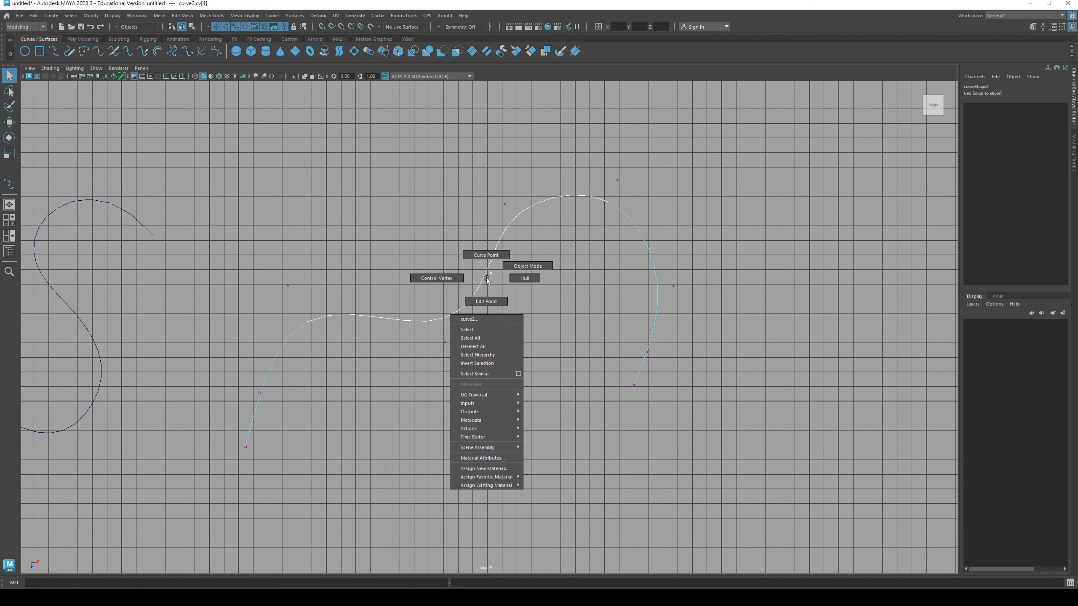
click(496, 302)
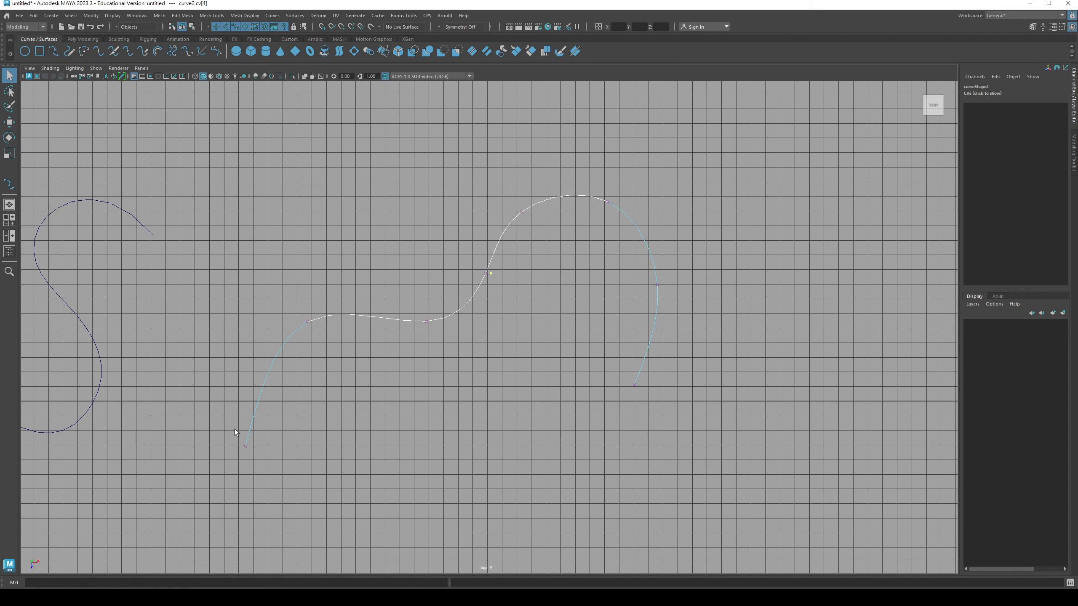
click(245, 447)
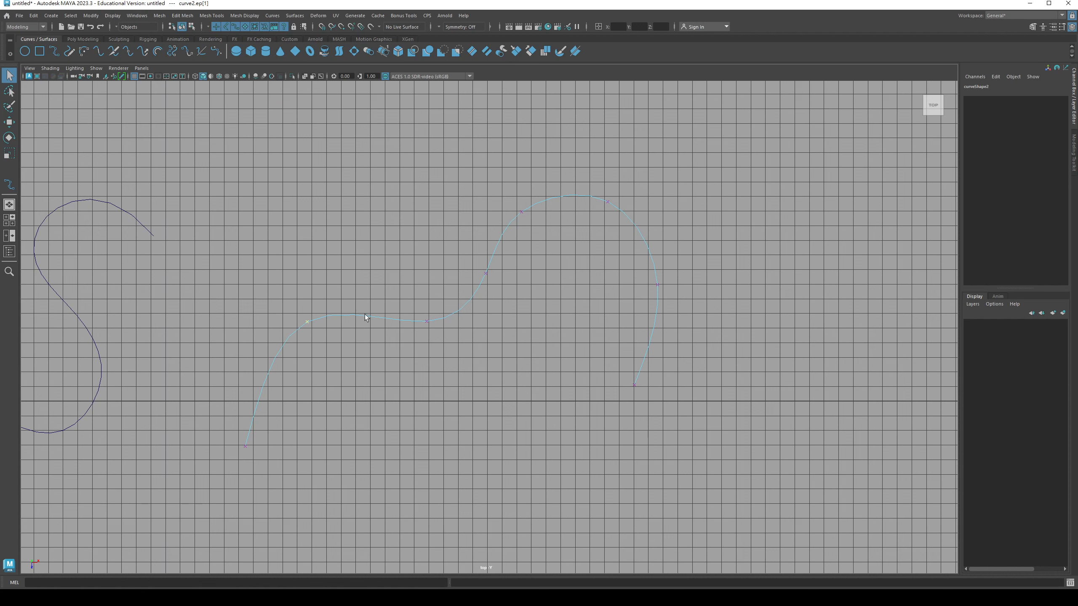
drag(243, 422, 288, 480)
drag(291, 291, 346, 354)
drag(391, 296, 438, 343)
drag(613, 342, 692, 393)
drag(203, 437, 291, 499)
drag(465, 269, 532, 304)
Step: Reshape the new curve by moving its third edit point left and its second and fourth edit points down
key(w)
drag(419, 319, 377, 309)
drag(296, 306, 320, 340)
drag(306, 323, 304, 351)
drag(466, 251, 483, 304)
alt+middle_drag(187, 305, 449, 301)
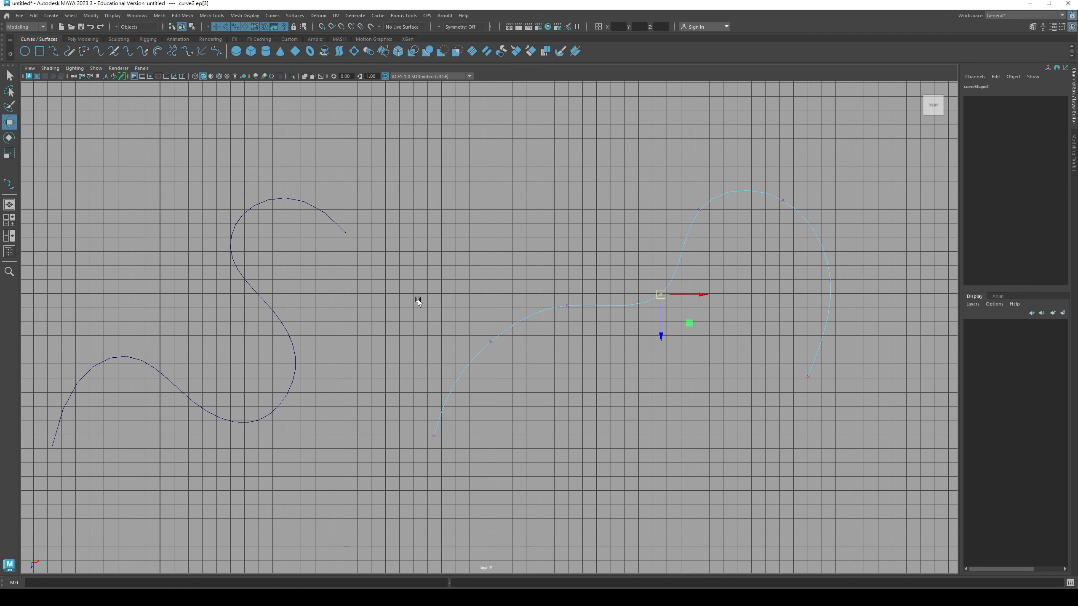
Step: Show the first curve's edit points and select them in turn from its lower-left end through the middle bend
click(257, 206)
alt+middle_drag(268, 244, 438, 220)
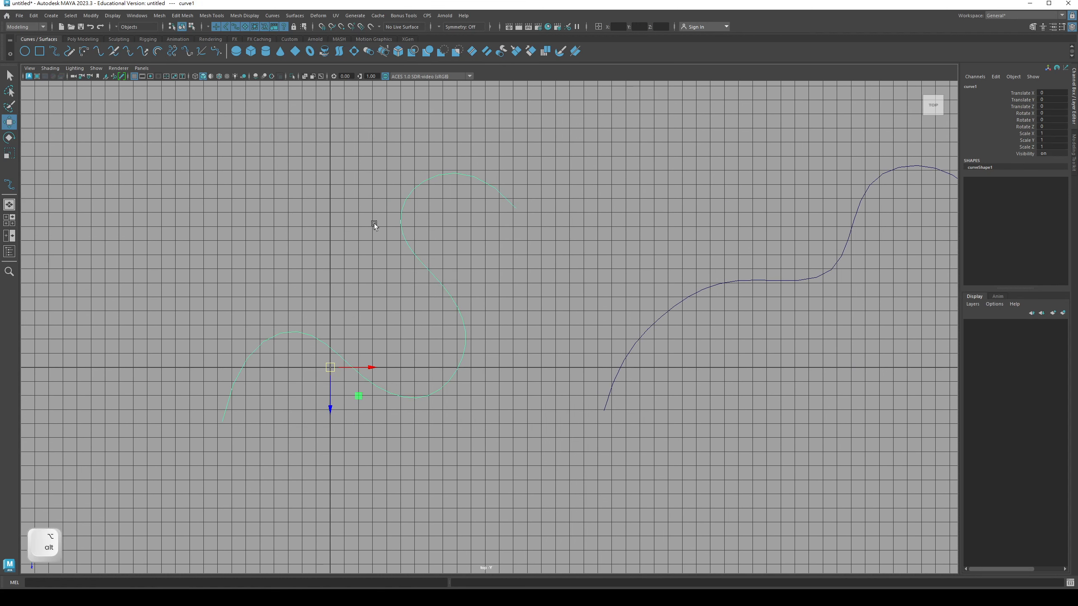
alt+right_drag(401, 266, 422, 299)
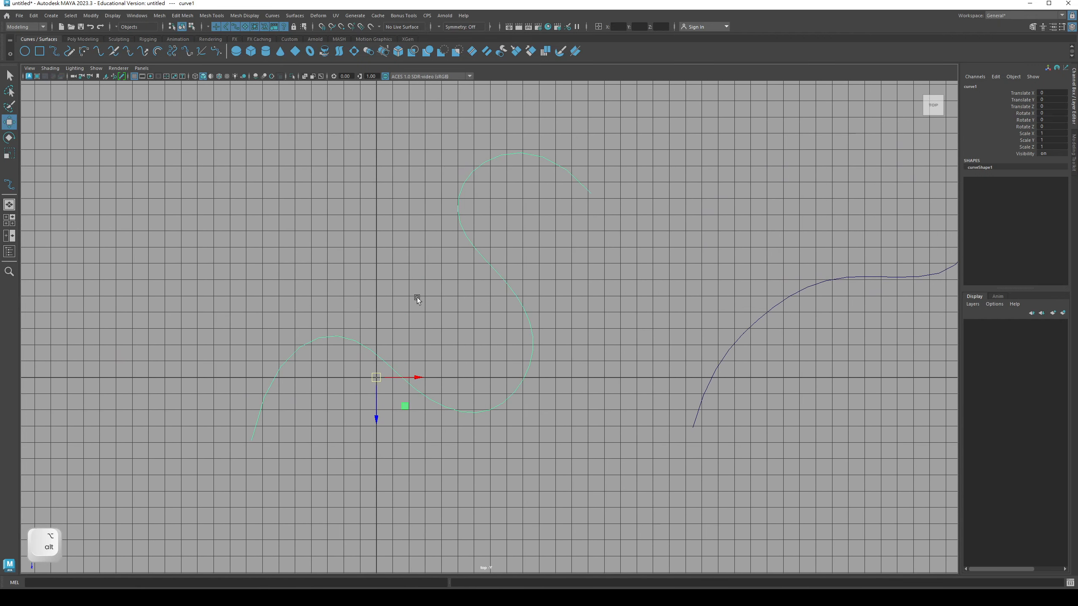
right_drag(345, 319, 359, 350)
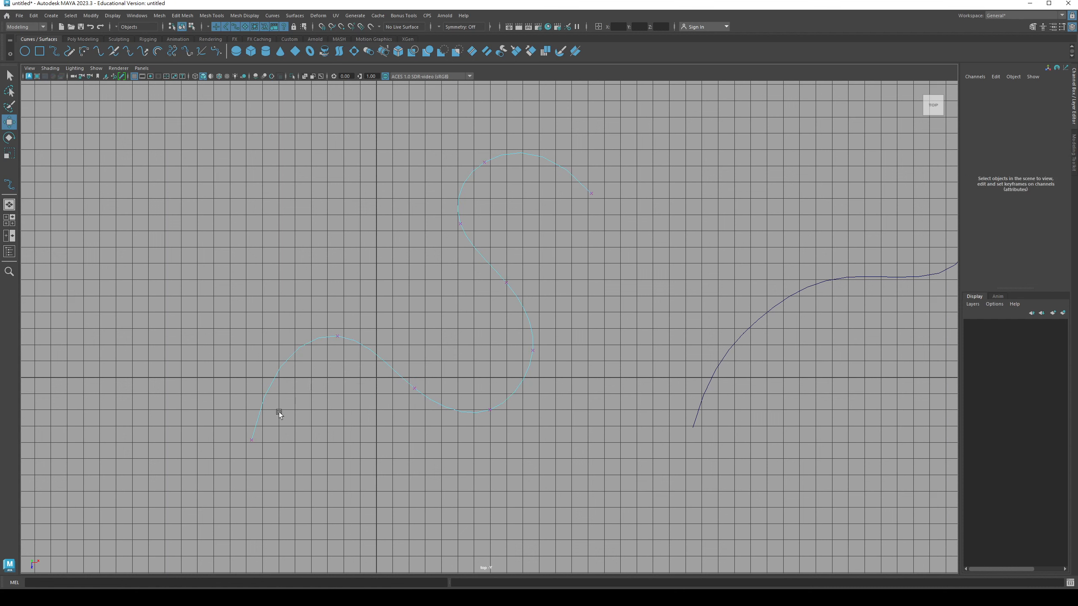
click(252, 440)
click(347, 363)
click(338, 337)
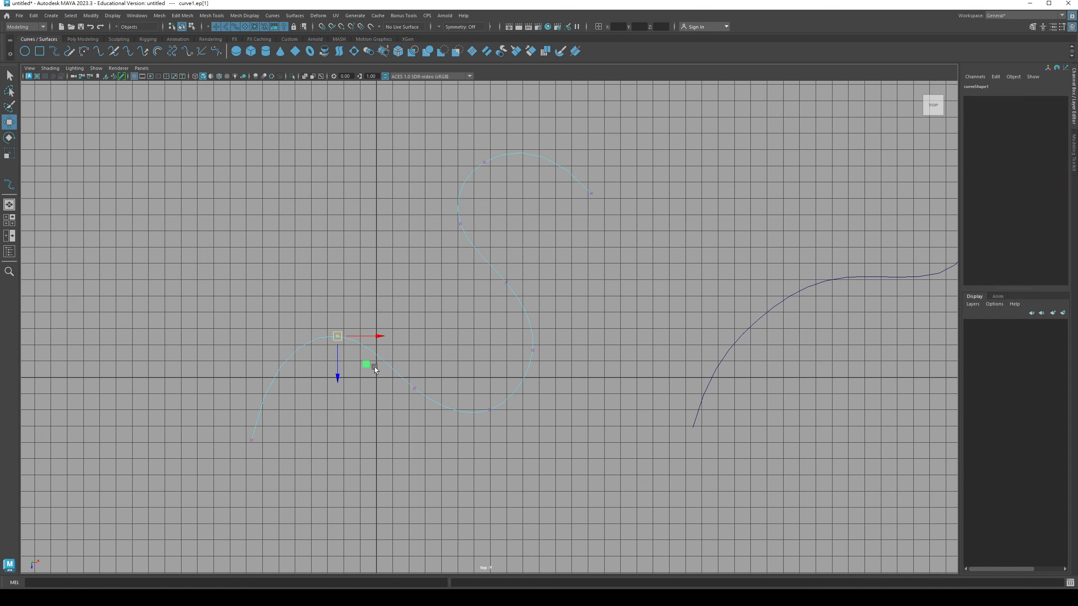
click(415, 389)
click(490, 410)
click(532, 350)
click(498, 294)
Step: Adjust the first curve's upper loop by moving its last three edit points, pulling the loop's bend outward to the left and up
click(461, 224)
drag(461, 224, 423, 218)
alt+middle_drag(432, 232, 318, 340)
click(371, 270)
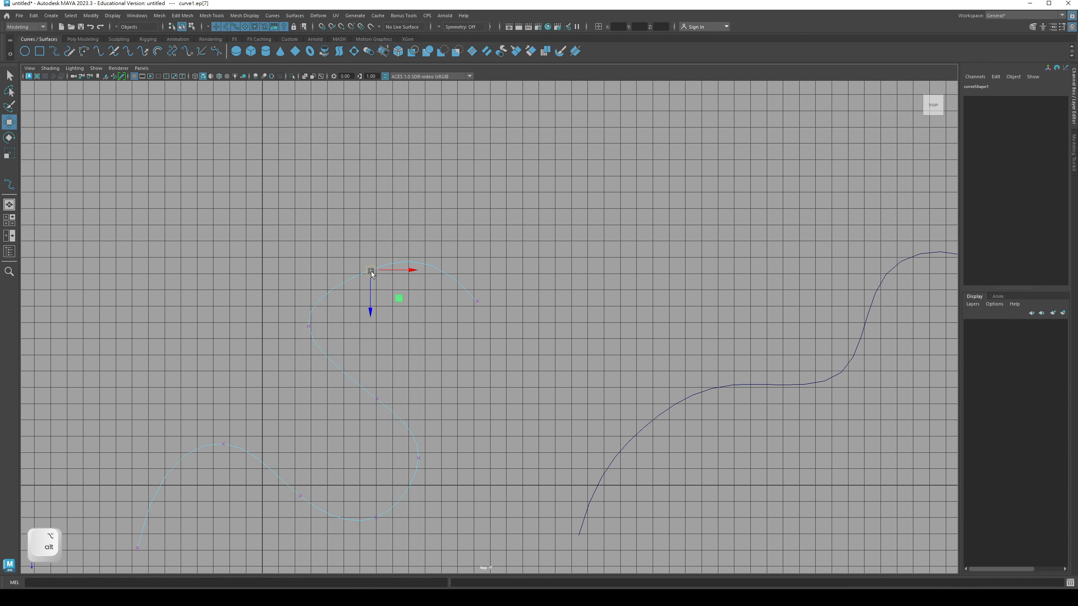
drag(370, 270, 356, 248)
drag(445, 296, 520, 336)
drag(484, 301, 467, 304)
alt+middle_drag(512, 344, 396, 301)
Step: Clear the edit point selection and display the first curve's control vertices
key(q)
alt+middle_drag(358, 349, 499, 331)
alt+right_drag(500, 331, 453, 334)
click(544, 341)
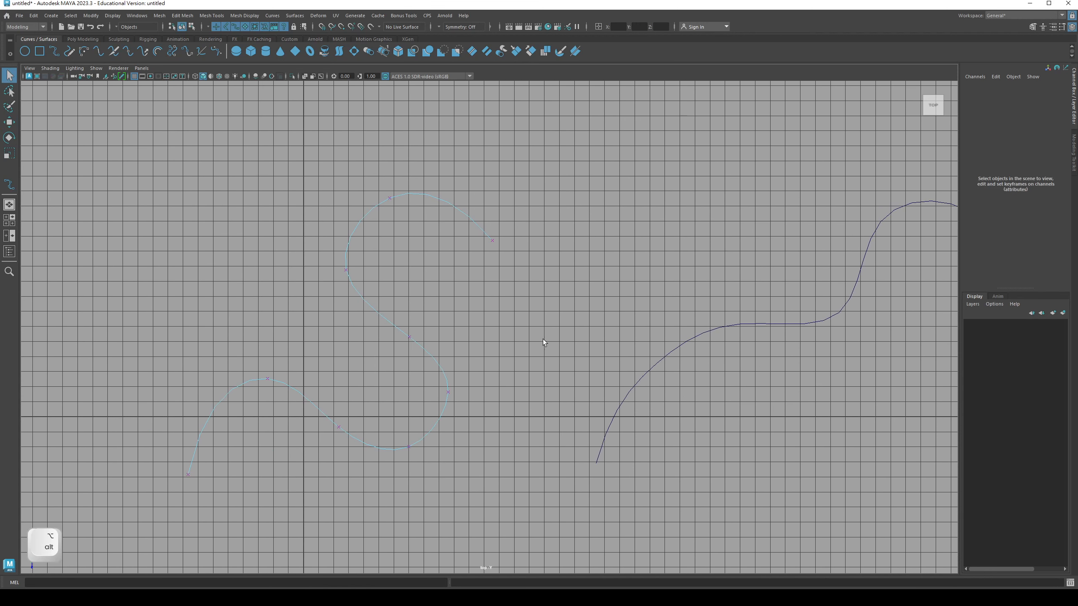
right_drag(343, 272, 318, 272)
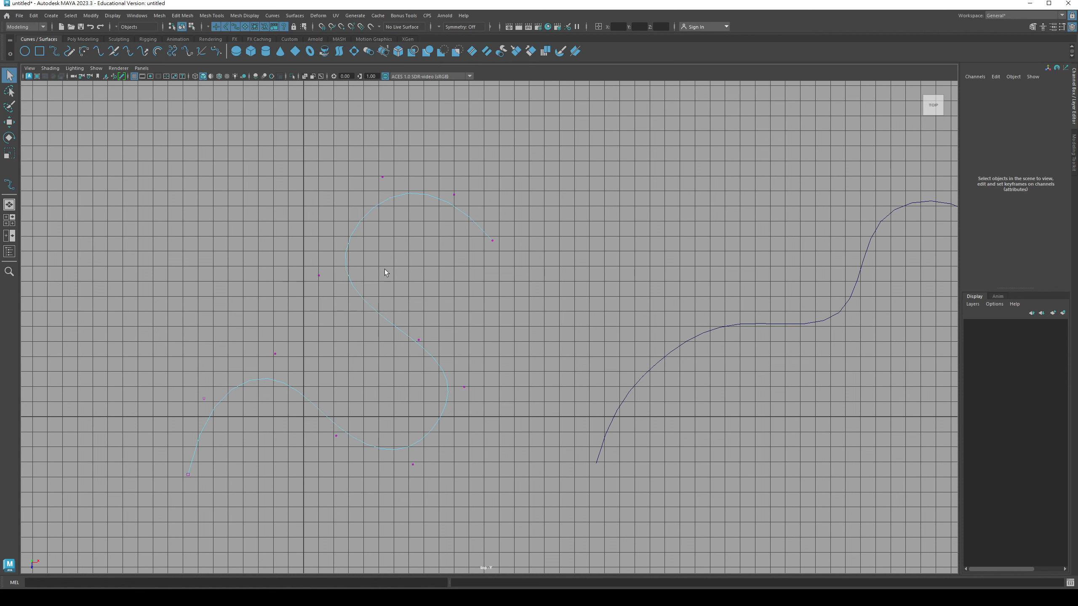
Step: Select the first curve's starting control vertex at its lower-left end
alt+middle_drag(317, 350, 346, 336)
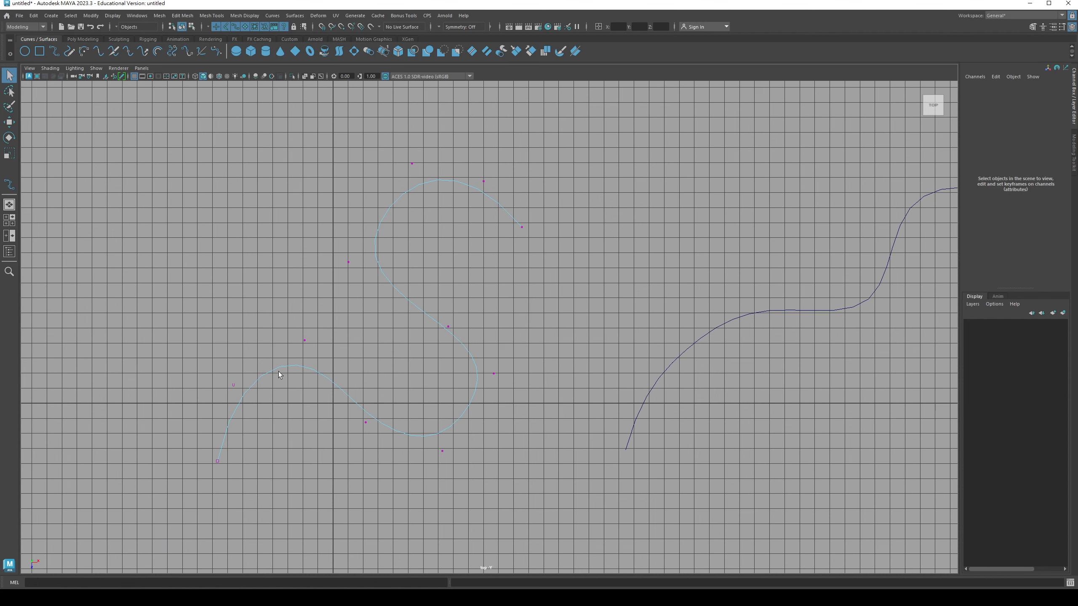
alt+right_drag(241, 438, 239, 456)
alt+middle_drag(239, 456, 267, 423)
alt+right_drag(296, 388, 393, 402)
alt+middle_drag(393, 402, 380, 398)
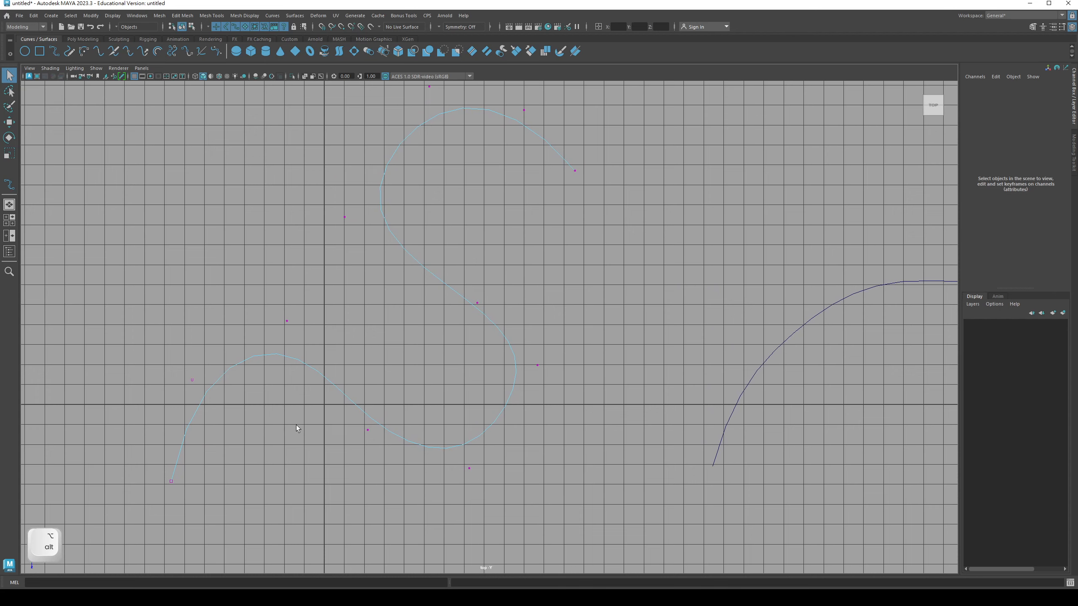
alt+middle_drag(347, 321, 415, 310)
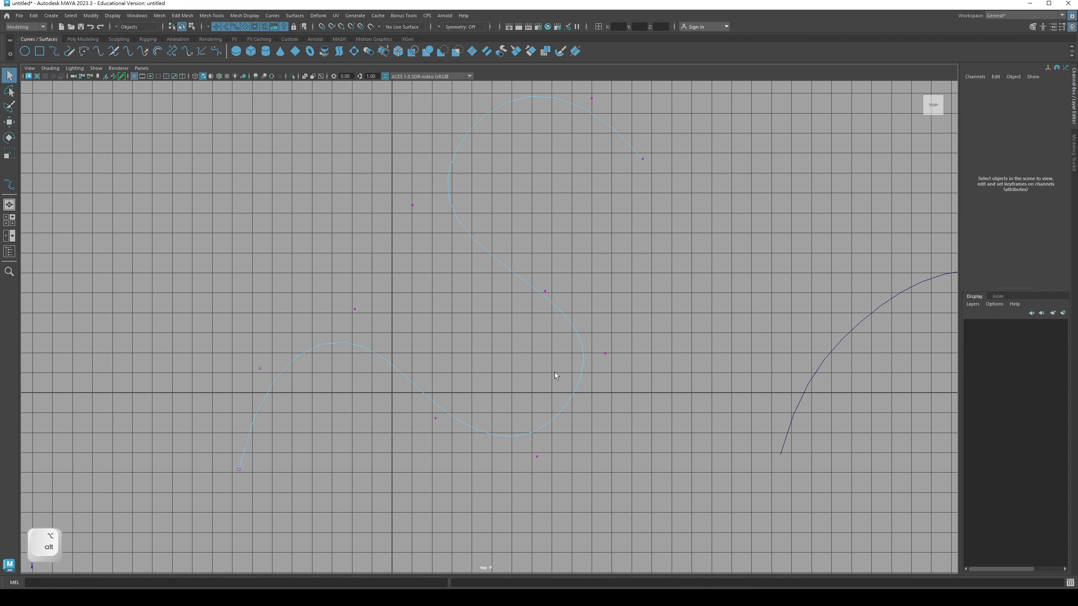
alt+middle_drag(287, 435, 410, 347)
alt+right_drag(93, 346, 429, 413)
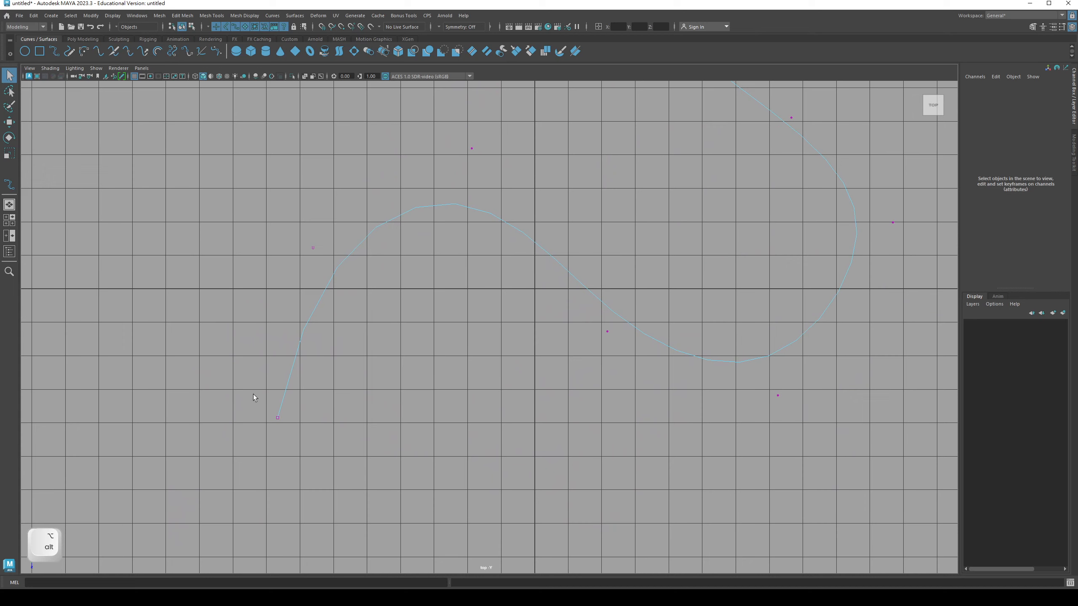
drag(254, 397, 331, 475)
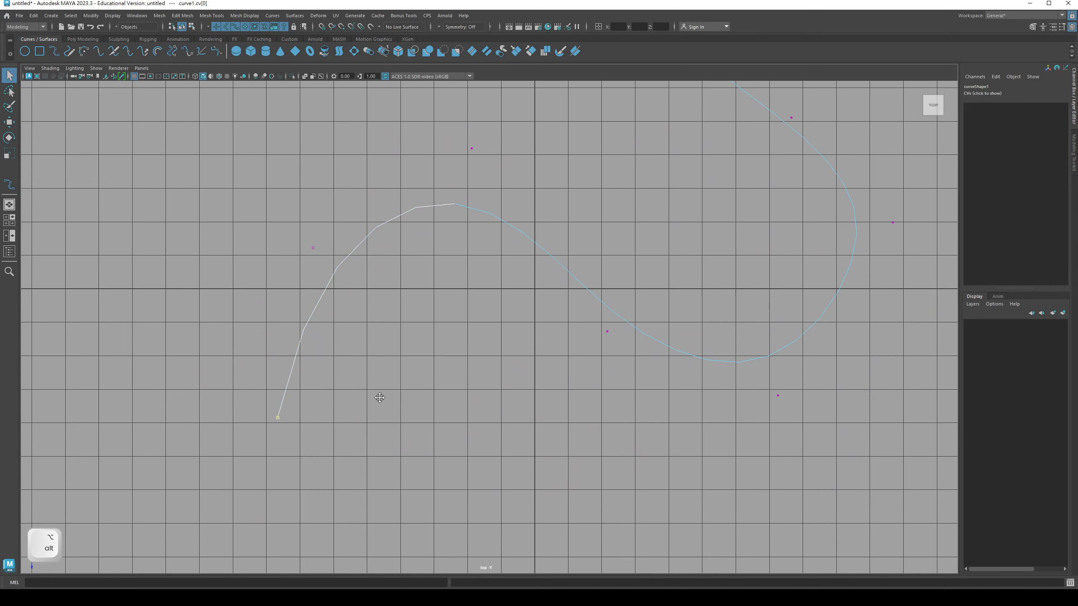
Step: Select the first curve's last control vertex at its upper-right end
alt+right_drag(379, 398, 363, 389)
alt+middle_drag(363, 388, 289, 479)
alt+drag(288, 479, 239, 511)
alt+right_drag(392, 422, 378, 418)
alt+middle_drag(379, 418, 347, 443)
alt+middle_drag(580, 317, 275, 501)
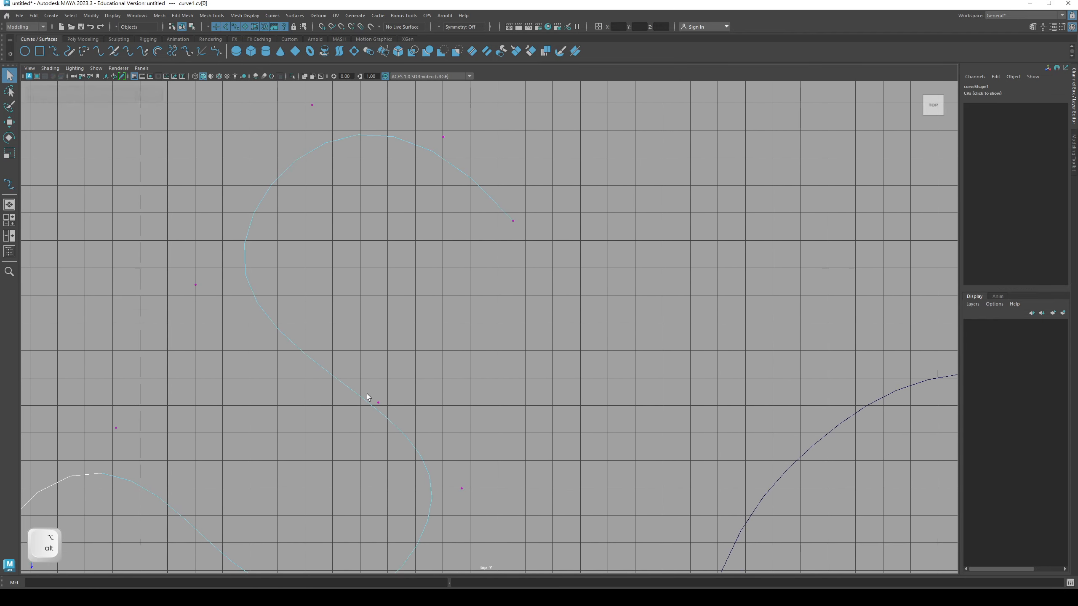
drag(462, 259, 477, 276)
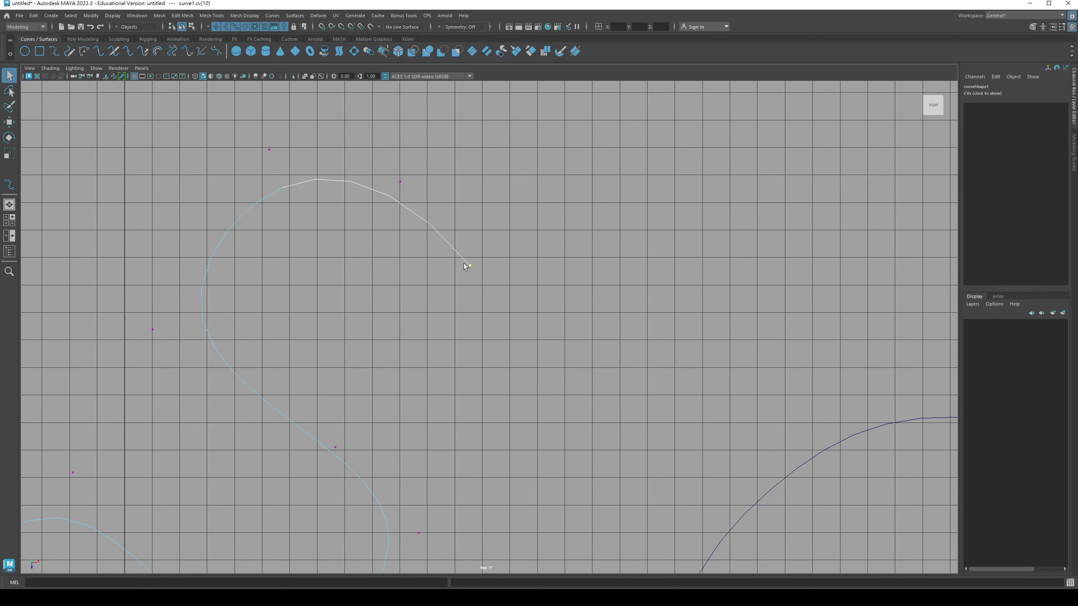
Step: Clear the vertex selection and select the first curve's second control vertex, followed by its starting one
scroll(313, 297, down, 1)
alt+middle_drag(257, 351, 423, 213)
scroll(315, 303, down, 1)
alt+click(315, 303)
click(245, 466)
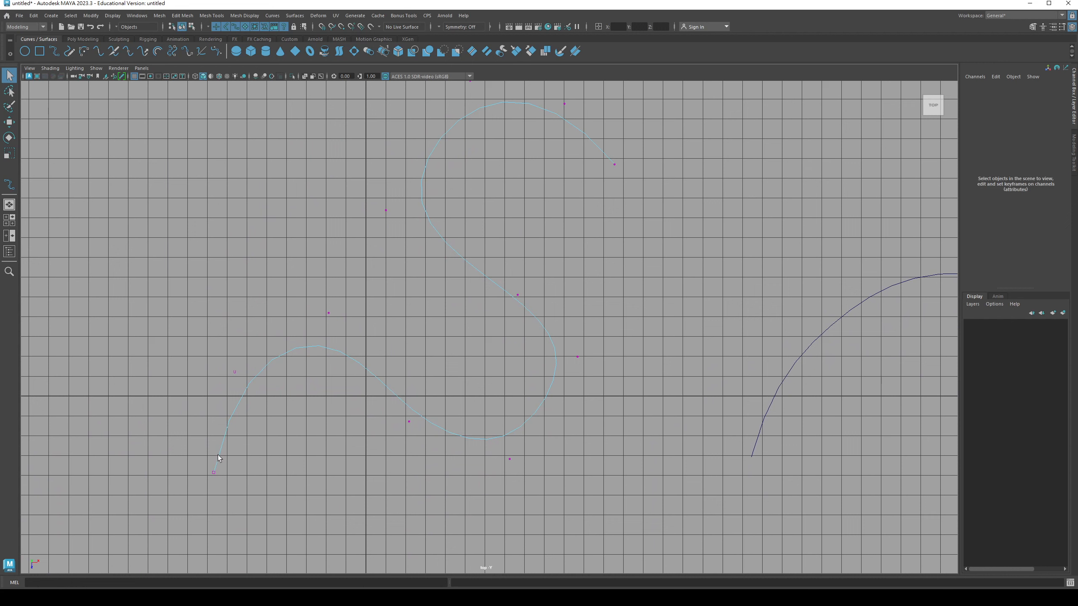
drag(200, 339, 251, 405)
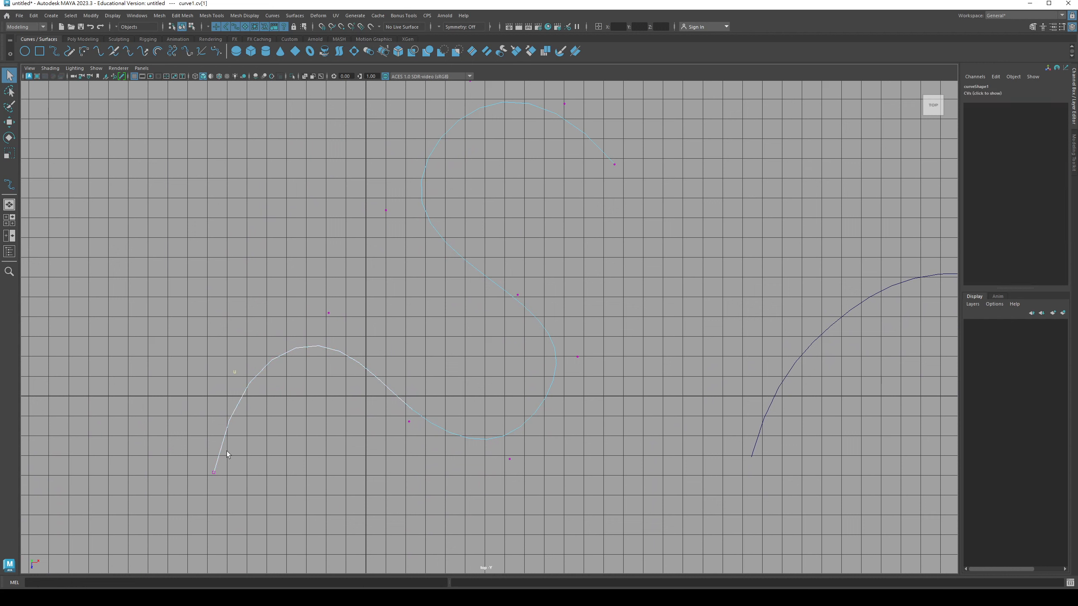
click(214, 472)
Step: Display the second curve's control vertices and select the starting one at its lower-left end
alt+middle_drag(597, 214, 409, 306)
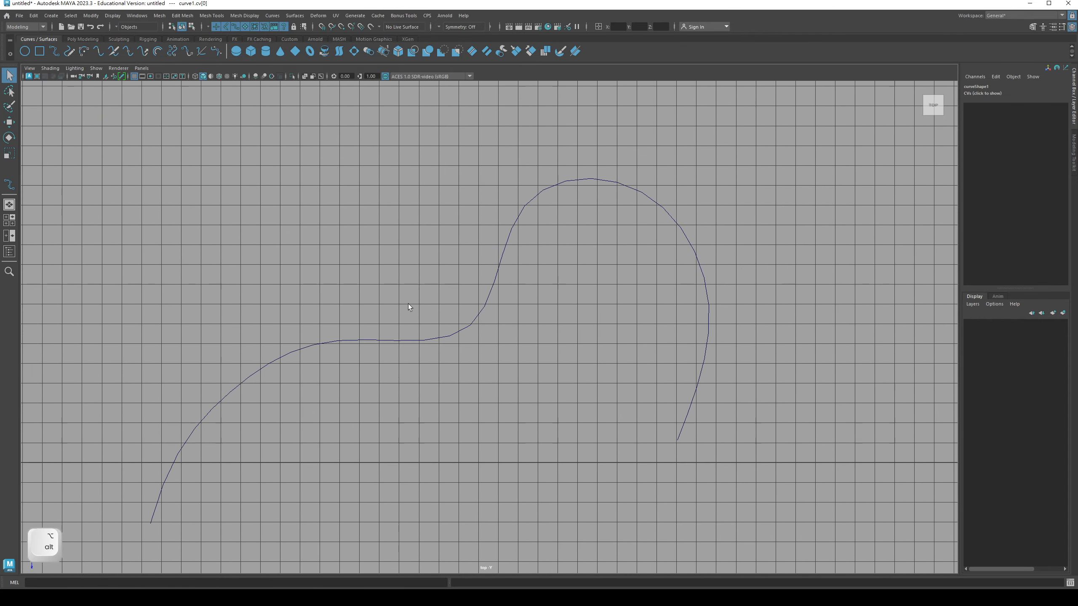
drag(415, 311, 485, 393)
right_click(495, 284)
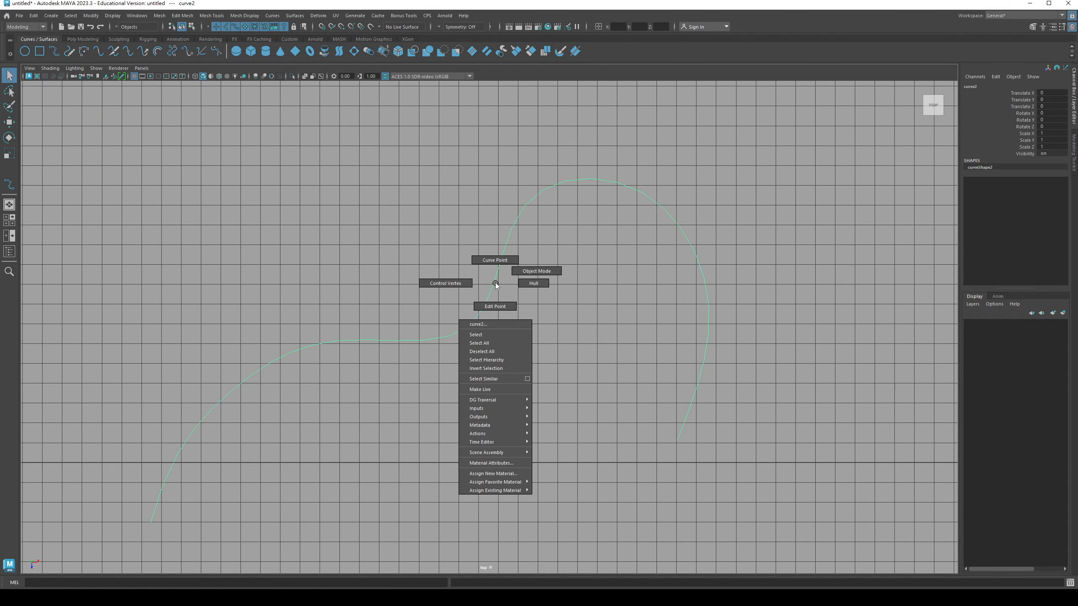
click(464, 284)
alt+middle_drag(161, 496, 197, 460)
drag(171, 470, 220, 497)
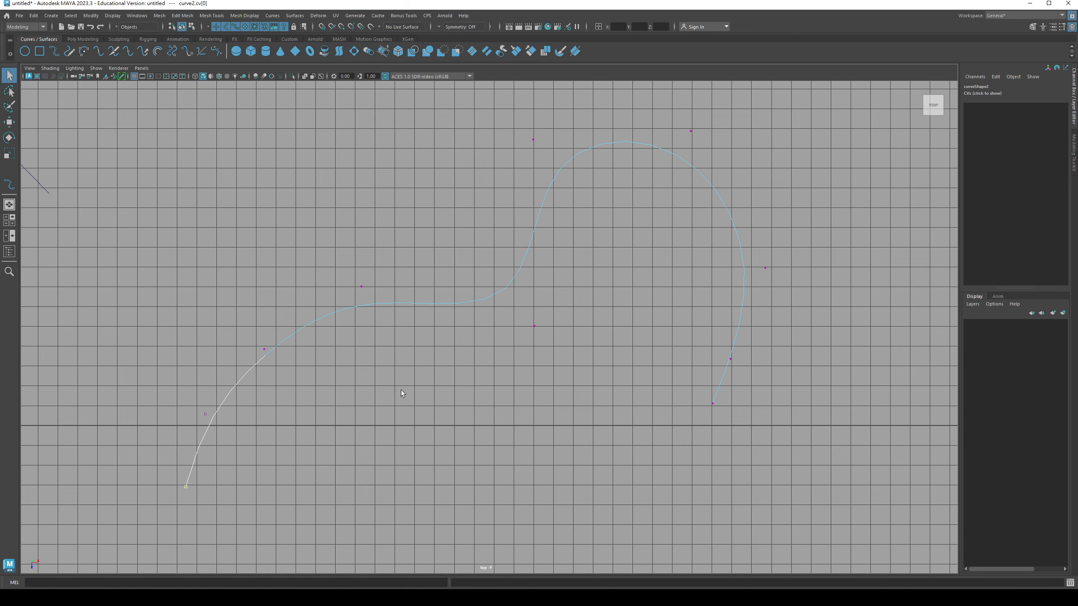
Step: Select the second curve's last control vertex at its lower-right end
alt+middle_drag(405, 389, 344, 411)
drag(615, 403, 702, 463)
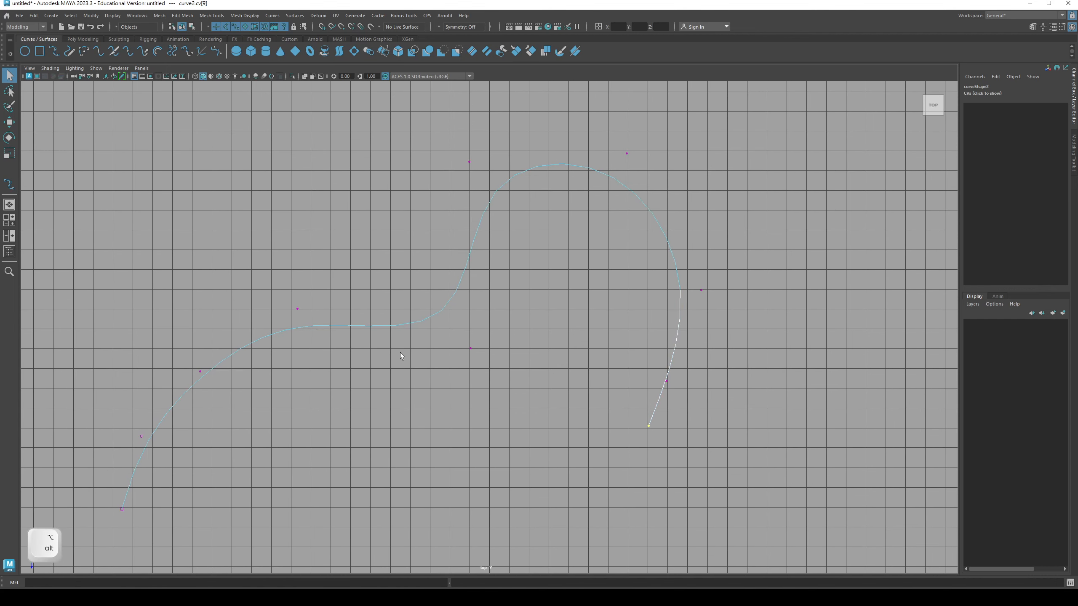
alt+middle_drag(400, 352, 461, 360)
key(q)
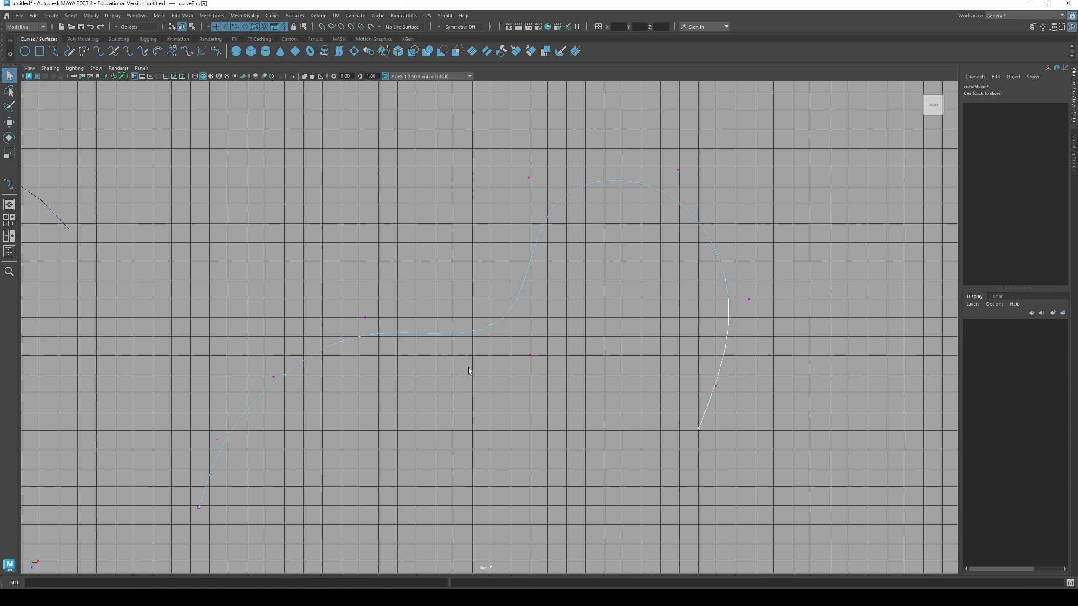
Step: Return the second curve to object selection mode and deselect it, with both curves framed in the view
key(F8)
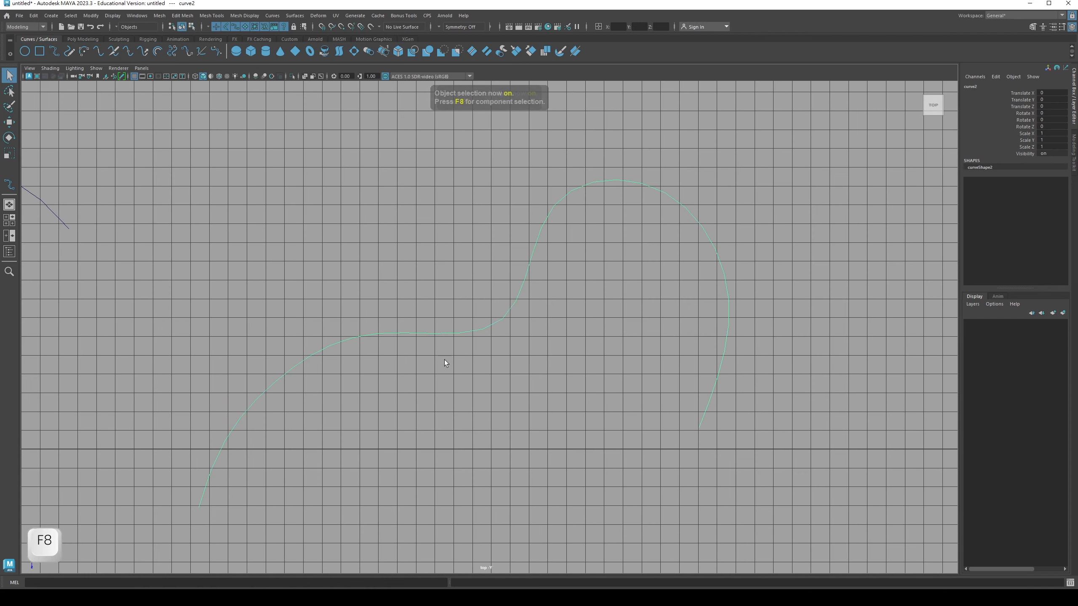
alt+middle_drag(444, 360, 486, 345)
alt+right_drag(487, 345, 381, 349)
alt+middle_drag(382, 350, 463, 350)
alt+right_drag(510, 356, 369, 356)
alt+middle_drag(369, 356, 398, 344)
alt+click(398, 344)
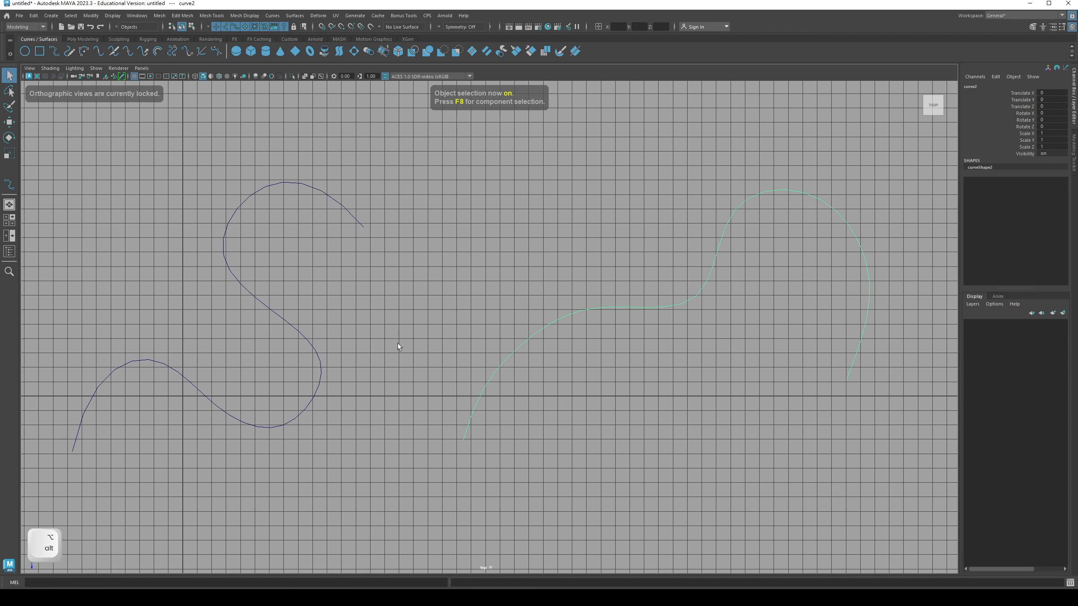
click(484, 362)
alt+right_drag(484, 362, 418, 361)
alt+middle_drag(418, 361, 418, 356)
key(q)
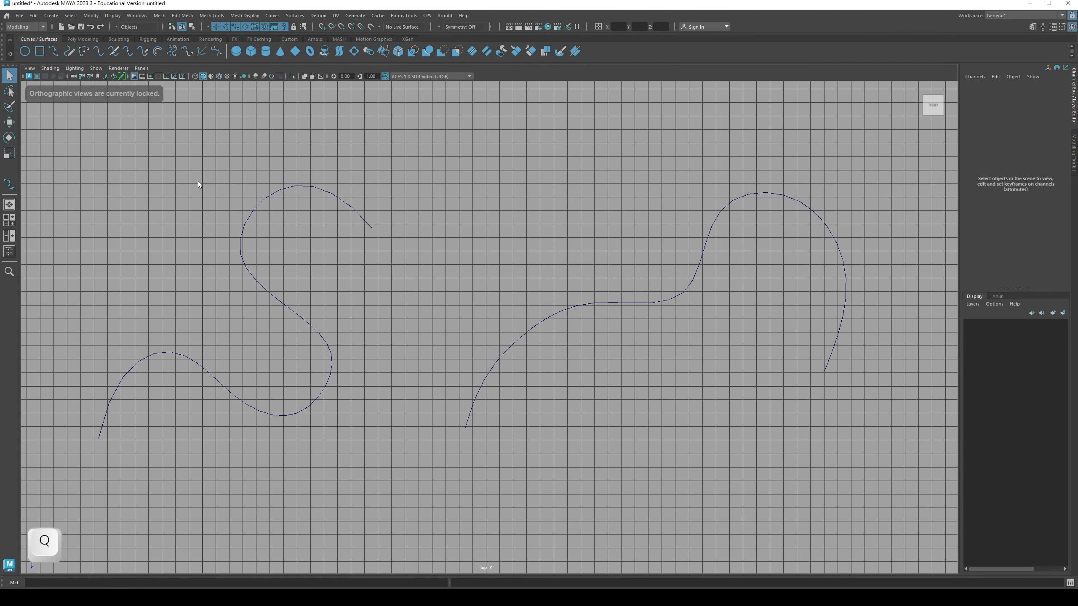
Step: Draw a freehand wavy, looping curve across both existing curves with the Pencil Curve Tool
click(51, 16)
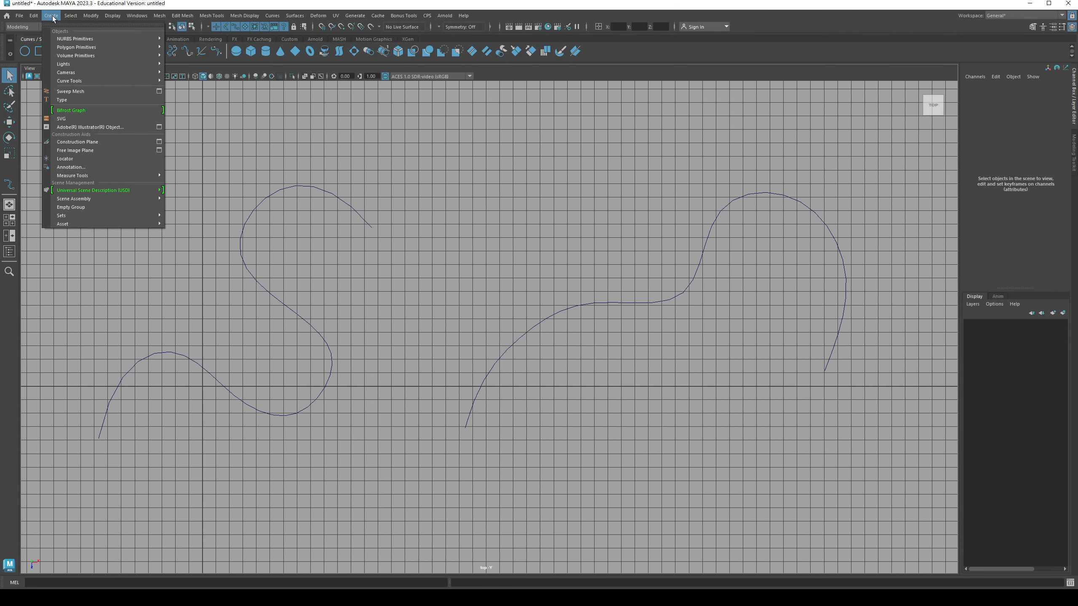
mouse_move(65, 75)
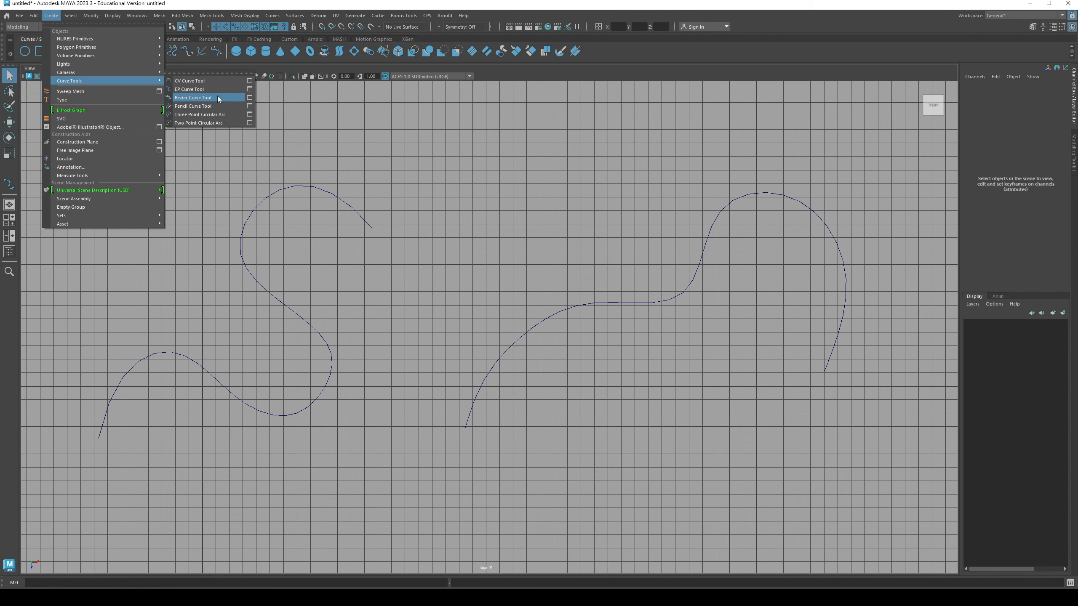
click(203, 106)
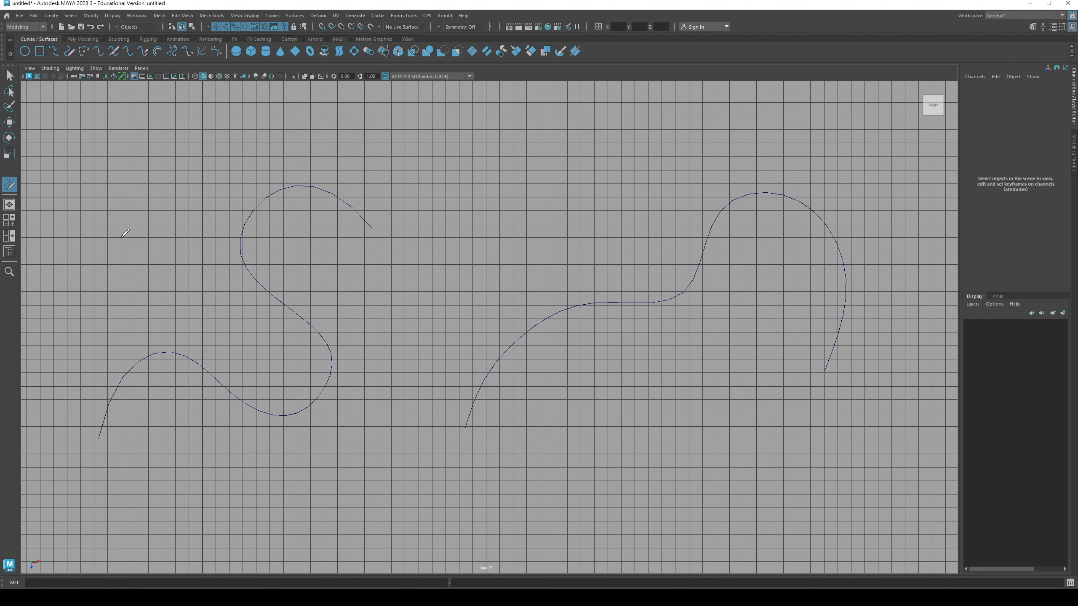
mouse_move(122, 237)
mouse_down()
mouse_move(217, 193)
mouse_move(440, 217)
mouse_move(580, 203)
mouse_move(484, 297)
mouse_move(481, 466)
mouse_up()
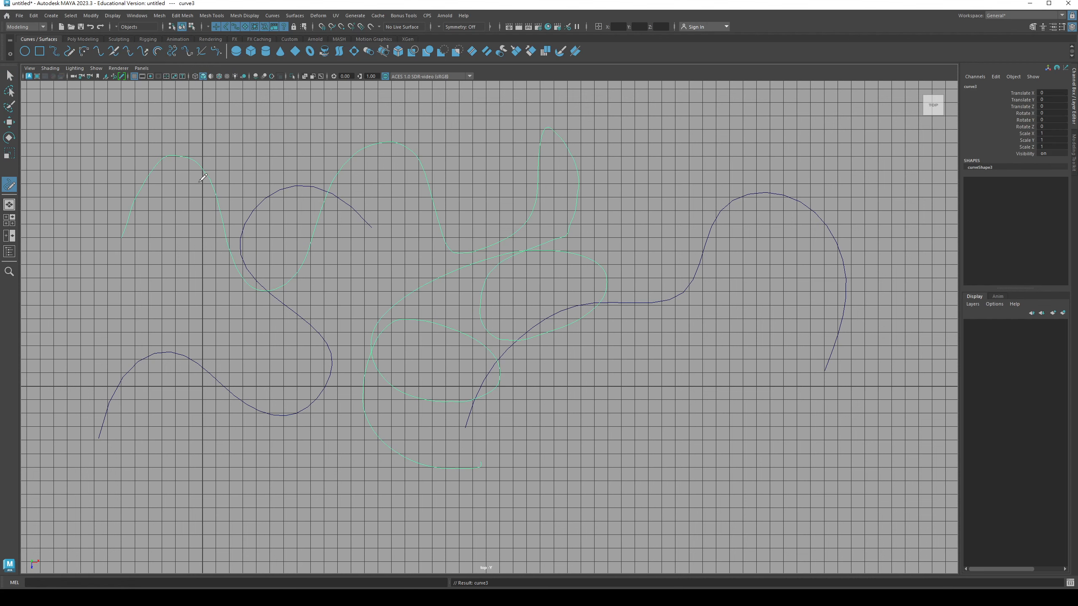
Step: Display the pencil curve's control vertices to examine their density, and return to object selection
alt+middle_drag(206, 180, 211, 178)
key(q)
right_drag(206, 168, 169, 175)
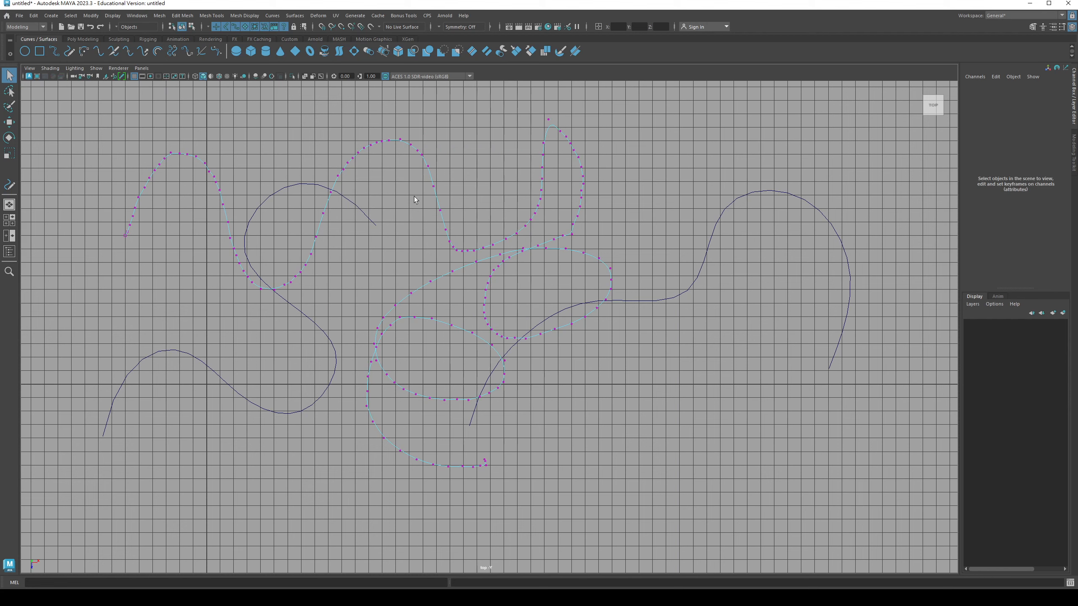
key(F8)
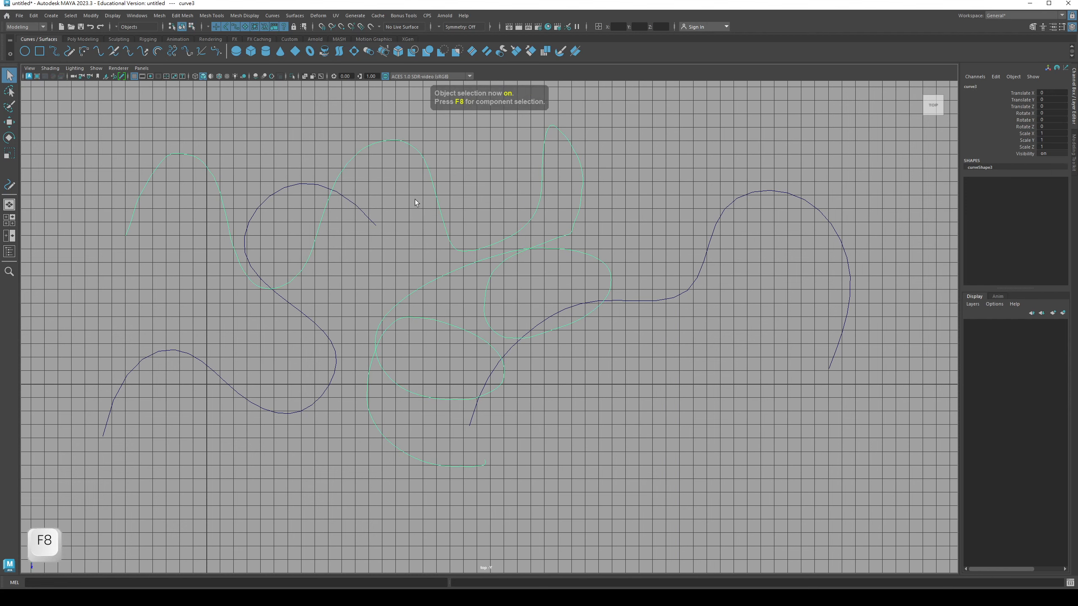
Step: Delete the freehand pencil curve
alt+middle_drag(332, 207, 299, 240)
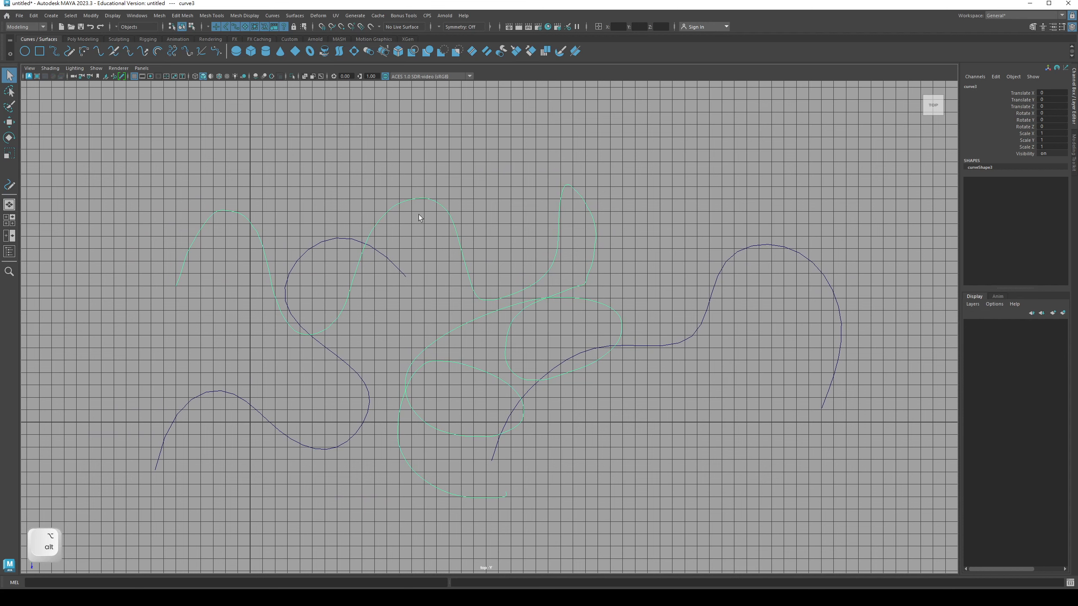
key(Delete)
alt+middle_drag(416, 245, 432, 242)
key(q)
Step: Create a three-point circular arc spanning the area above the first curve
click(51, 15)
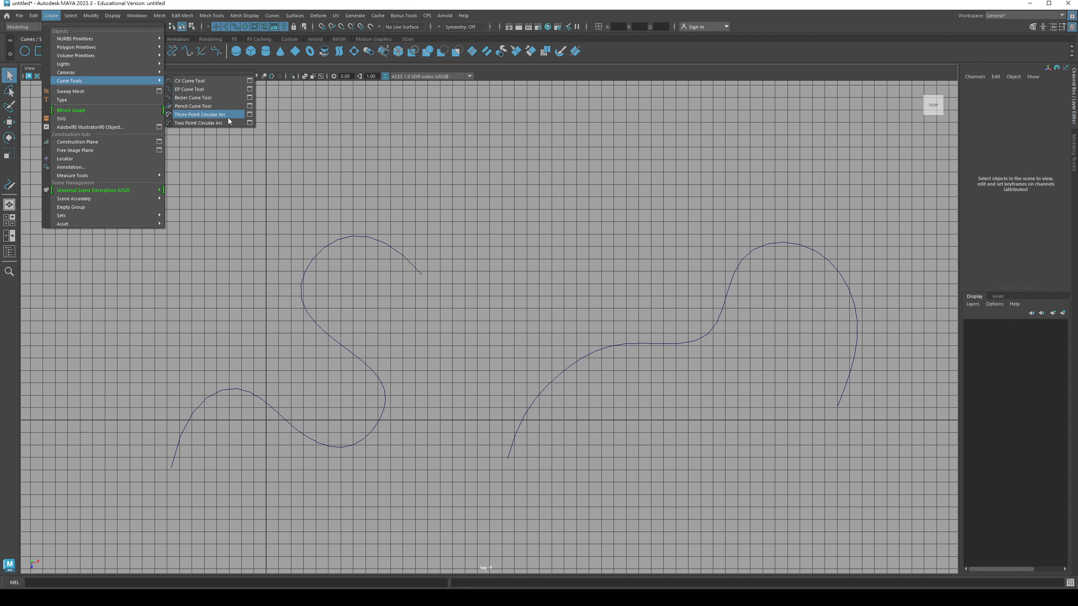
click(199, 115)
click(203, 258)
click(243, 147)
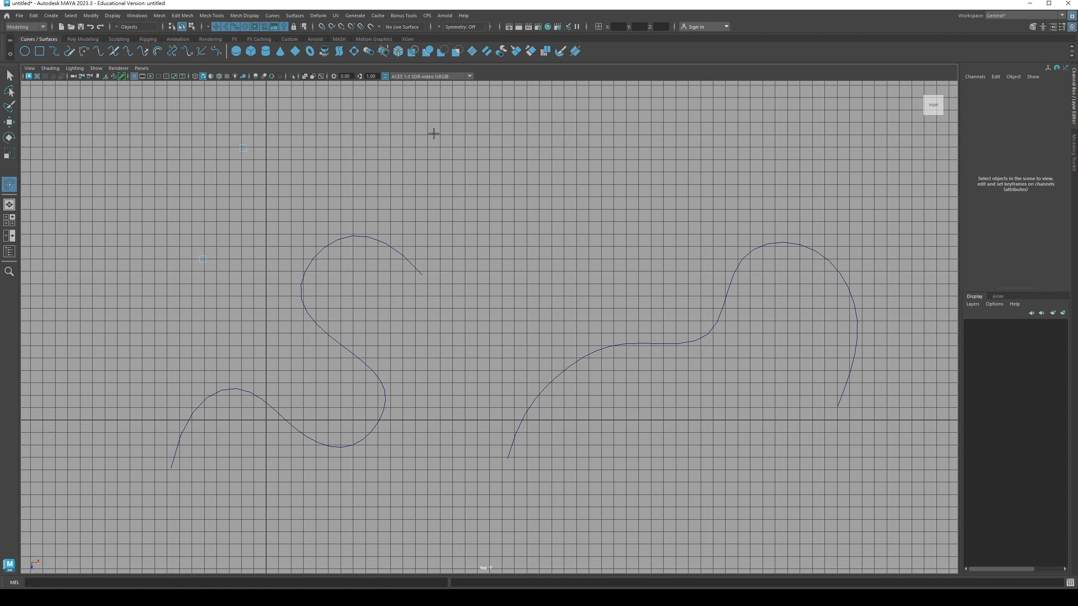
click(459, 227)
key(Return)
Step: Delete the three-point circular arc
alt+middle_drag(355, 195, 371, 267)
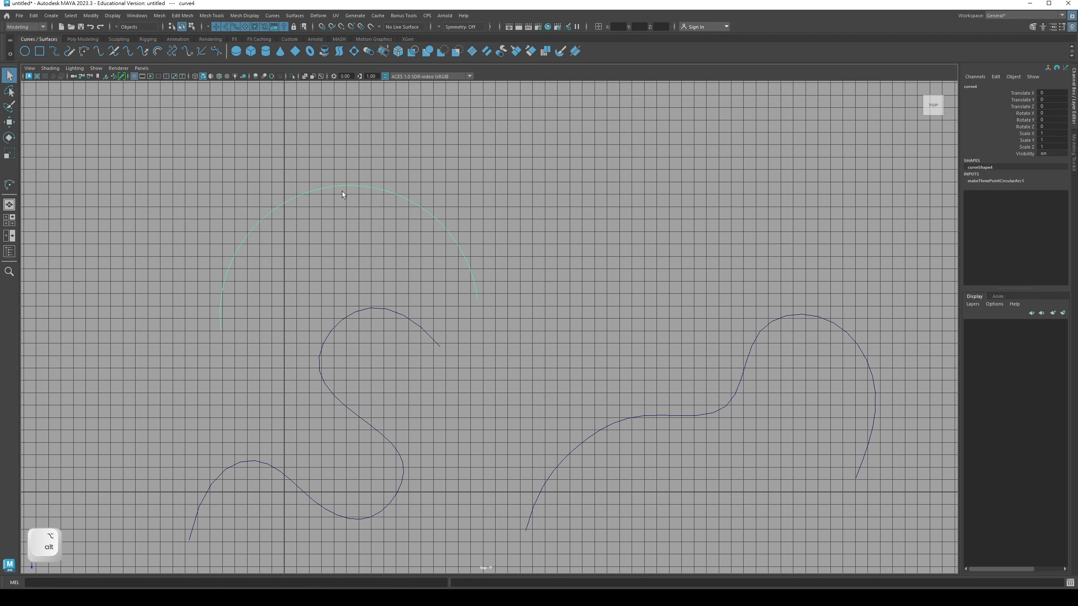
key(Delete)
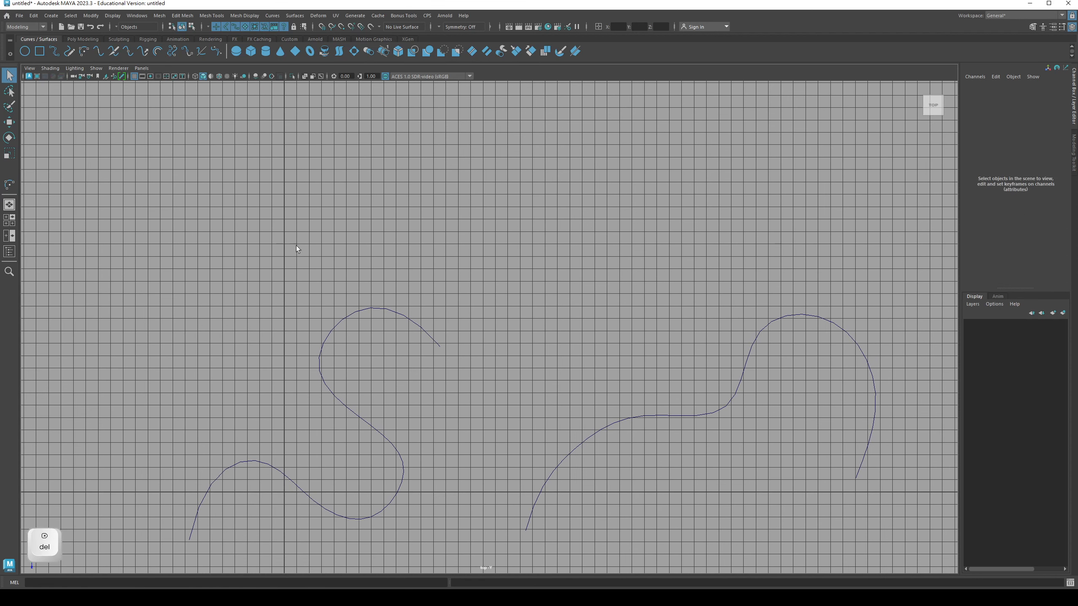
key(q)
Step: Select the first curve and review the available curve creation tools
alt+middle_drag(335, 378, 253, 226)
click(234, 237)
scroll(357, 276, down, 2)
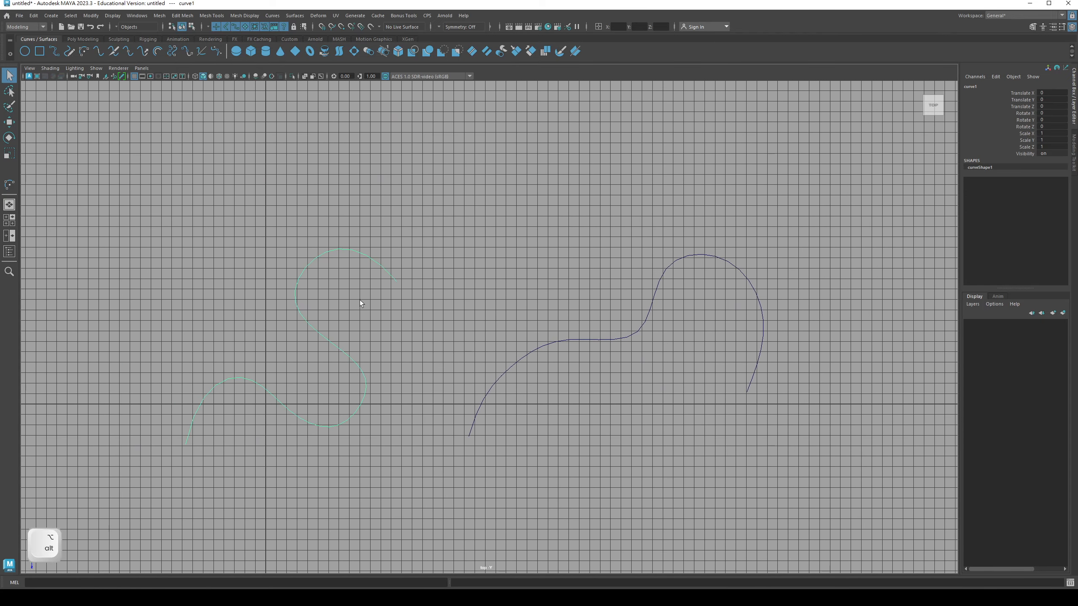
alt+middle_drag(359, 300, 361, 271)
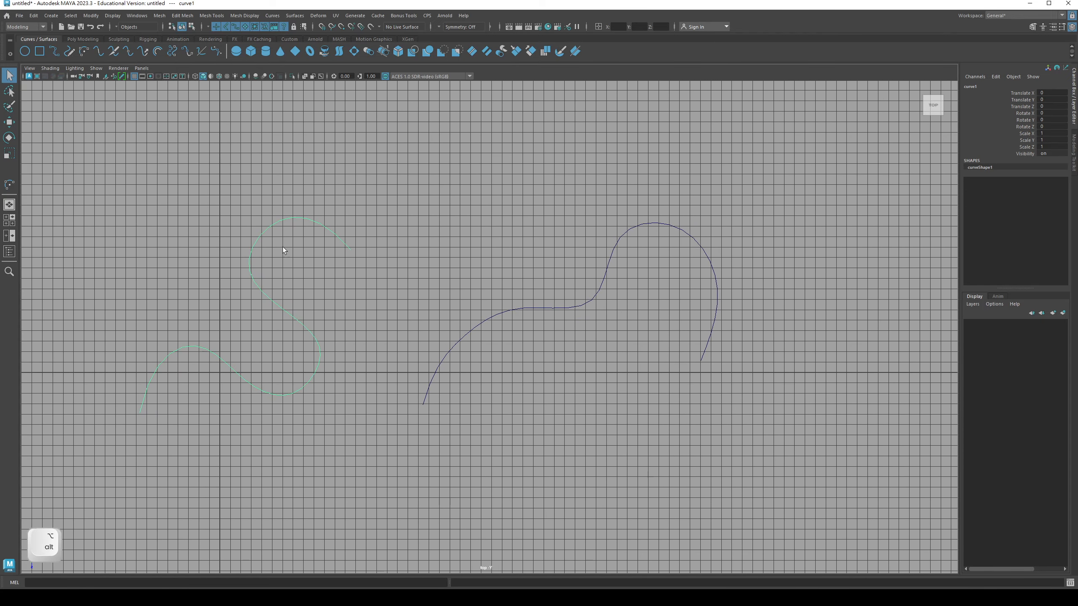
click(51, 15)
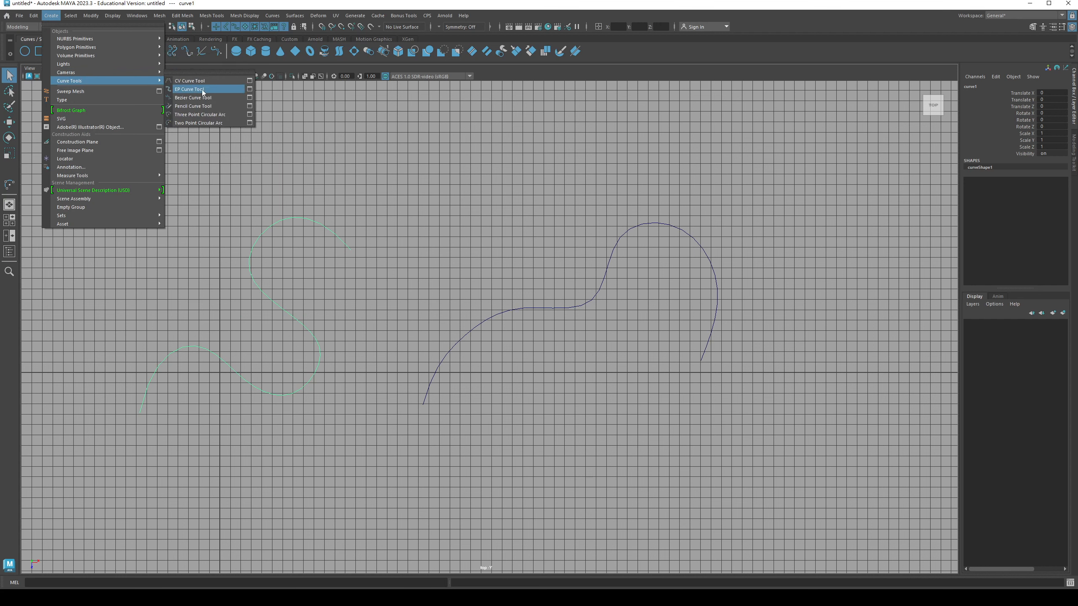
key(F2)
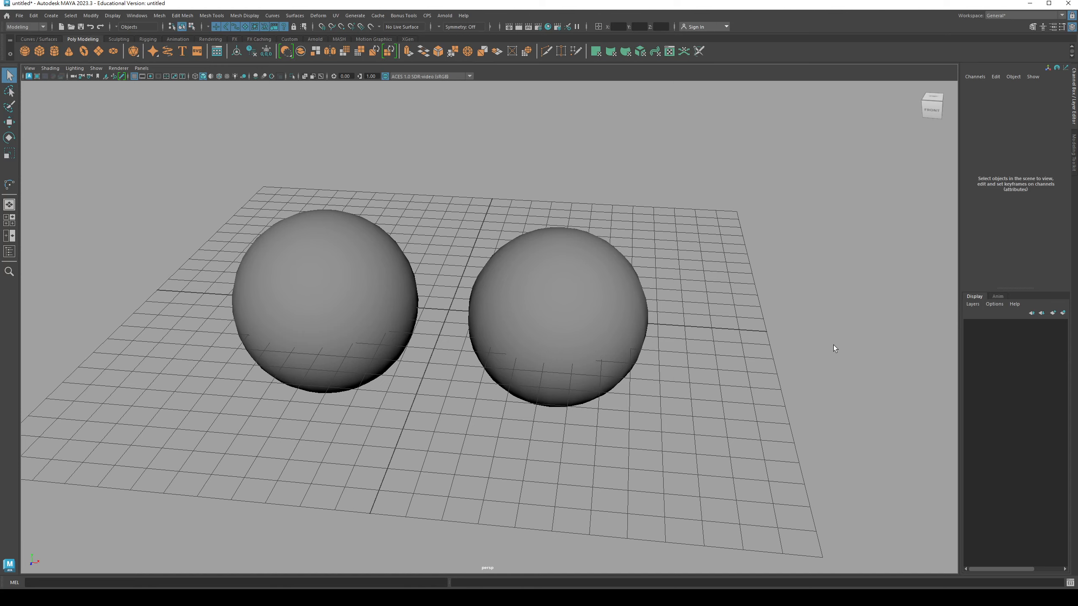
Step: Select the NURBS sphere in the perspective view to examine its surface lines, and clear the selection
alt+drag(482, 336, 549, 339)
click(487, 309)
click(257, 234)
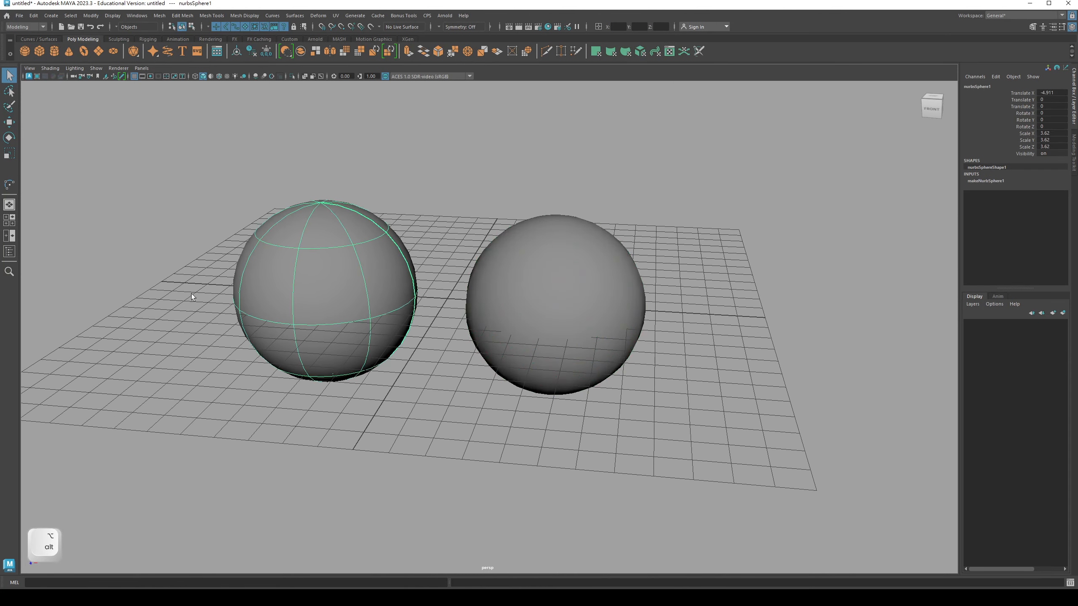
click(219, 230)
Step: Select both the NURBS sphere and the polygon sphere to compare their wireframes
alt+right_drag(419, 341, 310, 338)
alt+drag(310, 337, 332, 360)
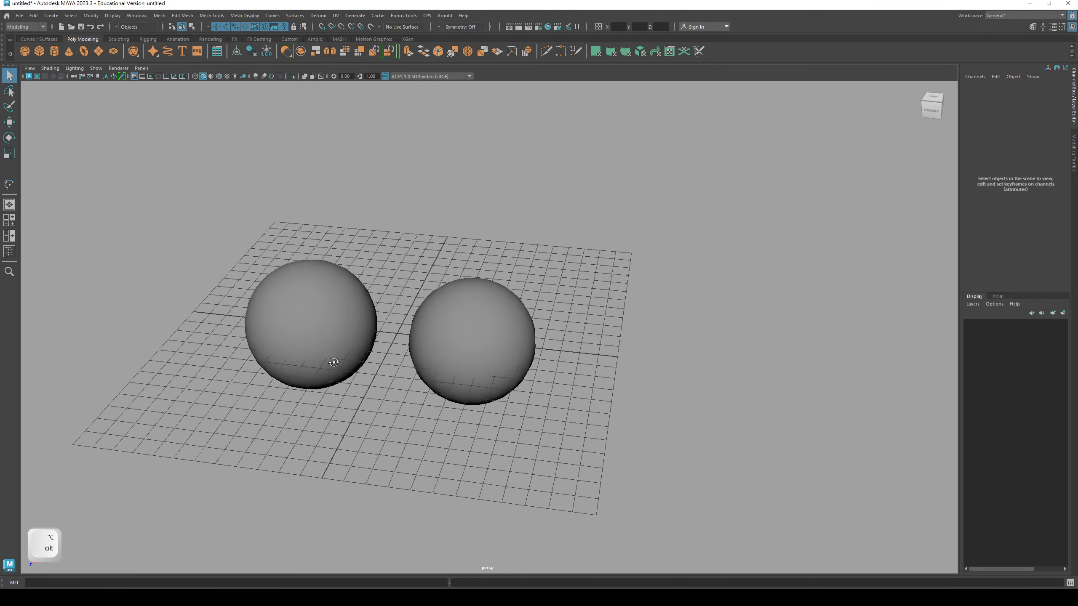
alt+right_drag(332, 361, 268, 366)
alt+middle_drag(292, 361, 329, 347)
alt+drag(330, 347, 348, 427)
alt+right_drag(349, 427, 392, 371)
alt+middle_drag(392, 371, 390, 360)
mouse_move(390, 361)
alt+mouse_down()
mouse_move(313, 359)
mouse_move(382, 357)
alt+mouse_up()
drag(309, 390, 507, 282)
alt+drag(370, 412, 410, 404)
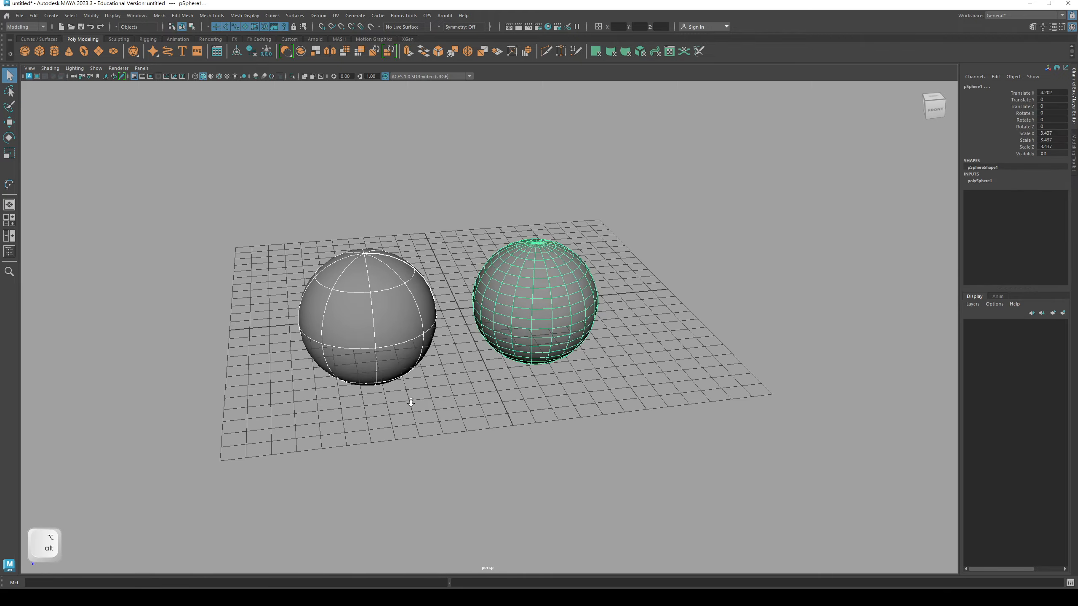
Step: Examine both spheres from several angles and review the component types available for the polygon sphere
alt+right_drag(410, 404, 443, 406)
alt+middle_drag(443, 406, 452, 423)
alt+drag(453, 424, 361, 280)
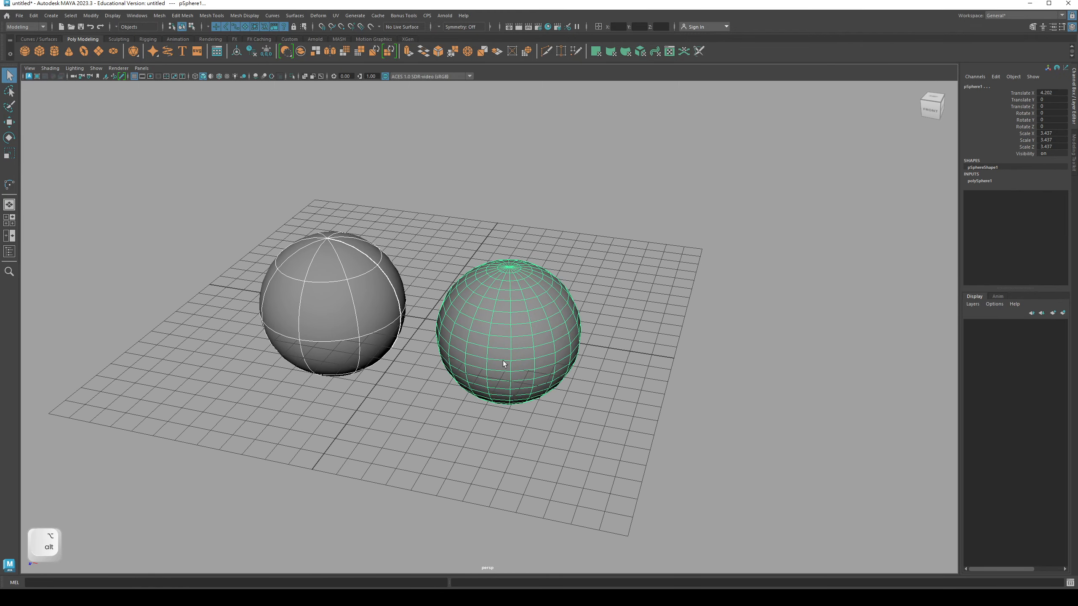
alt+drag(287, 285, 468, 332)
alt+right_drag(468, 332, 505, 339)
alt+drag(505, 339, 504, 365)
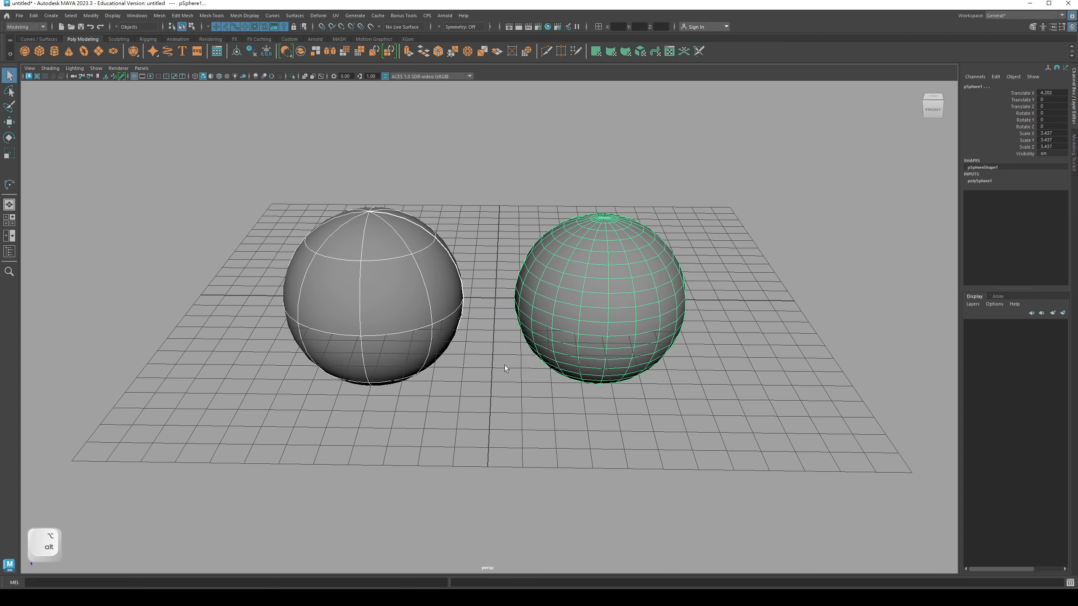
alt+drag(579, 284, 535, 204)
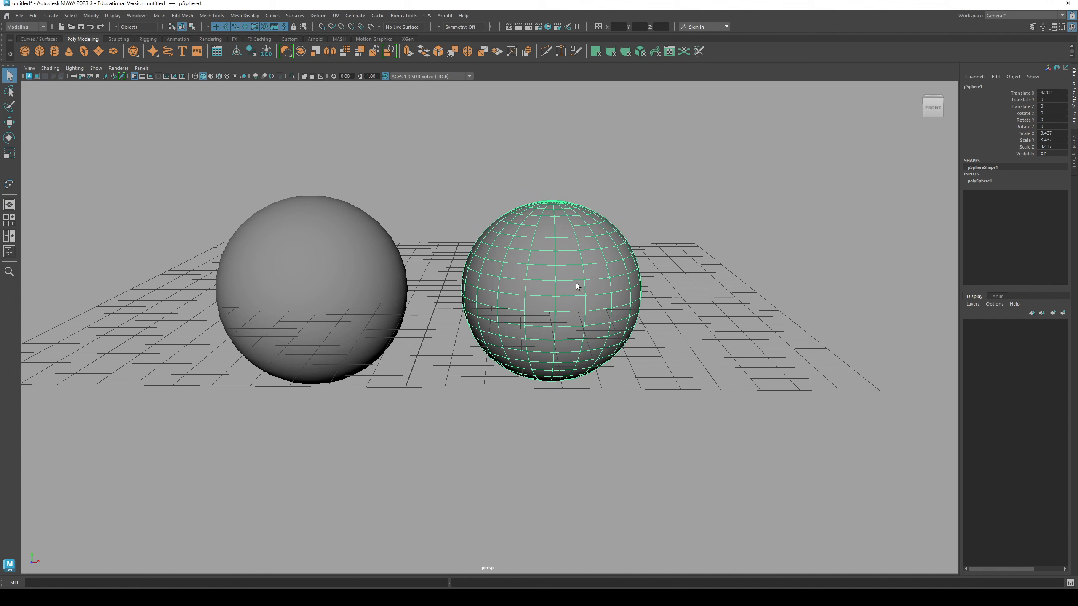
right_click(574, 251)
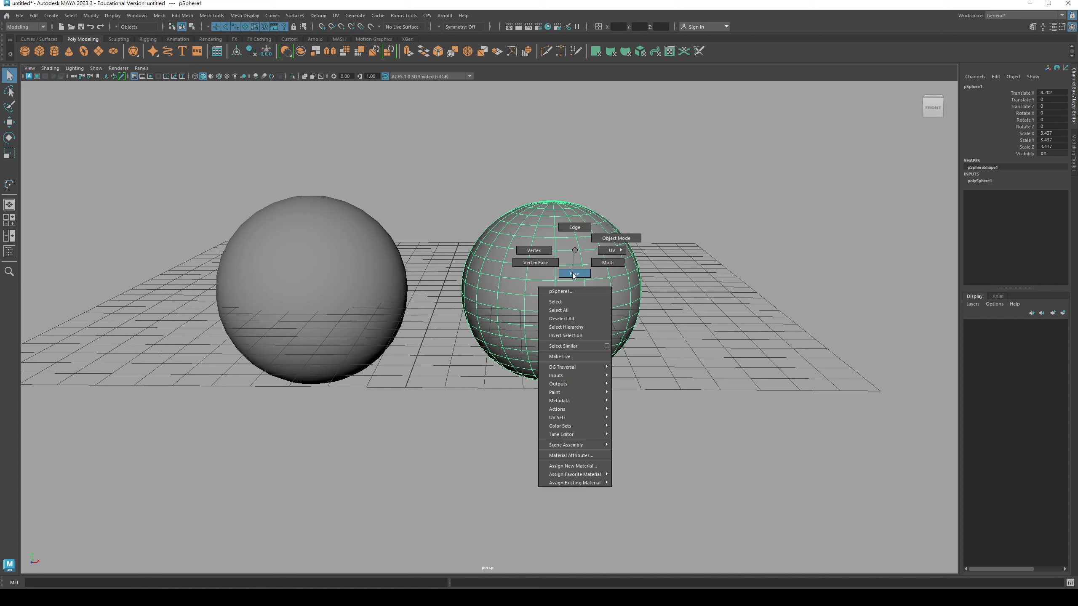
right_drag(597, 254, 576, 252)
Step: Select the NURBS sphere and review its component types, such as Control Vertex
click(335, 270)
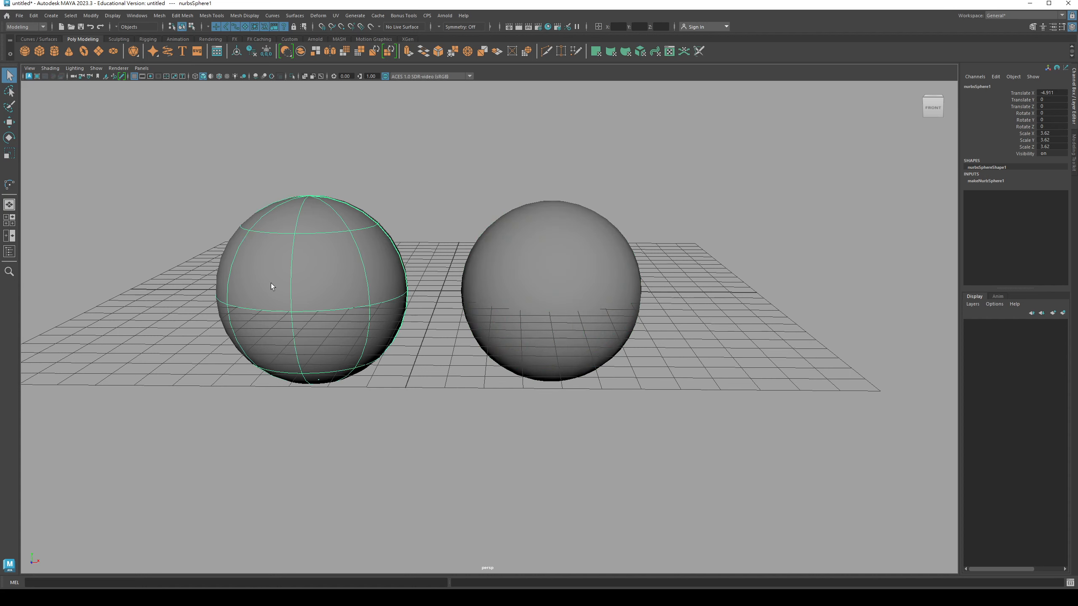
right_drag(272, 237, 250, 239)
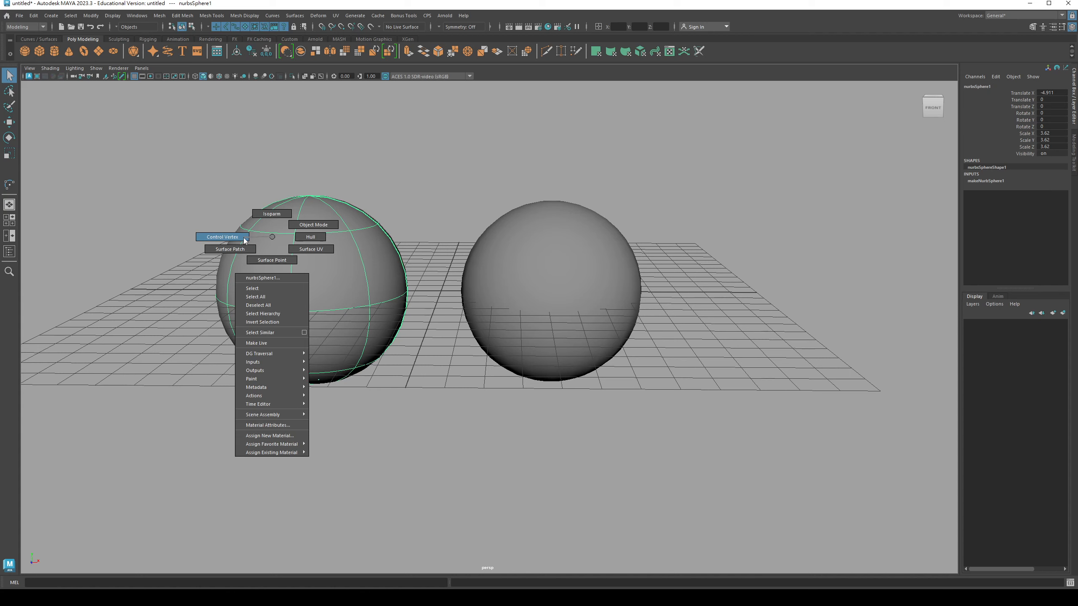
right_drag(246, 240, 272, 240)
mouse_move(414, 249)
alt+mouse_down()
mouse_move(450, 263)
mouse_move(429, 242)
mouse_move(428, 251)
alt+mouse_up()
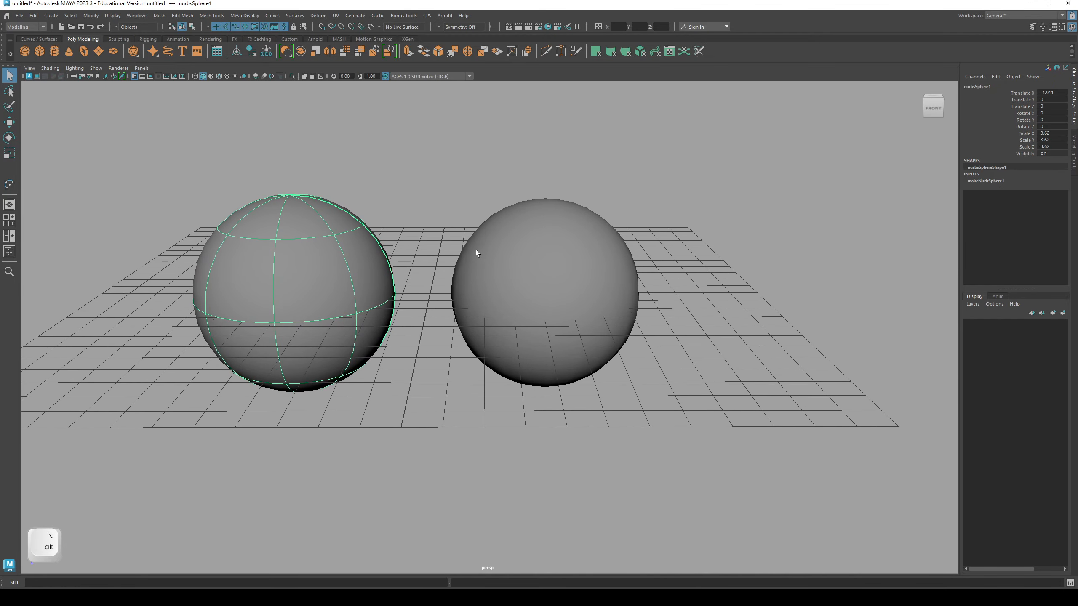
Step: Switch the polygon sphere to vertex editing and move a single vertex near its upper edge upward to form a spike
click(539, 253)
right_click(539, 253)
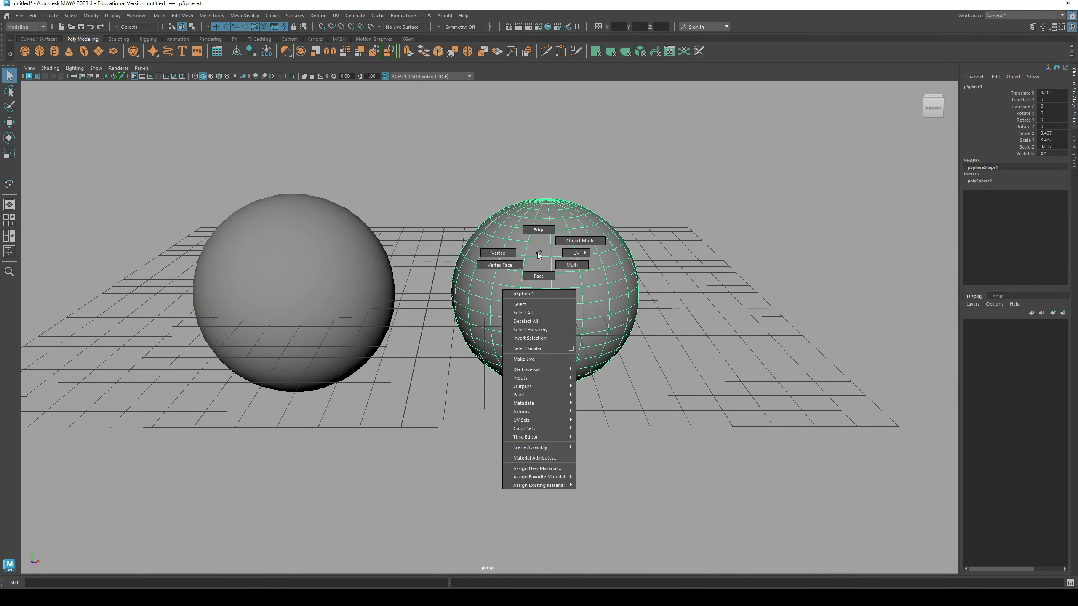
click(509, 255)
mouse_move(481, 241)
alt+mouse_down()
mouse_move(515, 243)
mouse_move(485, 225)
alt+mouse_up()
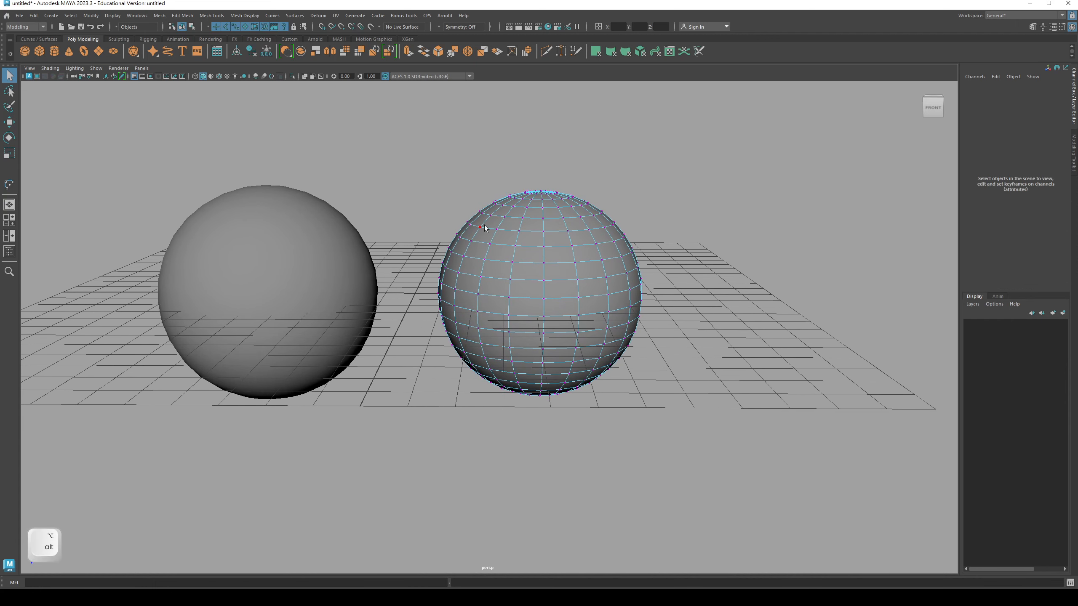
click(481, 212)
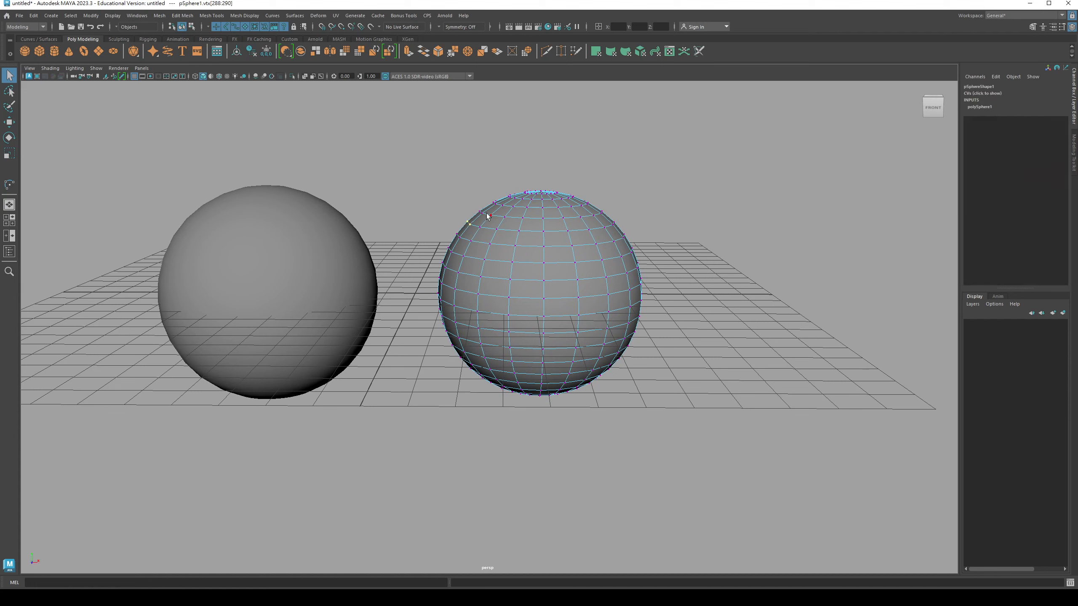
click(481, 212)
key(w)
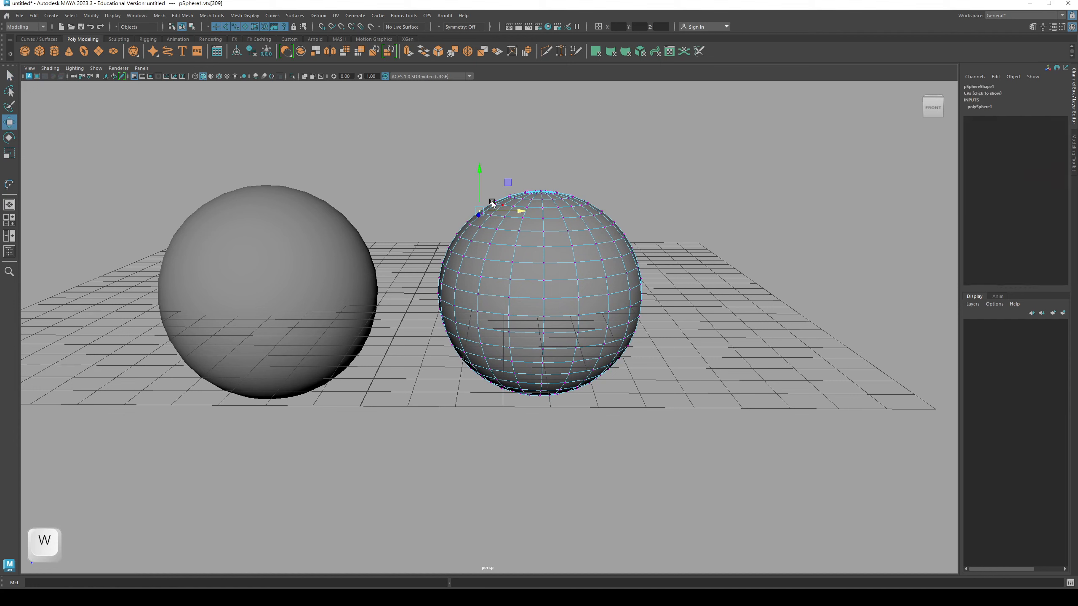
drag(479, 169, 571, 256)
alt+right_drag(570, 256, 518, 271)
alt+drag(518, 271, 493, 282)
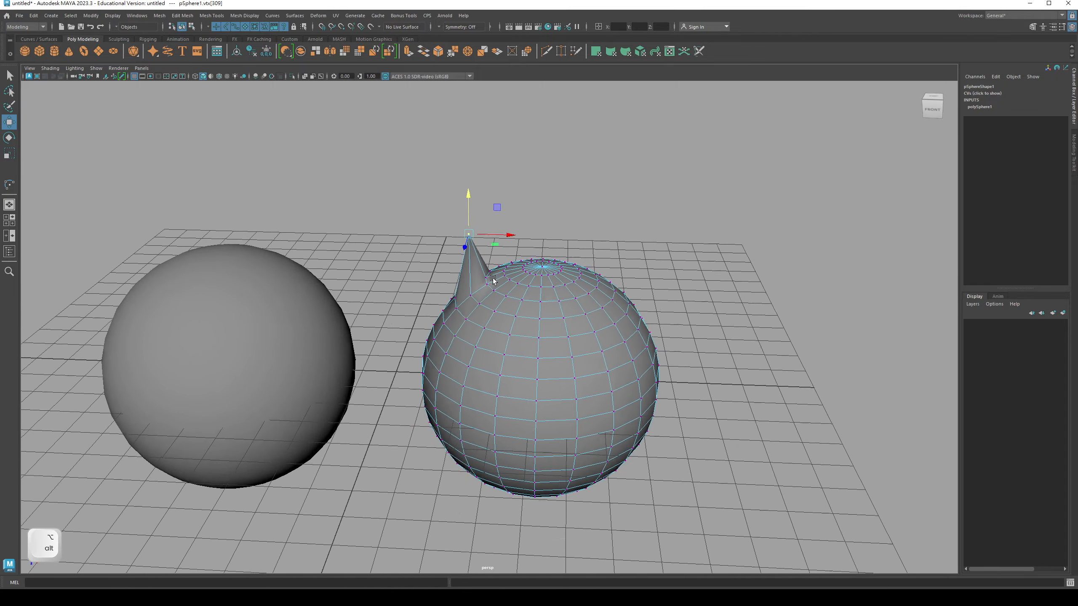
alt+right_drag(493, 281, 481, 292)
alt+drag(482, 292, 483, 275)
alt+middle_drag(482, 275, 494, 329)
alt+right_drag(493, 329, 481, 309)
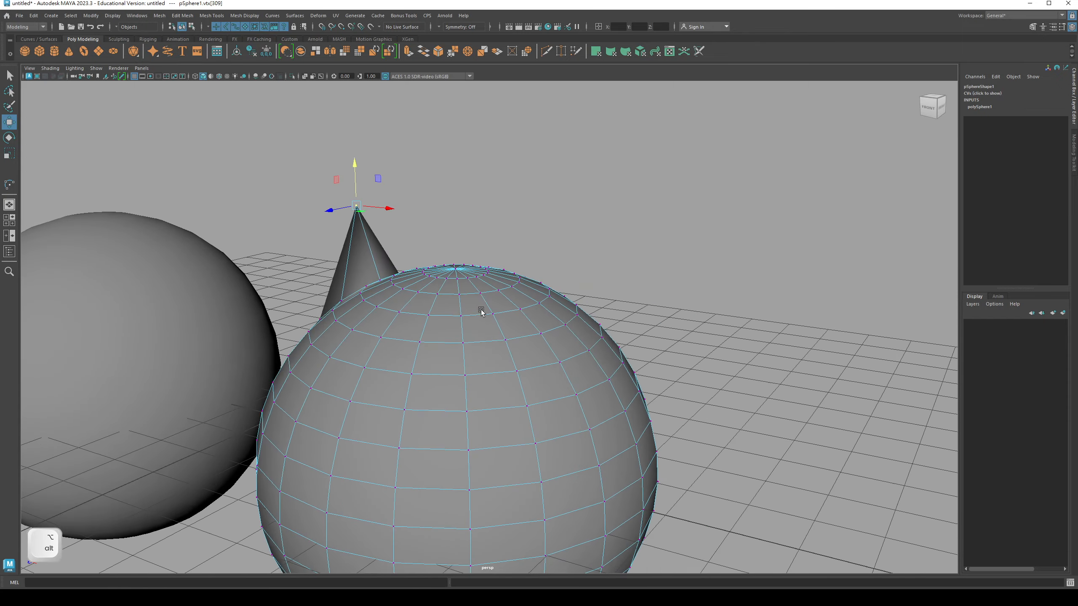
mouse_move(481, 309)
alt+mouse_down()
mouse_move(520, 306)
mouse_move(469, 309)
alt+mouse_up()
alt+right_drag(469, 309, 437, 302)
Step: Pull one control vertex near the top of the NURBS sphere up and away from the surface, and return to object selection
click(157, 362)
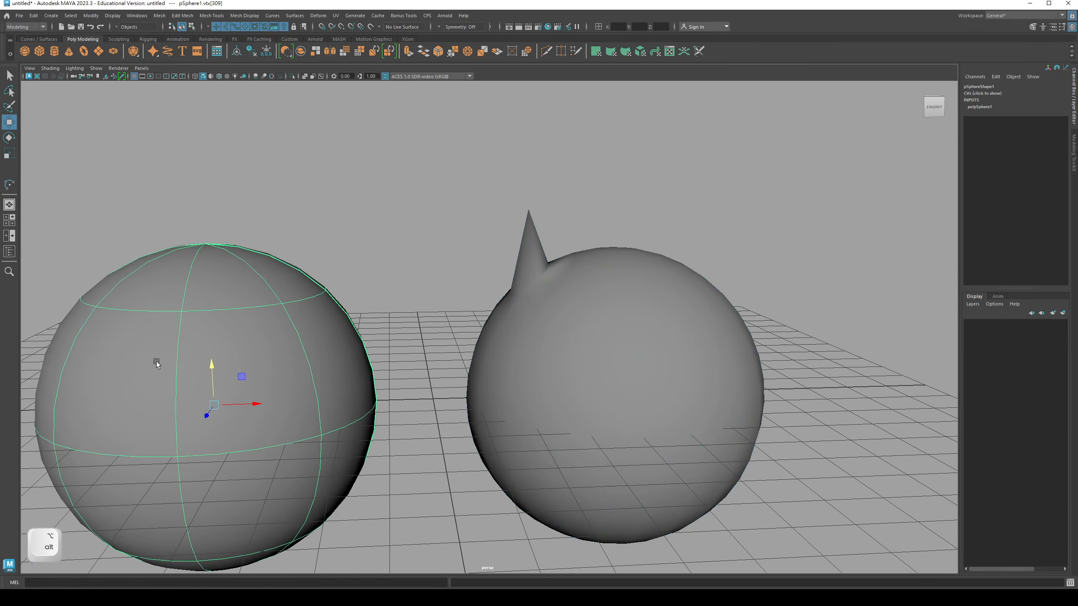
alt+drag(157, 361, 176, 344)
key(q)
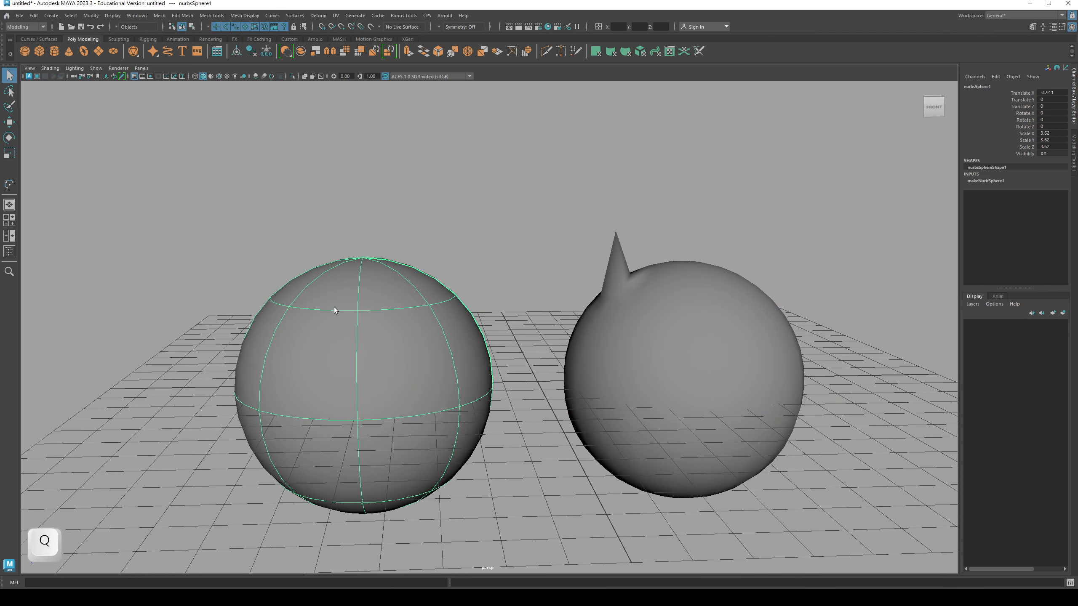
right_click(326, 303)
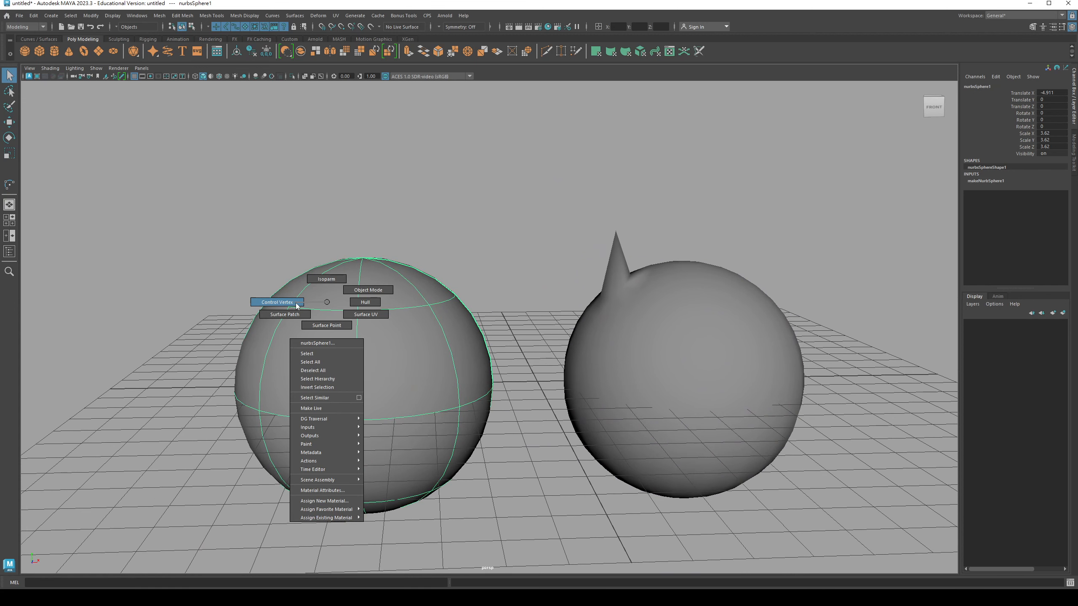
right_drag(327, 303, 296, 304)
drag(285, 268, 330, 283)
key(w)
drag(311, 246, 686, 374)
alt+drag(442, 386, 481, 277)
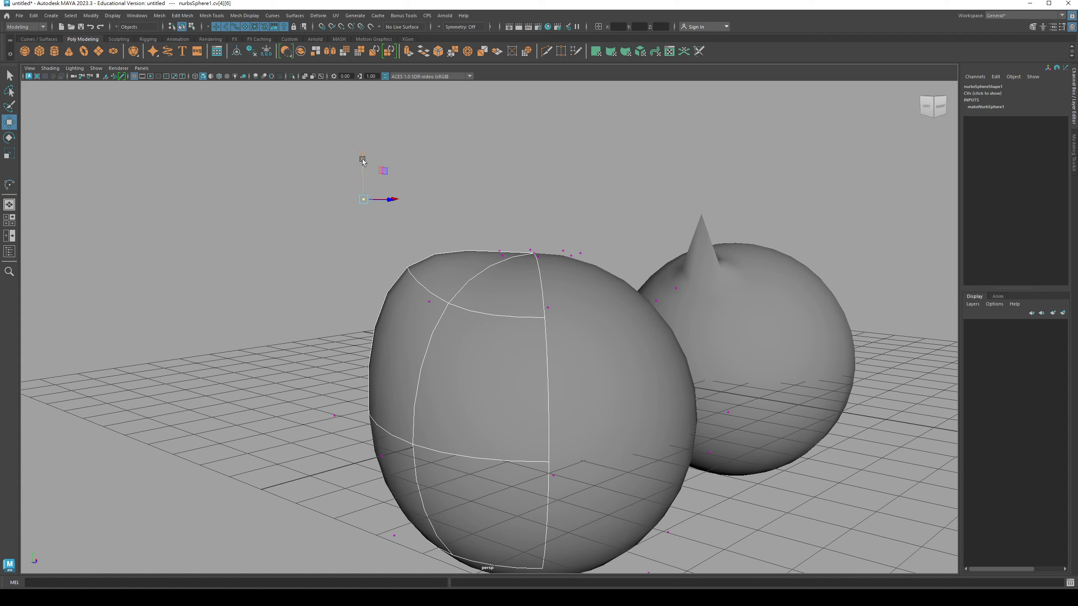
mouse_move(362, 160)
mouse_down()
mouse_move(361, 242)
mouse_move(357, 149)
mouse_move(359, 209)
mouse_move(354, 164)
mouse_up()
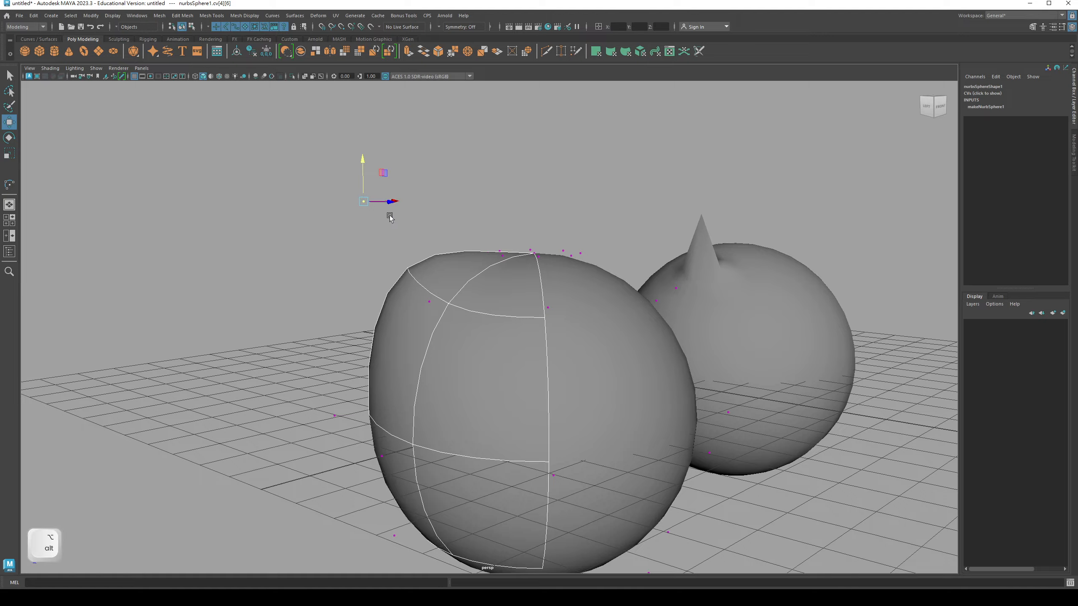
alt+drag(389, 217, 449, 332)
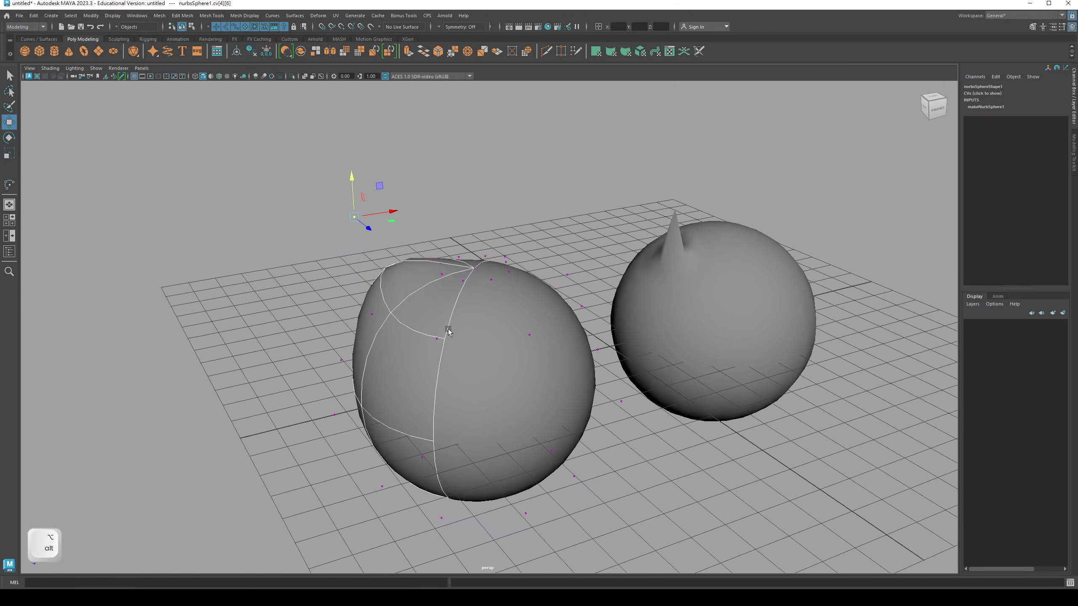
key(F8)
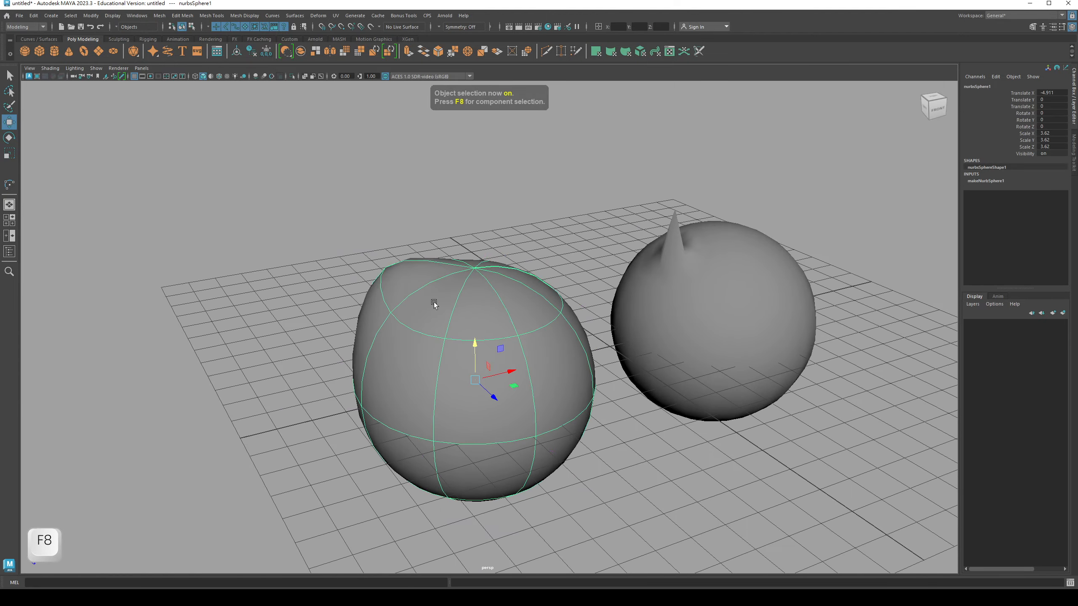
Step: Select both deformed spheres and cycle their display through rough, medium and smooth
alt+drag(457, 301, 549, 301)
click(652, 329)
key(q)
click(467, 330)
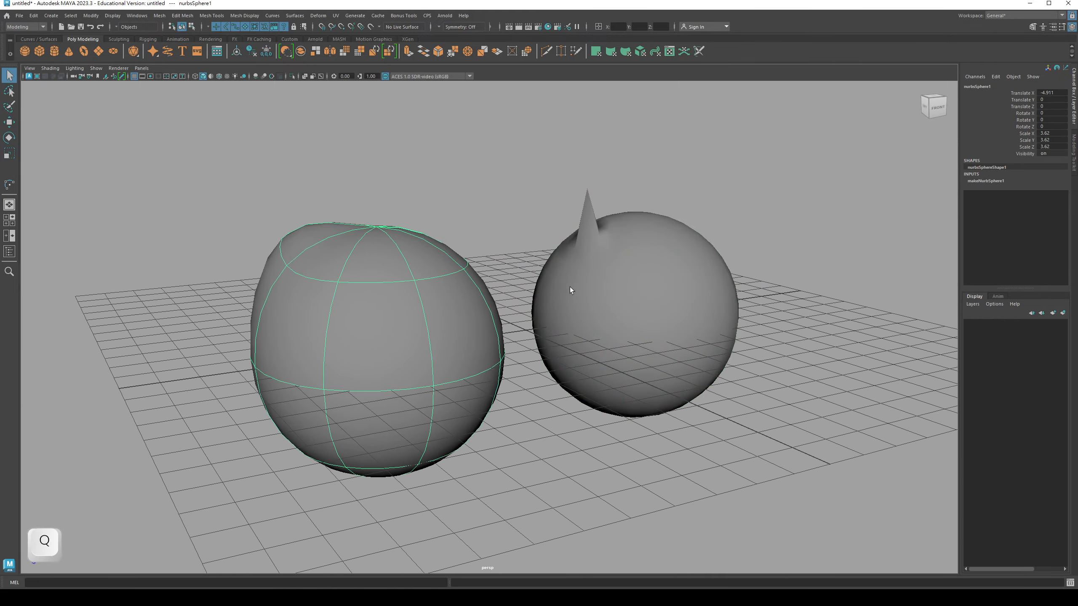
shift+click(582, 375)
key(1)
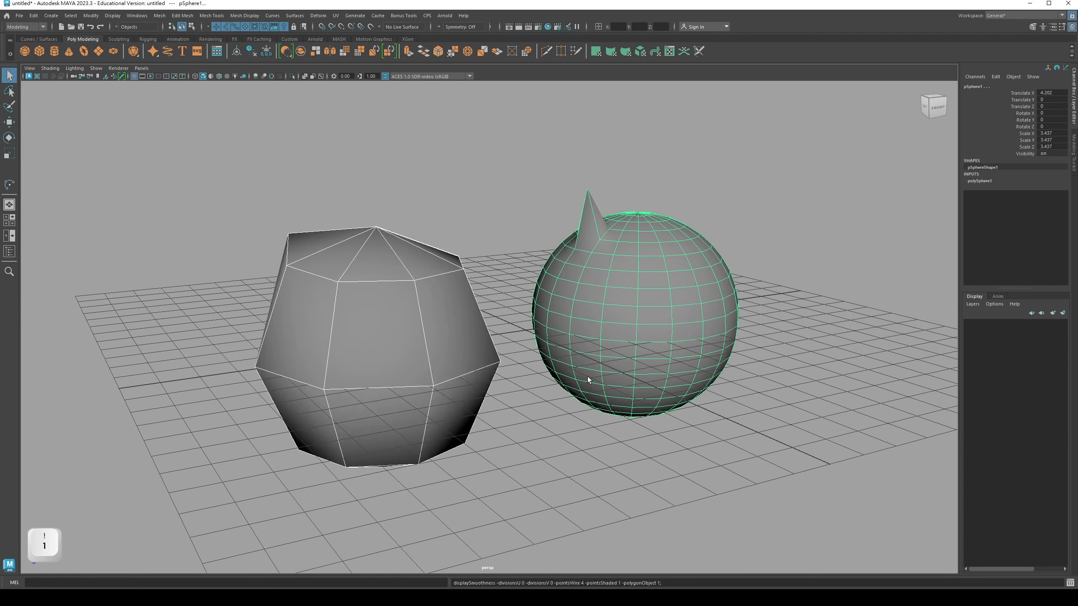
key(2)
key(3)
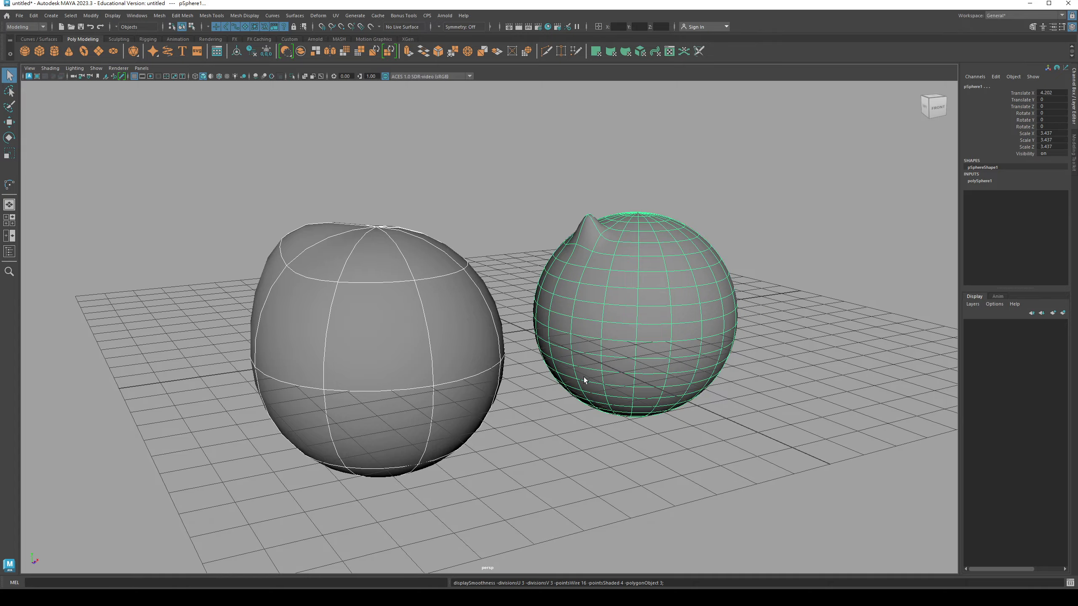
Step: Compare the bulges on both spheres from different angles, switching from rough to smooth display
alt+drag(584, 367, 439, 354)
alt+middle_drag(440, 354, 450, 351)
alt+drag(400, 342, 423, 353)
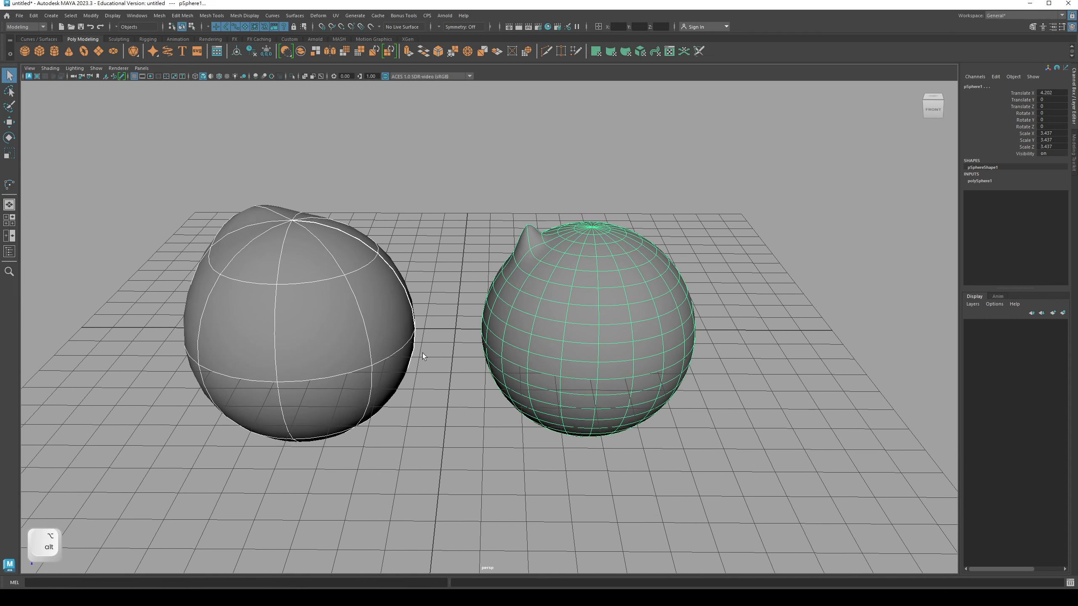
key(1)
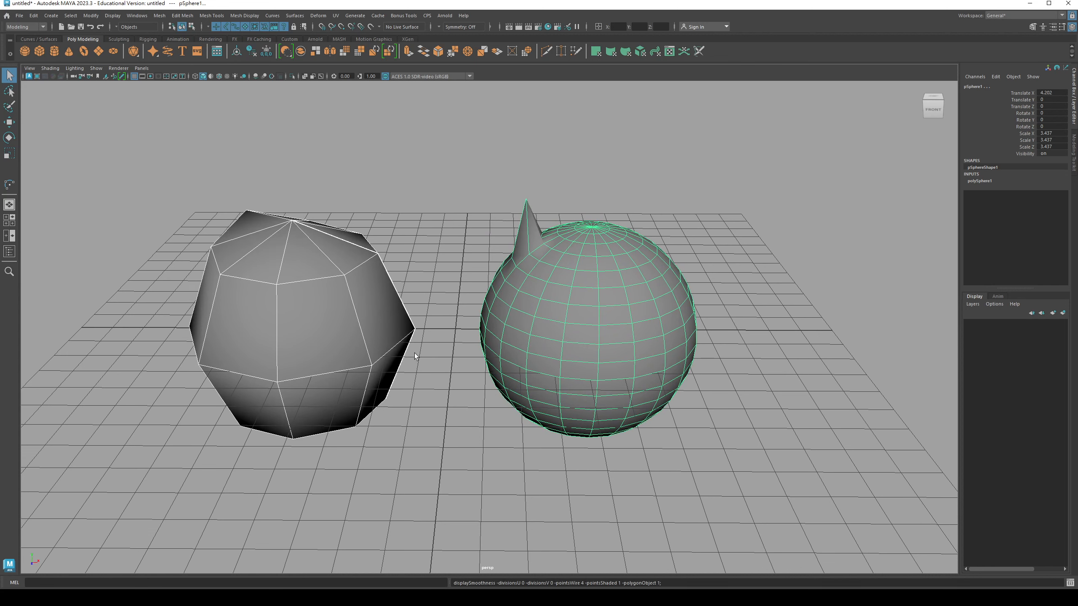
key(3)
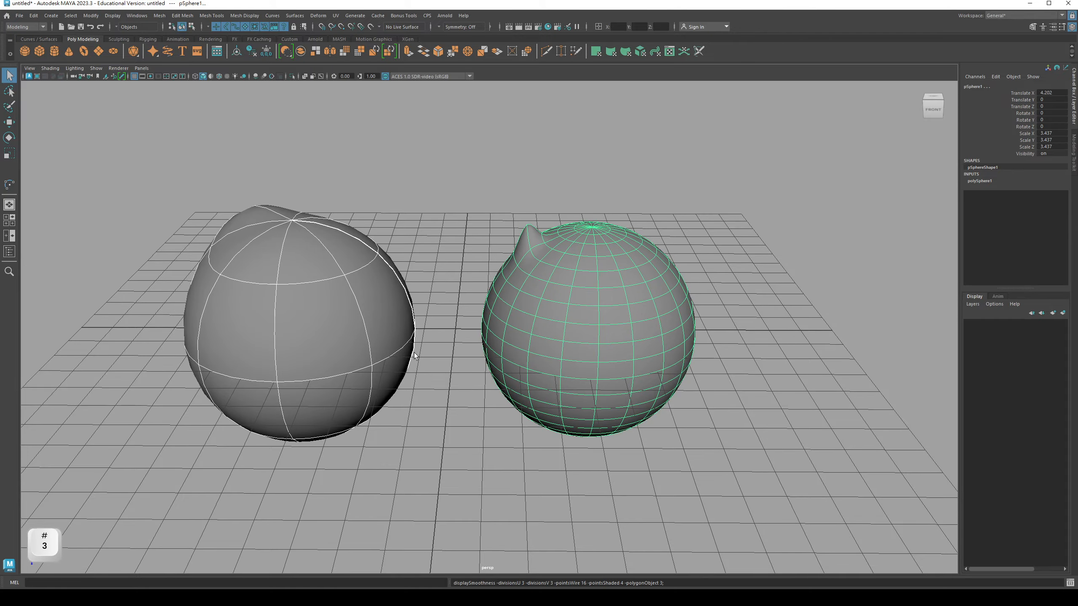
key(alt)
mouse_move(409, 360)
alt+mouse_down()
mouse_move(433, 359)
mouse_move(402, 357)
alt+mouse_up()
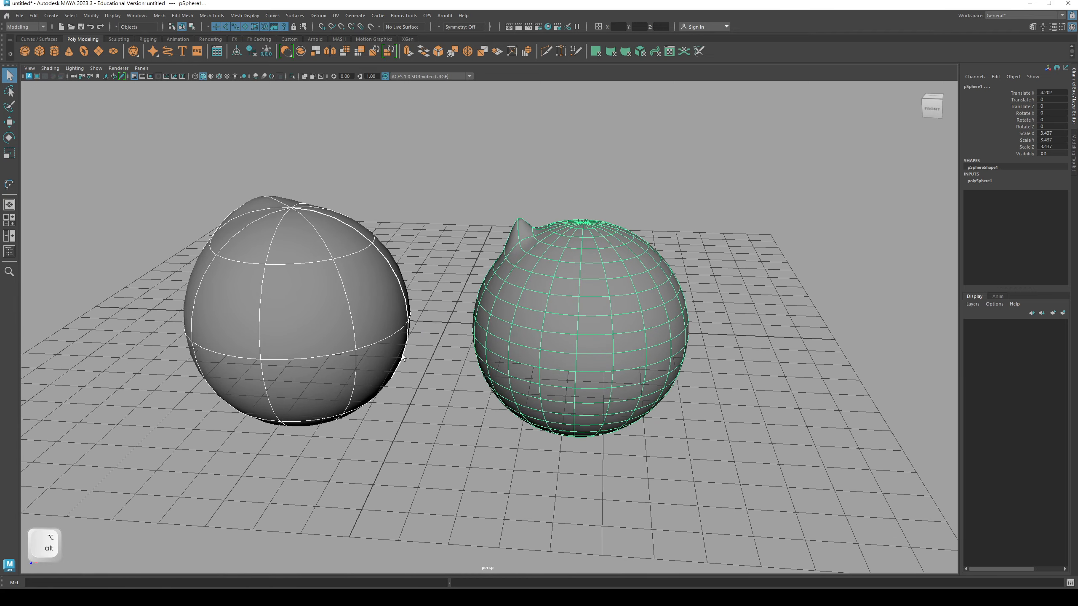
Step: Set both spheres to medium smoothness display and select each one separately to inspect its wireframe
key(2)
alt+drag(469, 272, 378, 260)
click(427, 263)
click(442, 293)
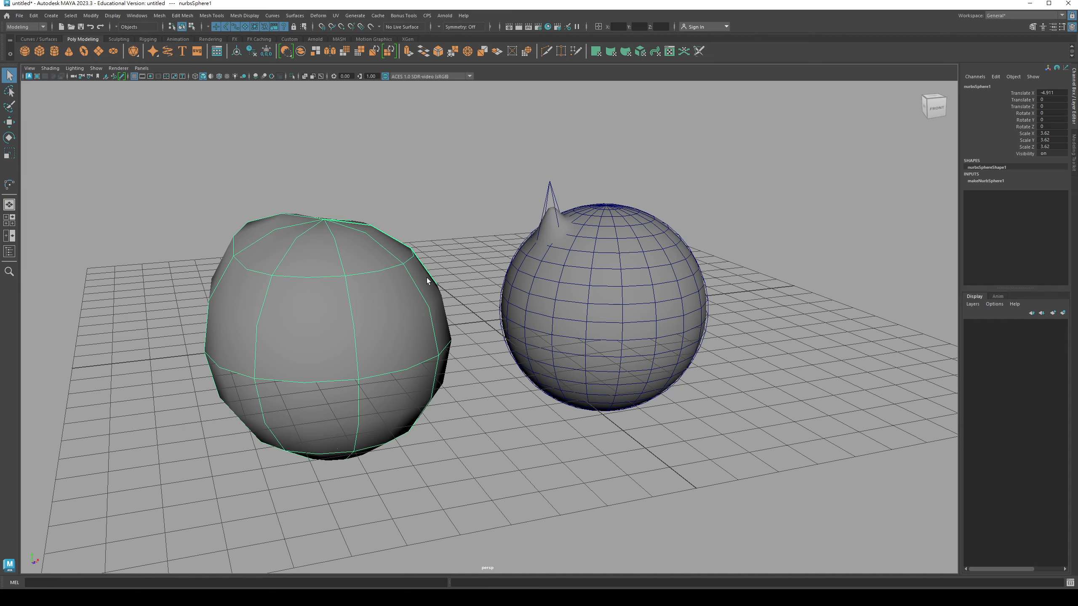
alt+drag(414, 252, 479, 314)
click(547, 316)
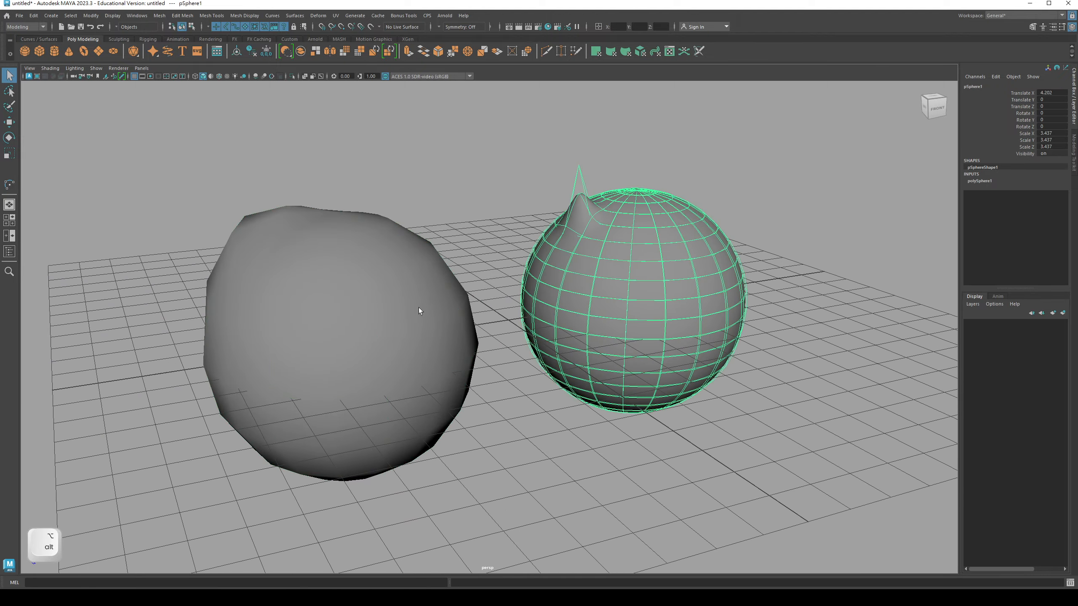
Step: Select both spheres together, cycle through the smoothness levels, and leave them in rough display
drag(398, 307, 553, 342)
key(1)
key(2)
key(3)
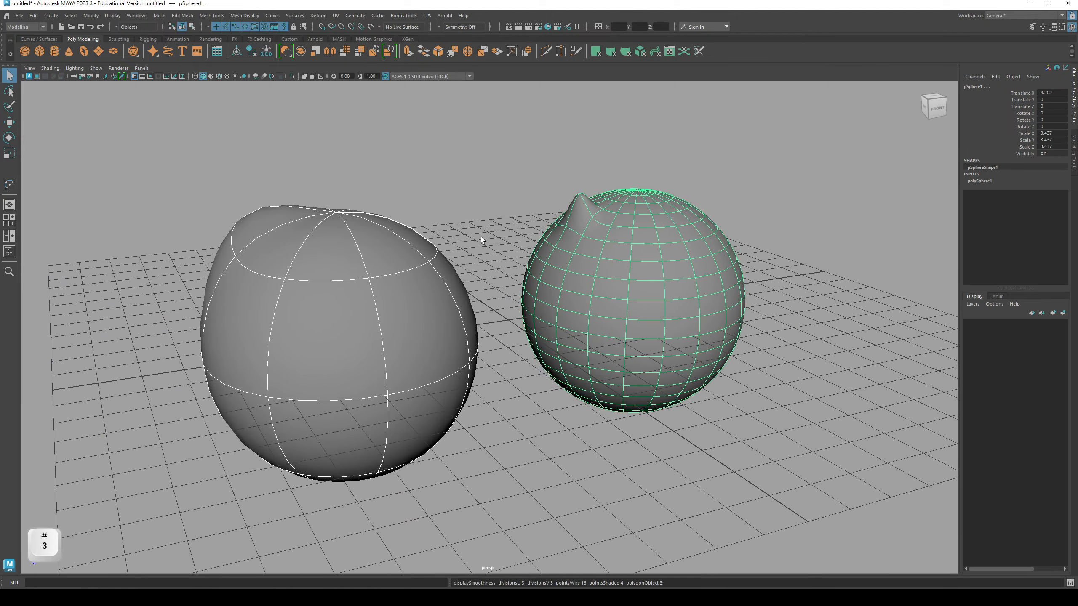
key(1)
key(3)
key(1)
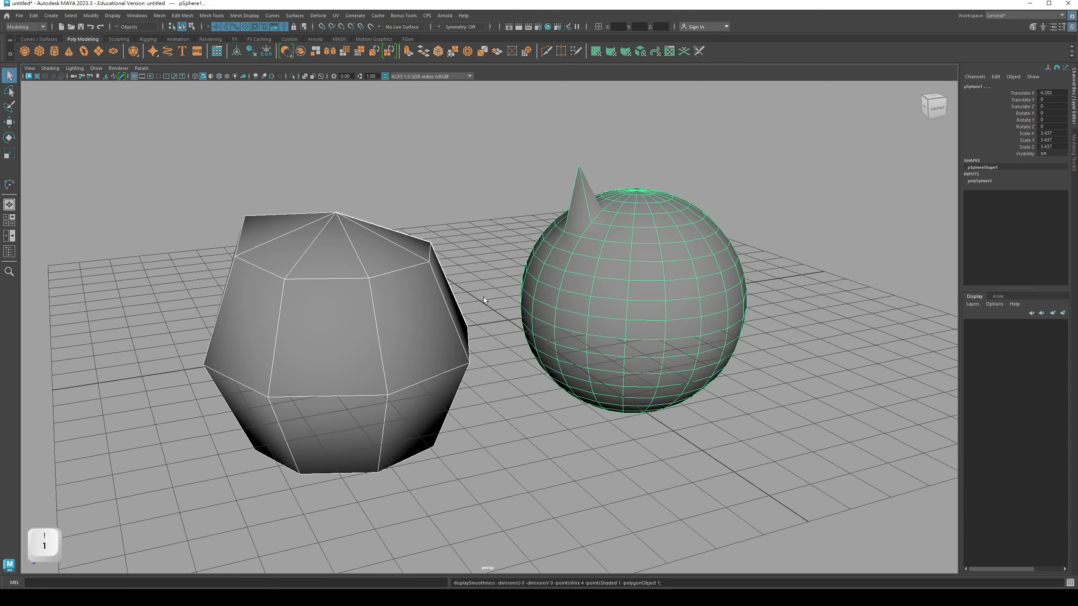
Step: Select only the NURBS sphere, inspect its rough form, and set it to smooth display
click(422, 300)
alt+drag(425, 302, 387, 330)
alt+right_drag(388, 330, 423, 321)
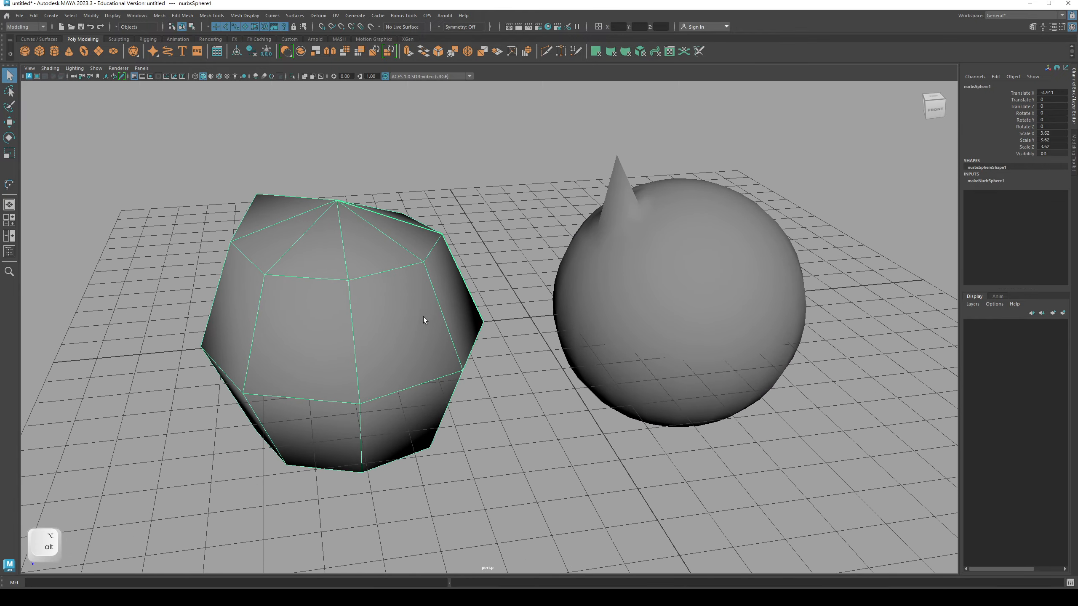
key(3)
alt+drag(422, 317, 430, 294)
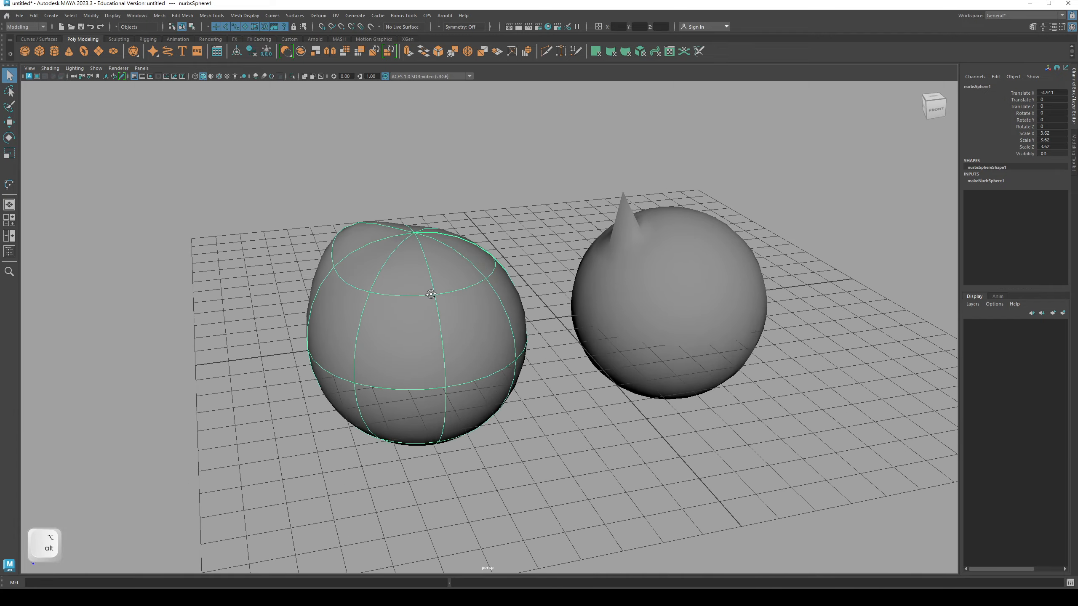
Step: Frame the polygon sphere and switch it from its unsmoothed display to smooth mesh preview
click(613, 282)
key(f)
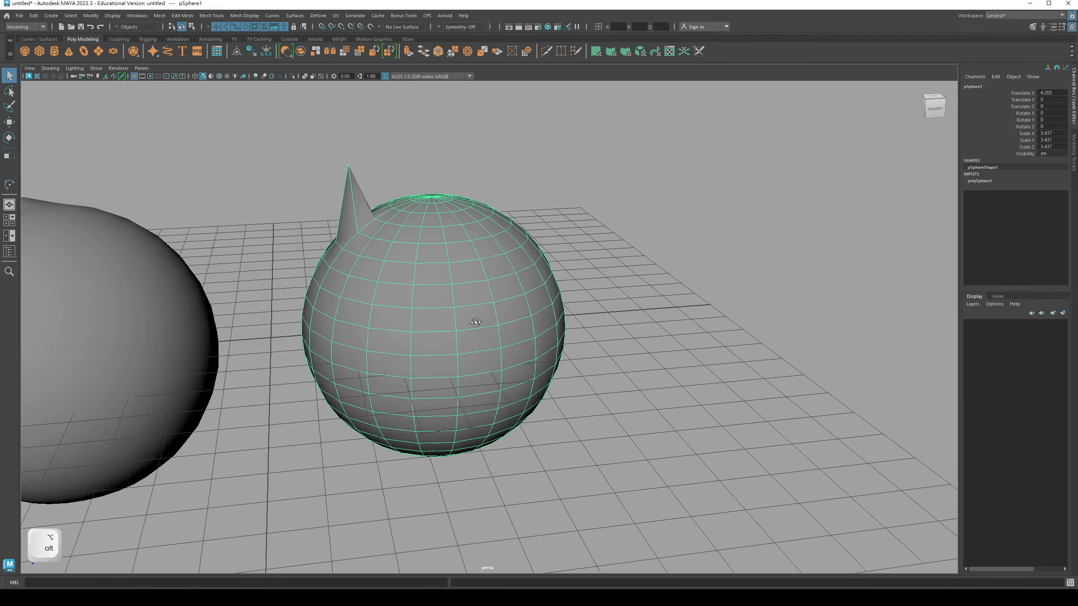
alt+drag(476, 322, 538, 318)
key(1)
key(3)
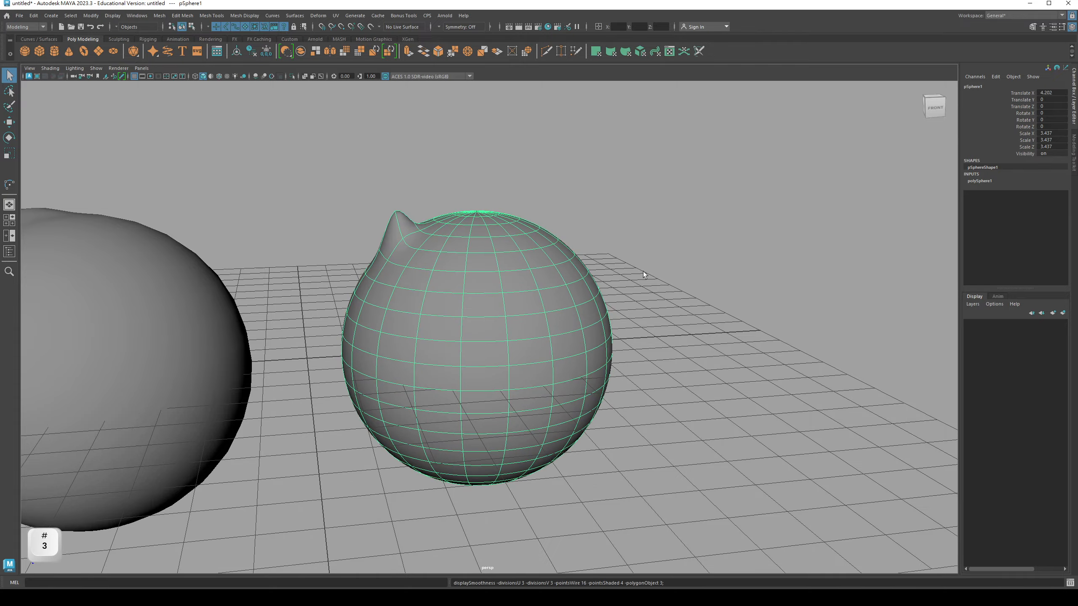
Step: Deselect and reselect the polygon sphere, examining its smooth mesh preview around the raised spike from several angles
click(643, 271)
mouse_move(644, 271)
alt+mouse_down()
mouse_move(643, 320)
mouse_move(525, 349)
mouse_move(465, 340)
mouse_move(517, 343)
mouse_move(442, 272)
alt+mouse_up()
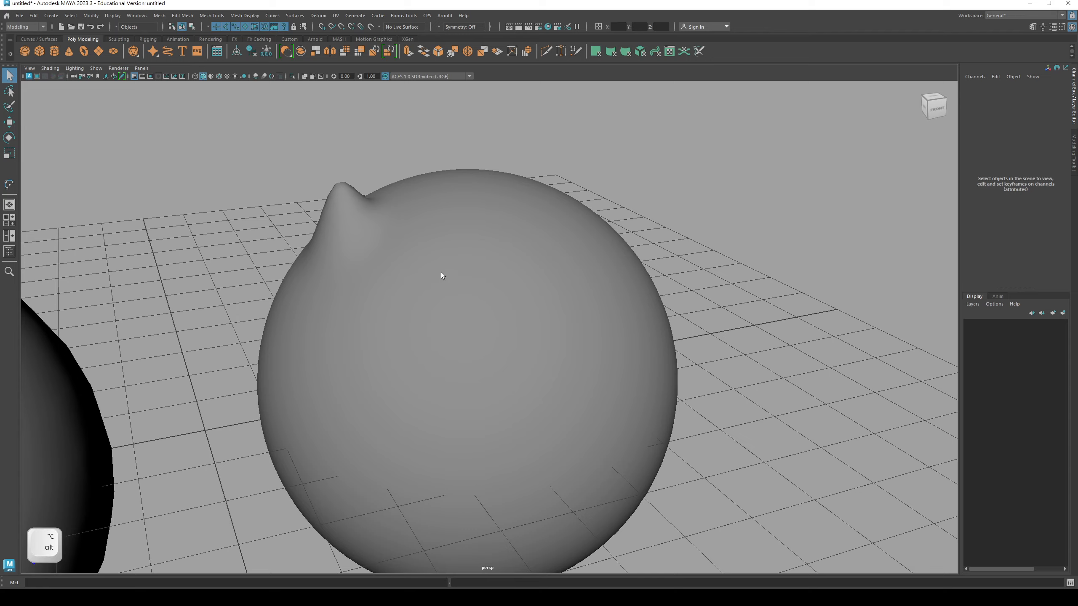
click(542, 305)
alt+drag(542, 305, 489, 308)
mouse_move(489, 308)
alt+middle_down()
mouse_move(436, 304)
mouse_move(473, 294)
alt+middle_up()
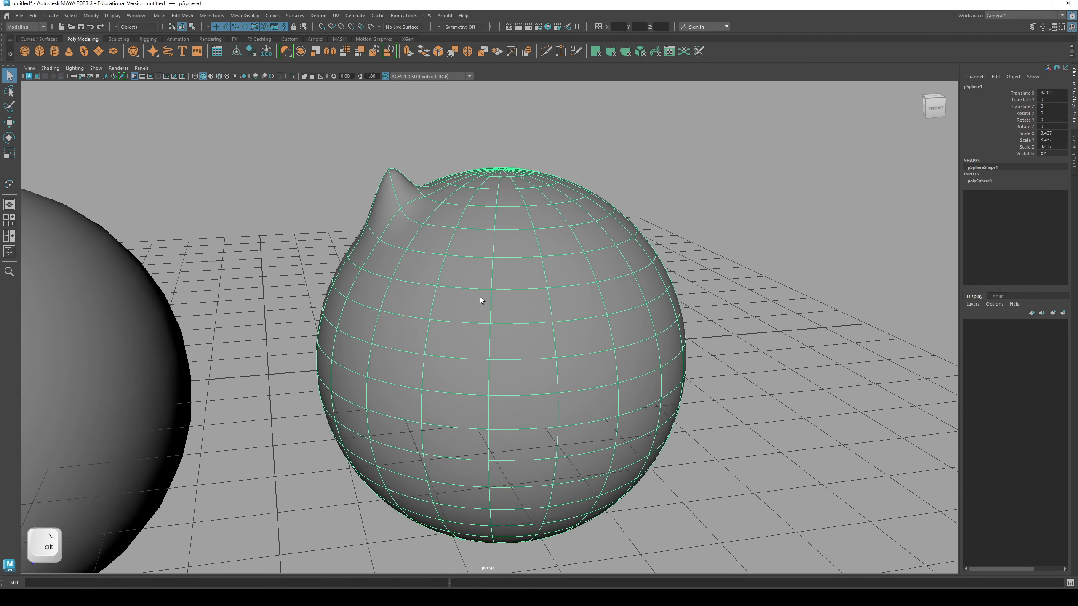
alt+drag(454, 284, 524, 327)
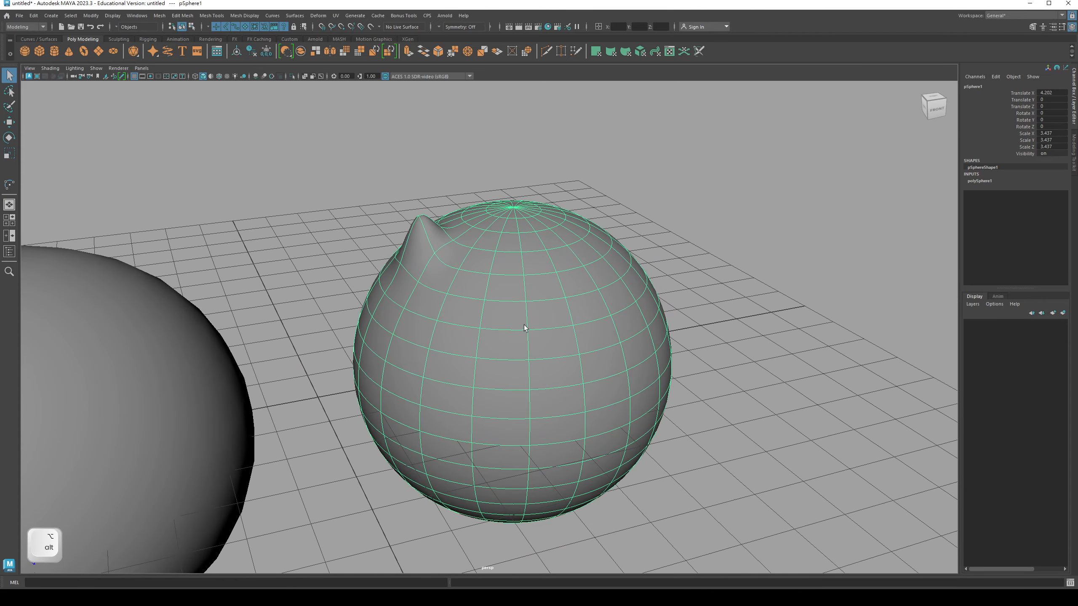
key(3)
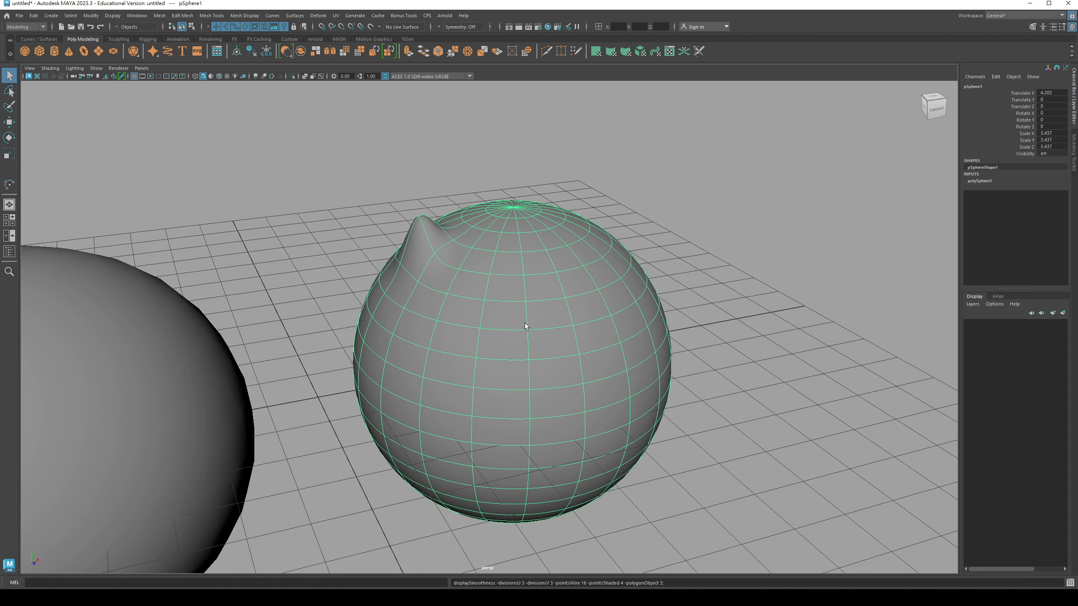
Step: Select the NURBS sphere and view the component types available for it
alt+drag(406, 309, 267, 321)
click(296, 347)
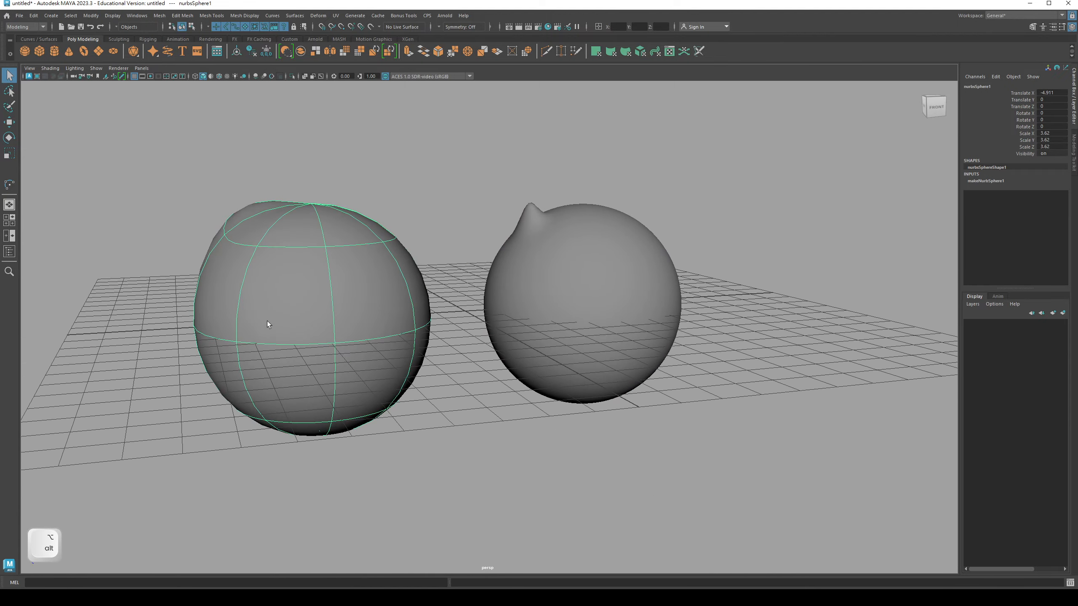
right_click(265, 307)
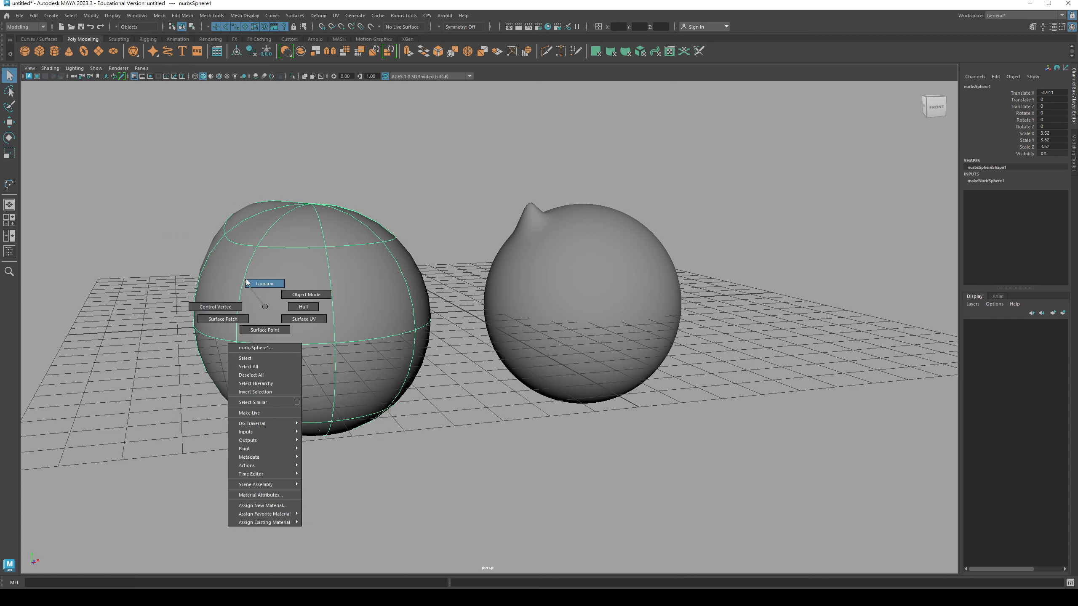
Step: Frame the polygon sphere, return it to unsmoothed display, and select a horizontal edge loop in edge mode
click(500, 270)
key(f)
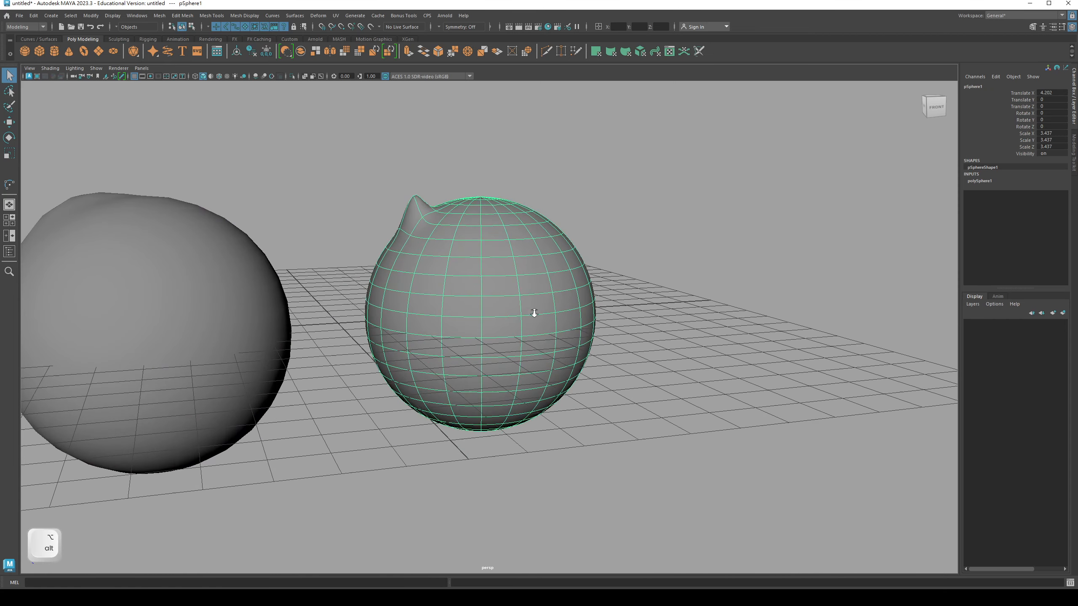
key(1)
right_drag(476, 296, 475, 271)
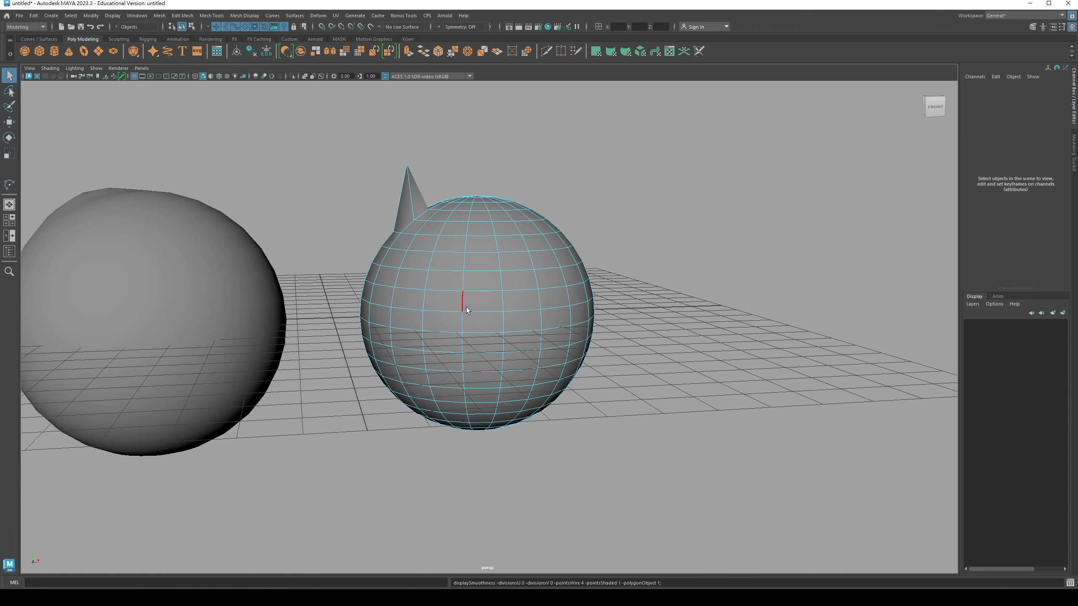
double_click(480, 318)
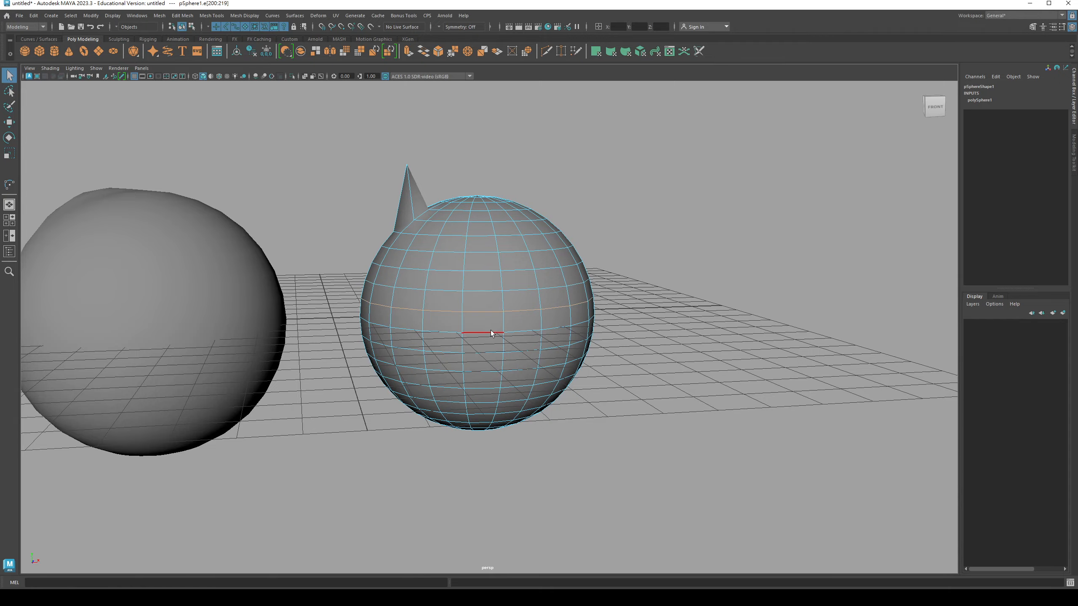
Step: Select the NURBS sphere and switch it to isoparm component mode
alt+middle_drag(240, 323, 457, 306)
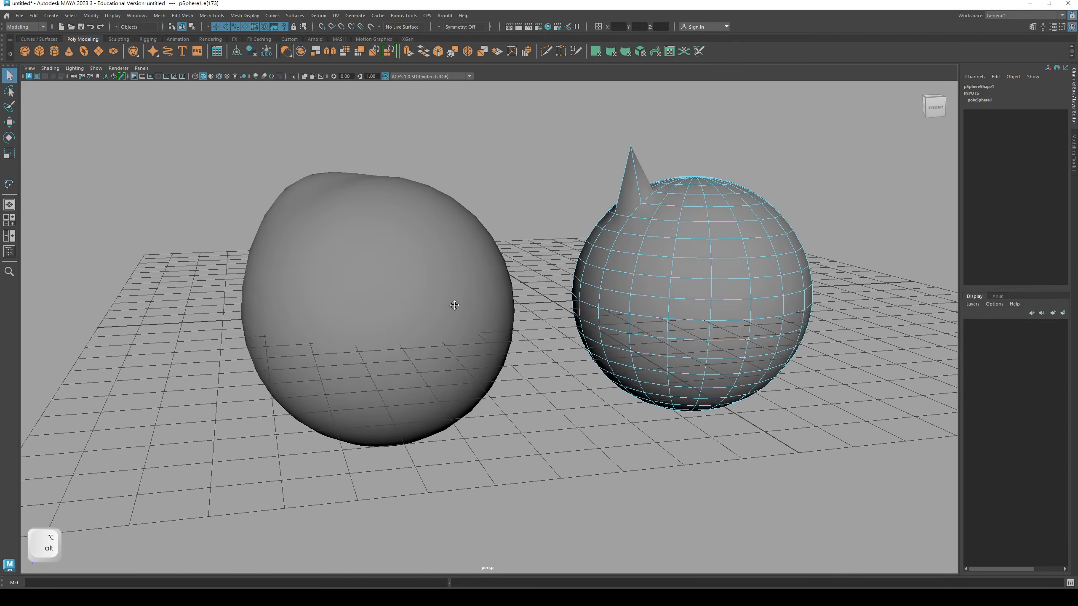
mouse_move(384, 302)
alt+mouse_down()
mouse_move(410, 319)
mouse_move(361, 334)
mouse_move(376, 310)
alt+mouse_up()
click(411, 320)
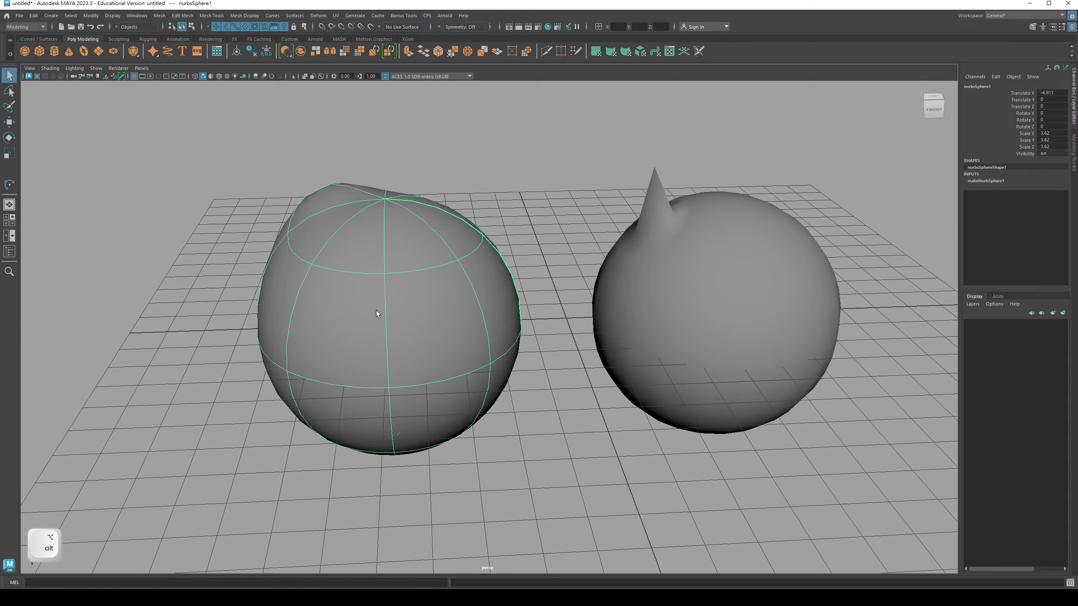
right_click(367, 306)
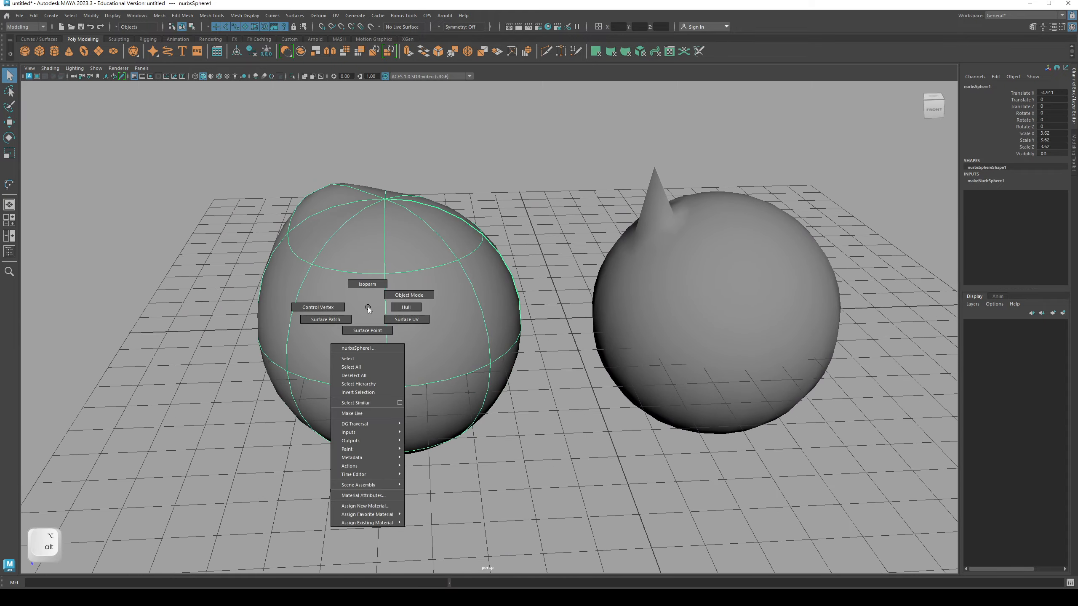
click(357, 286)
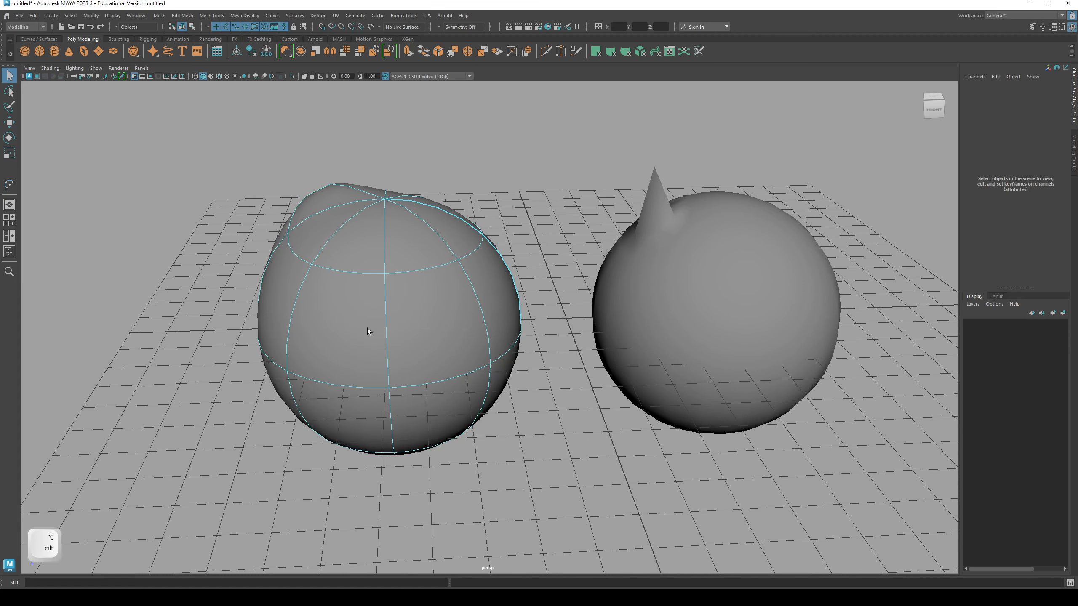
Step: Pick horizontal isoparms on the NURBS sphere, sliding the selection between the upper isoparm and the equator
alt+drag(367, 329, 362, 269)
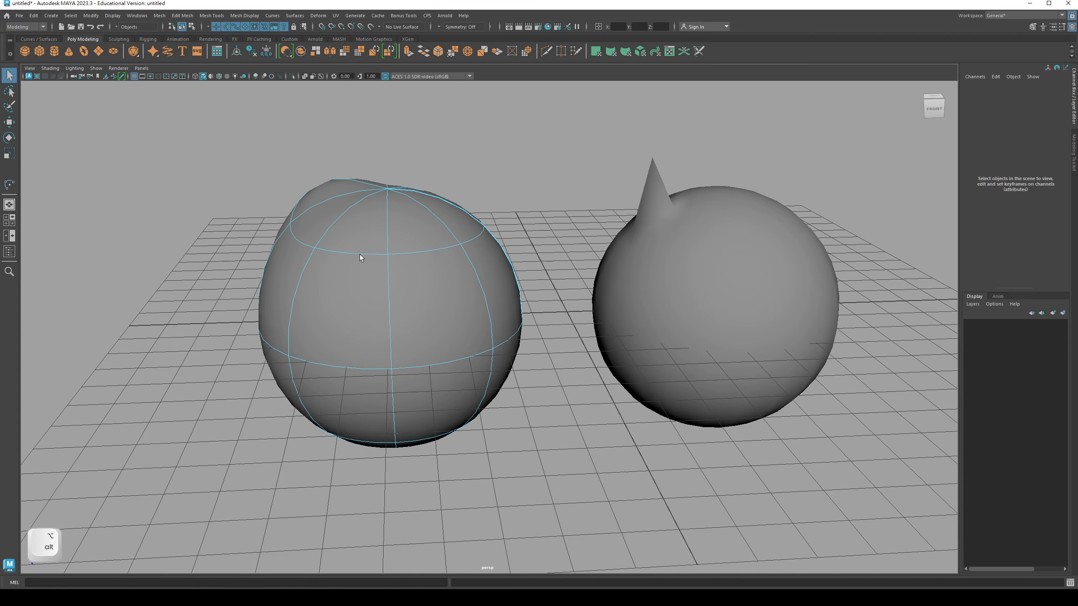
click(359, 255)
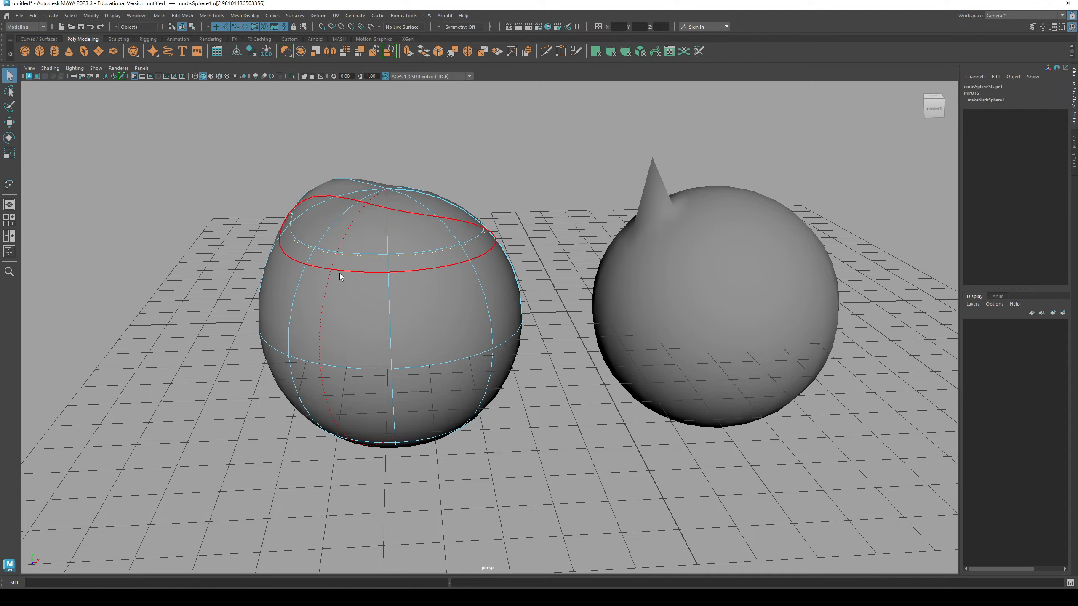
click(339, 276)
alt+drag(332, 347, 349, 329)
alt+drag(255, 244, 392, 322)
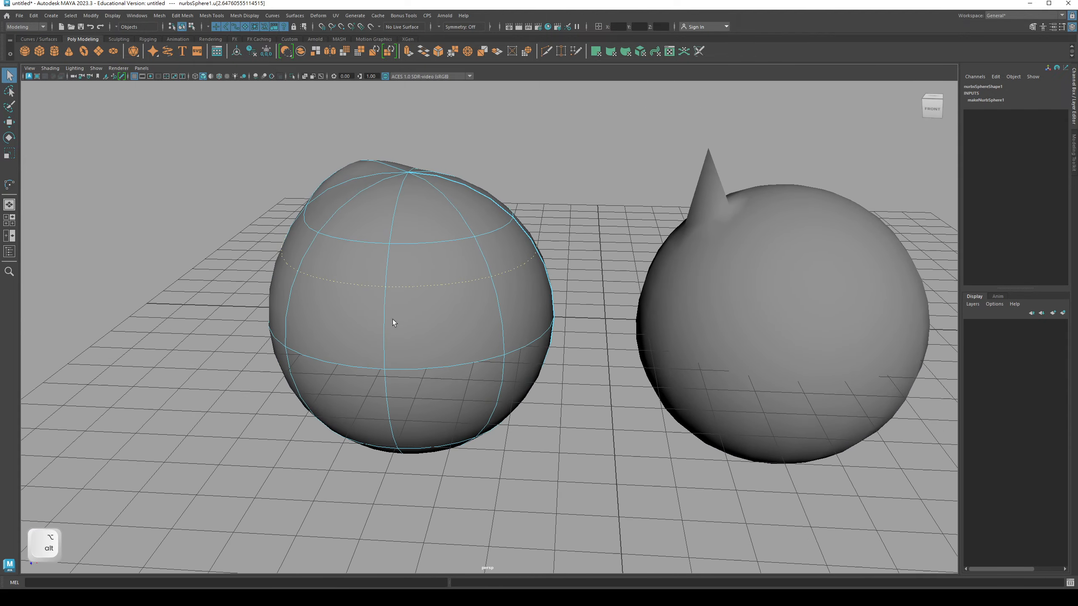
drag(348, 364, 387, 345)
Step: Slide a vertical isoparm selection around the NURBS sphere and inspect its position on the surface
drag(384, 306, 352, 318)
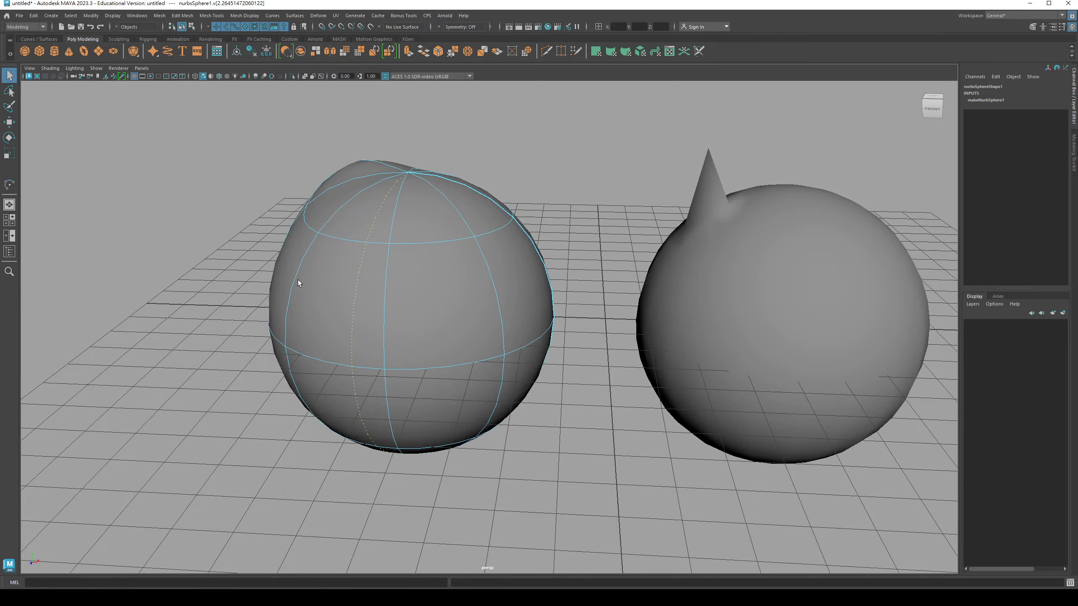
drag(298, 283, 324, 294)
alt+drag(324, 294, 344, 317)
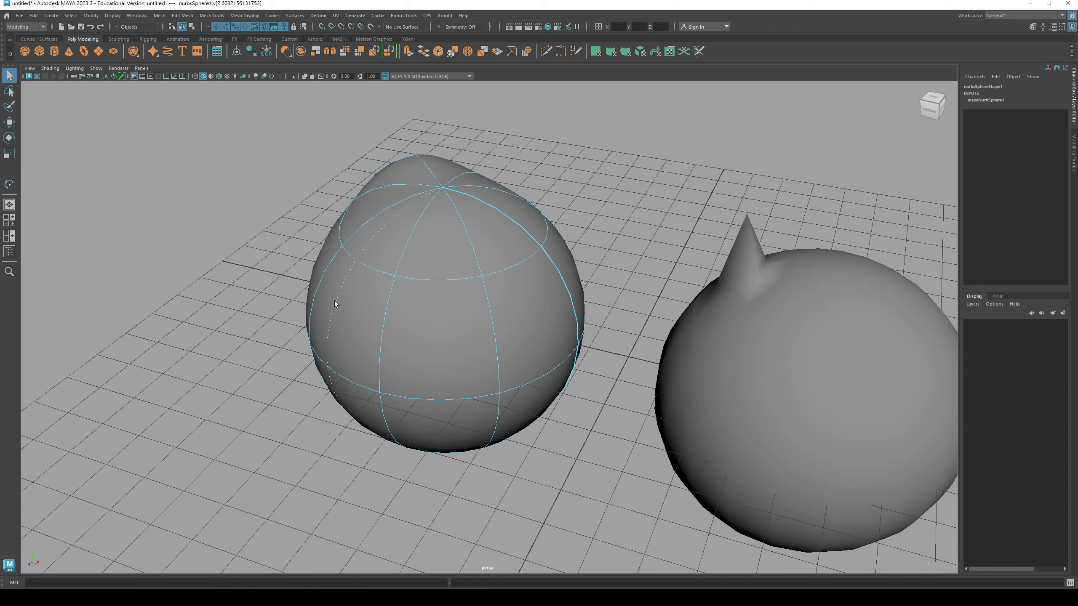
alt+drag(370, 304, 414, 298)
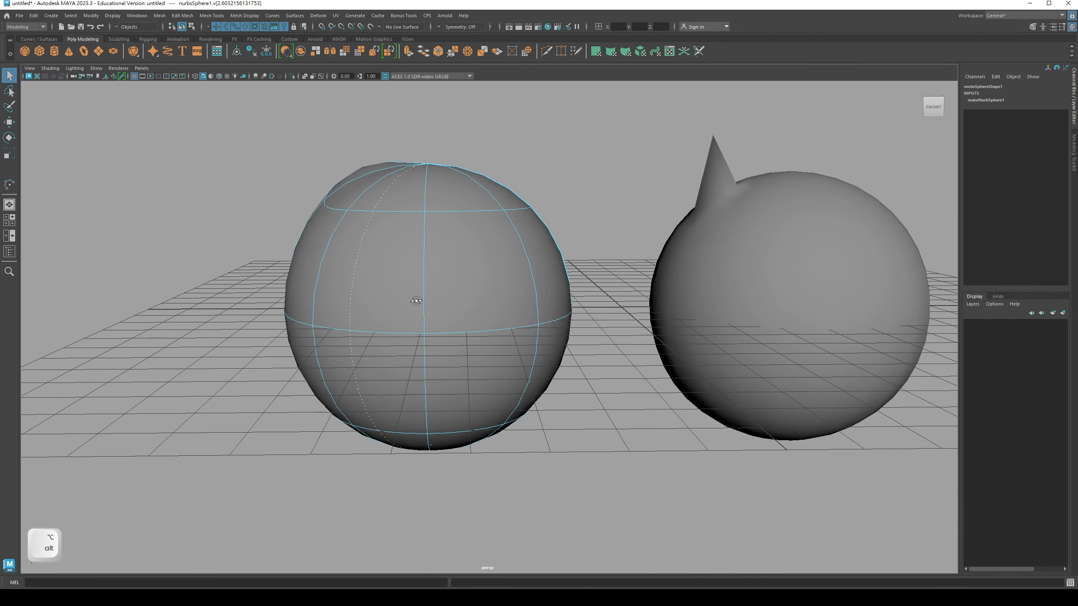
Step: Return the NURBS sphere to object mode and select the two spheres in turn to compare them
right_click(429, 263)
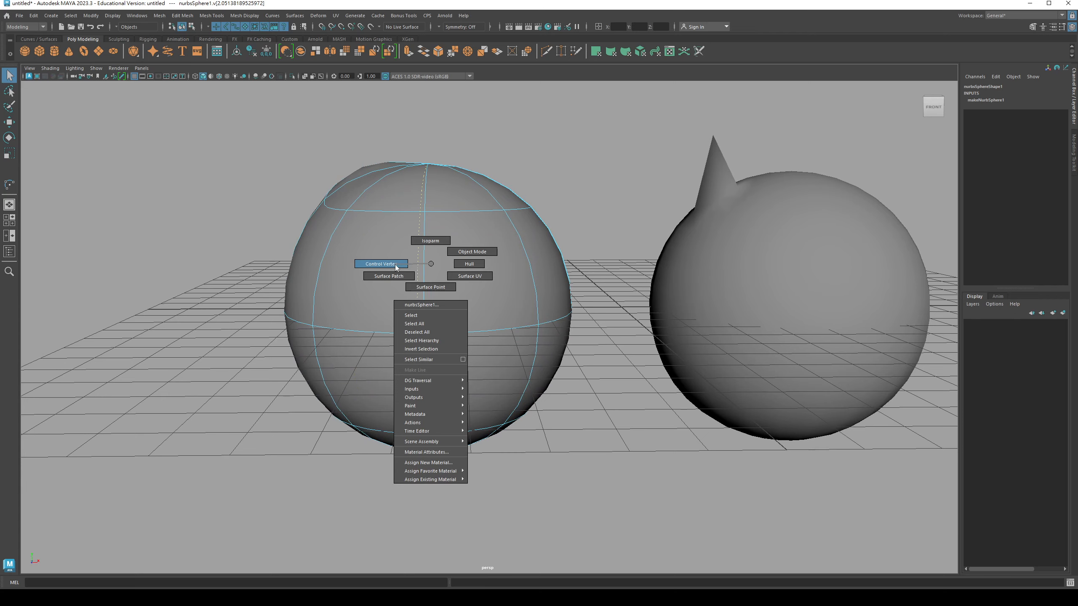
right_drag(436, 264, 457, 281)
alt+drag(456, 282, 575, 347)
click(596, 375)
alt+drag(501, 347, 540, 338)
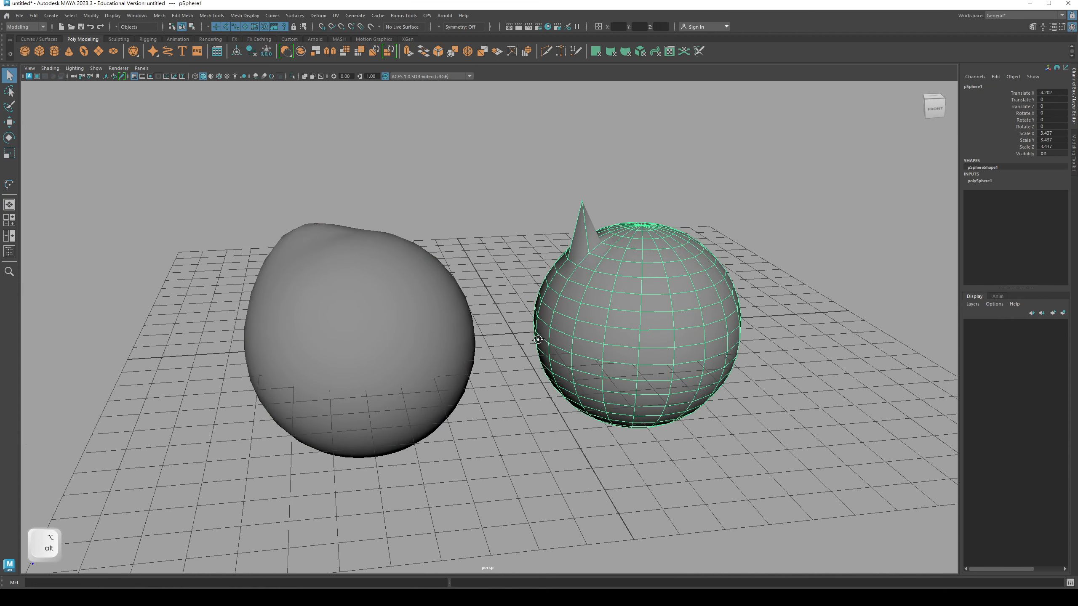
click(439, 323)
click(547, 324)
Step: Select the single large NURBS sphere and switch it to hull component mode
key(F2)
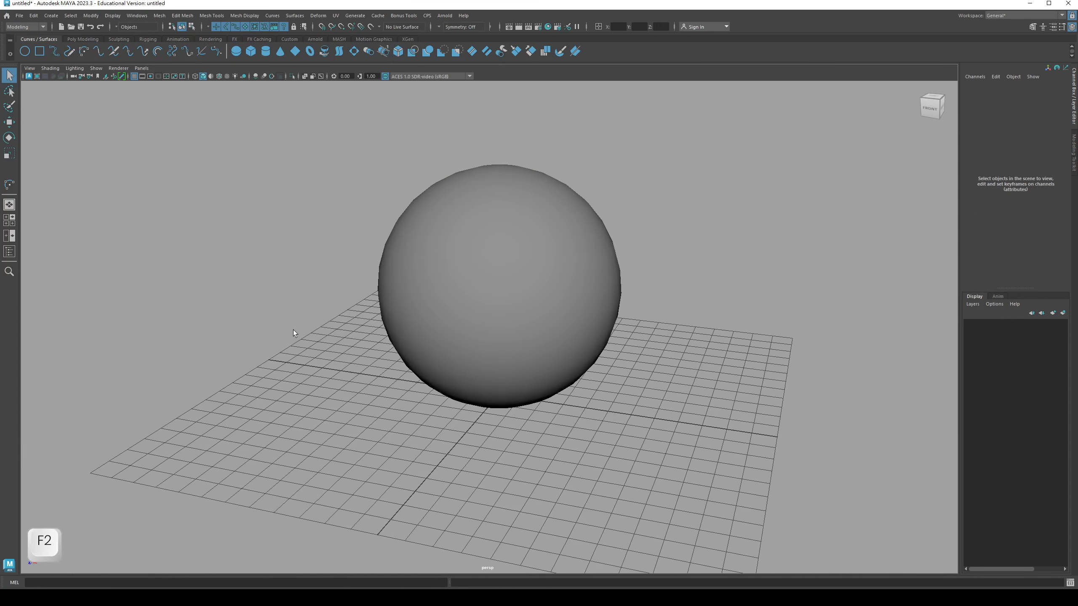
alt+drag(296, 333, 299, 336)
alt+right_drag(299, 336, 414, 325)
alt+middle_drag(414, 325, 397, 338)
click(402, 310)
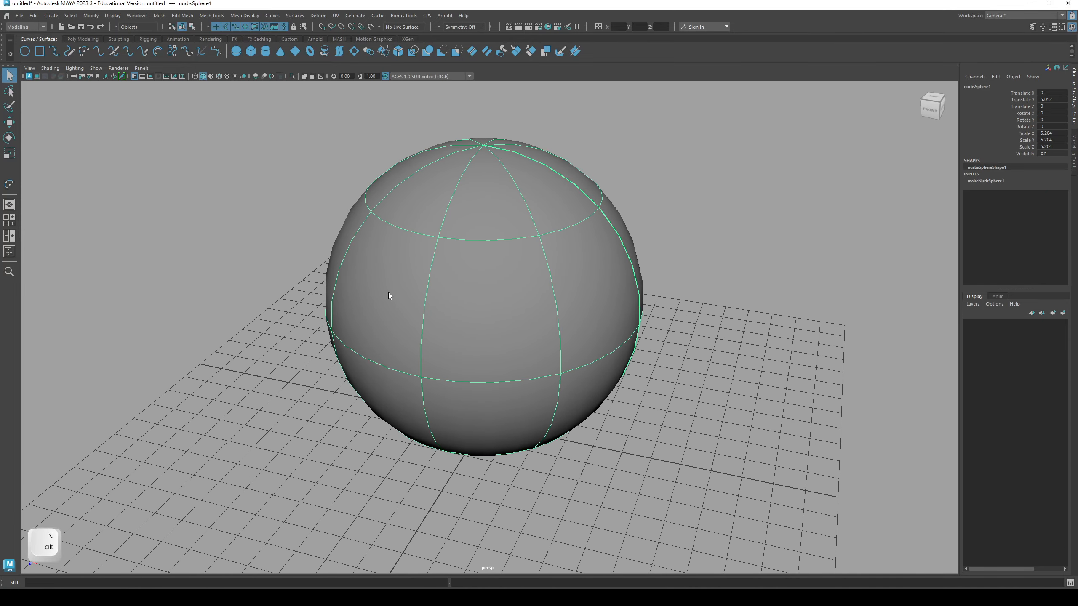
mouse_move(387, 292)
alt+mouse_down()
mouse_move(389, 302)
mouse_move(414, 271)
mouse_move(392, 281)
mouse_move(407, 284)
alt+mouse_up()
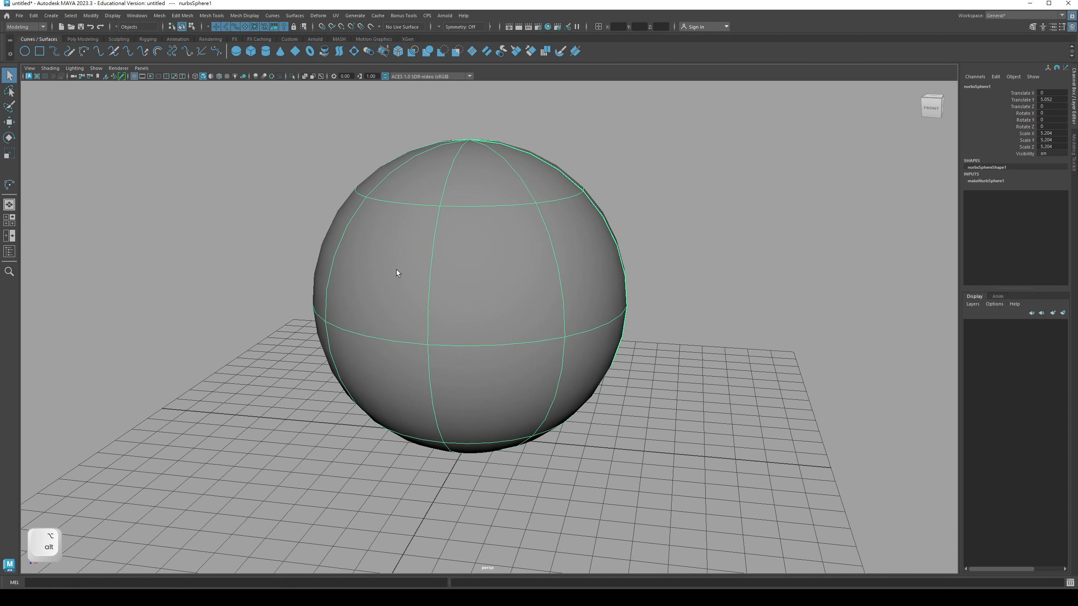
right_click(440, 257)
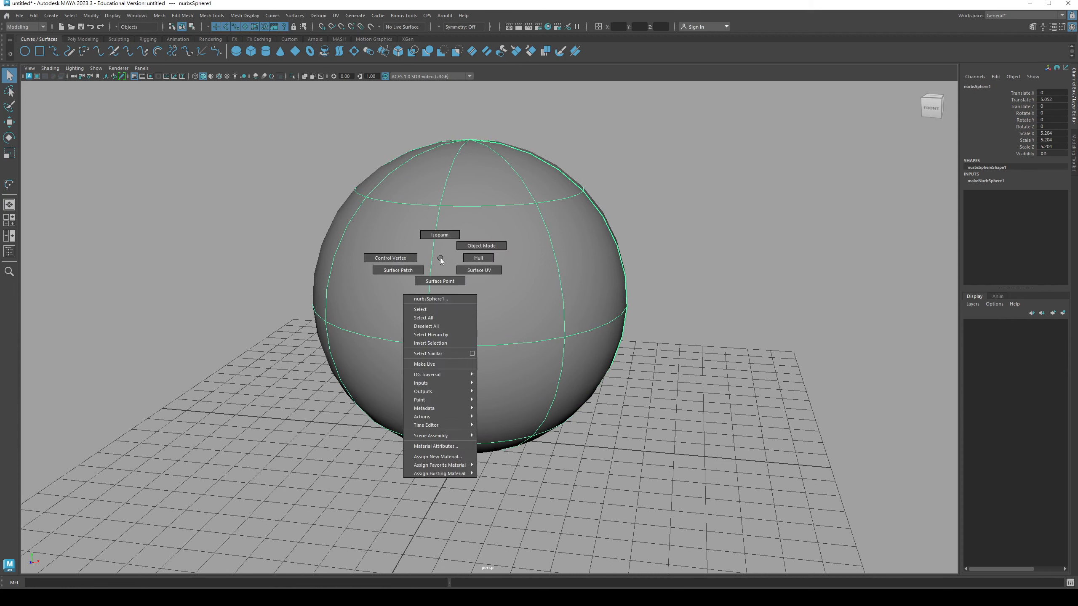
click(465, 259)
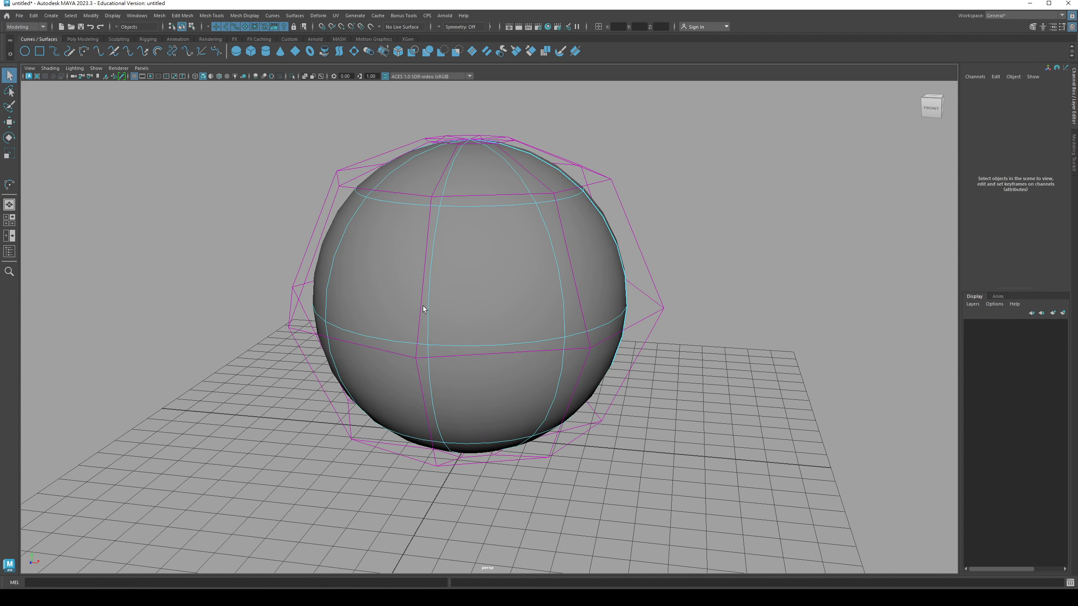
Step: Examine the hull cage around the NURBS sphere and switch the sphere to control vertex mode
alt+drag(426, 307, 467, 248)
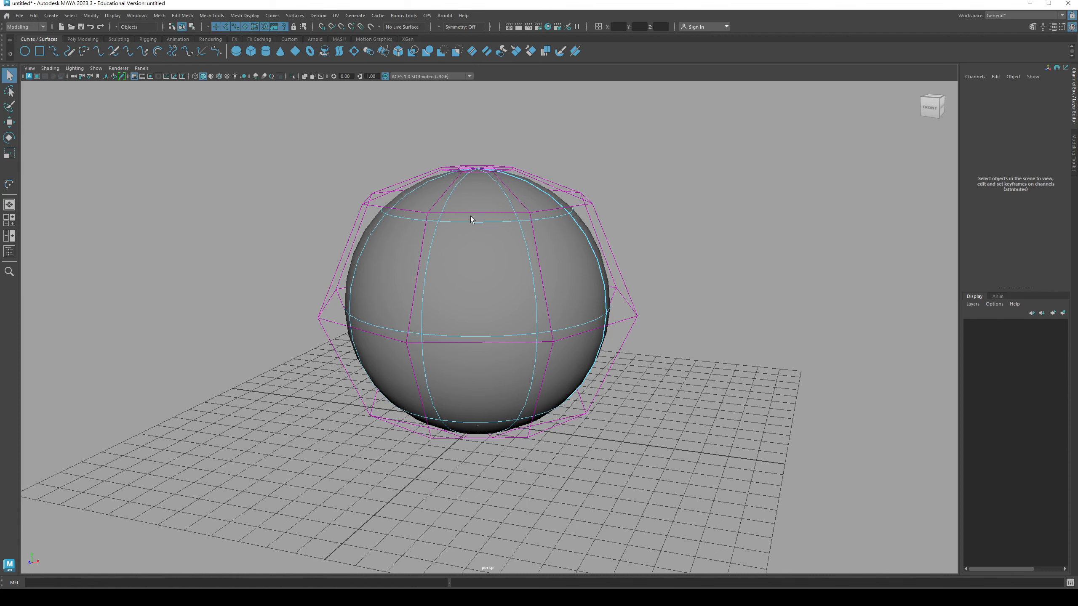
alt+drag(420, 280, 471, 195)
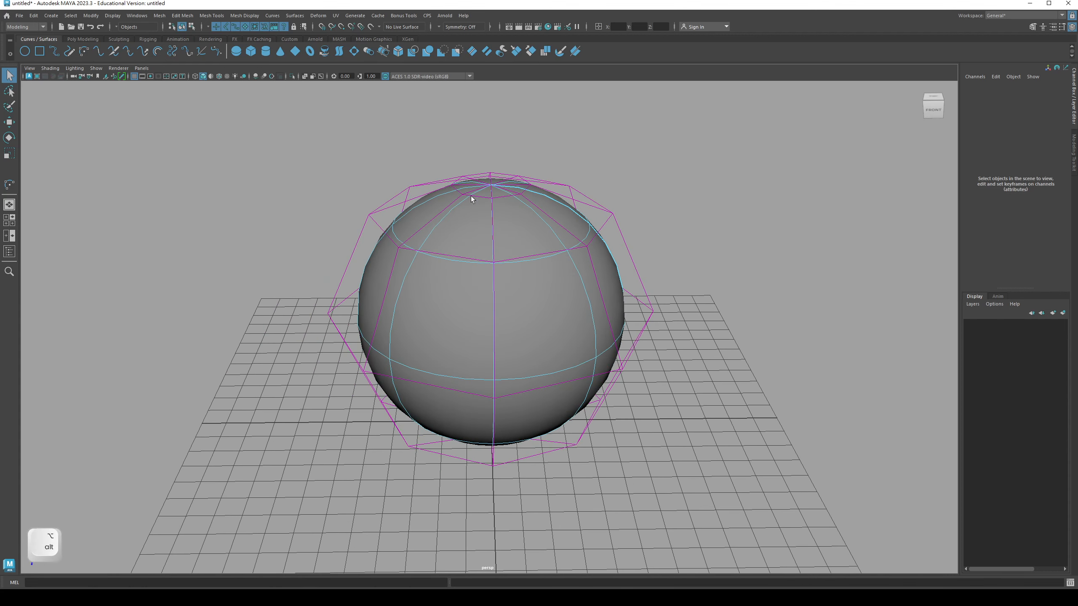
alt+drag(480, 412, 452, 267)
right_drag(452, 268, 397, 268)
alt+drag(435, 280, 429, 255)
right_drag(422, 251, 423, 251)
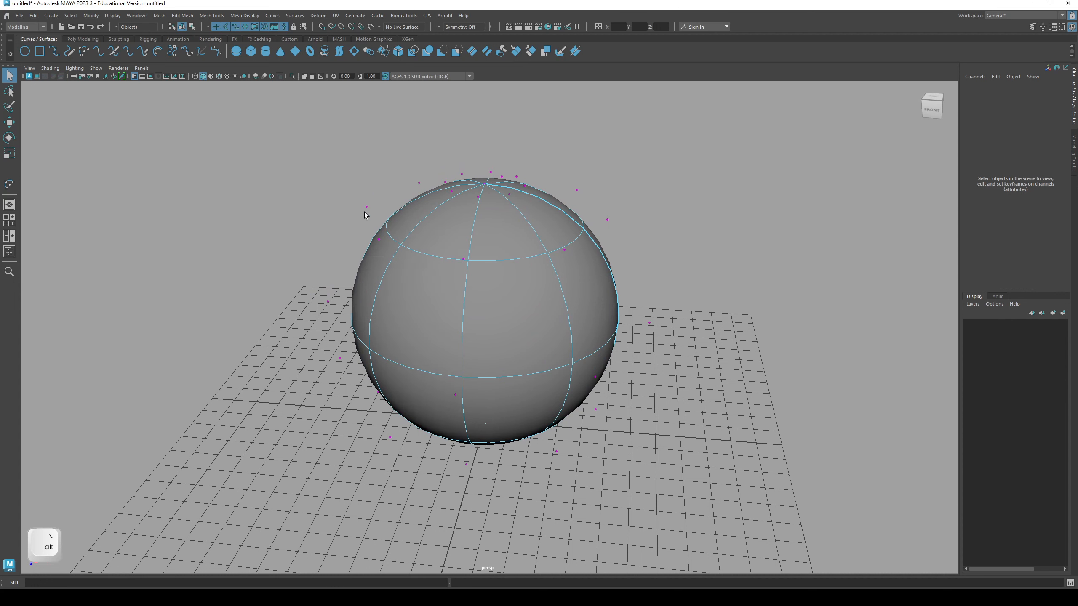
Step: Return the NURBS sphere to hull mode and select the horizontal hull around its equator
right_drag(381, 236, 420, 233)
alt+drag(392, 248, 461, 388)
click(437, 387)
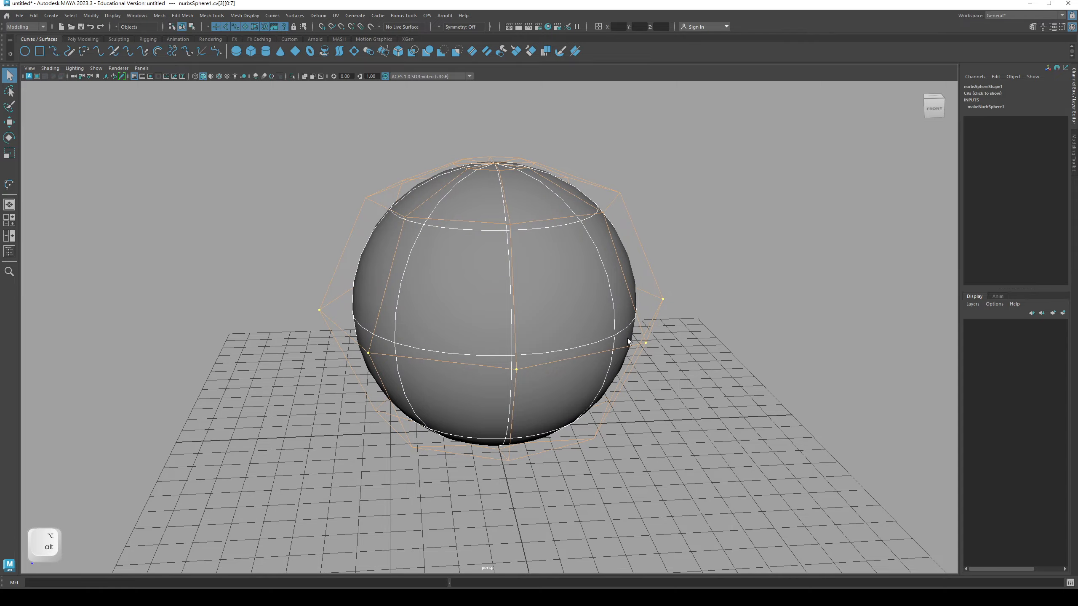
alt+drag(516, 261, 341, 335)
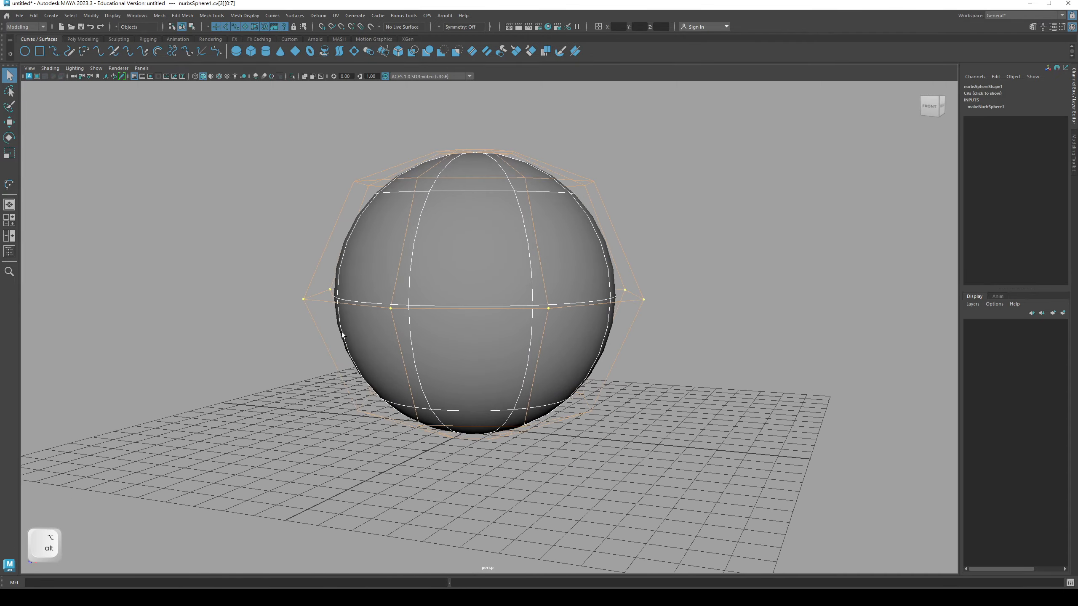
alt+drag(325, 283, 344, 296)
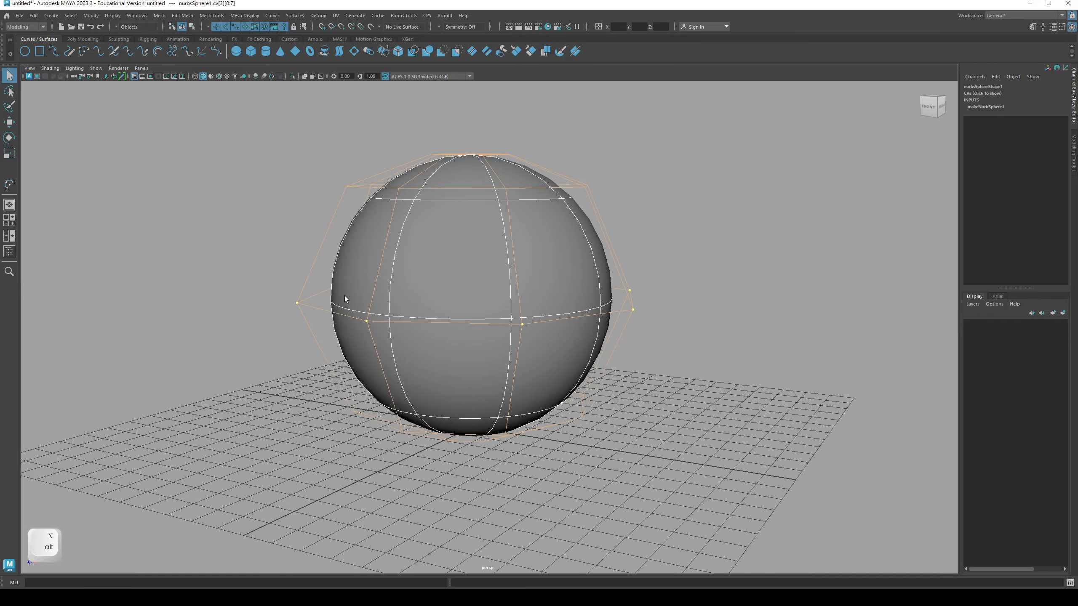
Step: Check the selected hull in wireframe, return to shaded display, and select a vertical hull running between the poles
key(4)
key(5)
mouse_move(433, 319)
alt+mouse_down()
mouse_move(507, 320)
mouse_move(457, 338)
mouse_move(444, 329)
alt+mouse_up()
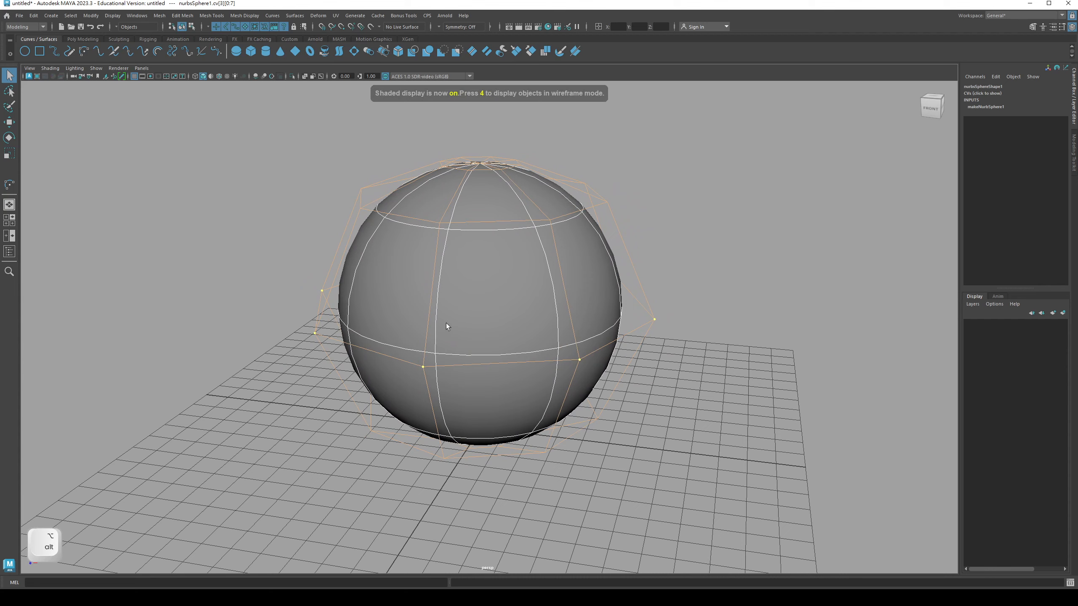
alt+drag(433, 282, 441, 217)
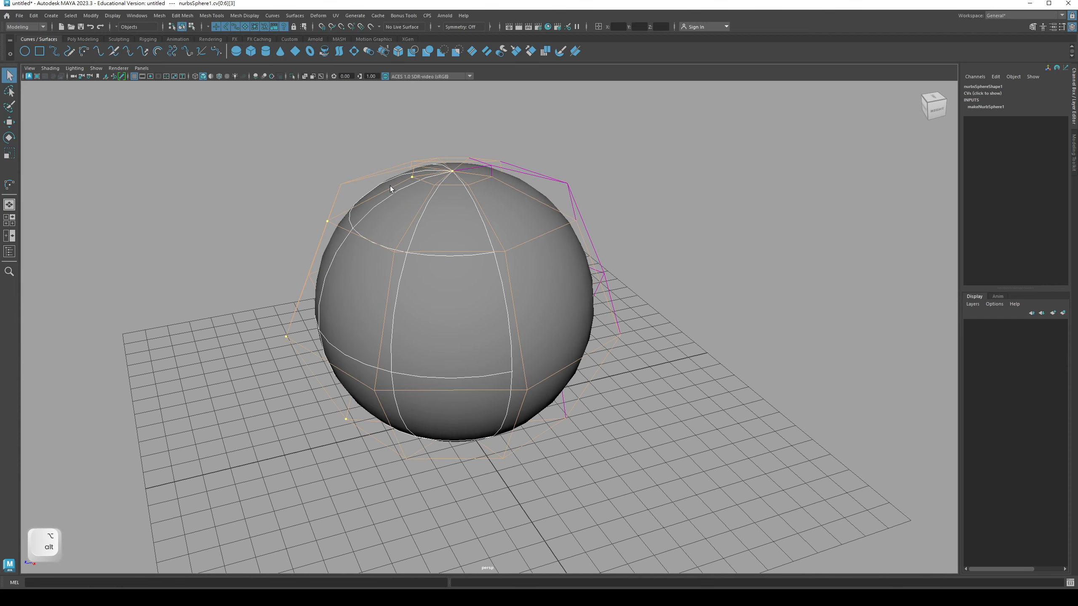
alt+drag(290, 300, 466, 115)
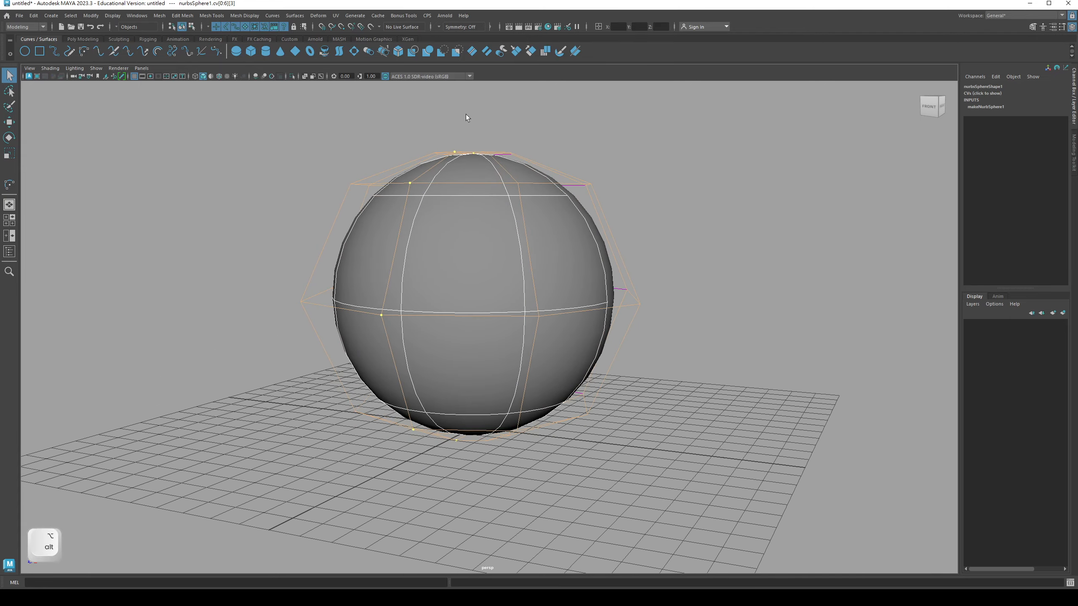
Step: Select horizontal hulls at different heights on the NURBS sphere, ending with the one around its equator
alt+drag(399, 418, 397, 379)
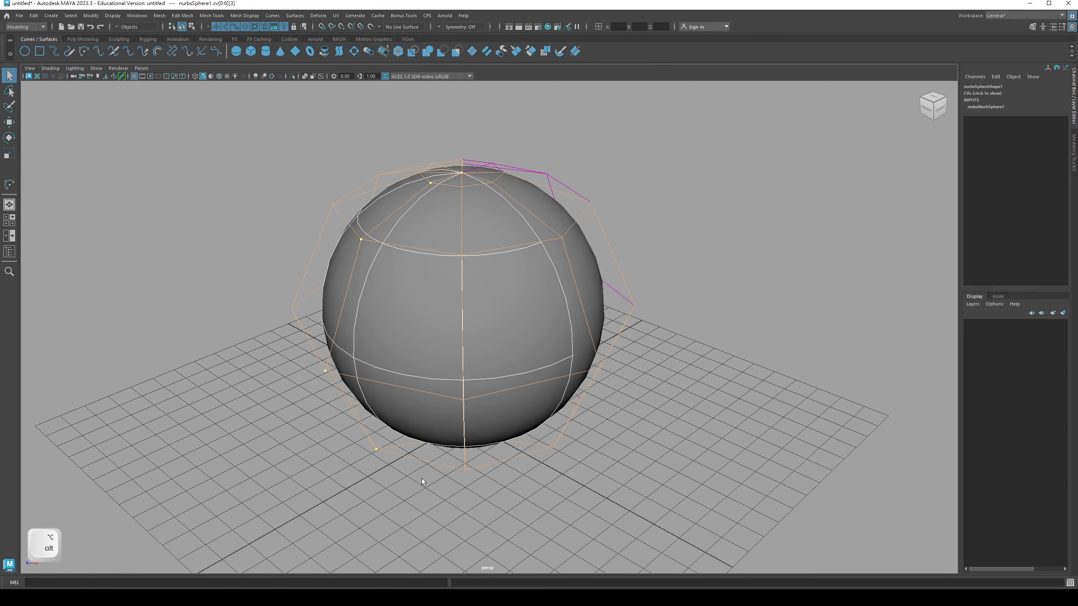
alt+drag(430, 287, 457, 248)
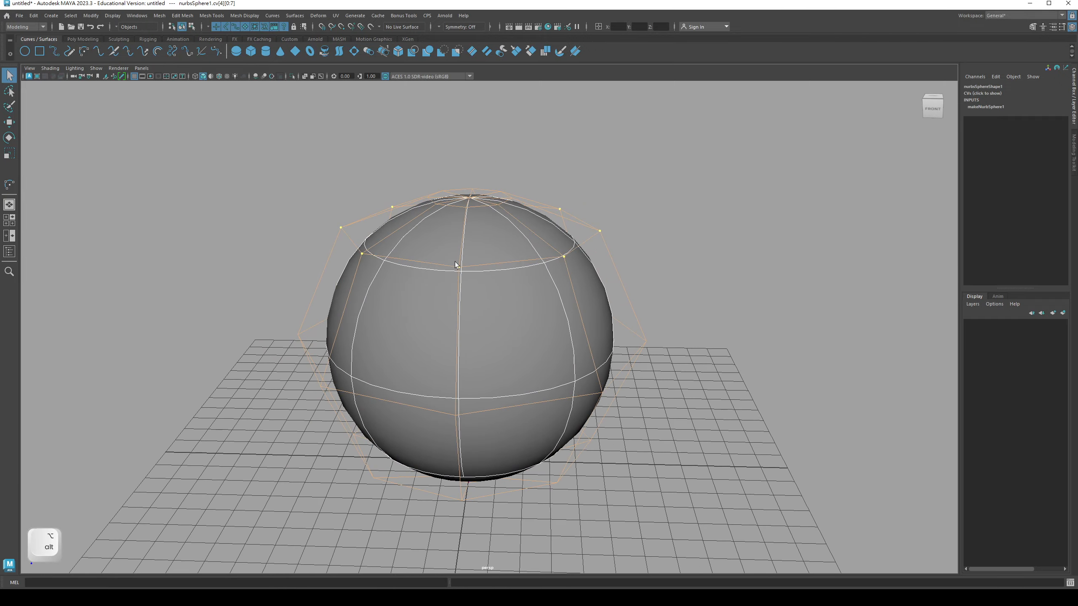
alt+drag(443, 288, 464, 277)
click(473, 383)
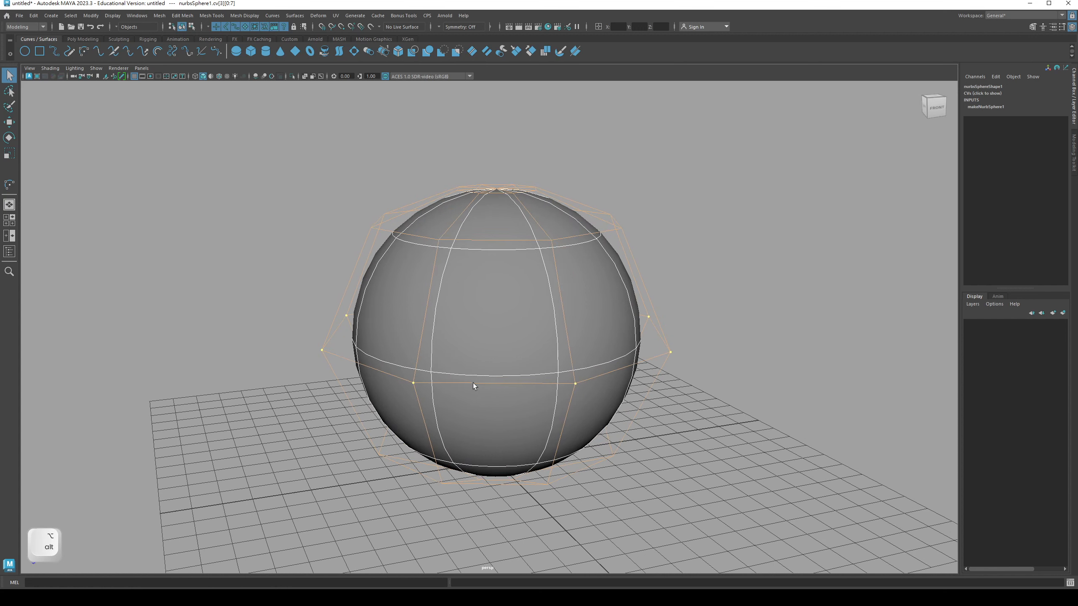
click(491, 481)
alt+drag(504, 374, 503, 379)
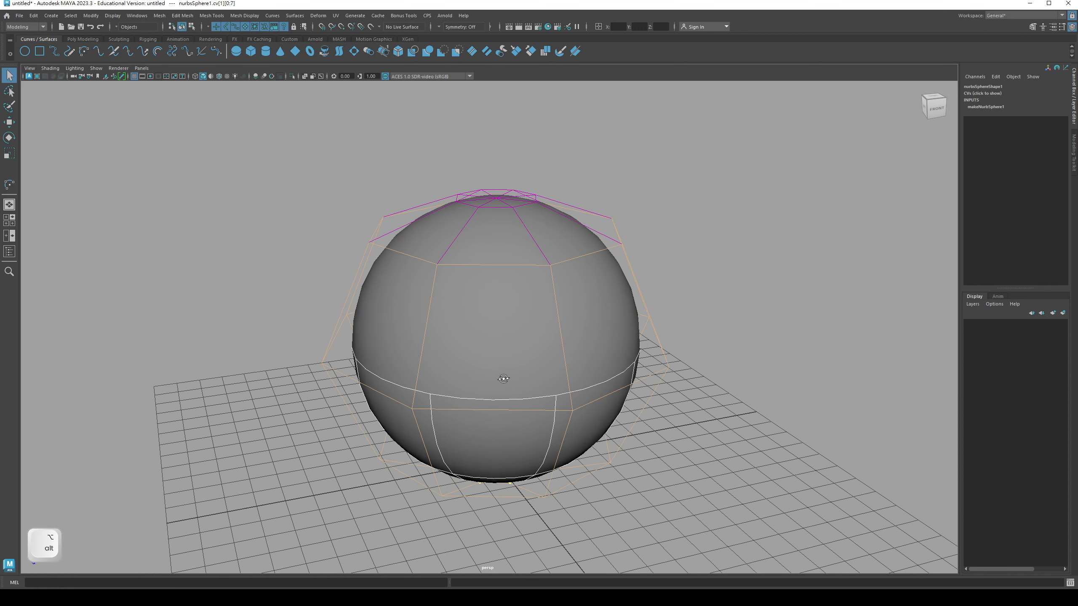
click(534, 411)
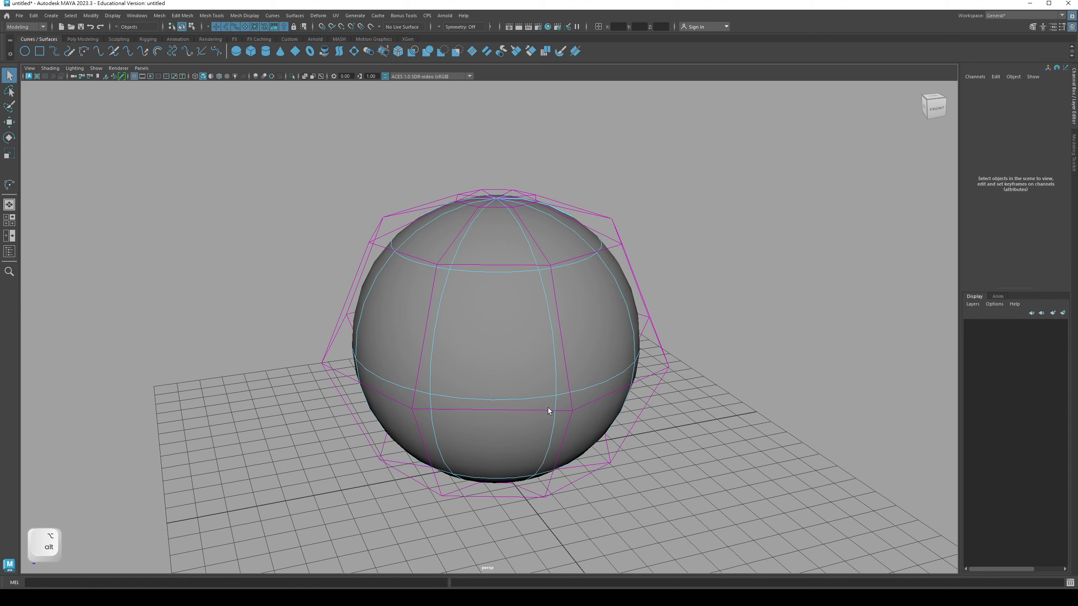
click(516, 410)
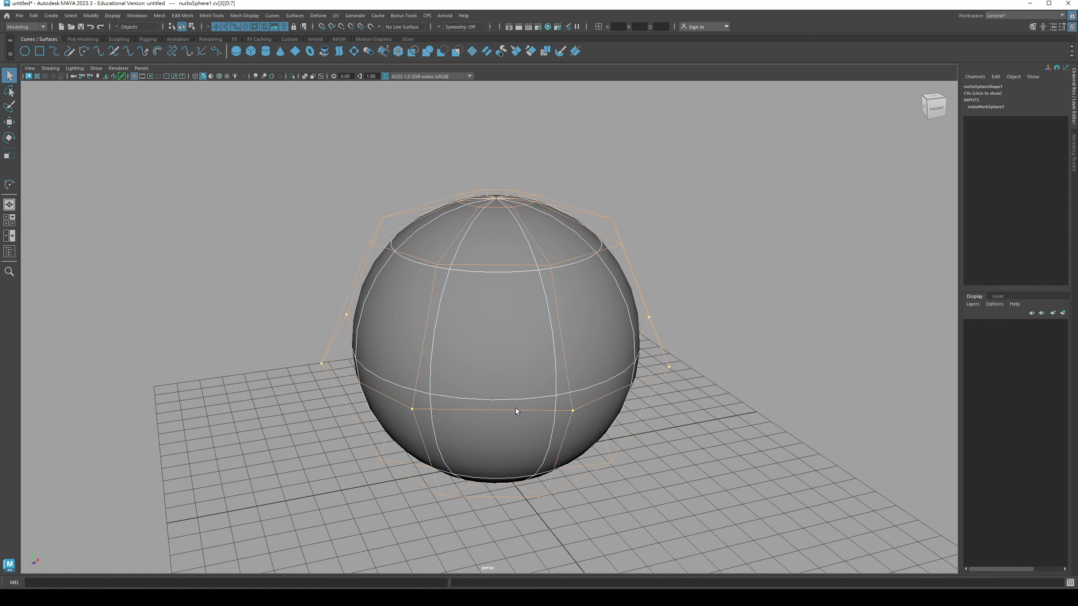
Step: Scale the equatorial hull inward to narrow the middle of the NURBS sphere
key(r)
mouse_move(497, 339)
mouse_down()
mouse_move(544, 339)
mouse_move(369, 364)
mouse_move(638, 361)
mouse_move(352, 357)
mouse_move(602, 357)
mouse_move(407, 358)
mouse_move(530, 355)
mouse_move(479, 356)
mouse_move(507, 395)
mouse_move(539, 387)
mouse_move(511, 332)
mouse_move(477, 339)
mouse_move(508, 340)
mouse_move(498, 341)
mouse_up()
key(q)
alt+drag(632, 303, 568, 282)
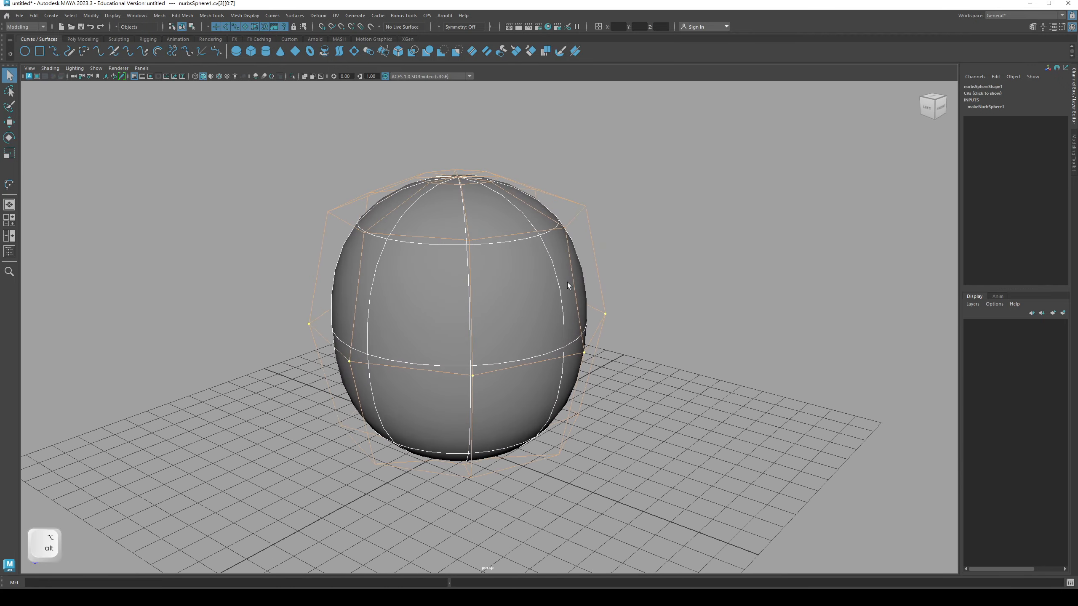
Step: Try moving a vertical hull away from the side of the NURBS sphere and undo the move
click(572, 279)
key(w)
drag(568, 337, 737, 483)
key(z)
Step: Return the NURBS sphere to object mode and switch it to control vertex mode, framing its top pole
alt+drag(449, 259, 445, 314)
alt+middle_drag(445, 314, 421, 341)
alt+right_drag(421, 342, 446, 349)
alt+middle_drag(445, 349, 458, 340)
key(q)
right_drag(430, 367, 479, 329)
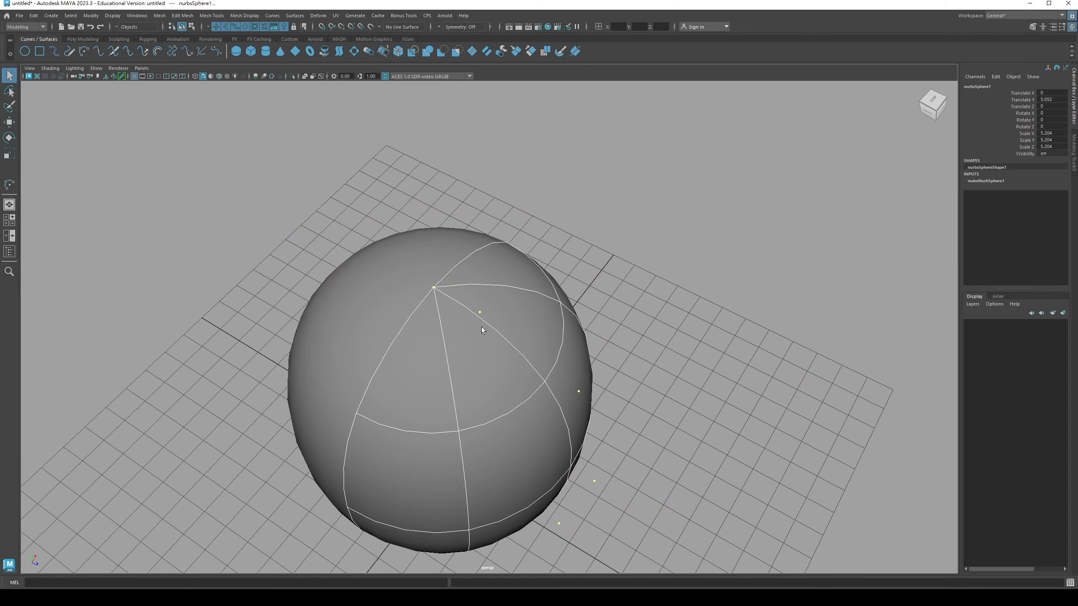
alt+drag(370, 456, 419, 377)
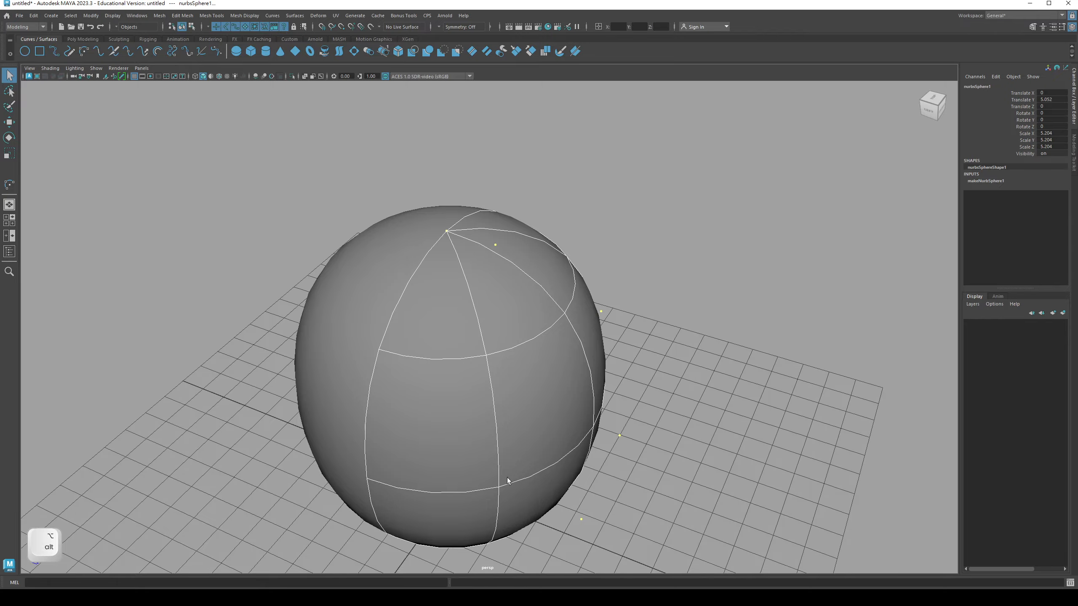
alt+drag(465, 347, 436, 349)
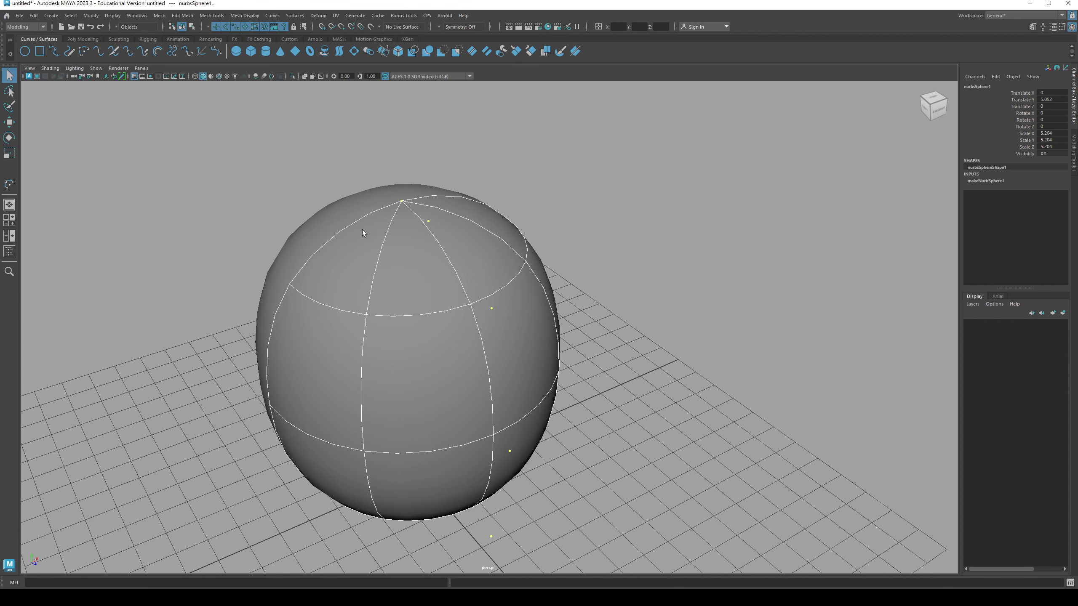
alt+drag(398, 243, 408, 252)
right_drag(414, 249, 390, 250)
alt+drag(412, 244, 477, 345)
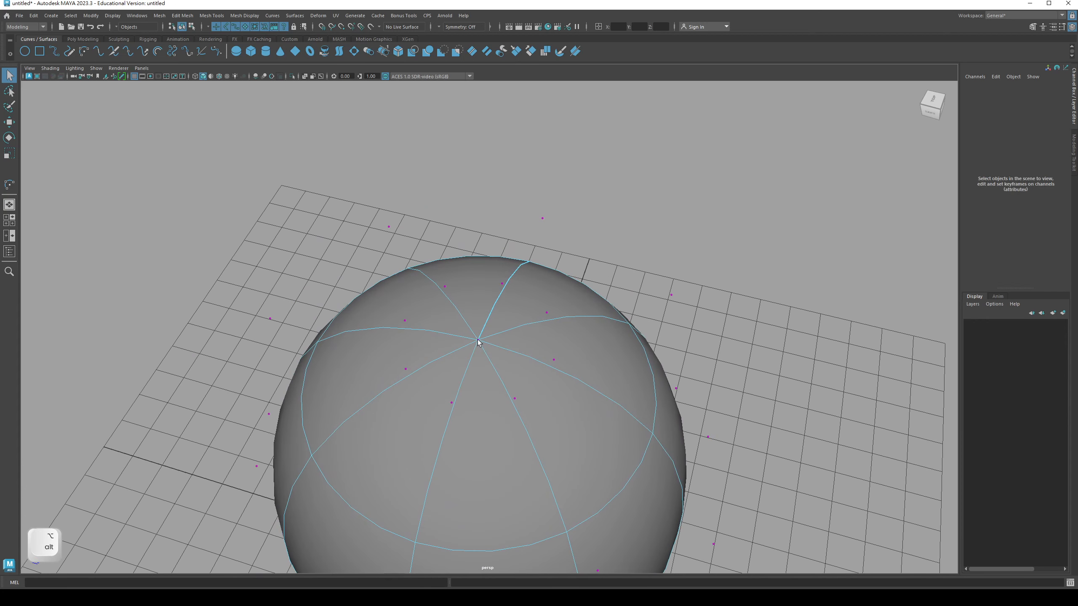
alt+drag(477, 342, 518, 360)
Step: Check the control vertices around the sphere's top pole in wireframe and return to shaded display
key(4)
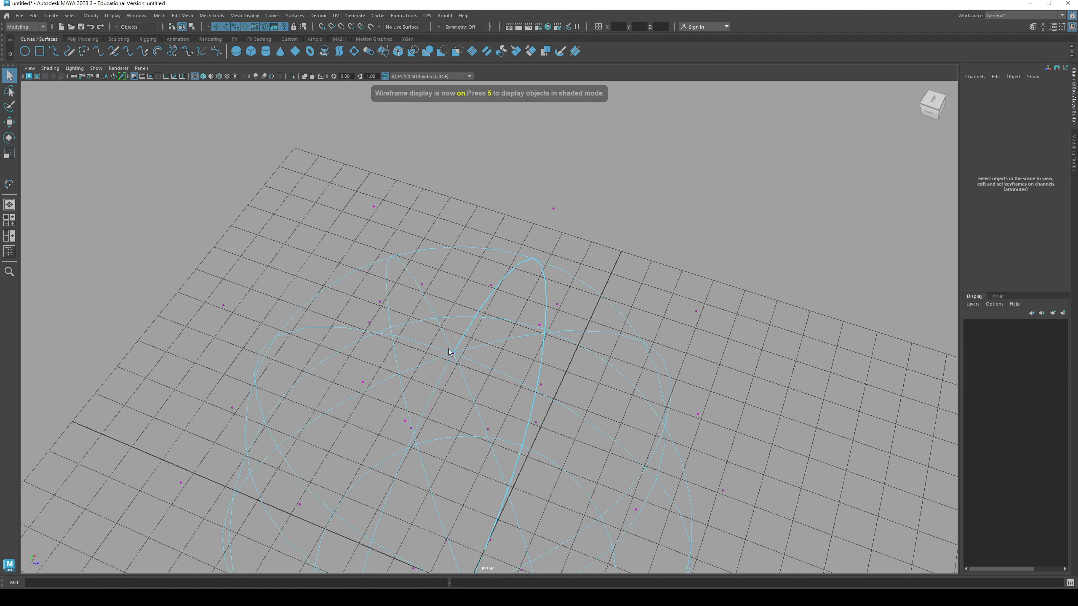
alt+right_drag(450, 350, 471, 348)
key(q)
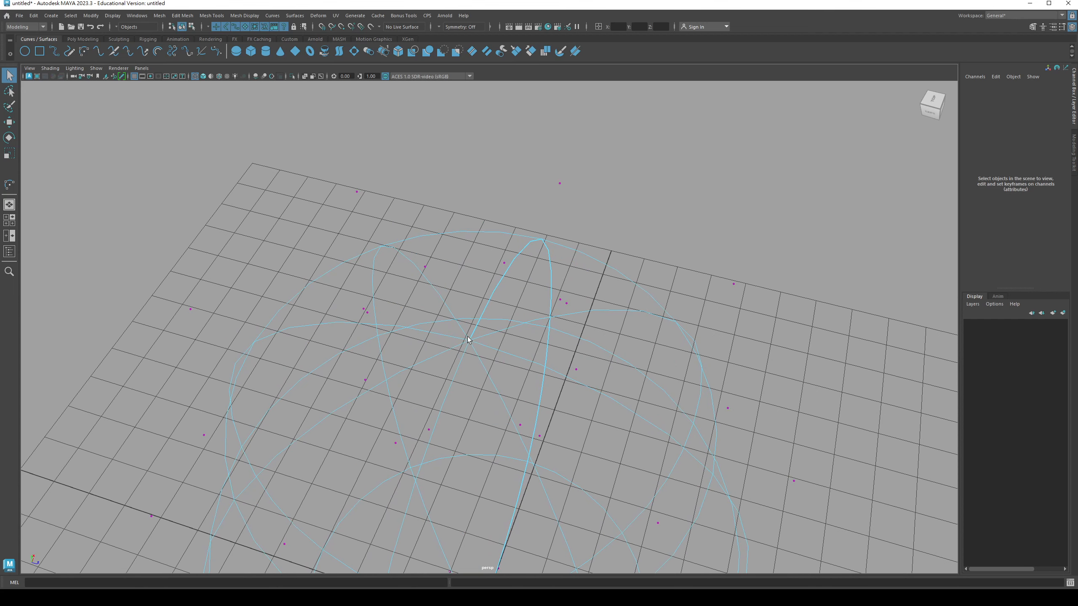
key(5)
Step: Move three of the overlapping control vertices at the sphere's top pole apart, raising the first and pulling the others outward
click(469, 341)
key(w)
mouse_move(471, 341)
alt+mouse_down()
mouse_move(471, 354)
mouse_move(492, 358)
mouse_move(469, 283)
mouse_move(469, 187)
alt+mouse_up()
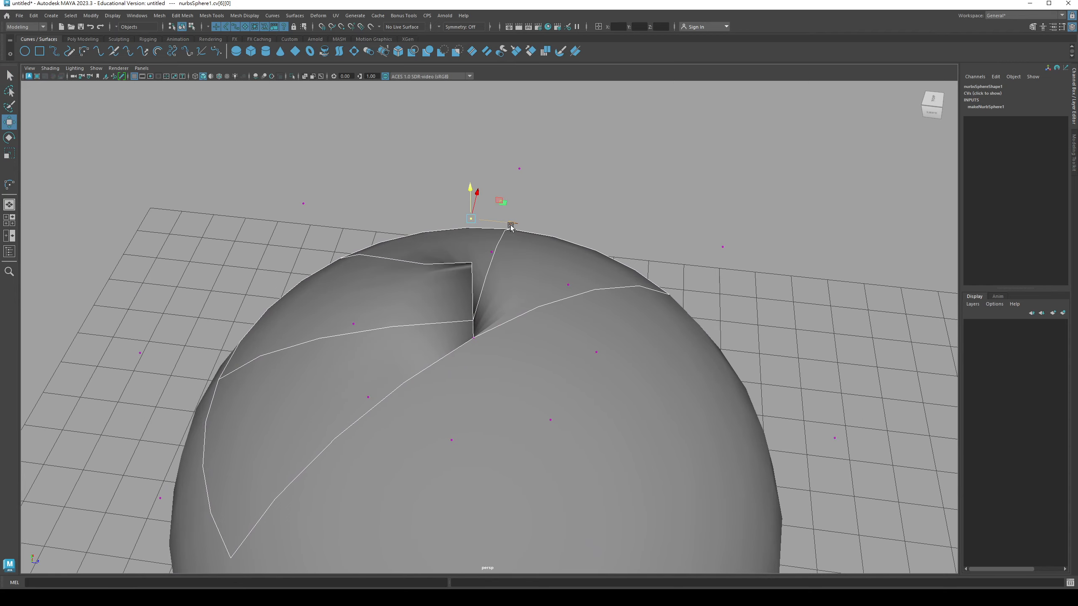
drag(510, 223, 400, 313)
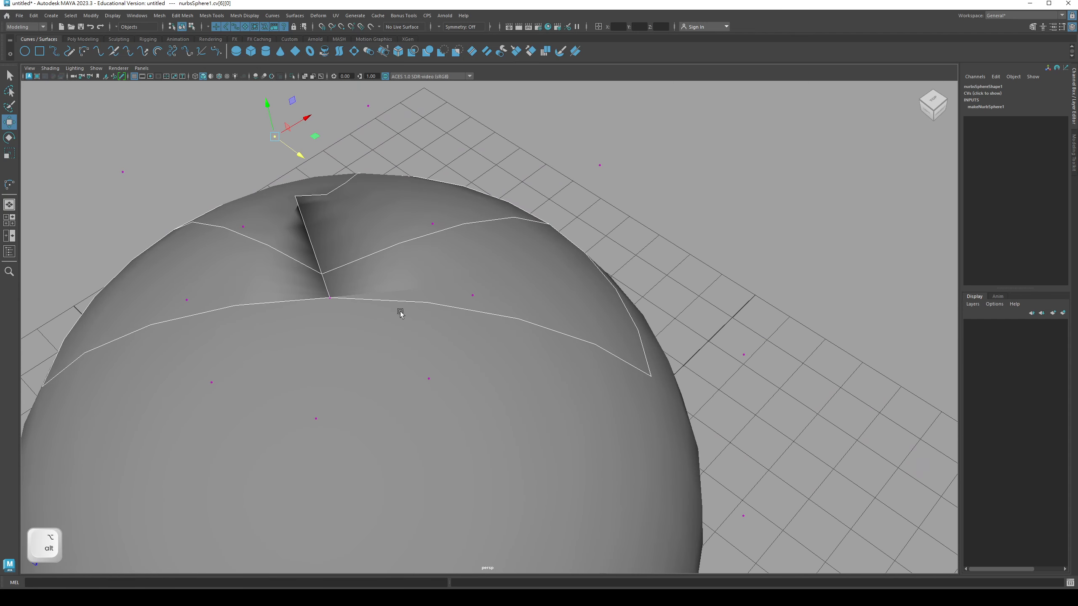
click(330, 296)
drag(356, 280, 389, 255)
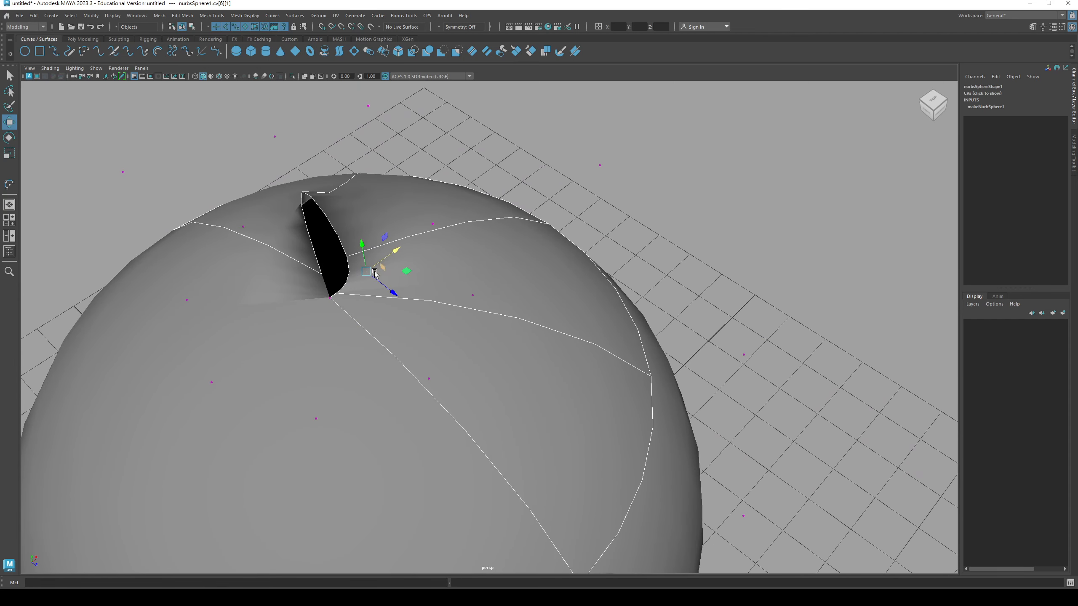
click(334, 301)
drag(345, 307, 299, 342)
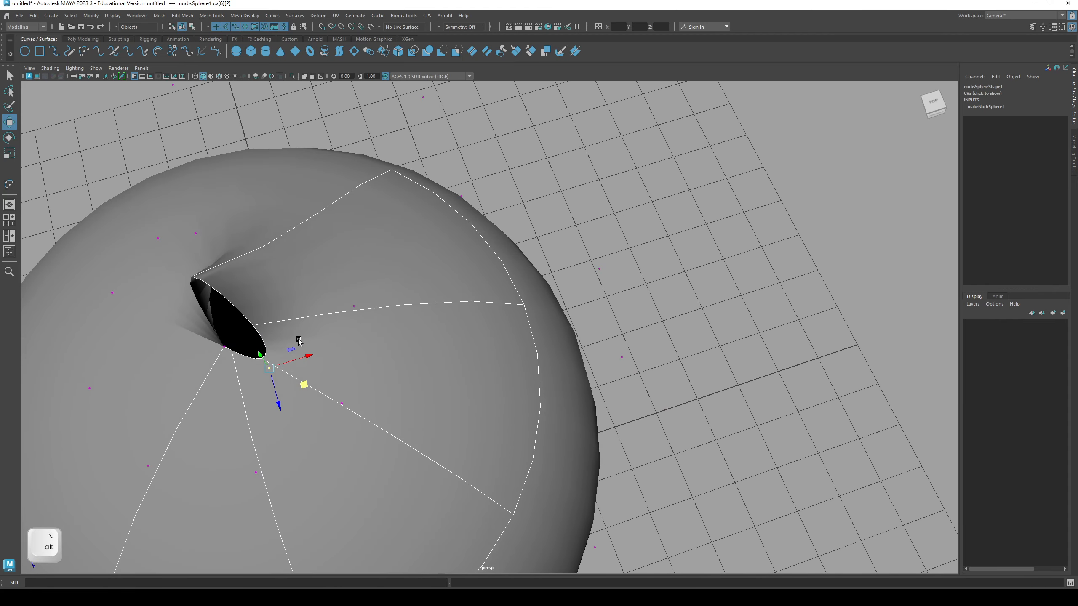
Step: Pull two more overlapping control vertices at the top pole outward to widen the opening in the surface
click(226, 347)
key(w)
drag(226, 349, 248, 402)
alt+right_drag(270, 391, 245, 356)
key(q)
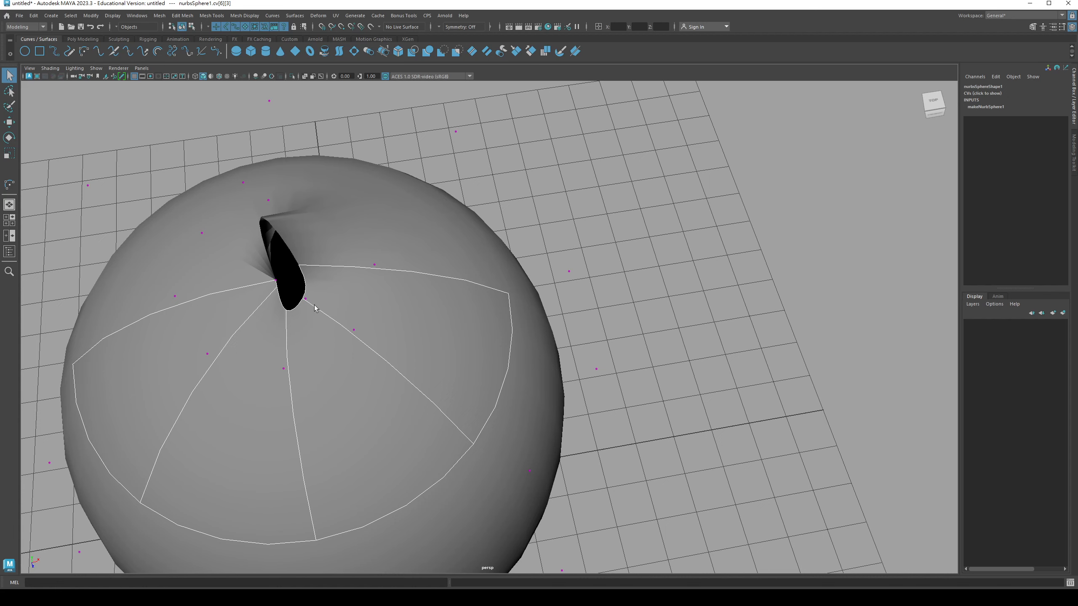
click(269, 295)
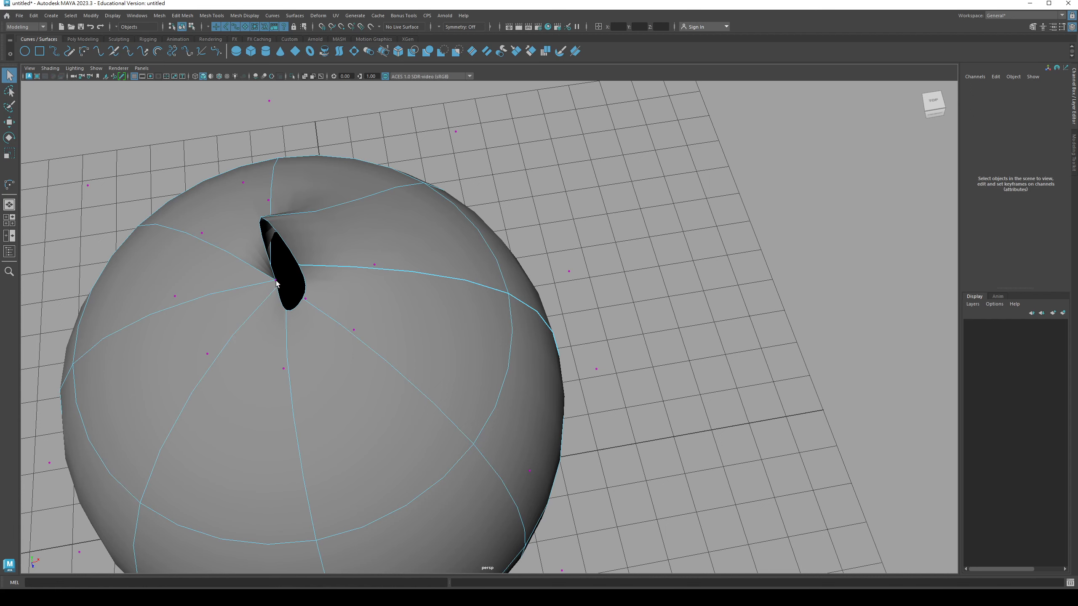
click(276, 281)
key(w)
drag(276, 281, 247, 383)
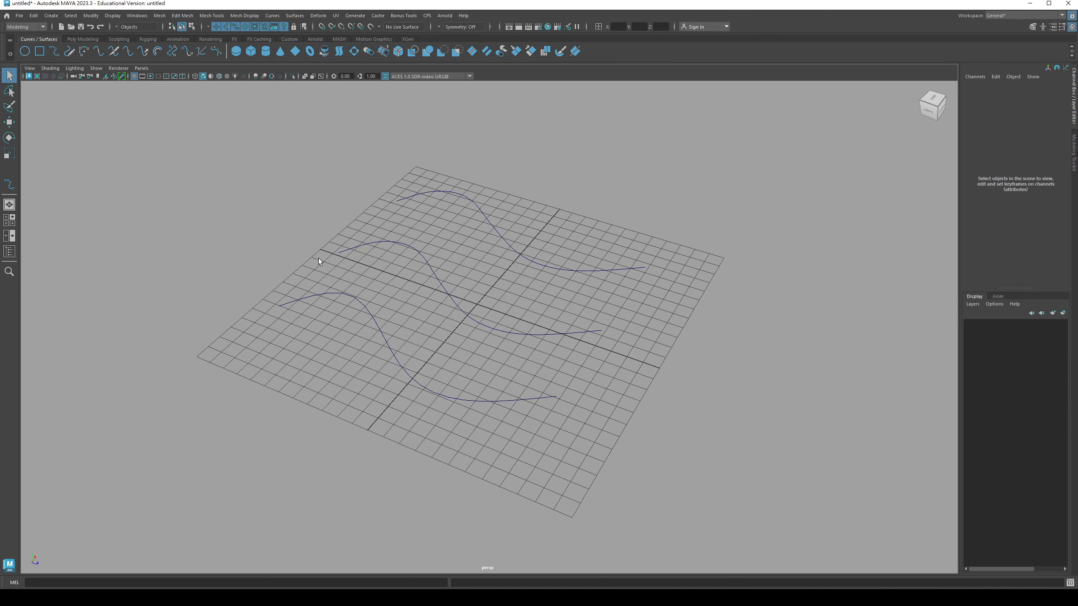
Step: Select all three curves on the grid together and clear the selection
alt+drag(366, 297, 362, 325)
shift+drag(407, 299, 503, 222)
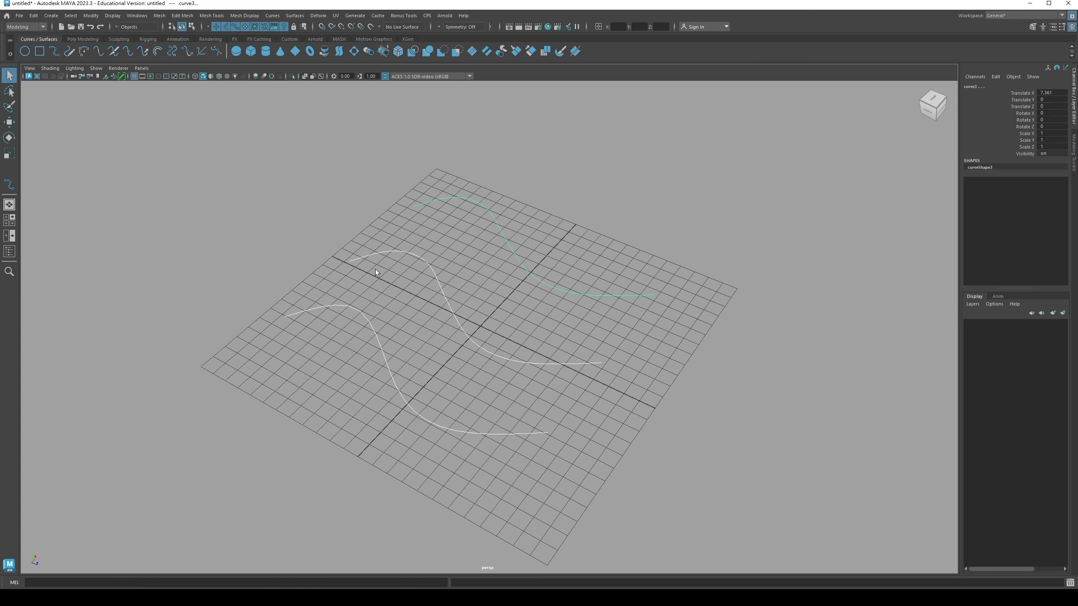
mouse_move(436, 337)
alt+mouse_down()
mouse_move(481, 320)
mouse_move(448, 342)
alt+mouse_up()
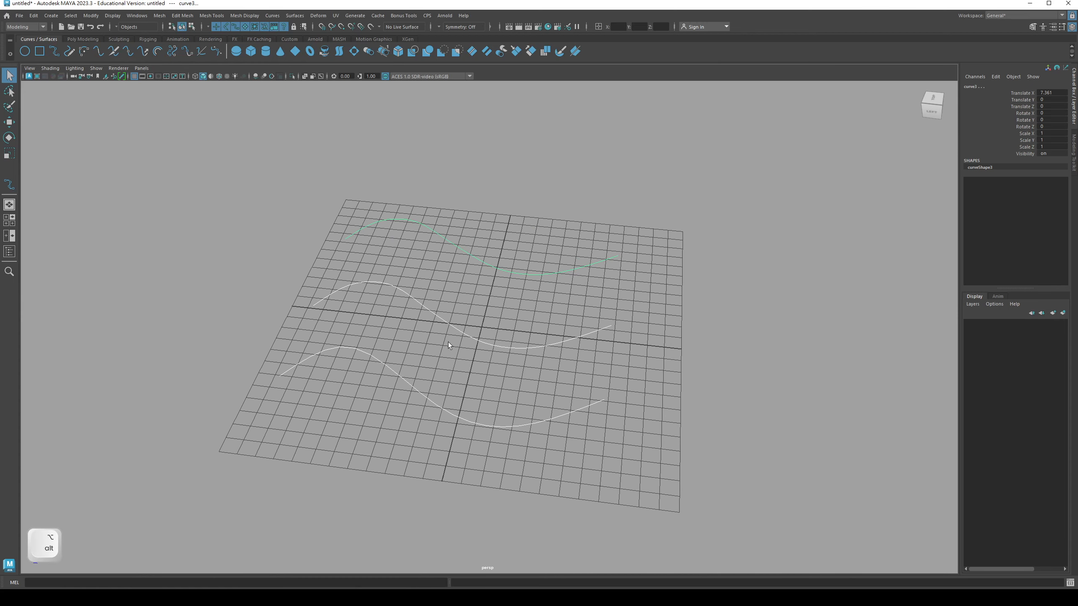
click(397, 337)
alt+drag(352, 383, 343, 380)
key(q)
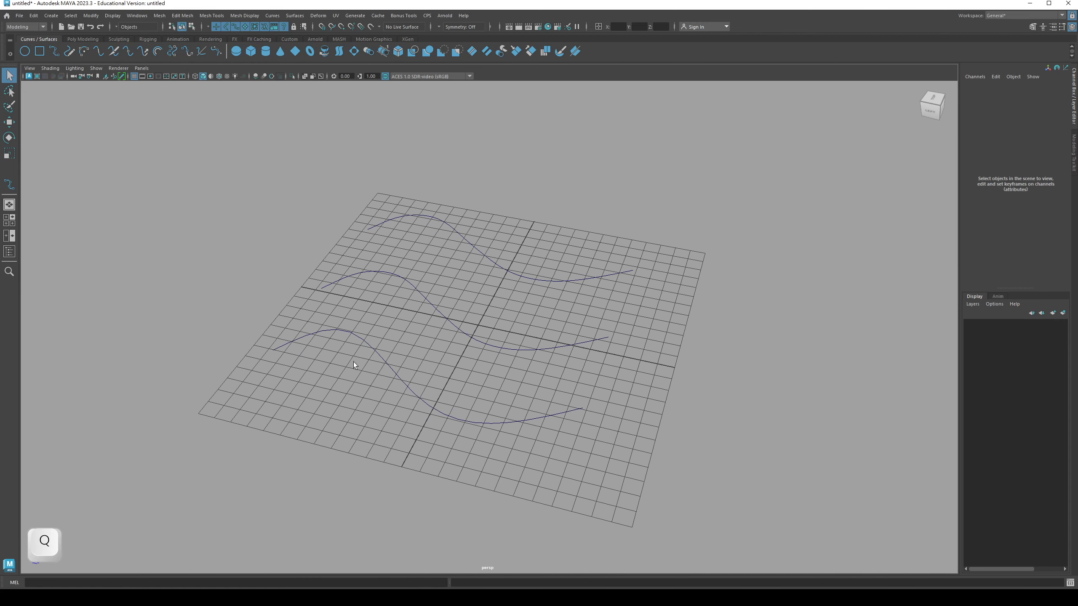
Step: Select the frontmost curve and switch it to Curve Point component mode
click(373, 353)
right_click(373, 348)
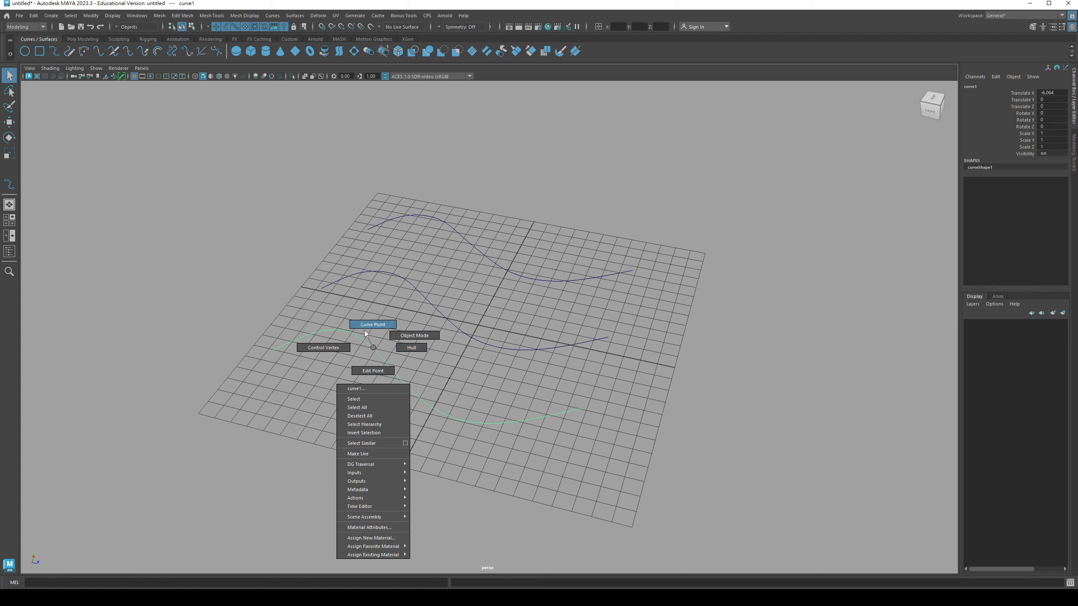
right_drag(365, 333, 365, 334)
alt+drag(361, 386, 359, 363)
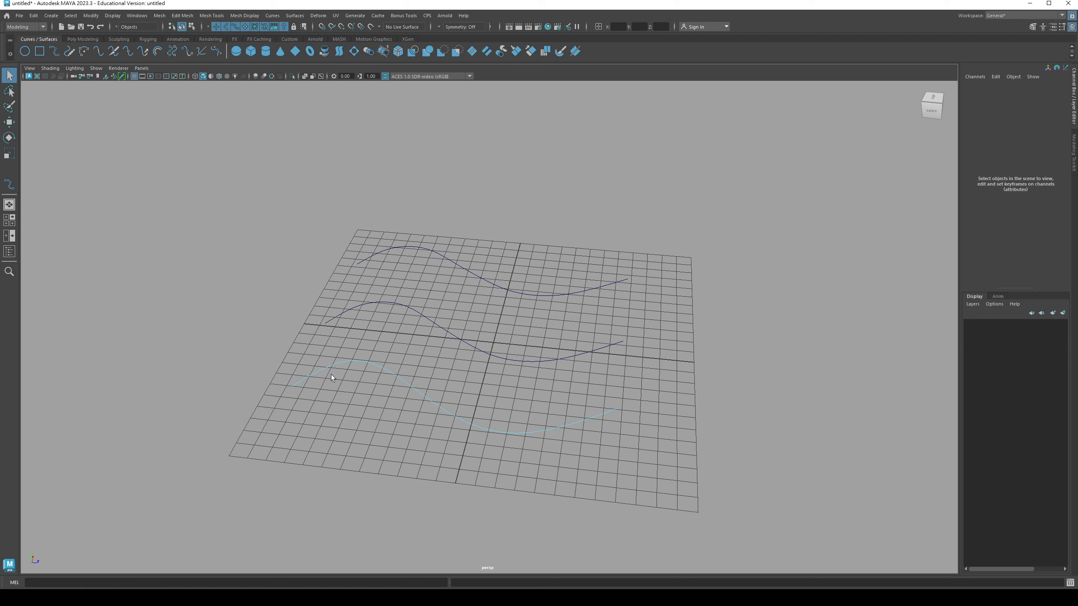
Step: Pick single curve points at several places around the first crest of the frontmost curve
drag(308, 378, 392, 403)
click(398, 376)
click(364, 361)
scroll(417, 409, up, 2)
alt+middle_drag(417, 409, 418, 409)
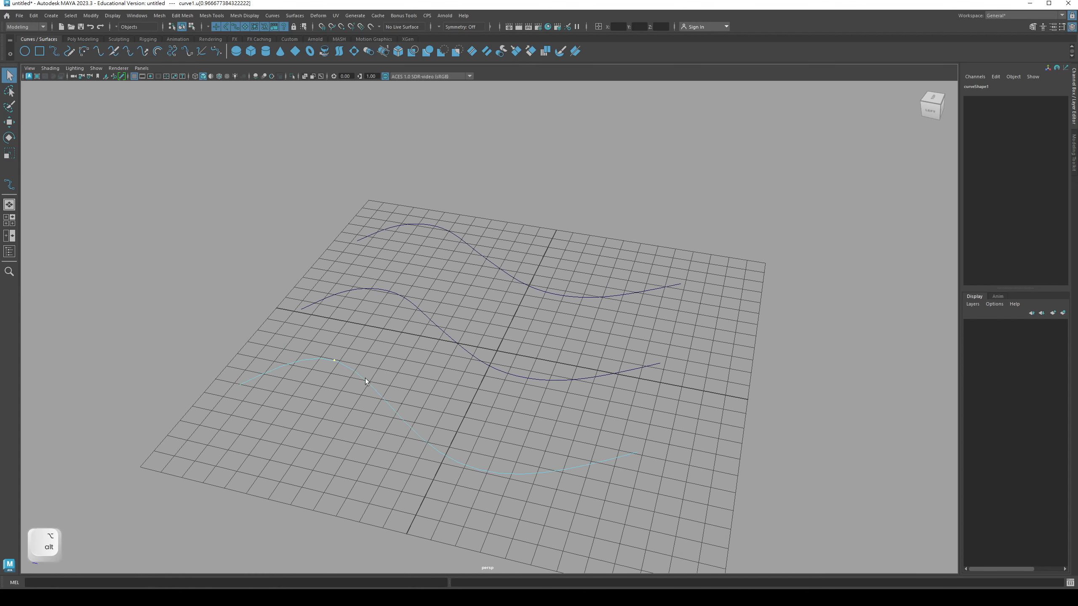
click(363, 377)
Step: Recheck the curve's component modes and slide a curve point onto the descending slope of the frontmost curve
right_click(310, 360)
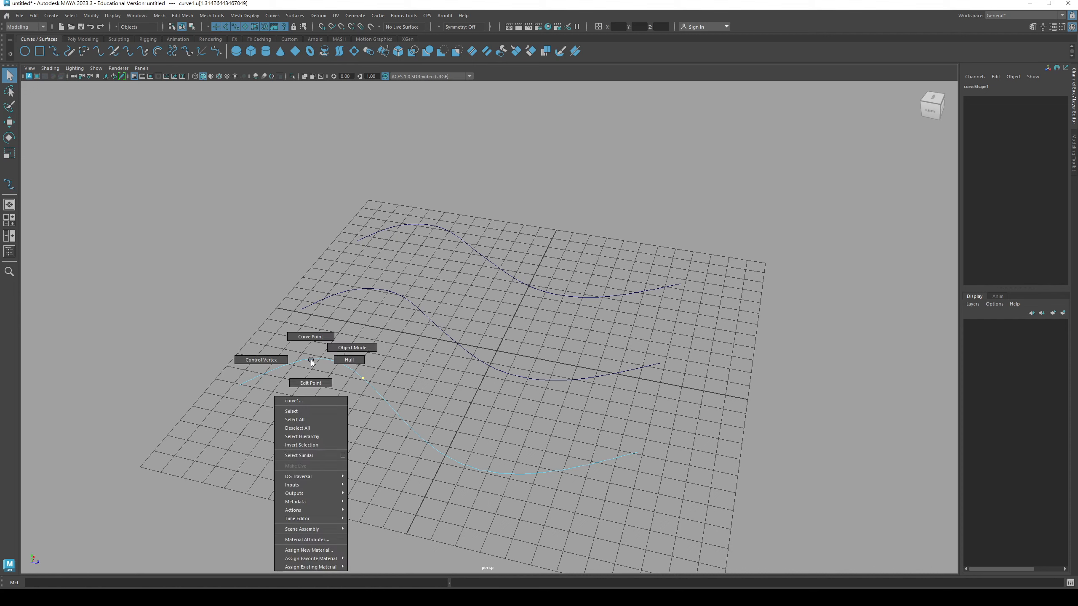
click(308, 345)
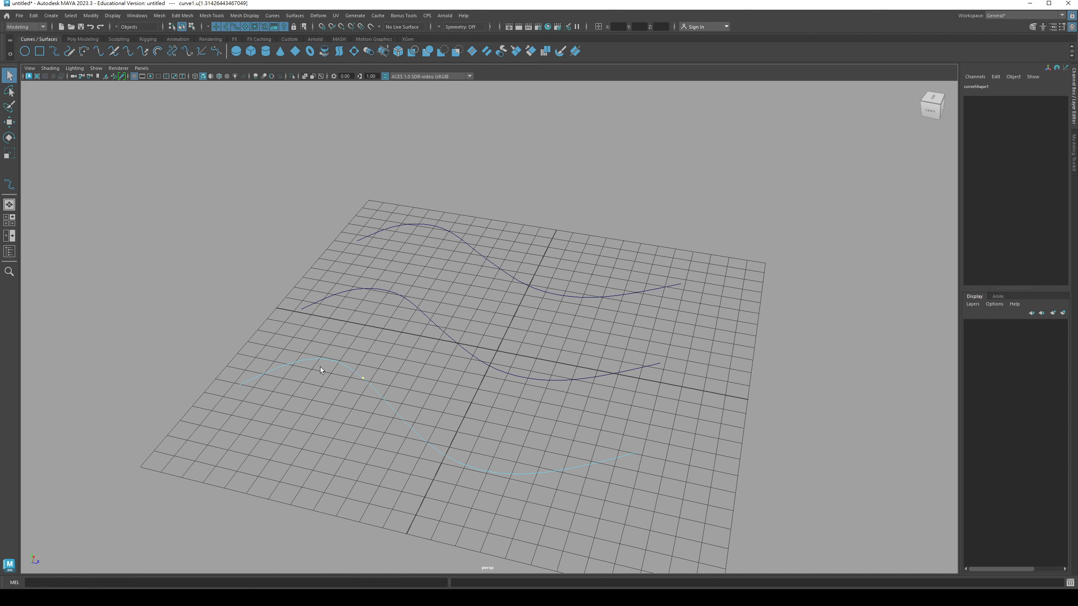
click(319, 360)
drag(347, 367, 412, 428)
click(380, 396)
alt+drag(261, 381, 311, 366)
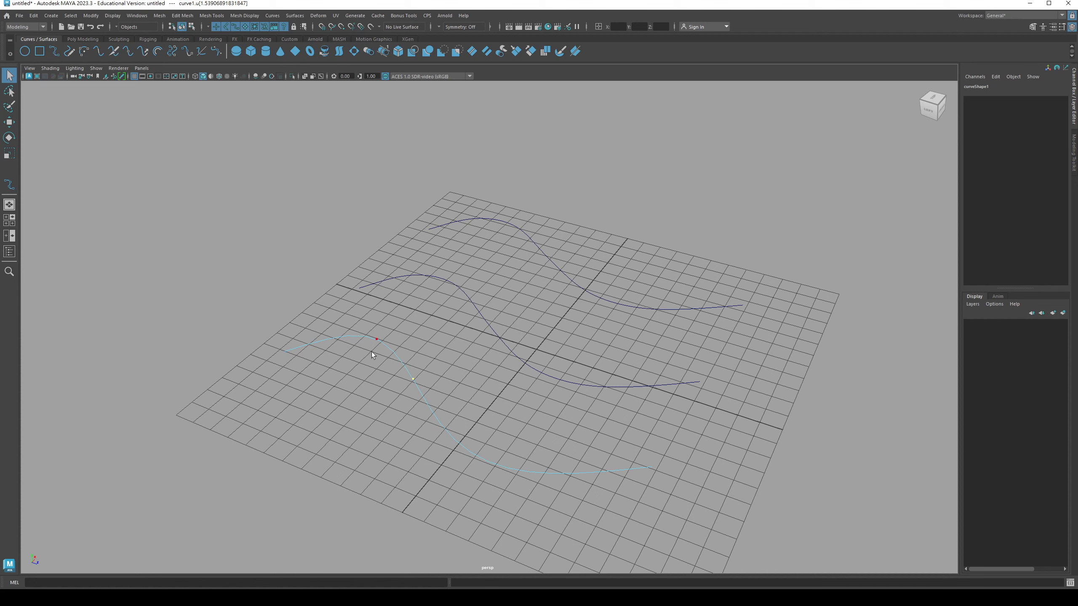
Step: Select seven curve points together from the crest to the lower bend of the frontmost curve and activate the Move tool
click(336, 351)
key(shift)
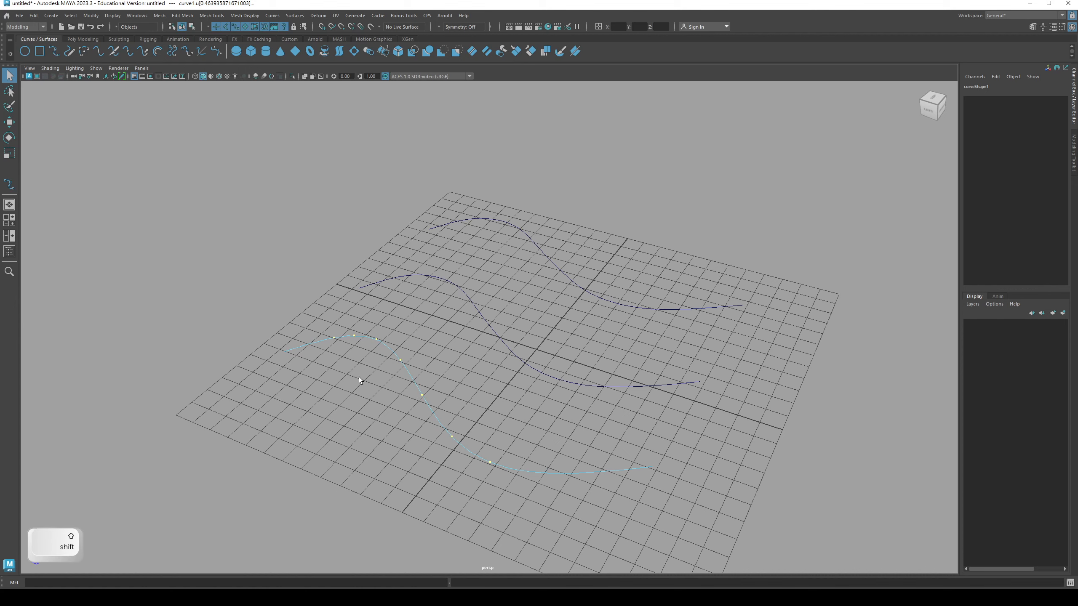
mouse_move(440, 362)
alt+mouse_down()
mouse_move(417, 356)
mouse_move(426, 345)
mouse_move(417, 364)
mouse_move(437, 364)
mouse_move(435, 380)
mouse_move(406, 379)
mouse_move(445, 373)
mouse_move(428, 386)
mouse_move(440, 370)
alt+mouse_up()
key(w)
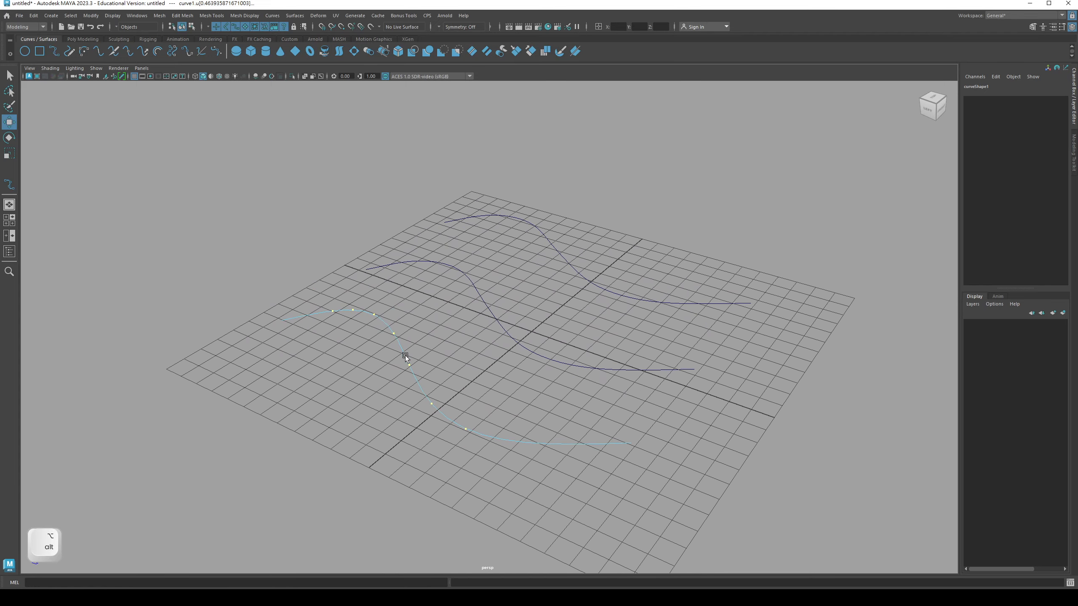
Step: Look through the curve editing commands, clear the curve points, and reselect the frontmost curve in object mode
click(273, 16)
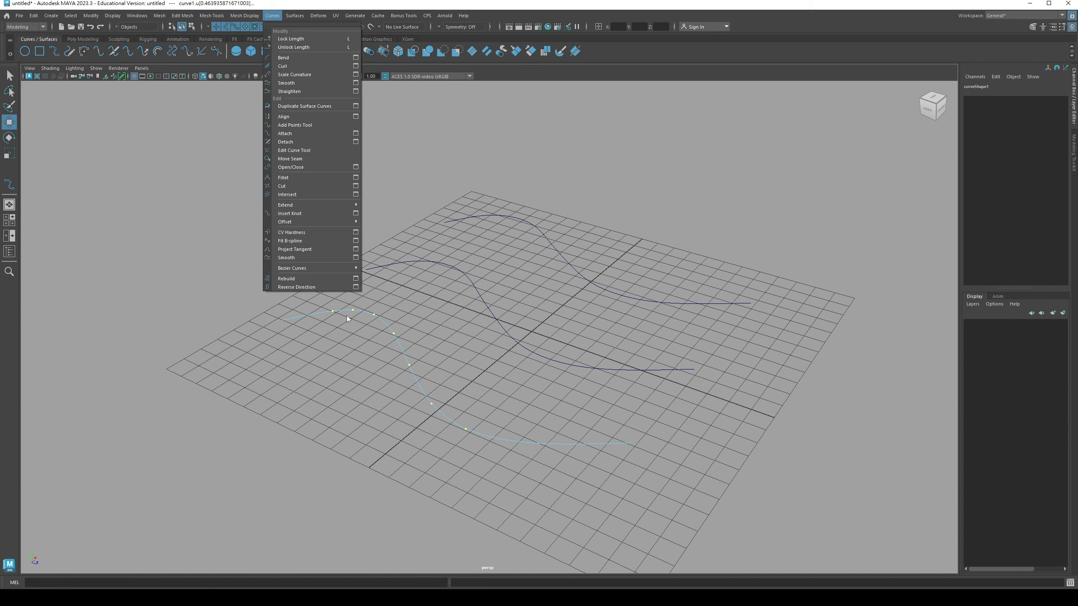
click(191, 236)
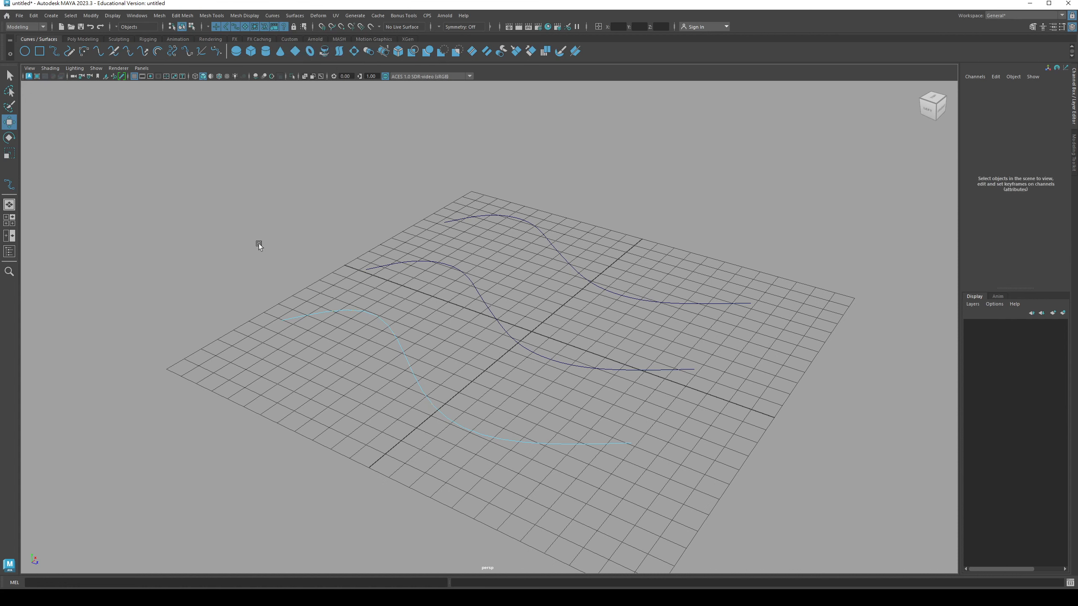
alt+drag(341, 292, 365, 342)
right_drag(367, 337, 397, 326)
click(444, 286)
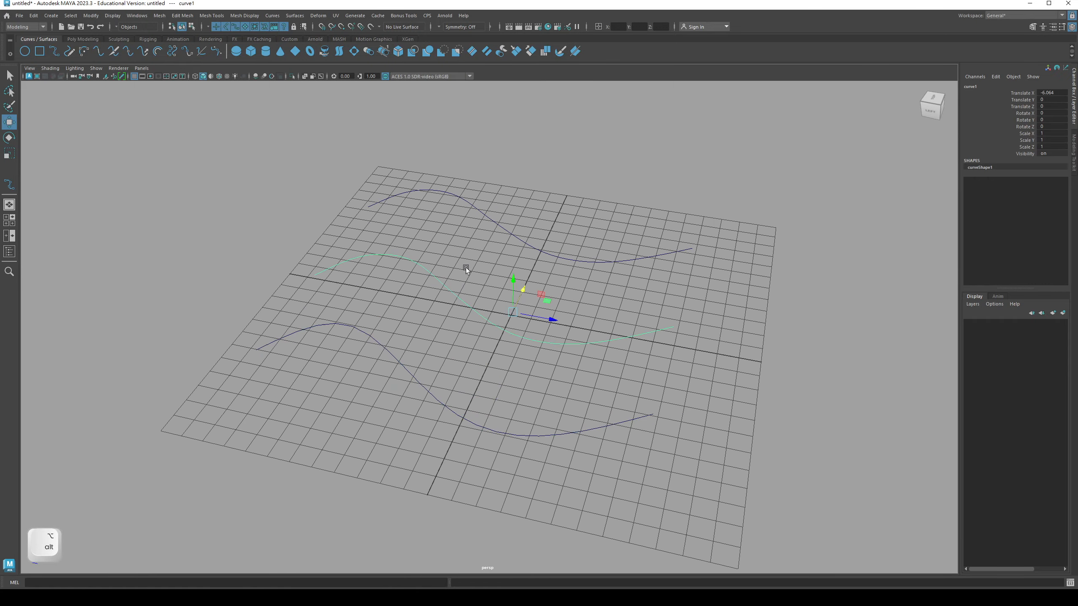
click(396, 359)
key(q)
mouse_move(419, 329)
alt+middle_down()
mouse_move(398, 318)
mouse_move(409, 330)
alt+middle_up()
alt+drag(409, 329, 366, 332)
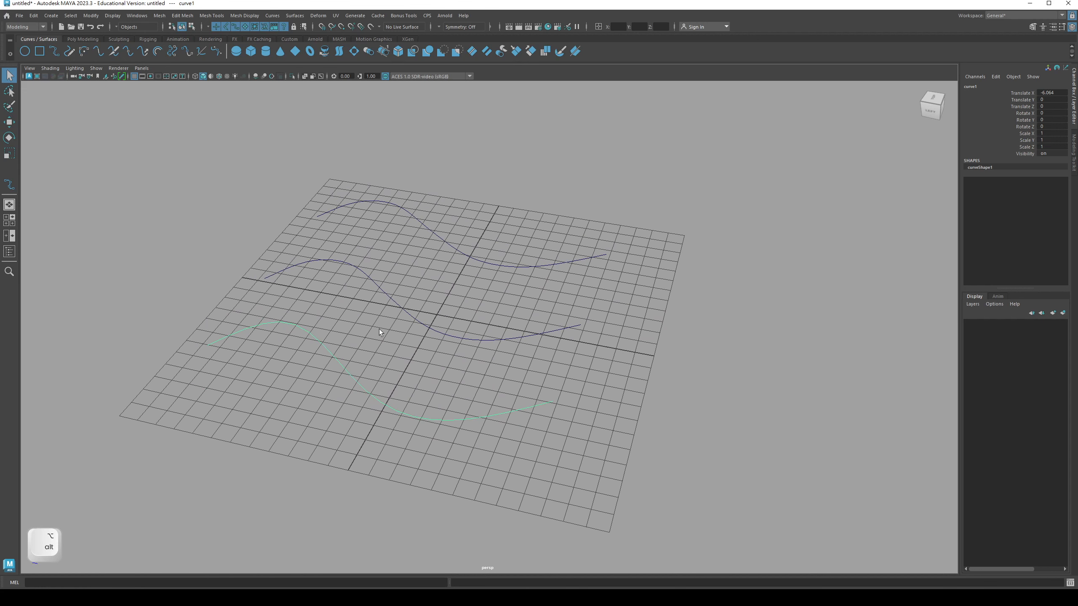
Step: Reselect the frontmost curve and open its shape attributes in the Attribute Editor
click(376, 335)
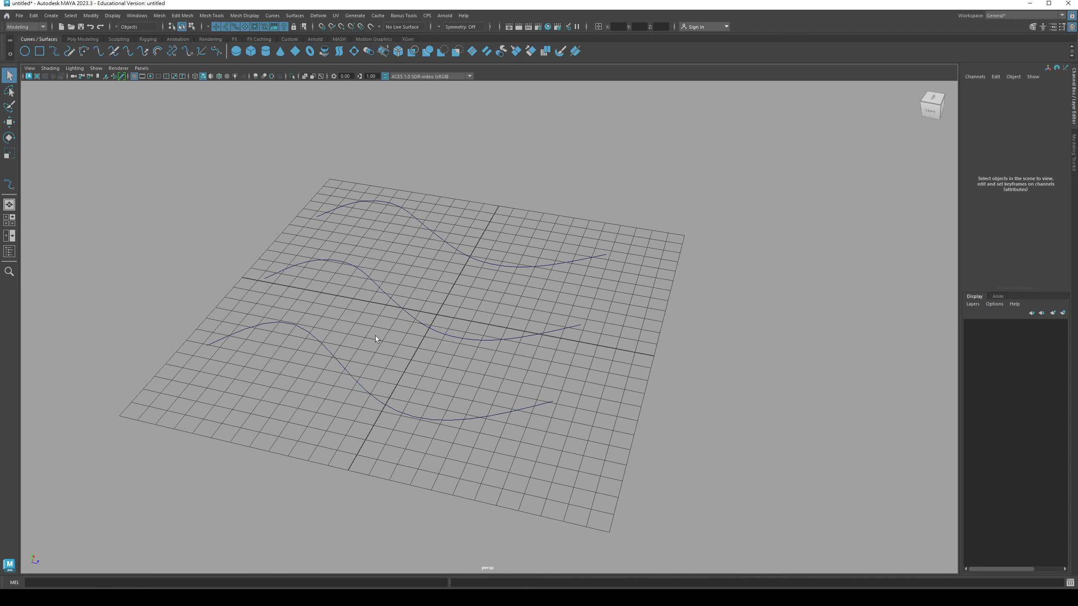
alt+drag(373, 337, 363, 339)
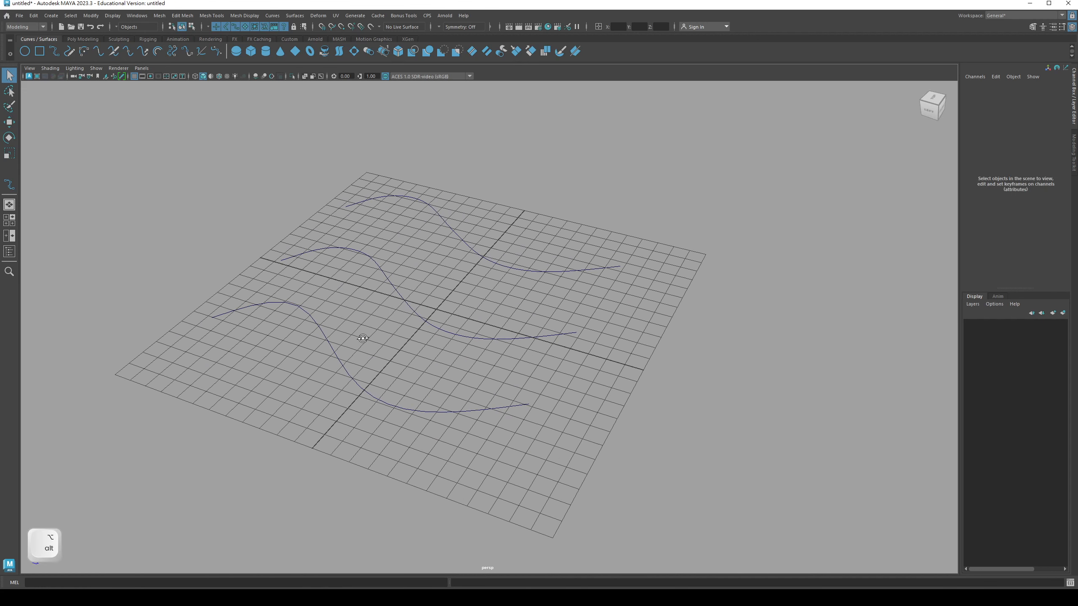
click(383, 395)
key(ctrl)
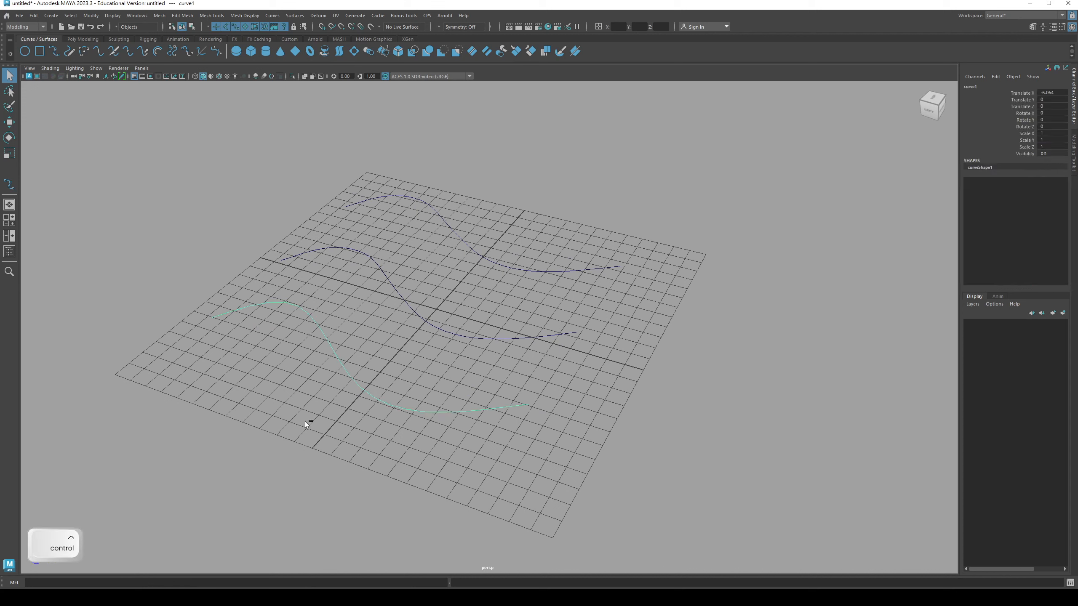
key(ctrl+a)
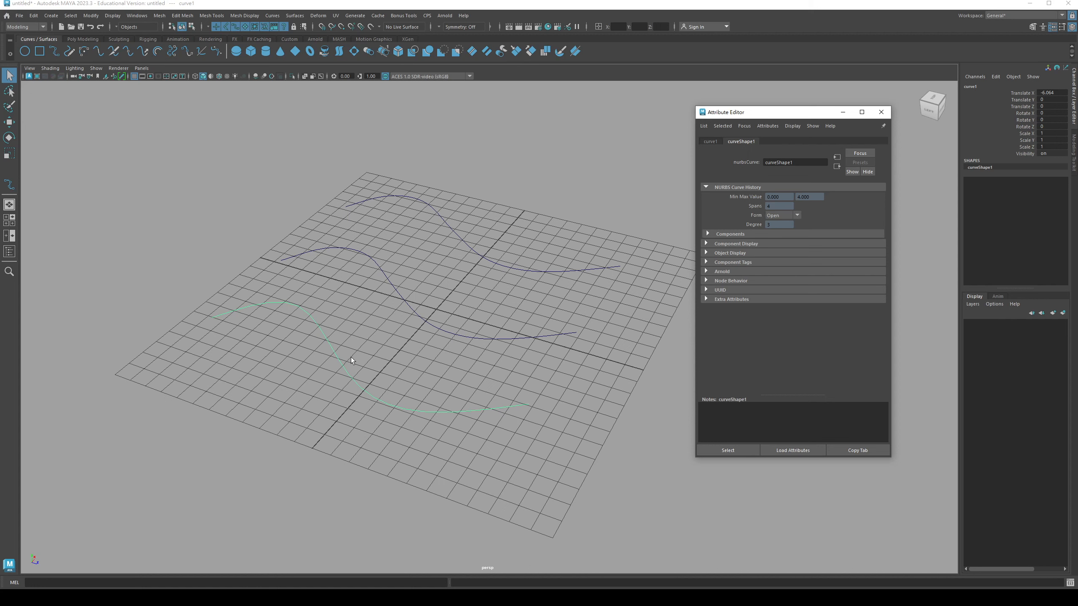
Step: Display the hull of the frontmost curve for inspection and return to object mode
mouse_move(335, 350)
right_down()
mouse_move(297, 346)
mouse_move(335, 353)
right_up()
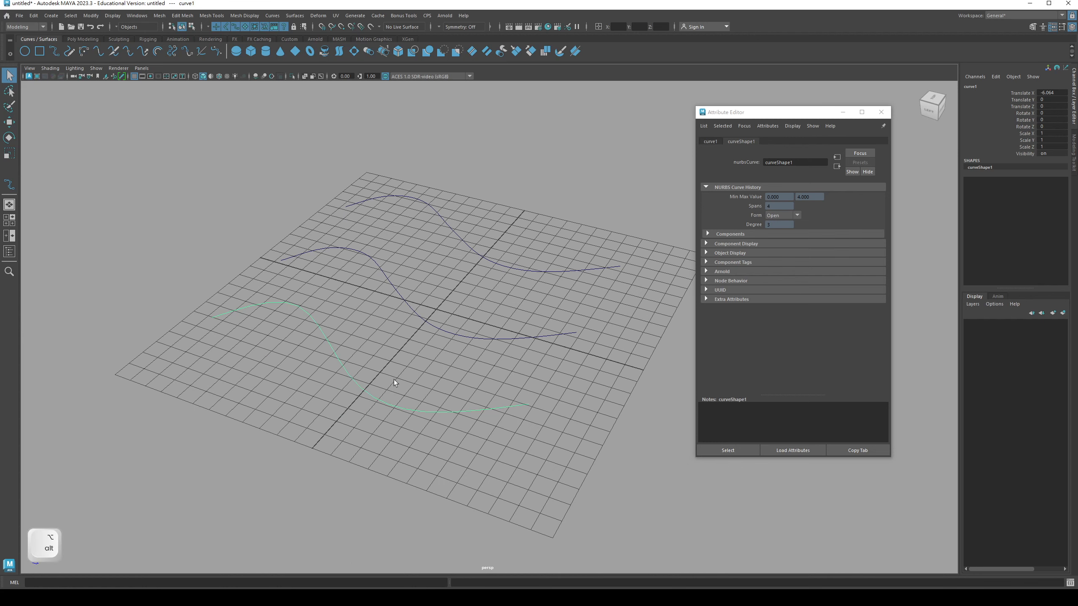
alt+drag(394, 379, 355, 384)
right_drag(356, 384, 369, 379)
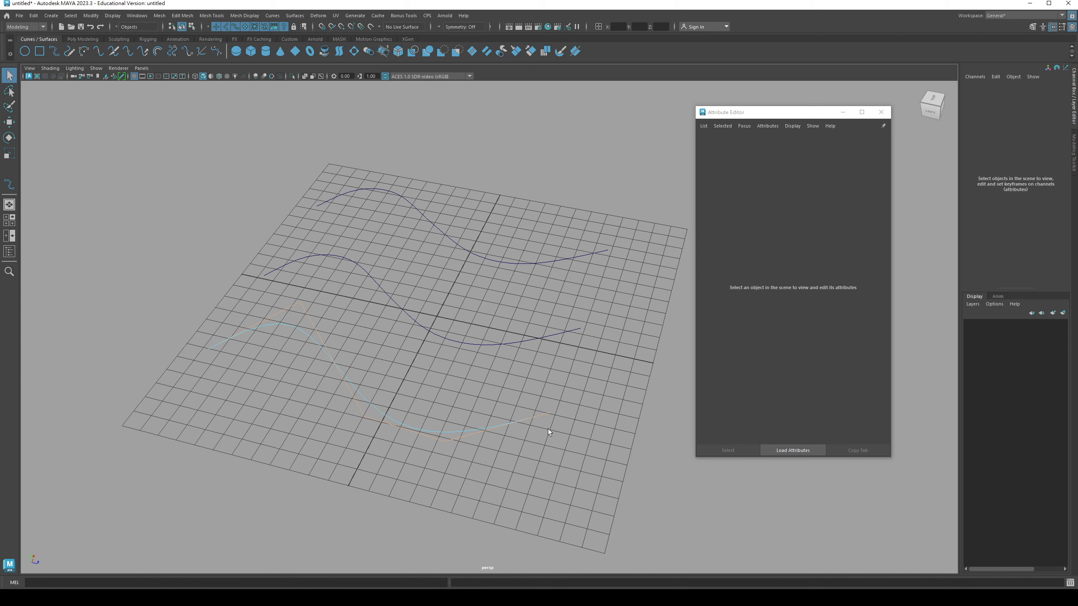
mouse_move(348, 374)
right_down()
mouse_move(366, 370)
mouse_move(355, 356)
mouse_move(355, 369)
right_up()
key(F8)
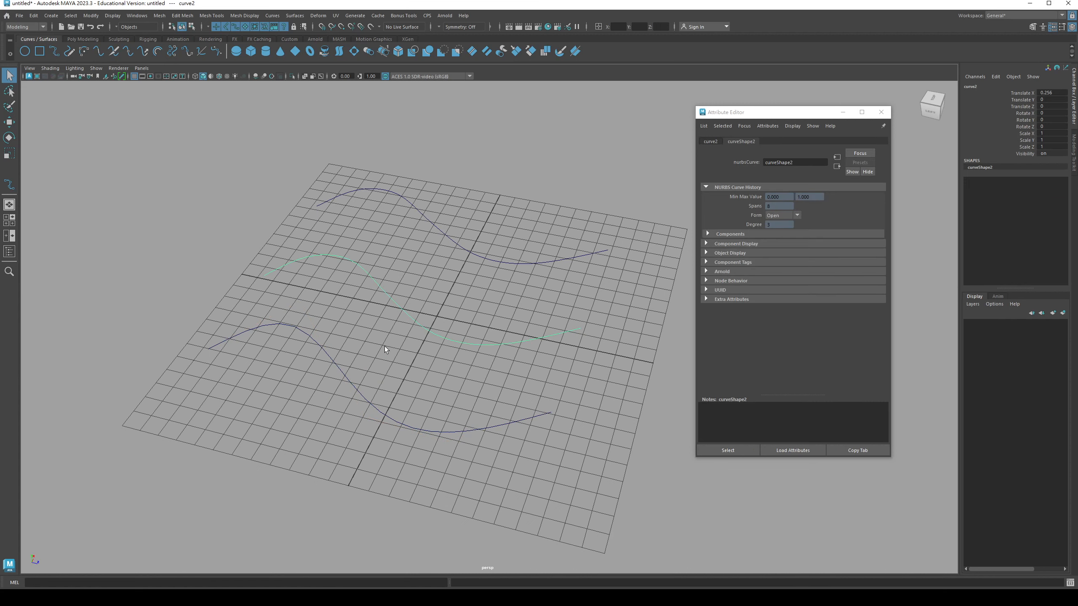
Step: Select the middle and rear curves in turn to compare their span counts in the Attribute Editor
click(390, 302)
click(441, 235)
alt+drag(373, 313, 407, 293)
click(388, 303)
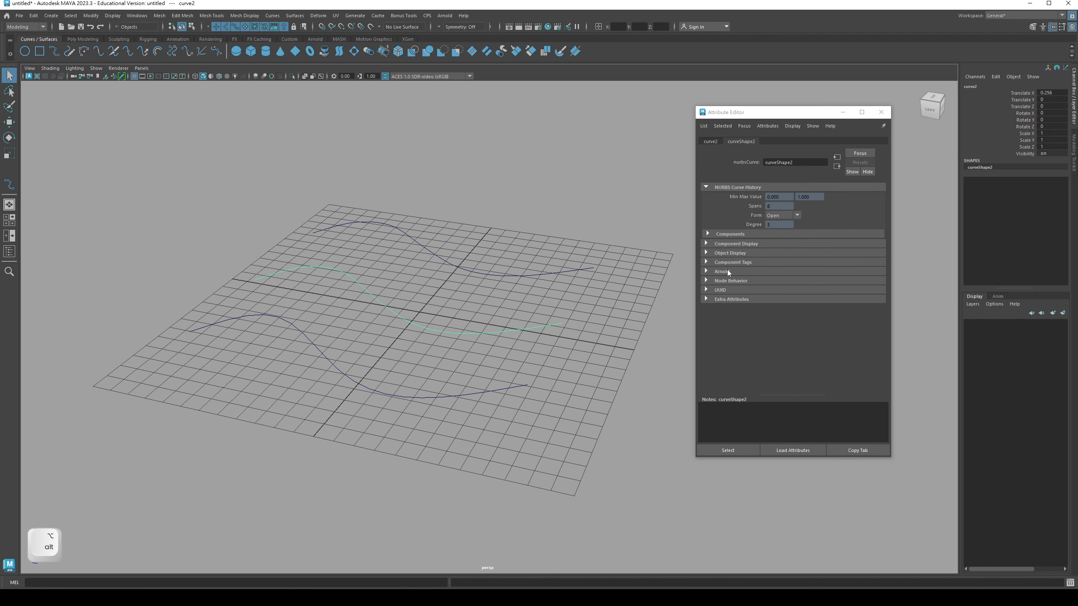
click(486, 283)
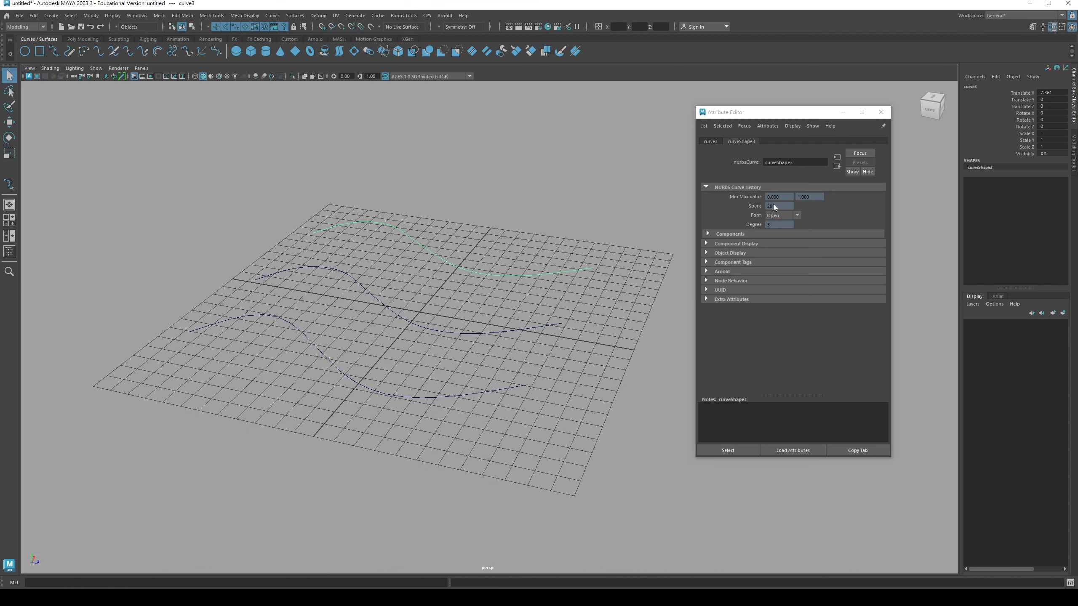
Step: Select all three curves and display their control vertices together in component mode
alt+drag(637, 242, 514, 438)
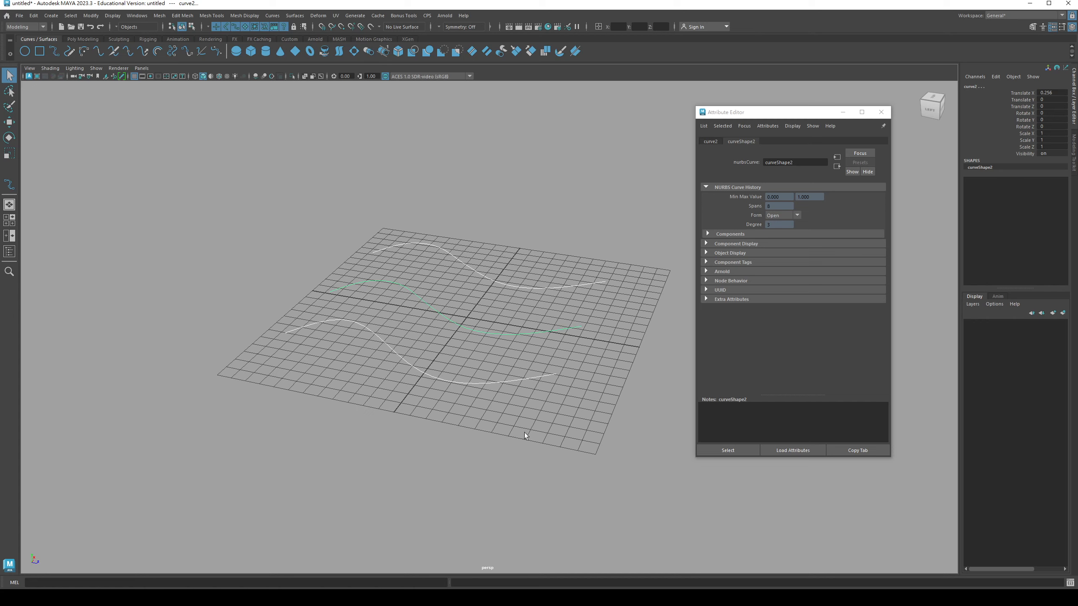
key(F8)
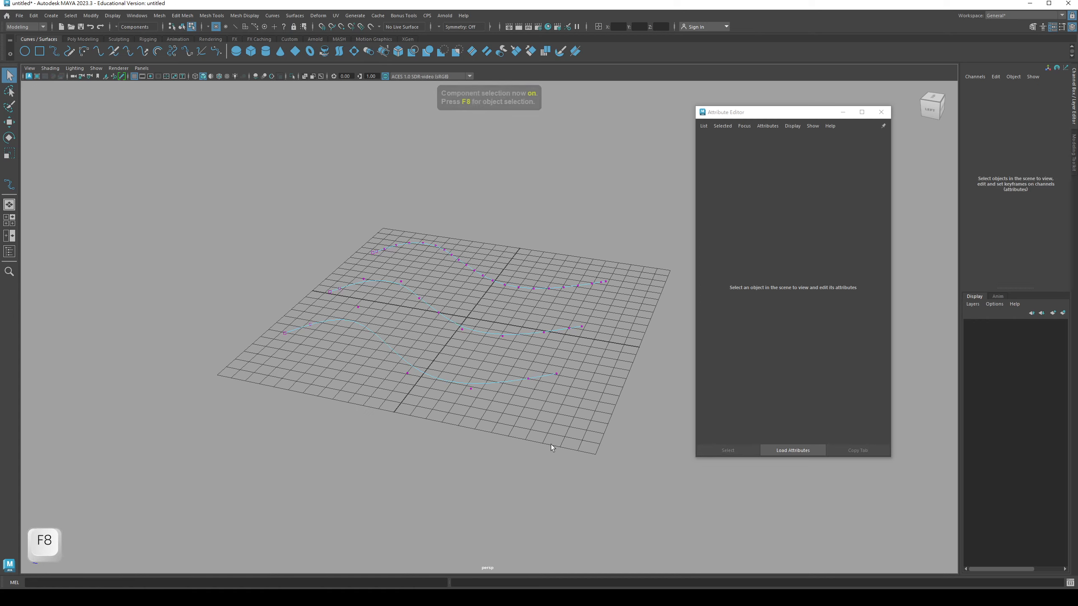
alt+drag(480, 313, 322, 251)
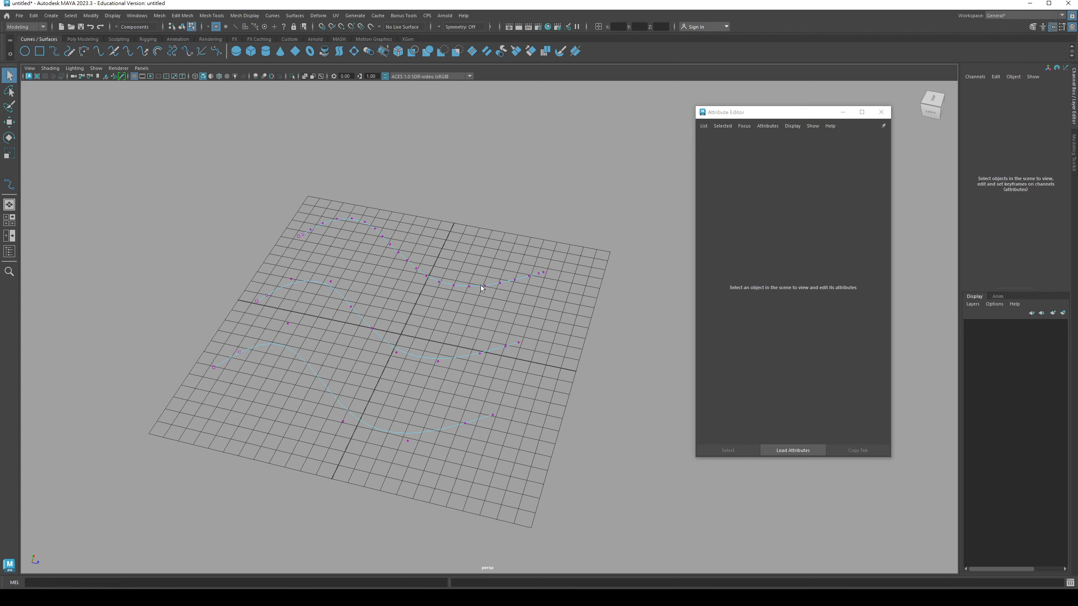
Step: Raise one control vertex near the middle of the rear curve to form a local bump
click(430, 283)
key(w)
alt+drag(430, 282, 498, 298)
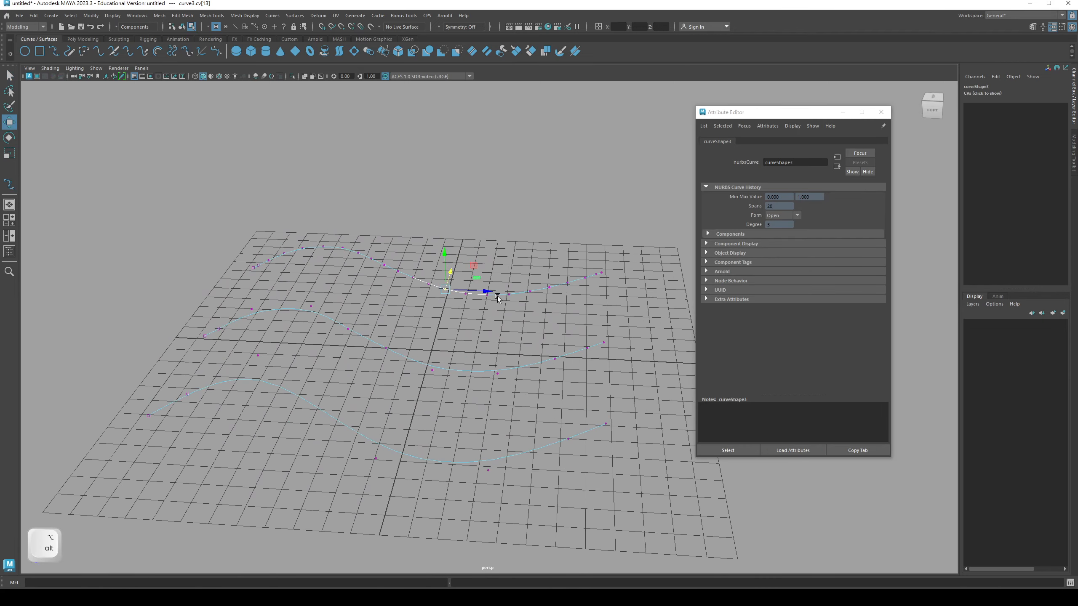
drag(445, 251, 444, 221)
Step: Lower a control vertex in the second half of the rear curve to form a local dip
drag(477, 286, 536, 314)
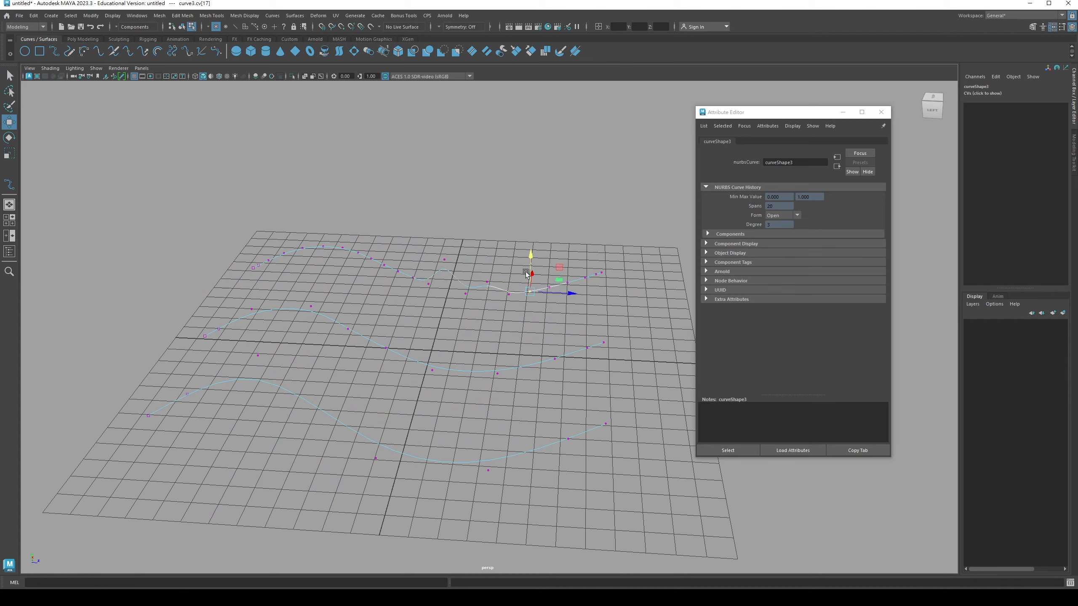
mouse_move(530, 256)
mouse_down()
mouse_move(568, 293)
mouse_move(530, 271)
mouse_up()
key(z)
alt+middle_drag(569, 293, 495, 299)
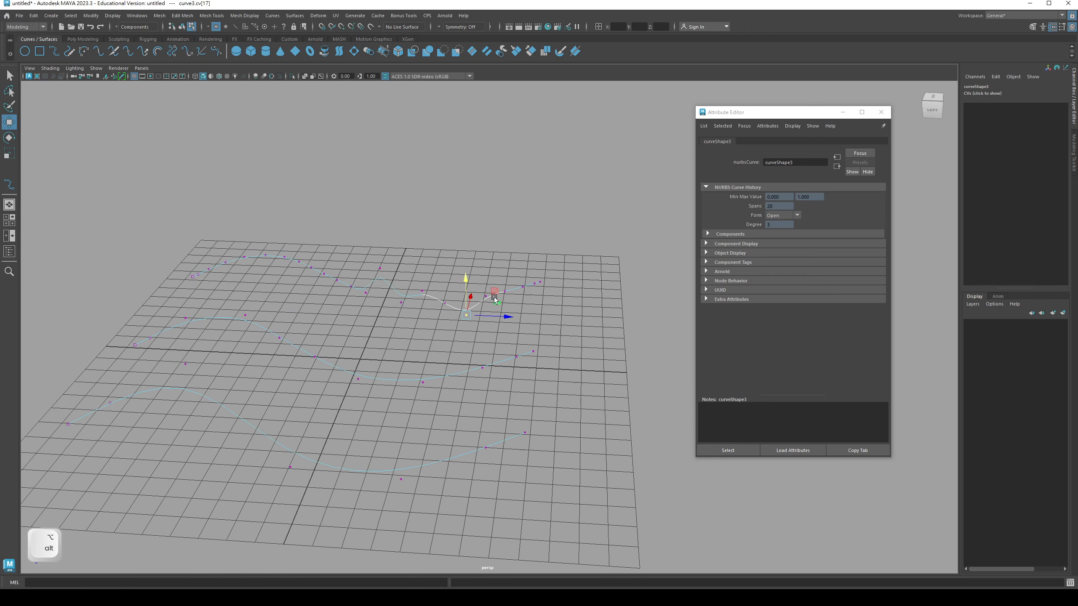
alt+drag(494, 299, 497, 300)
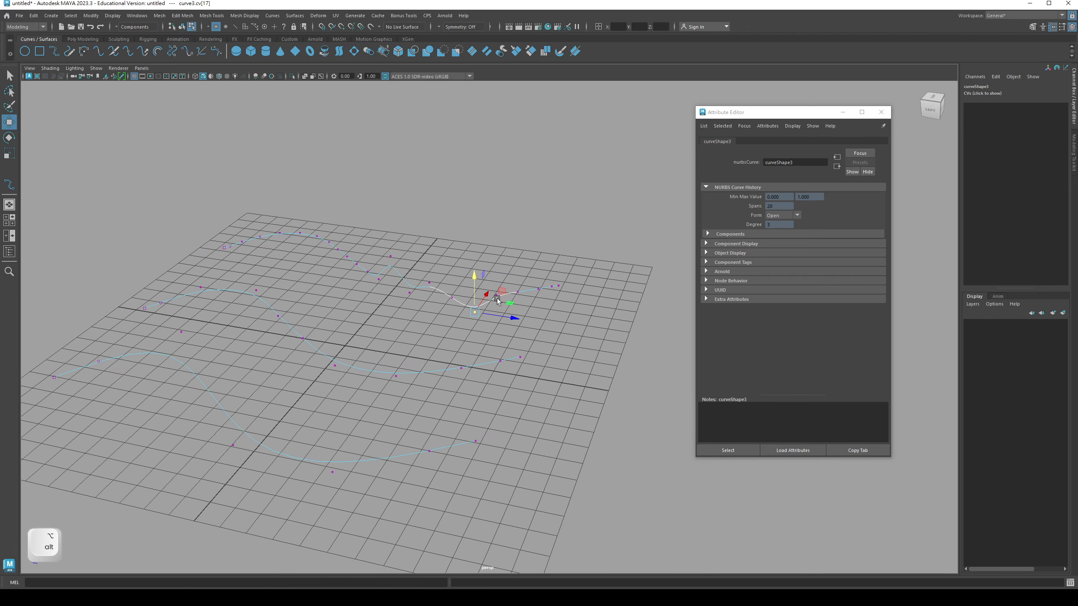
Step: Raise the control vertex between the dip and the far end of the rear curve, and leave the Move tool
key(q)
click(517, 293)
key(w)
drag(520, 254, 519, 229)
alt+drag(428, 318, 359, 327)
key(q)
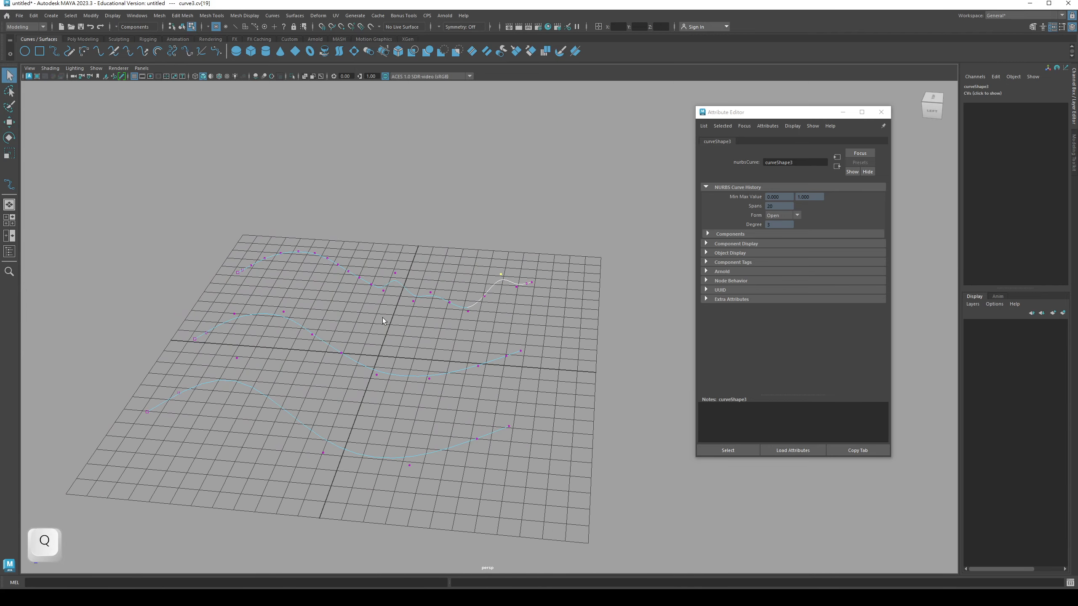
Step: Return to object mode, clear the selection, and display only the frontmost curve's control vertices
key(F8)
click(385, 375)
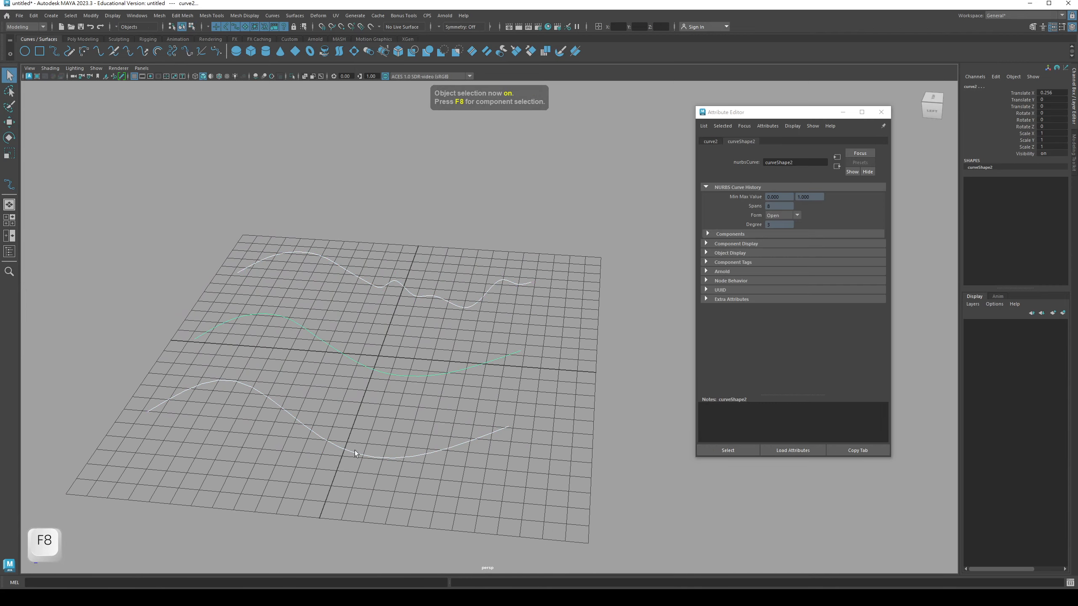
click(339, 443)
alt+middle_drag(339, 443, 371, 424)
click(353, 424)
right_drag(327, 414, 288, 382)
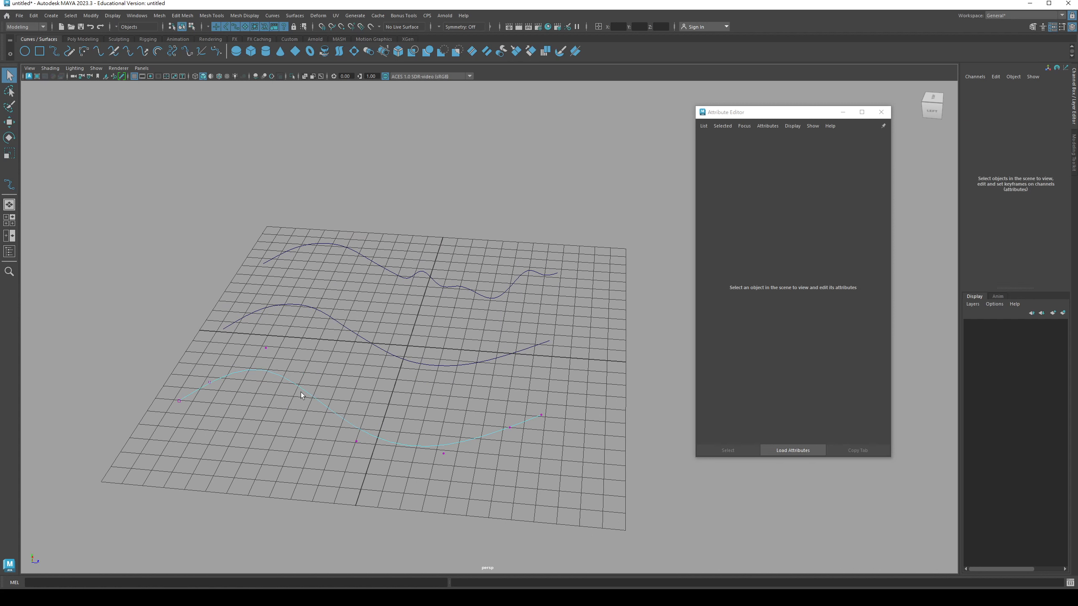
Step: Adjust the frontmost curve's control vertices at the first crest and the lower bend with the Move tool
alt+drag(301, 392, 245, 353)
click(269, 318)
key(w)
alt+drag(306, 393, 334, 391)
drag(287, 366, 339, 398)
click(445, 389)
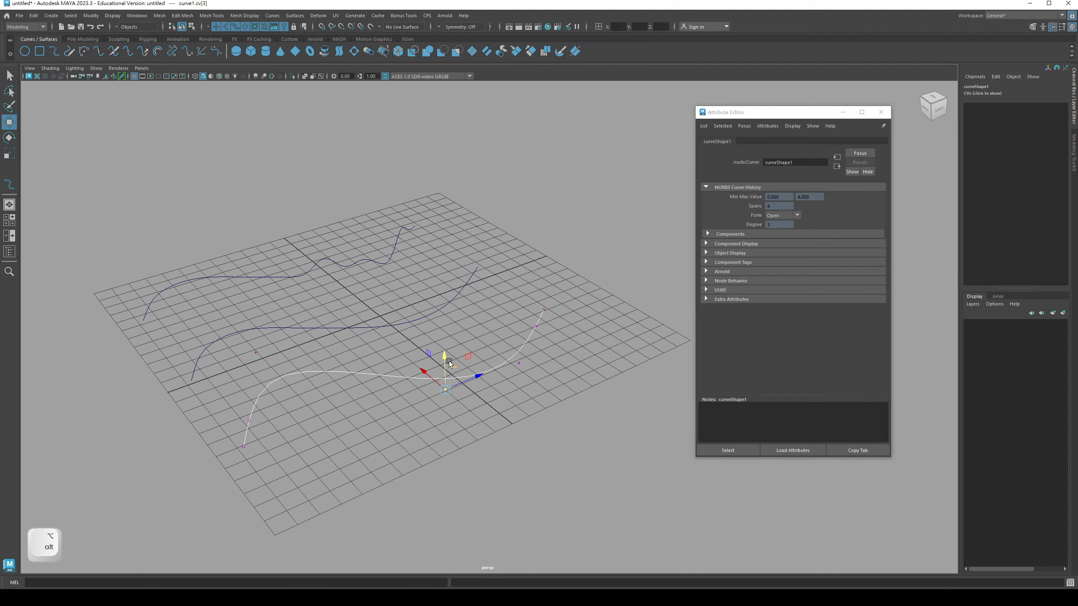
drag(444, 357, 290, 361)
Step: Leave component mode, clear the selection, and reselect the frontmost curve as an object
key(q)
key(F8)
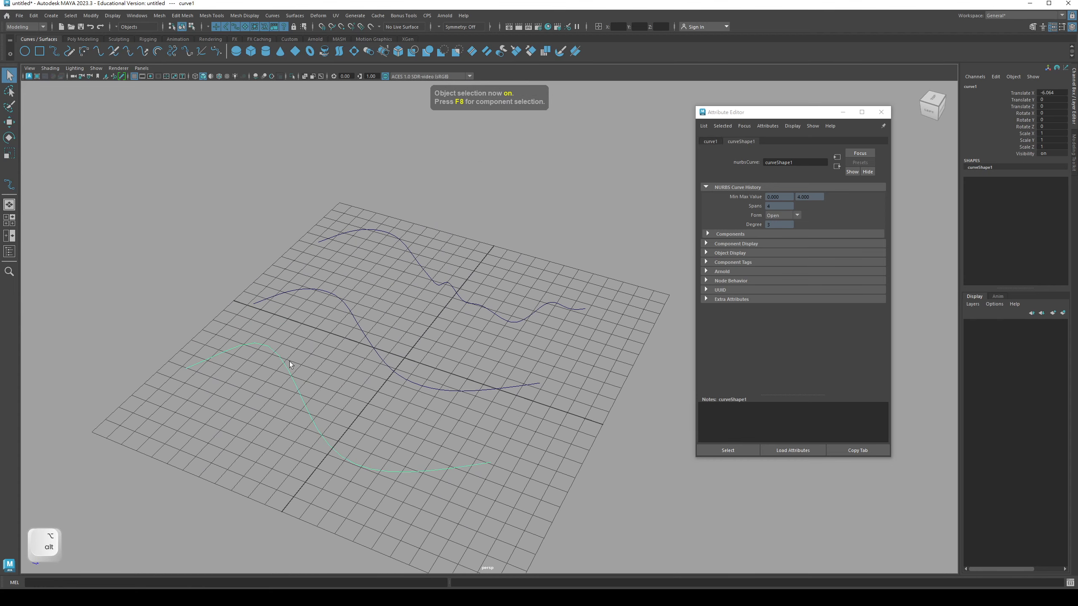
click(288, 364)
key(F2)
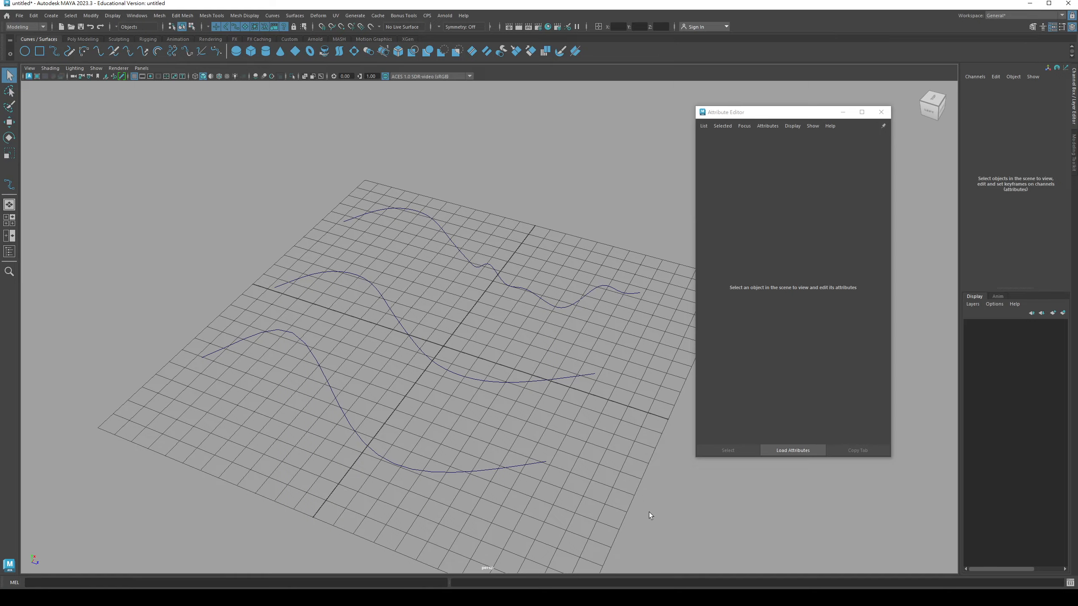
click(346, 420)
alt+drag(285, 466, 438, 356)
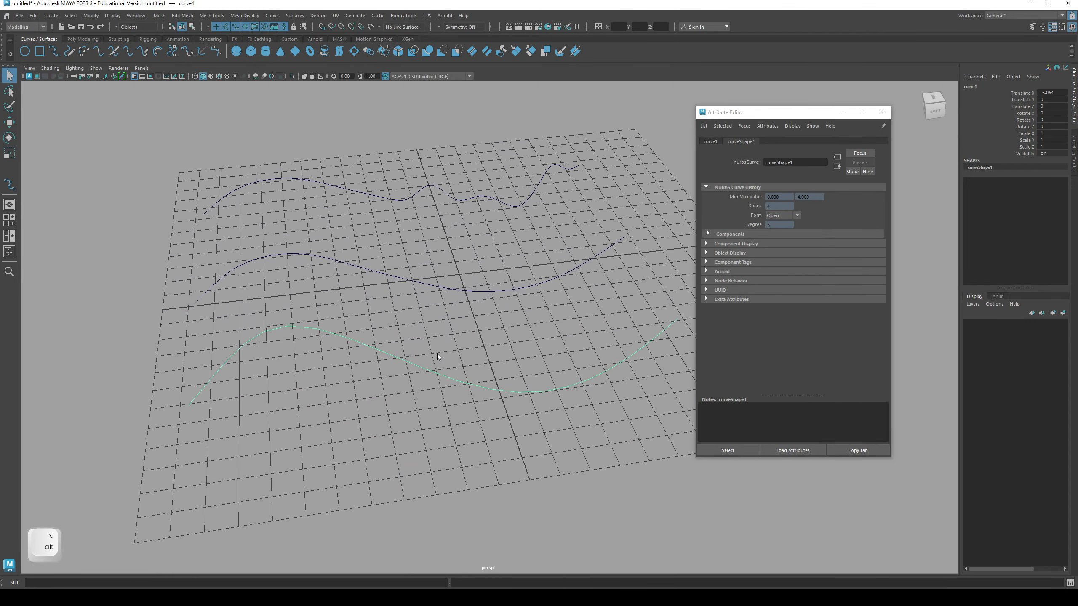
alt+right_drag(437, 353, 386, 397)
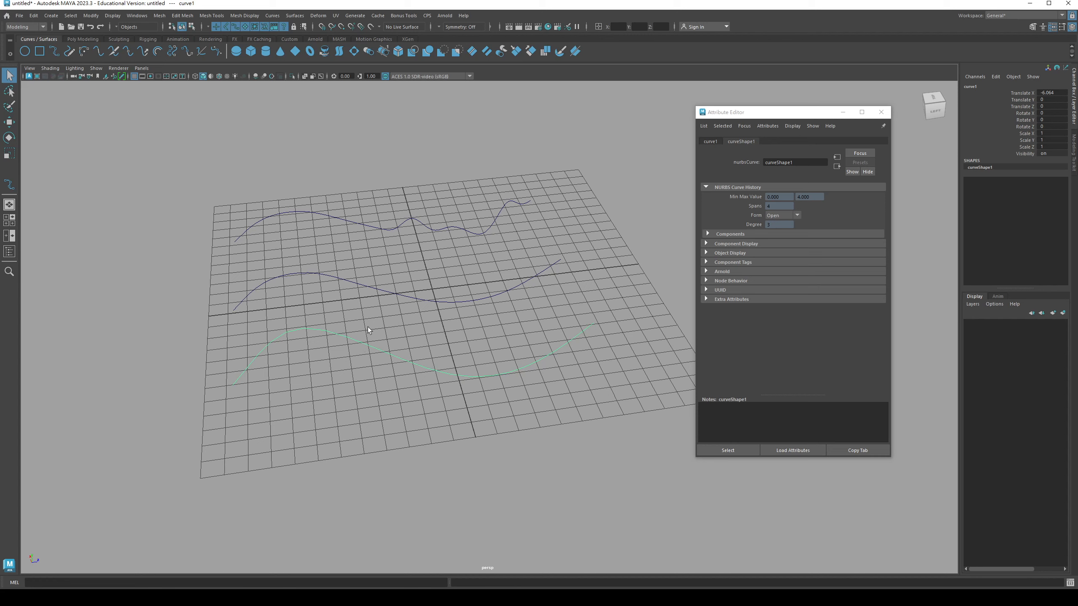
Step: Look through the component modes available for the frontmost curve and switch it to Curve Point mode
right_click(313, 331)
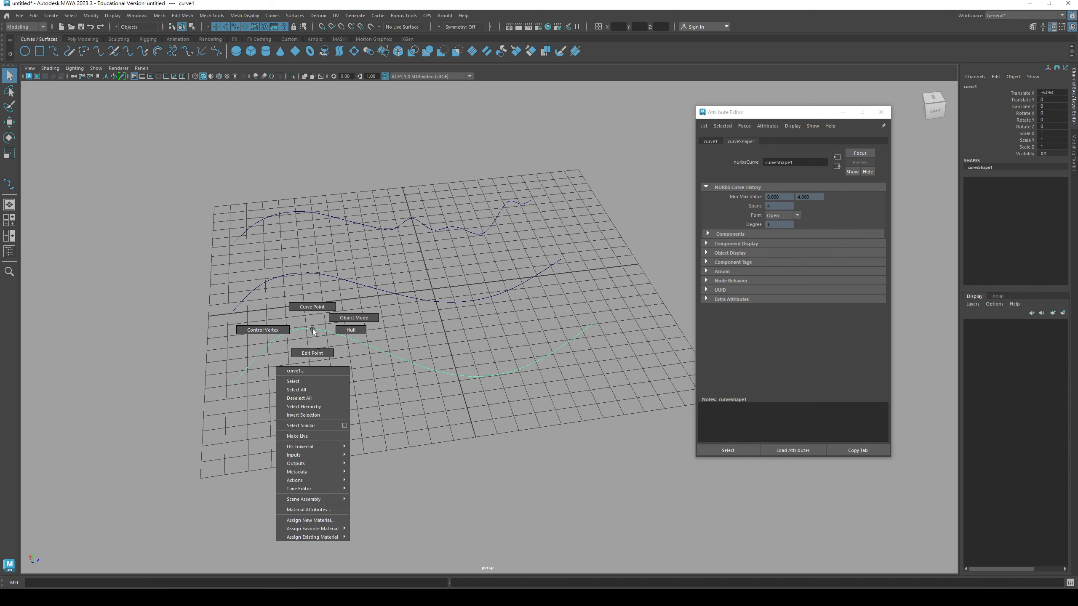
click(312, 330)
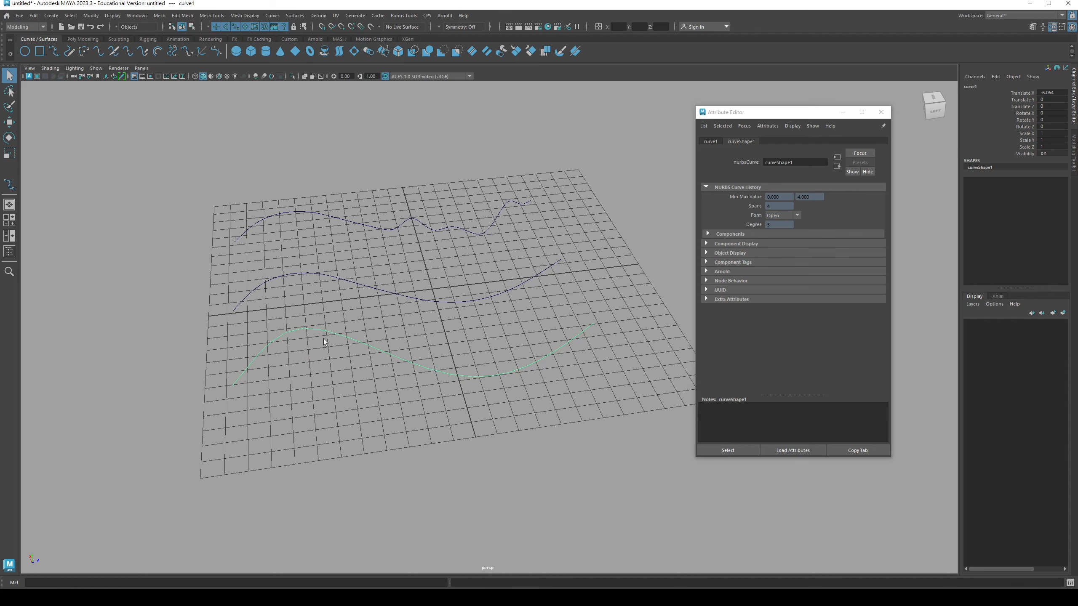
right_click(311, 330)
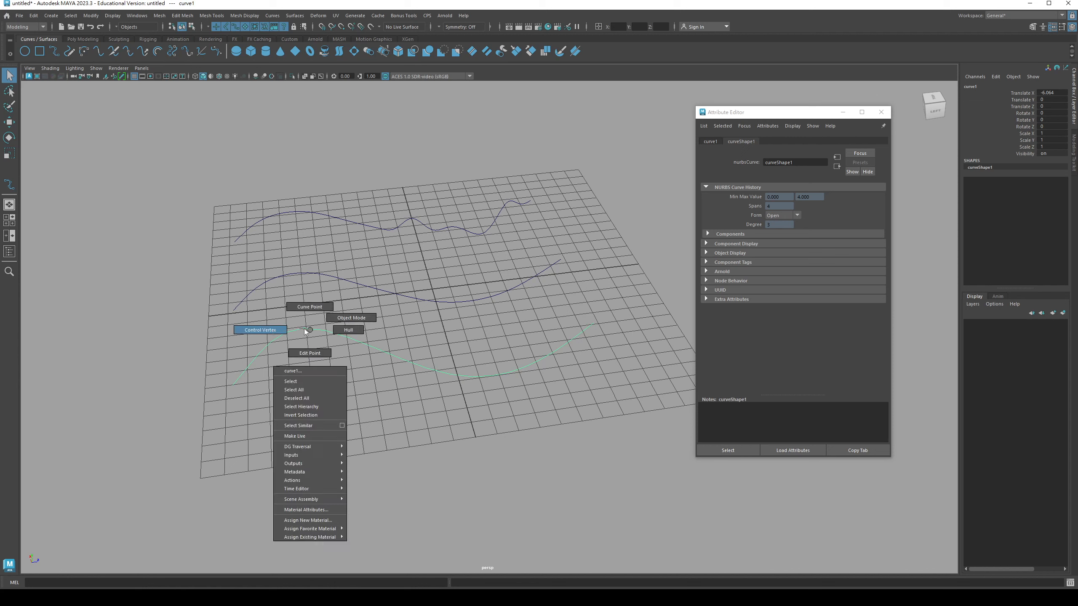
click(299, 335)
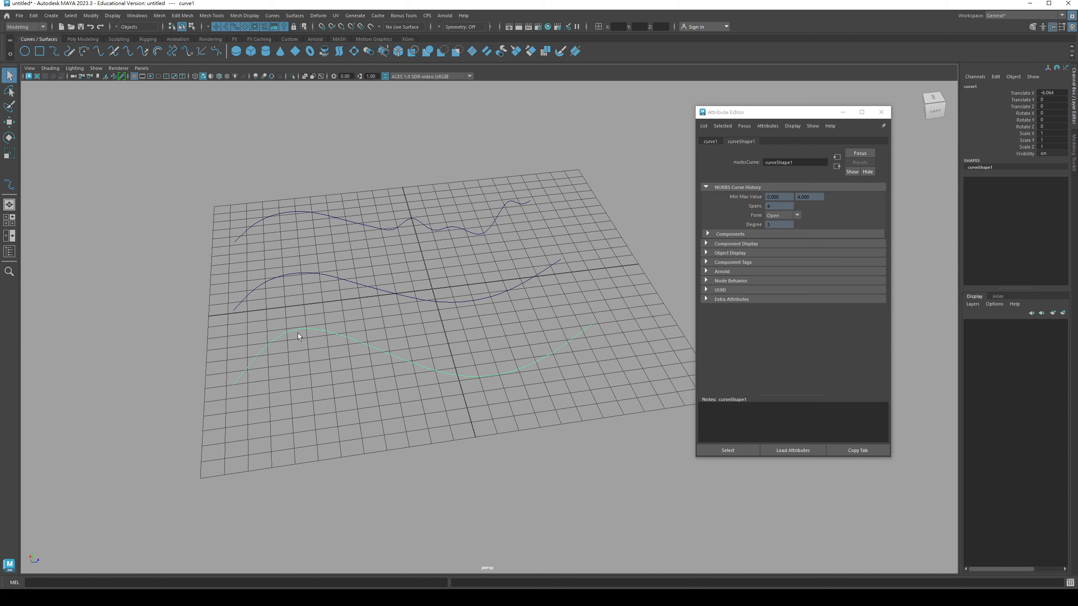
right_click(346, 342)
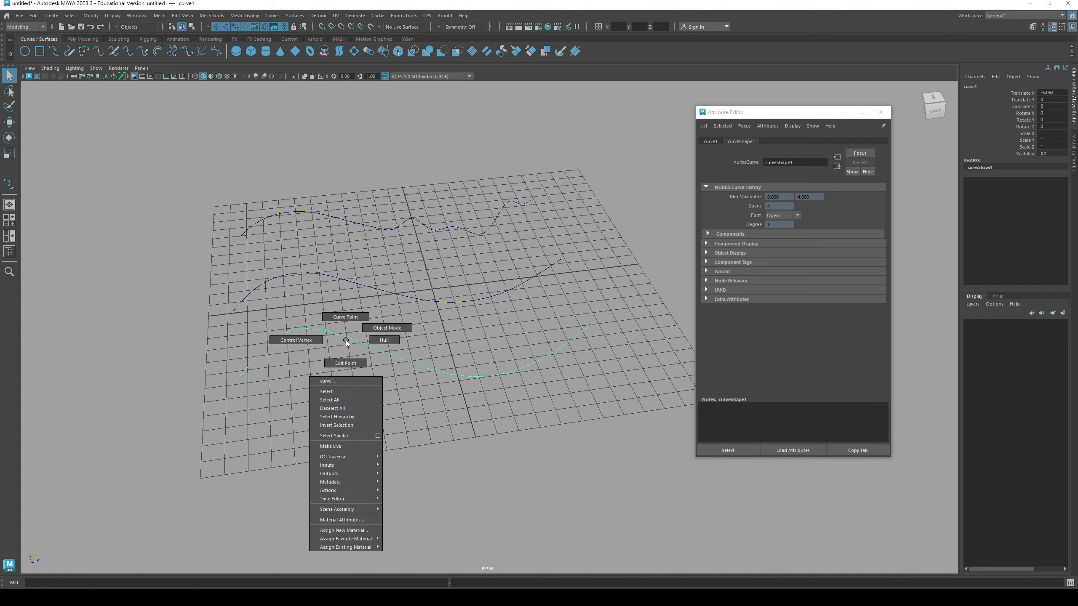
click(334, 318)
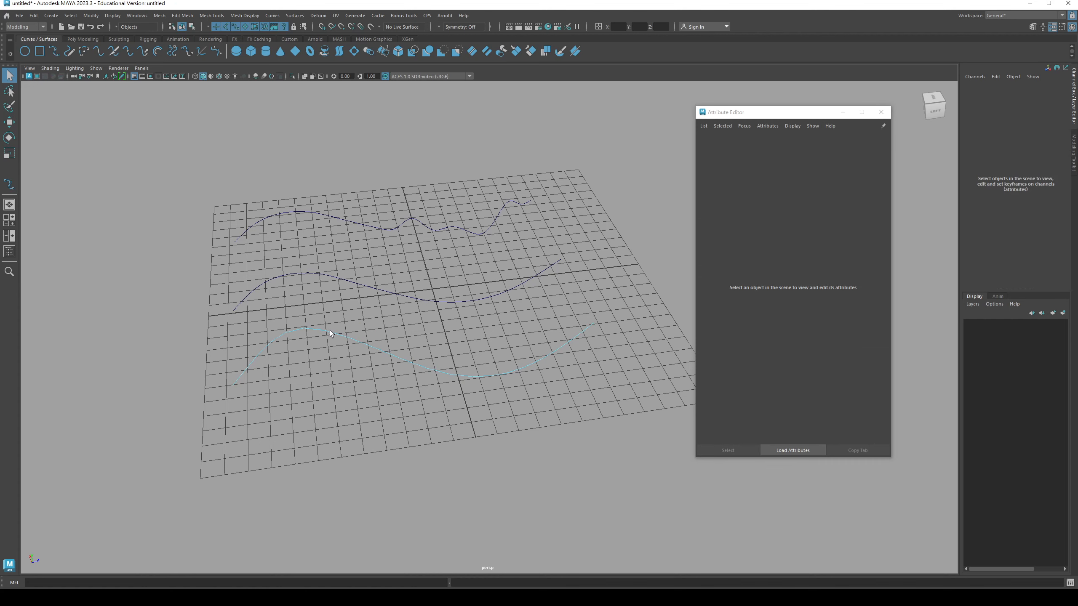
Step: Switch the frontmost curve to Control Vertex mode and select the vertices at the crest and lower bend in turn
alt+drag(329, 331, 367, 348)
right_click(368, 323)
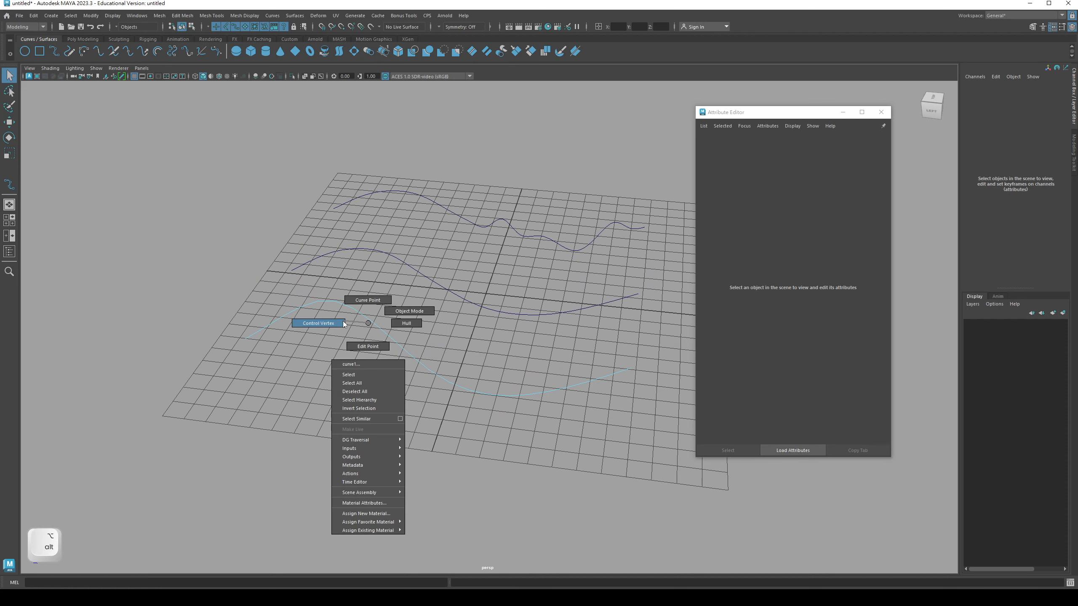
click(344, 324)
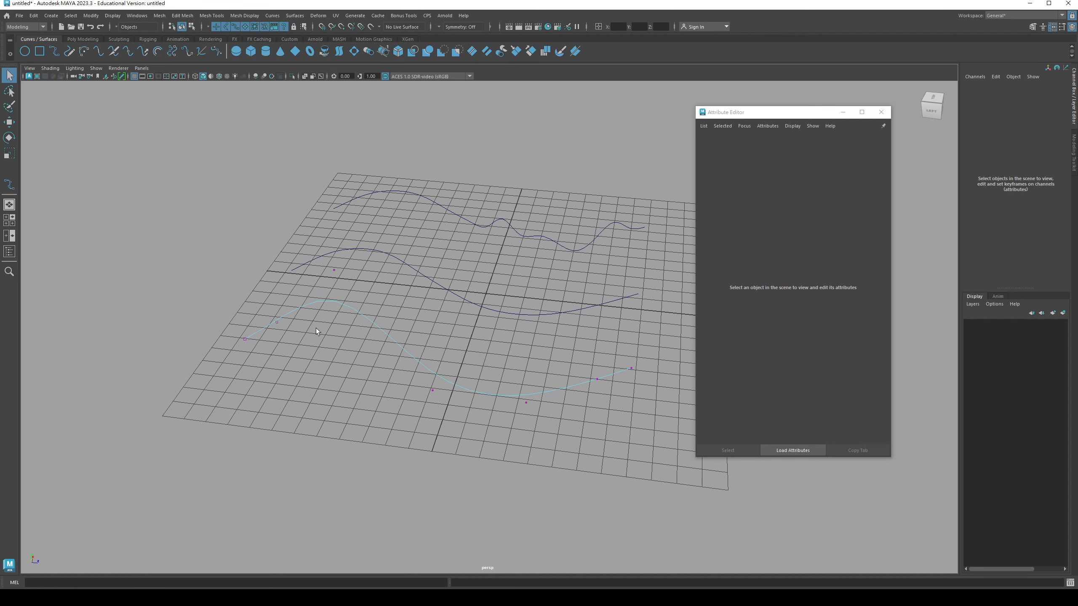
alt+drag(316, 329, 257, 347)
drag(328, 270, 341, 292)
drag(433, 398, 448, 417)
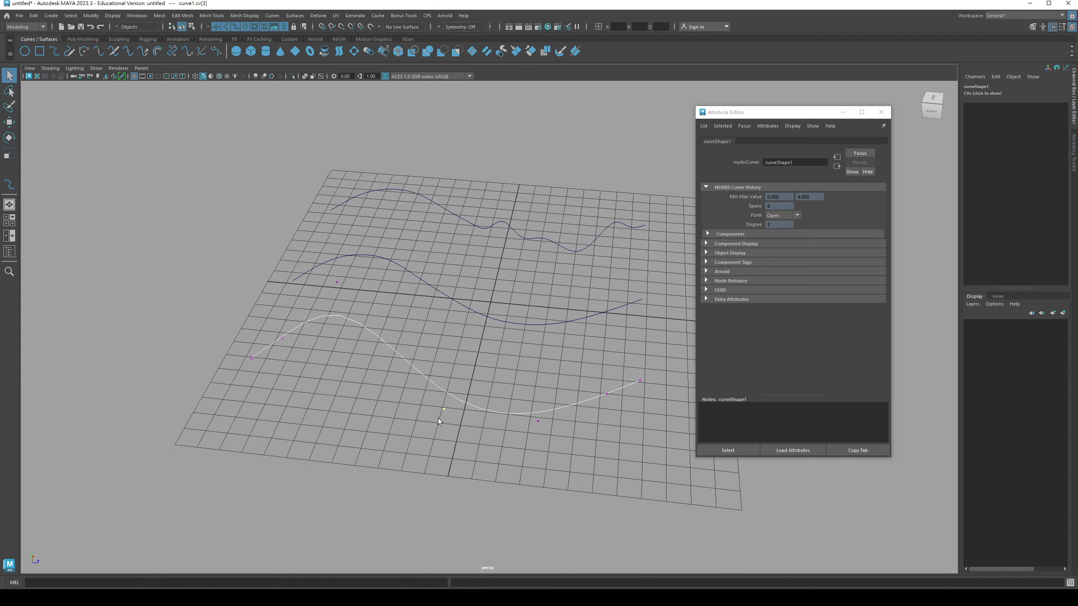
click(294, 343)
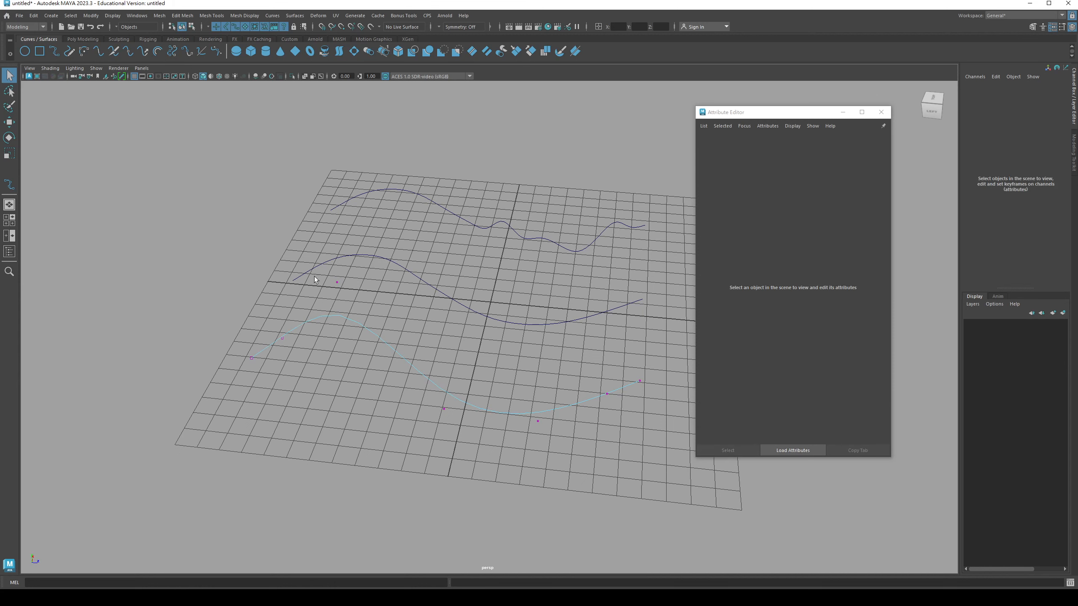
key(ctrl+z)
key(ctrl+z)
key(ctrl+z)
key(ctrl+z)
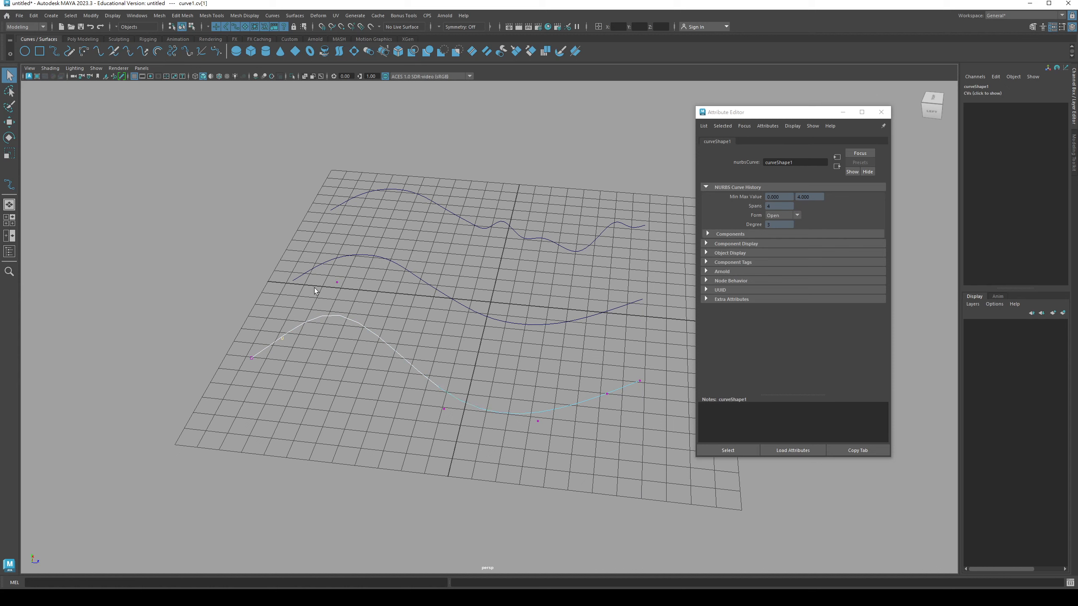
drag(317, 279, 347, 303)
click(351, 321)
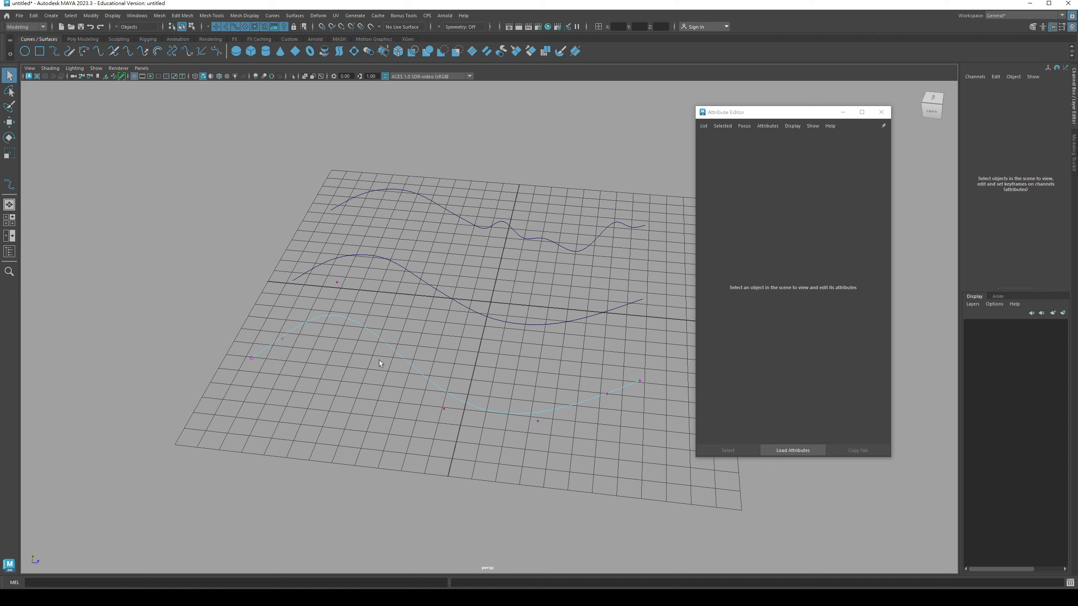
Step: Pick three curve points along the front curve's descending slope and insert knots at them
right_drag(384, 338, 382, 323)
click(363, 327)
key(shift)
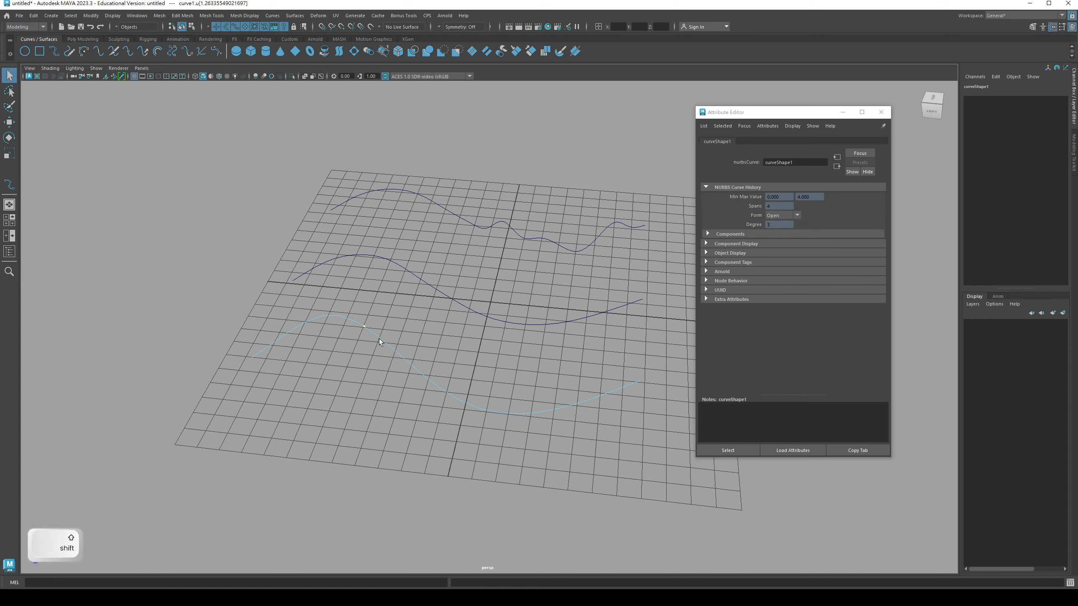
shift+click(417, 369)
alt+drag(403, 252, 329, 213)
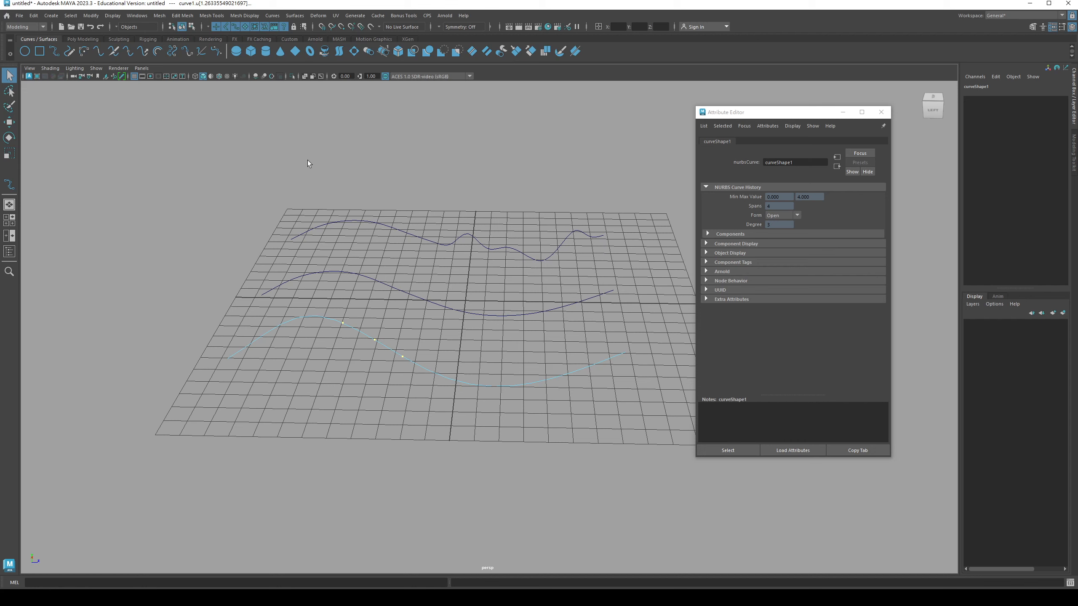
click(276, 17)
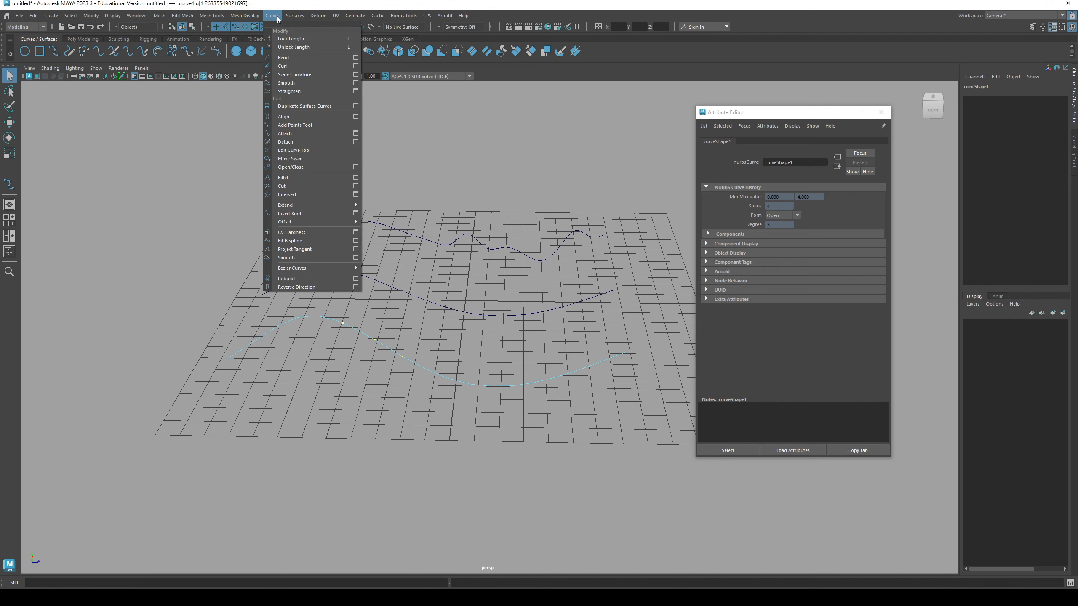
click(315, 213)
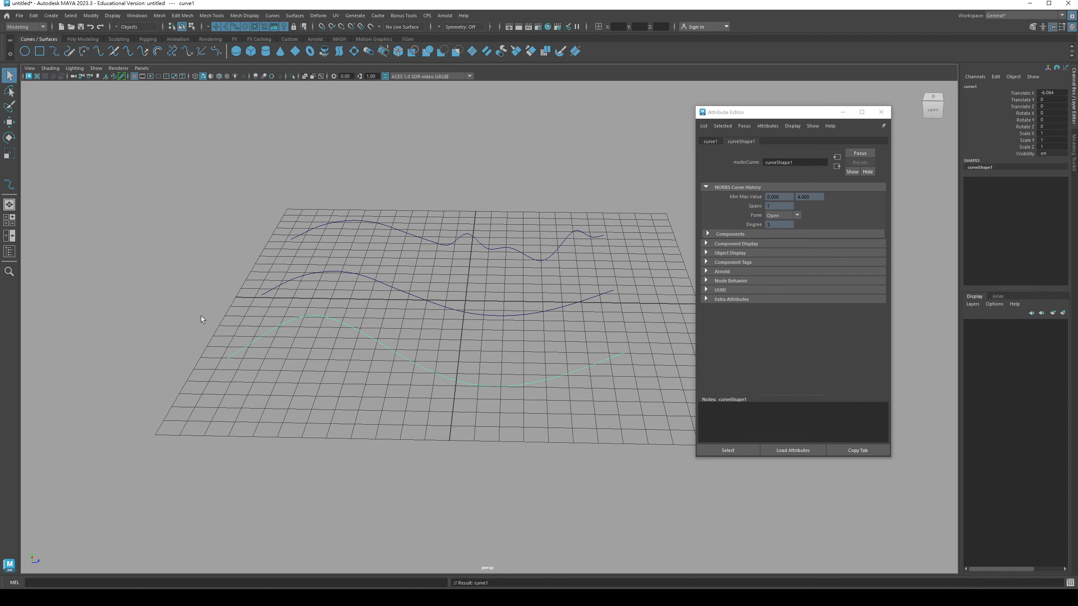
Step: Display the front curve's control vertices and select them in turn to examine the denser area on the slope
right_drag(347, 326, 320, 332)
alt+drag(377, 372, 319, 344)
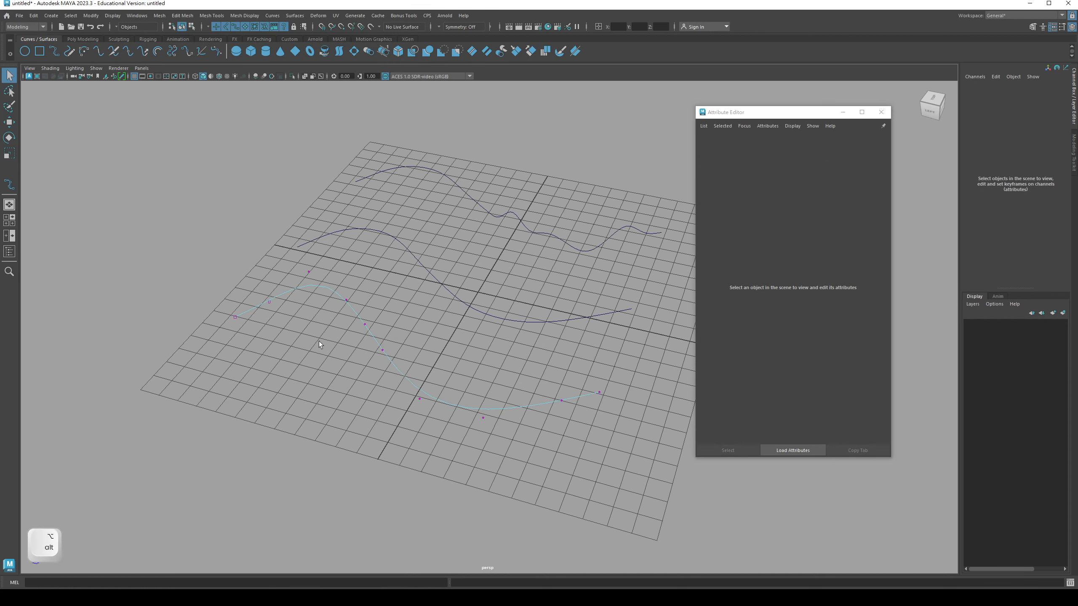
drag(224, 298, 275, 323)
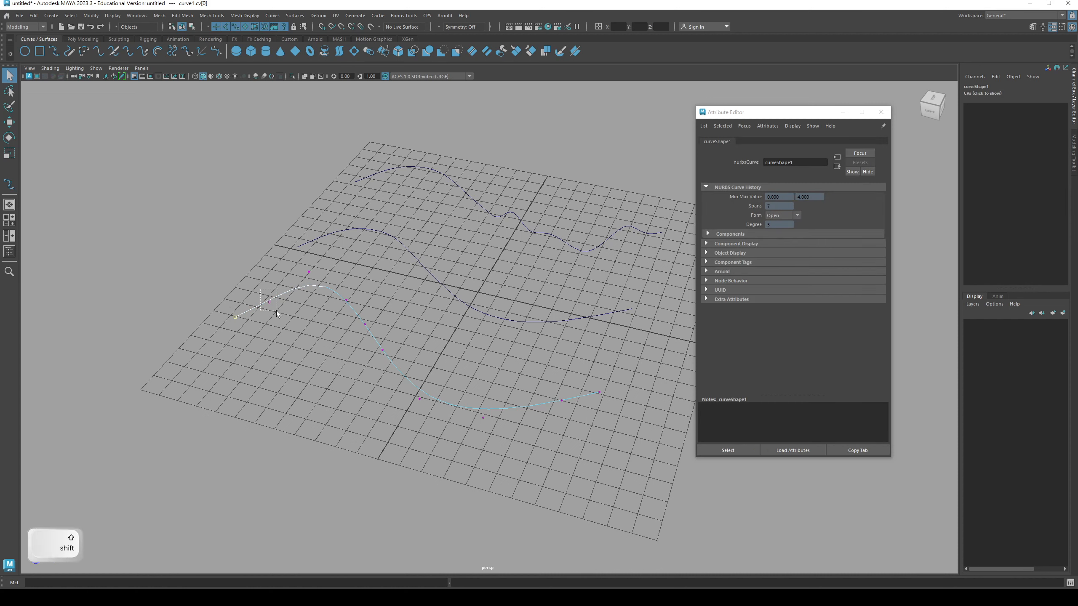
shift+drag(297, 264, 322, 280)
shift+click(381, 351)
shift+drag(408, 391, 422, 405)
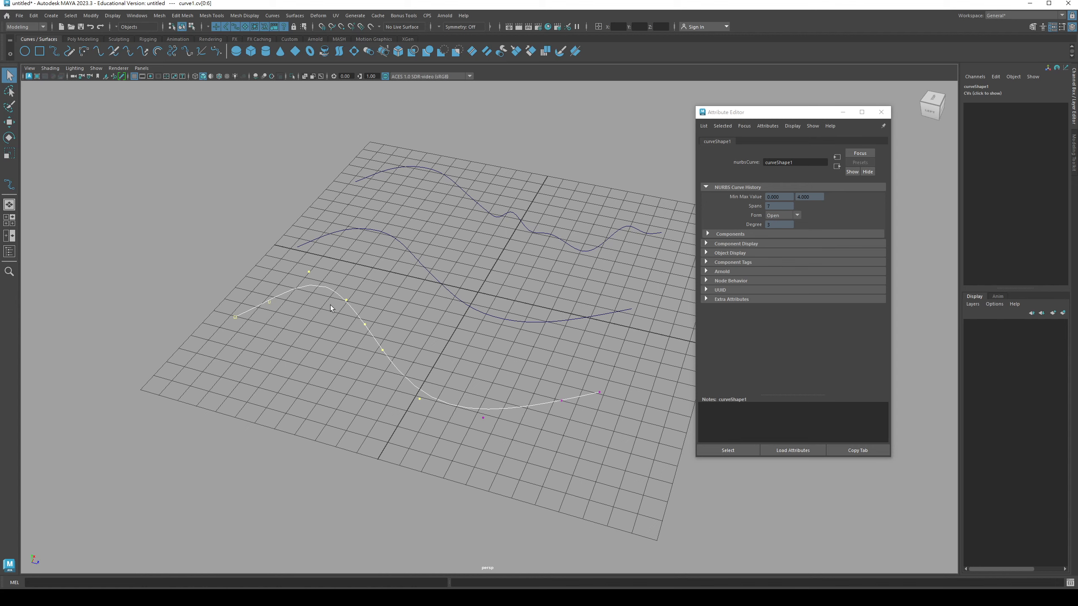
alt+drag(347, 358, 398, 395)
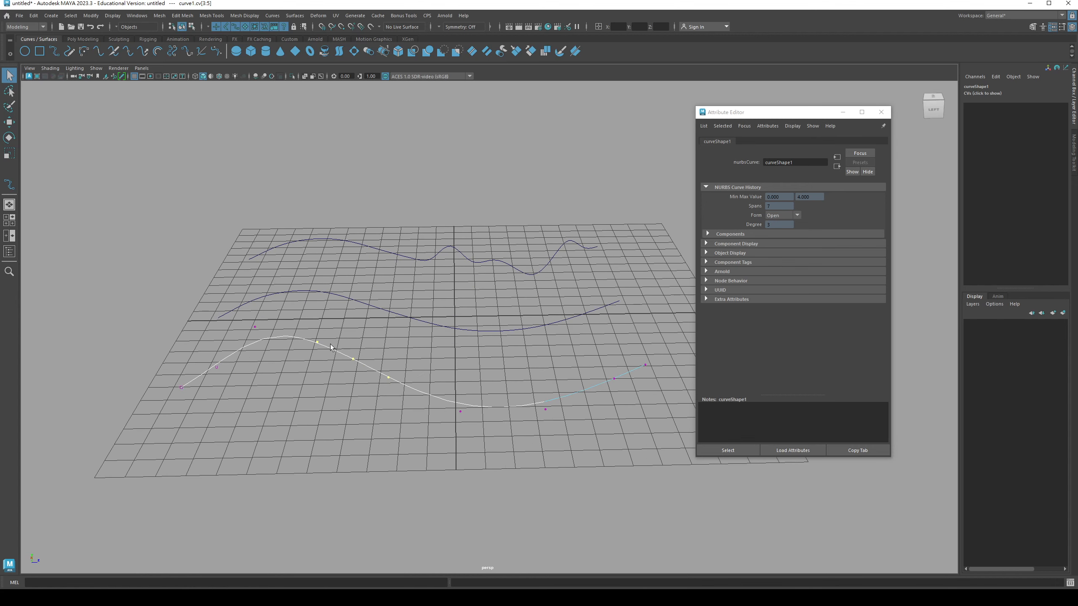
Step: Reshape the front curve's slope by raising one control vertex in the denser area and adjusting the height of the vertex before it
mouse_move(344, 370)
alt+mouse_down()
mouse_move(306, 361)
mouse_move(366, 362)
mouse_move(348, 368)
mouse_move(359, 367)
alt+mouse_up()
key(w)
drag(359, 324, 359, 272)
alt+drag(359, 340, 334, 346)
key(q)
key(w)
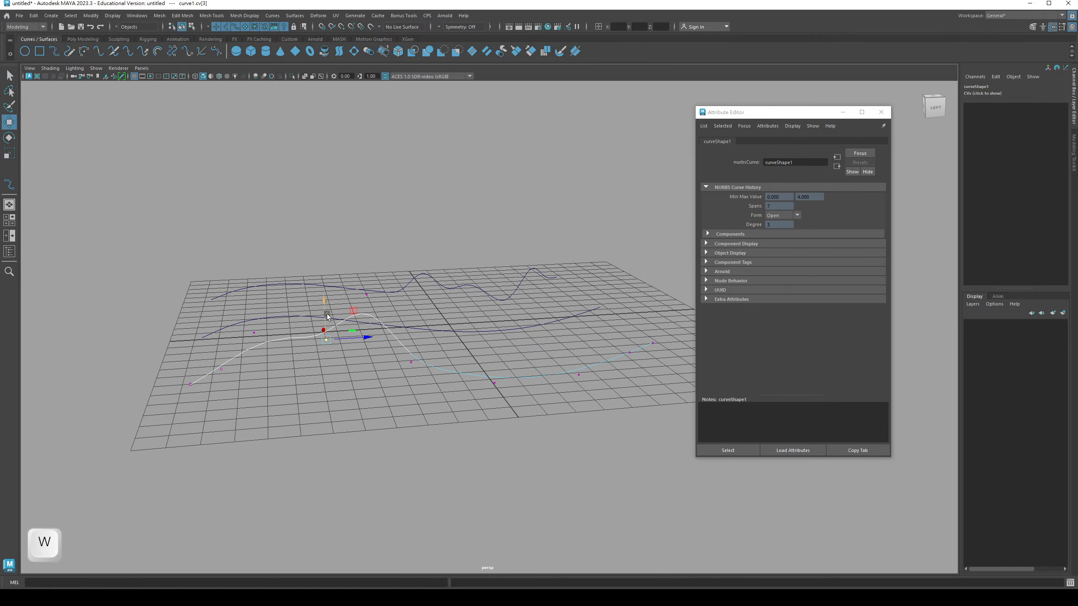
drag(326, 300, 325, 313)
key(q)
Step: Insert a knot at a single curve point in the front curve's trough and display the control vertices there
alt+drag(407, 366, 366, 390)
alt+drag(418, 433, 450, 421)
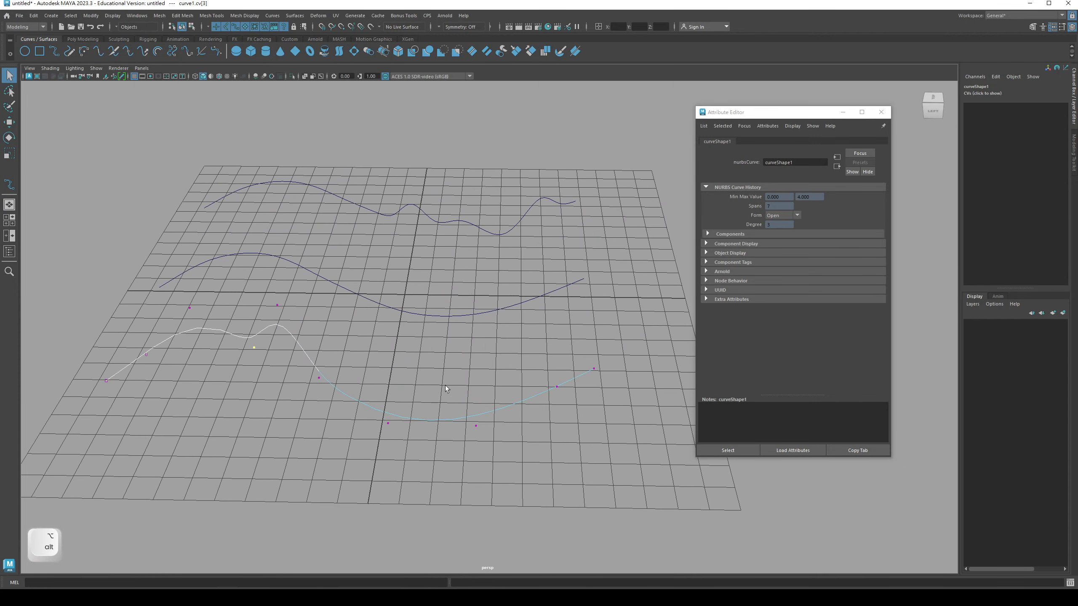
right_click(457, 418)
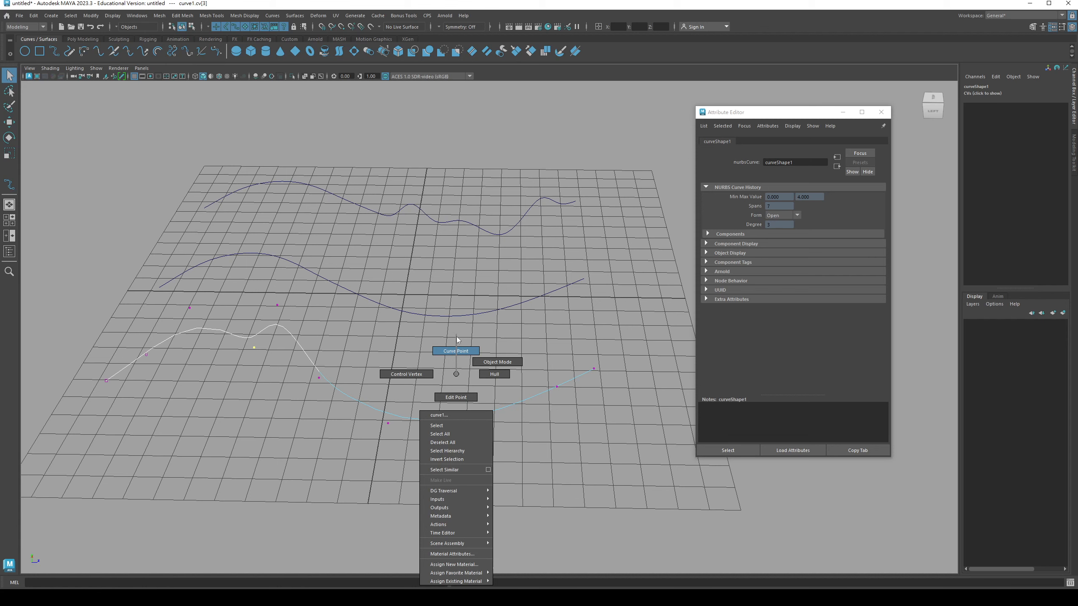
click(444, 349)
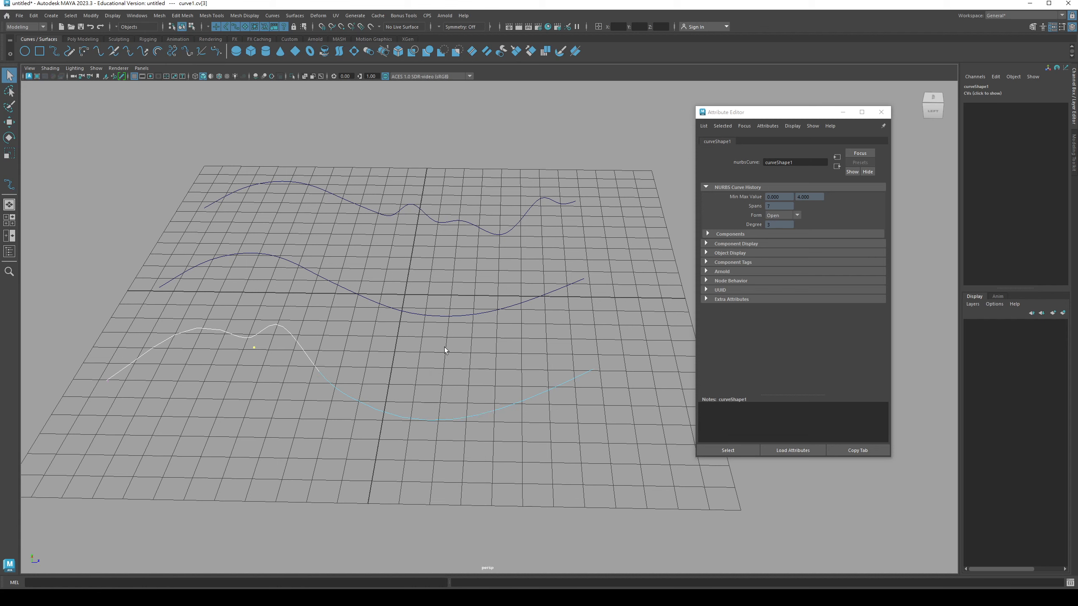
click(446, 422)
click(449, 420)
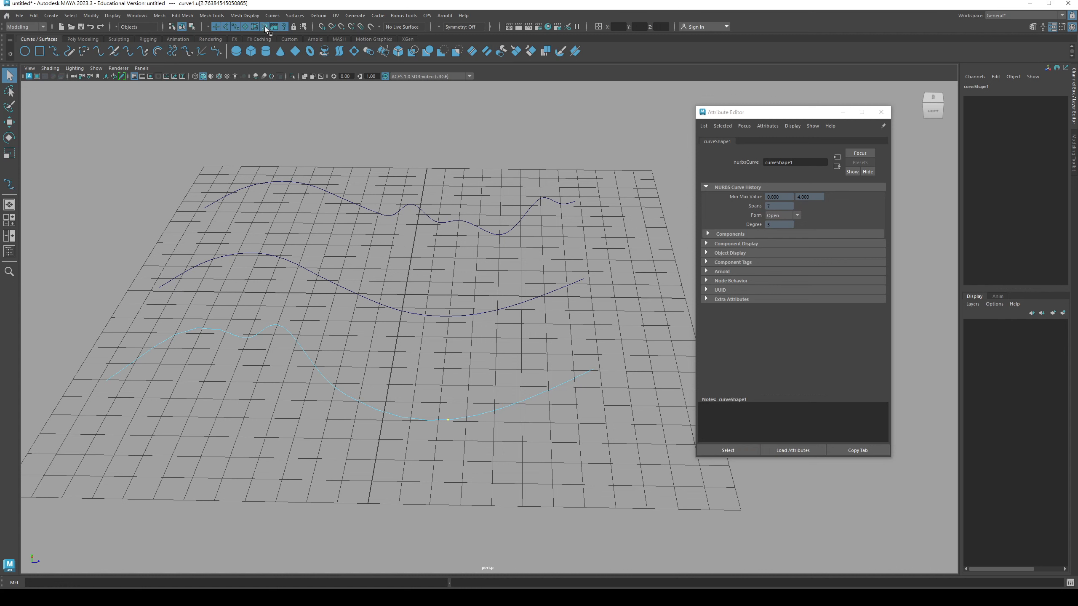
click(270, 17)
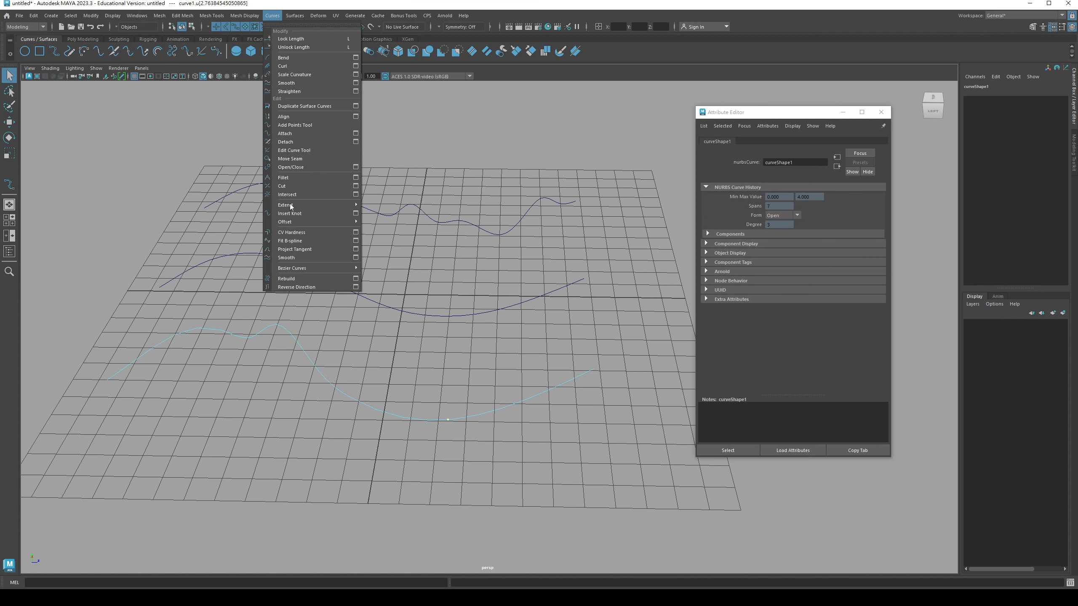
click(308, 214)
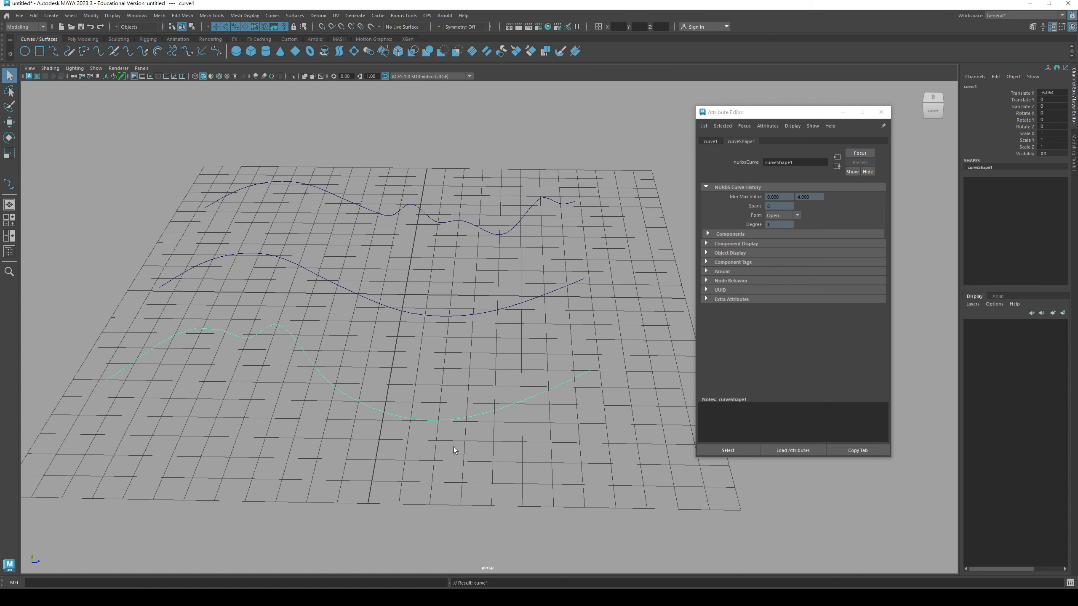
right_drag(442, 374, 385, 376)
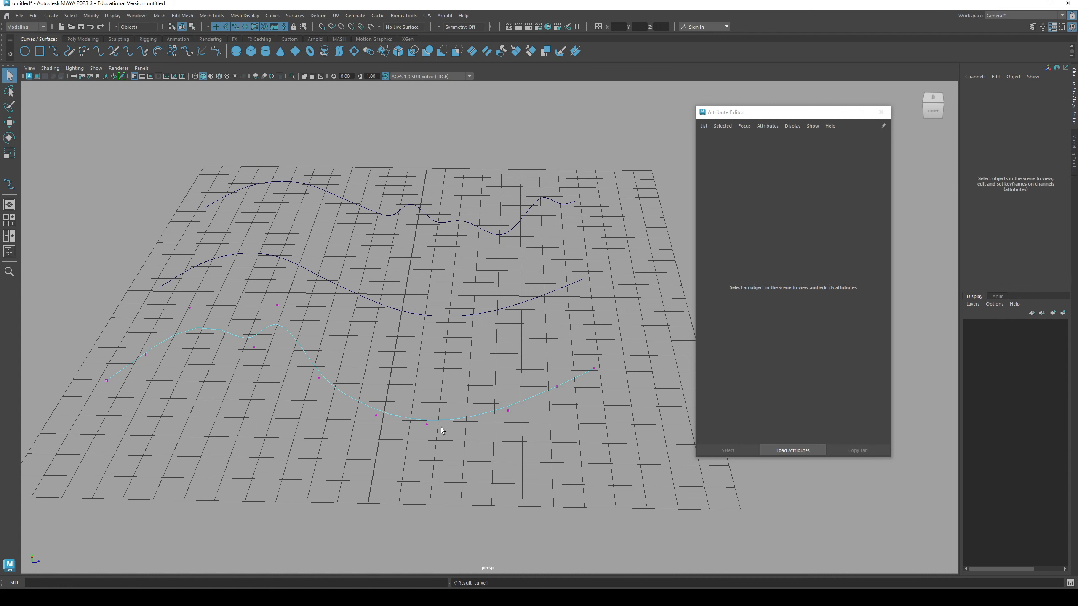
drag(440, 429, 407, 438)
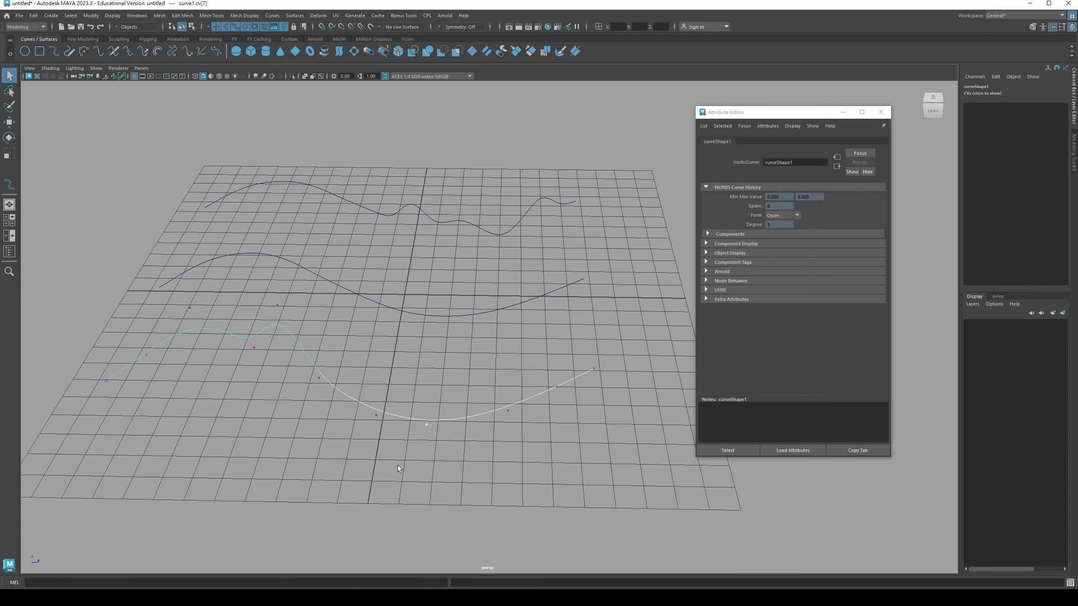
Step: Return to object mode, duplicate the front curve and place the copy beside the original
right_drag(408, 390, 449, 370)
mouse_move(401, 392)
alt+mouse_down()
mouse_move(378, 394)
mouse_move(396, 384)
alt+mouse_up()
click(377, 401)
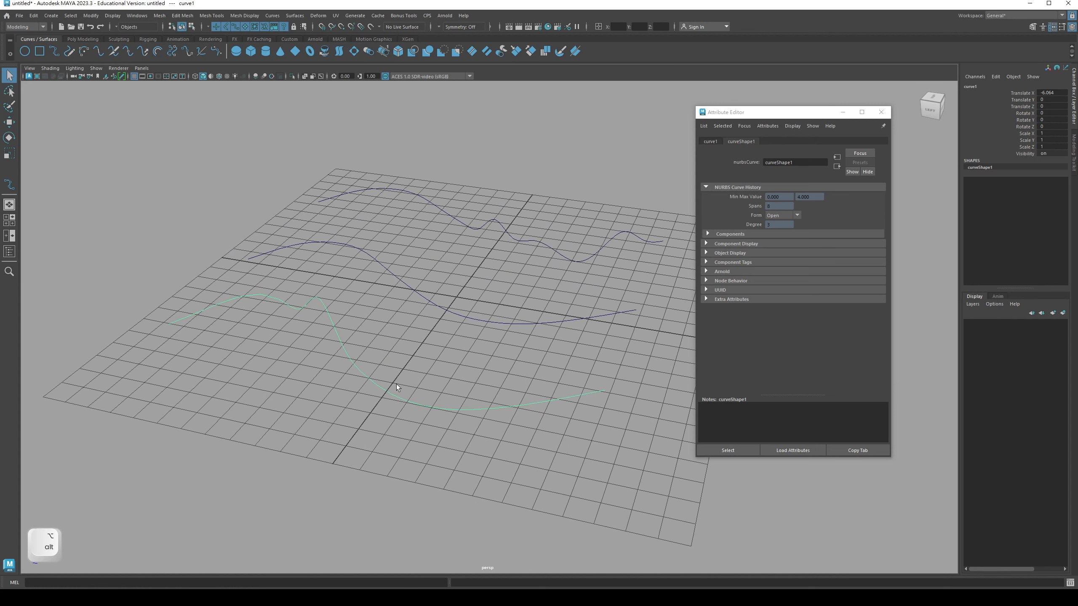
key(ctrl)
key(ctrl+d)
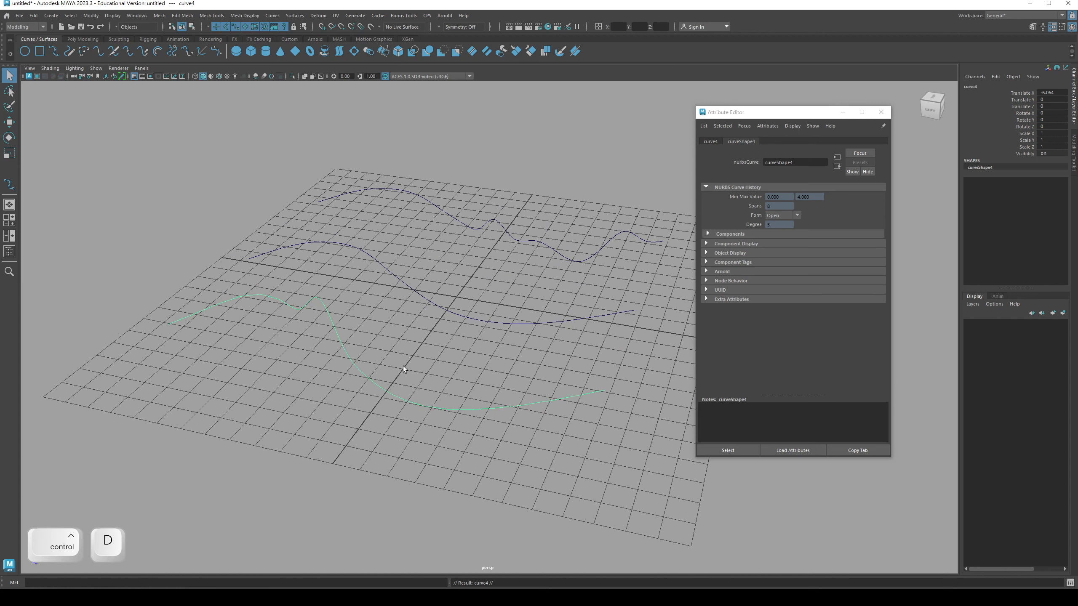
key(w)
drag(423, 342, 516, 213)
key(q)
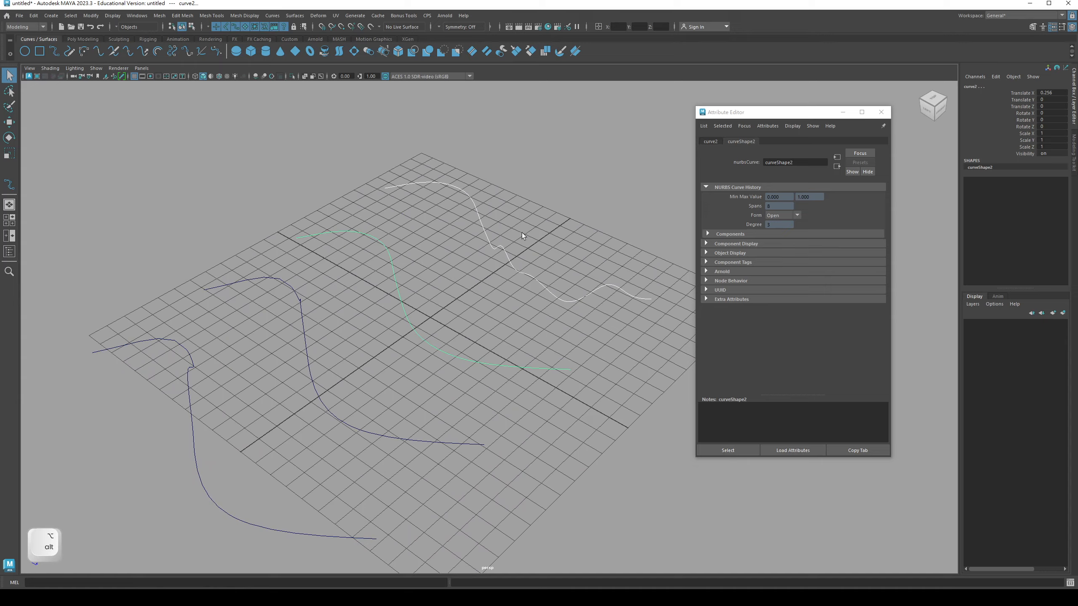
Step: Delete the two older rear curves and move the remaining pair towards the middle of the grid
key(Delete)
drag(331, 337, 433, 343)
key(w)
key(q)
alt+drag(390, 371, 389, 340)
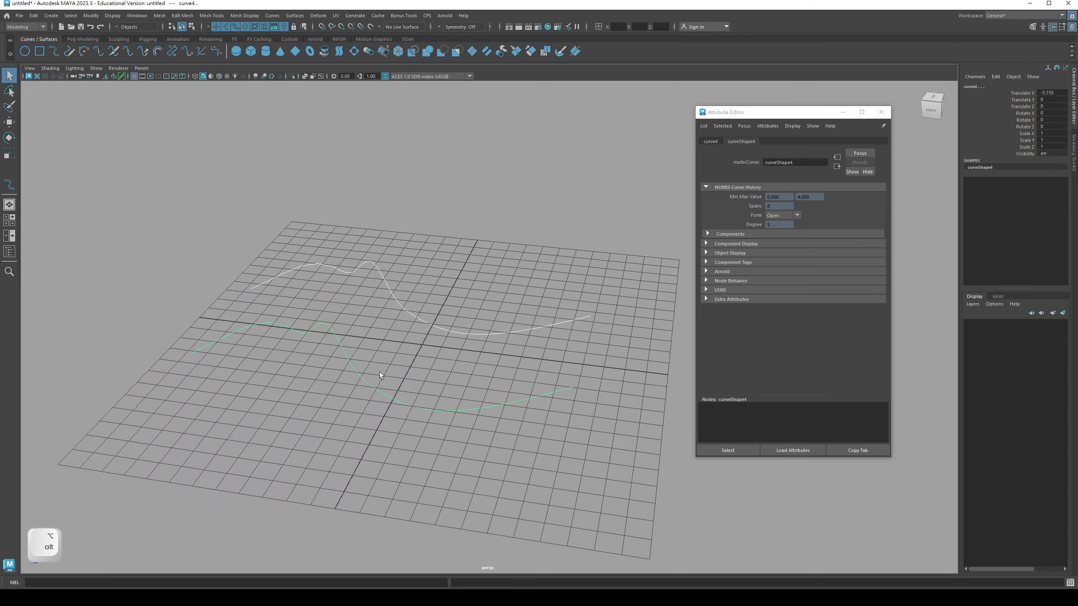
Step: Show the control vertices of both curves and compare how they are distributed, then return to object selection
key(F8)
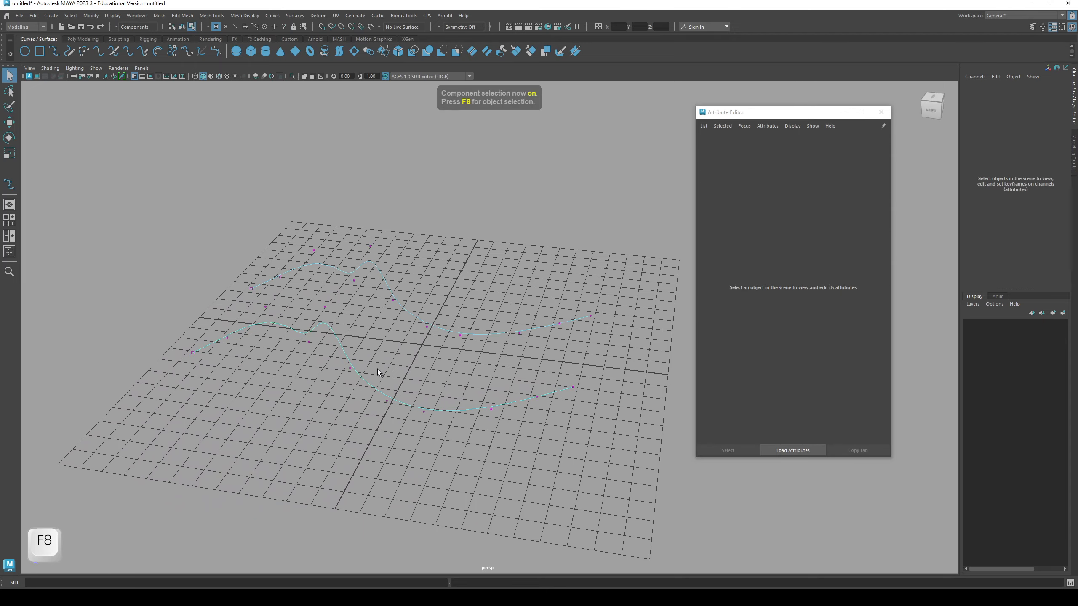
alt+drag(380, 369, 368, 455)
right_drag(311, 374, 352, 362)
alt+drag(308, 342, 319, 329)
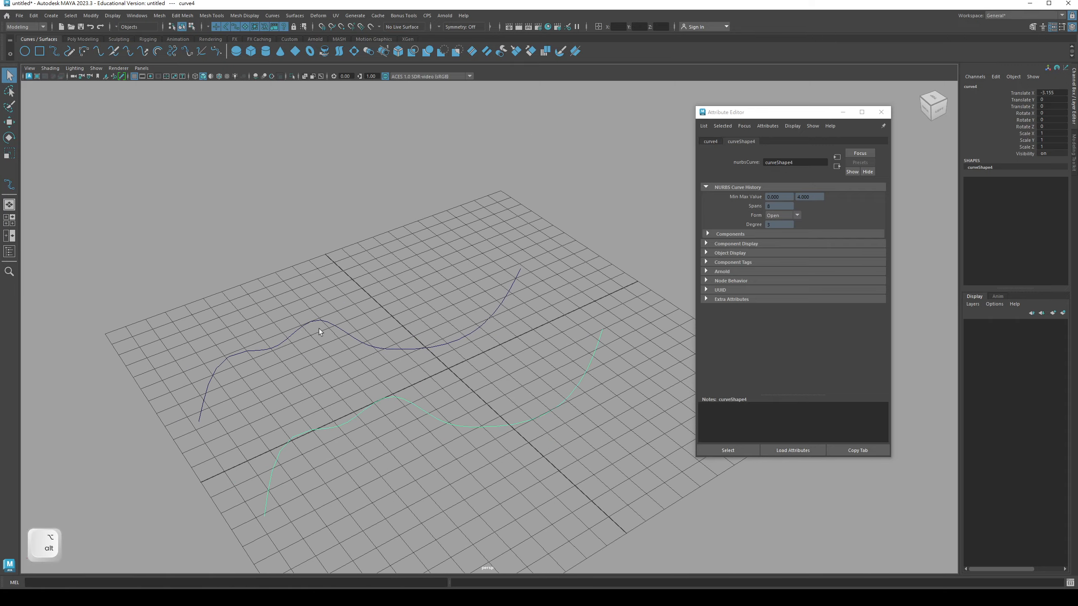
alt+drag(373, 381, 381, 311)
key(F8)
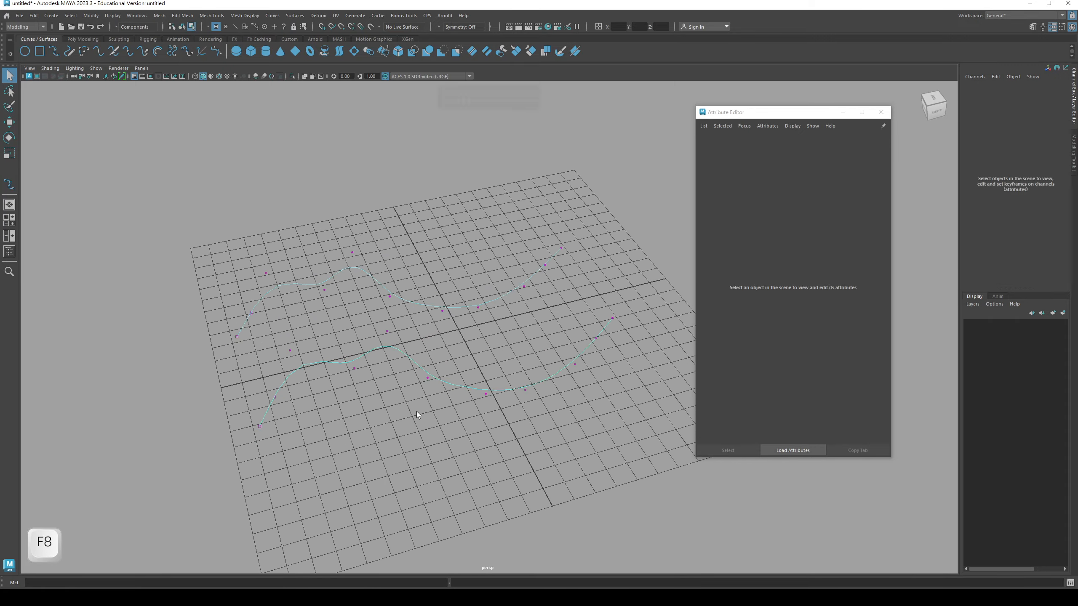
mouse_move(416, 411)
alt+mouse_down()
mouse_move(372, 374)
mouse_move(411, 400)
alt+mouse_up()
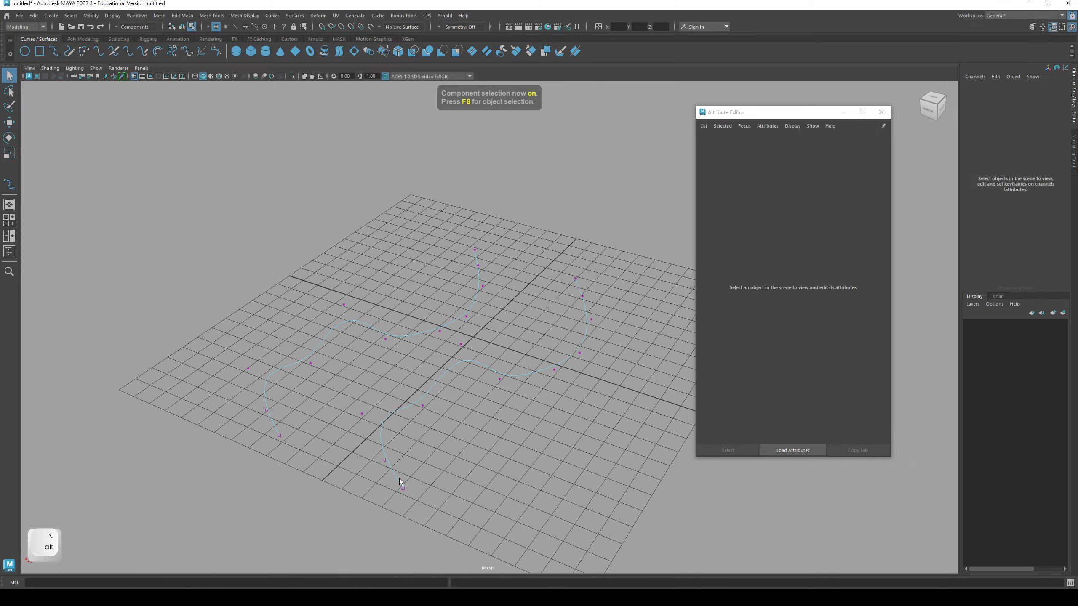
alt+drag(399, 478, 338, 515)
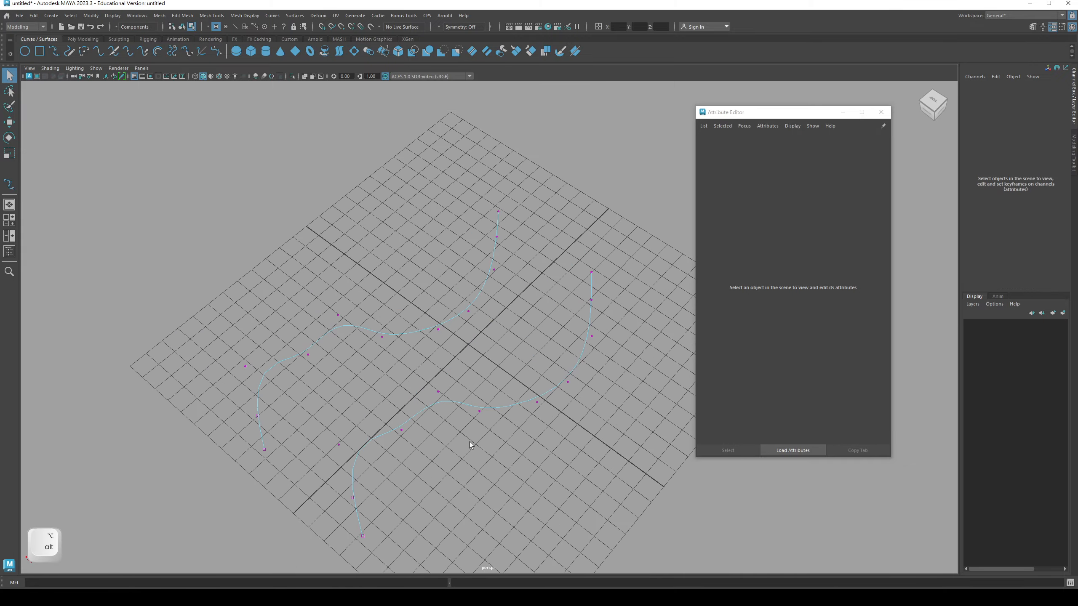
alt+drag(470, 442, 488, 379)
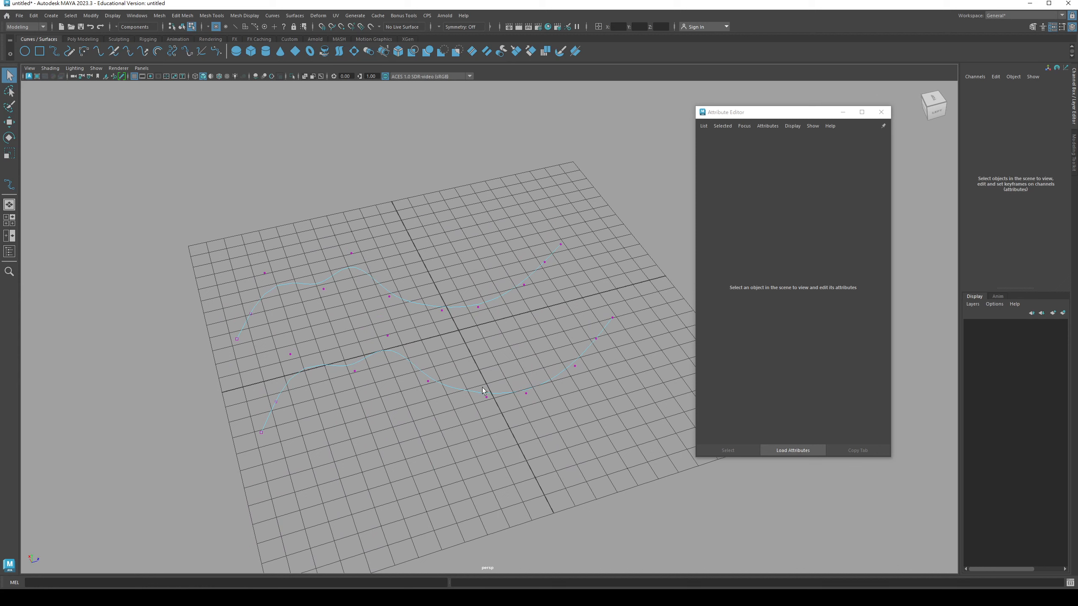
key(F8)
click(450, 411)
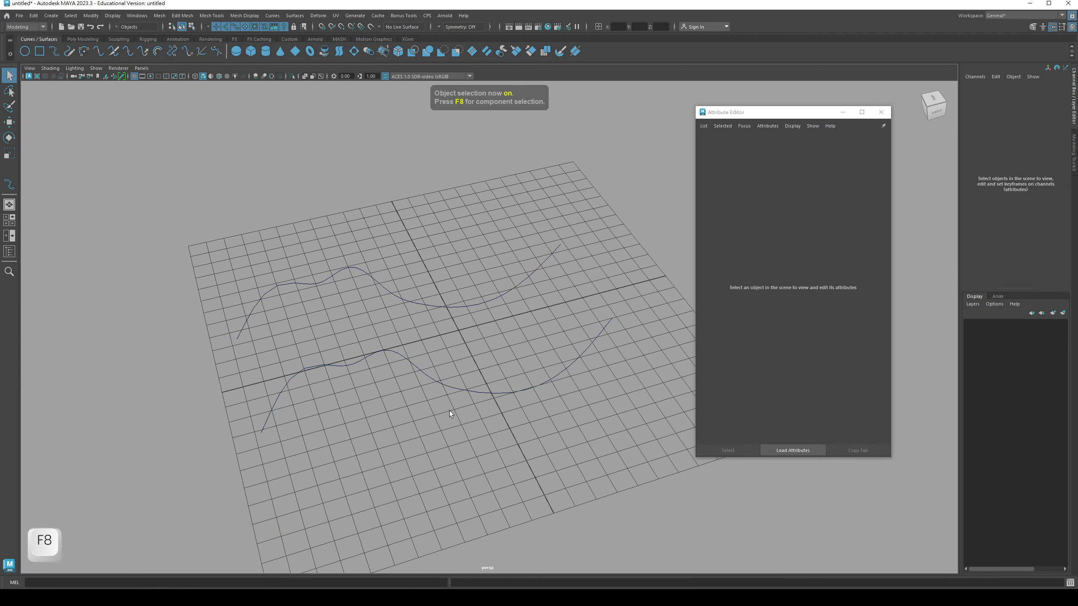
Step: Select the front curve and open the Rebuild Curve options with the settings reset to their defaults
alt+drag(450, 411, 375, 352)
key(q)
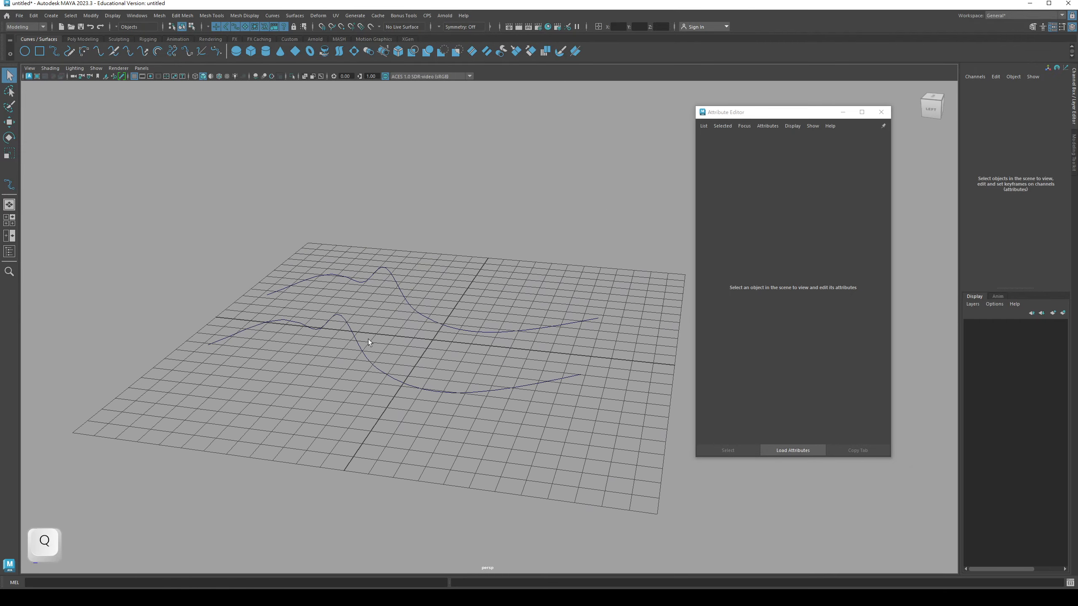
click(368, 339)
alt+drag(286, 399, 311, 414)
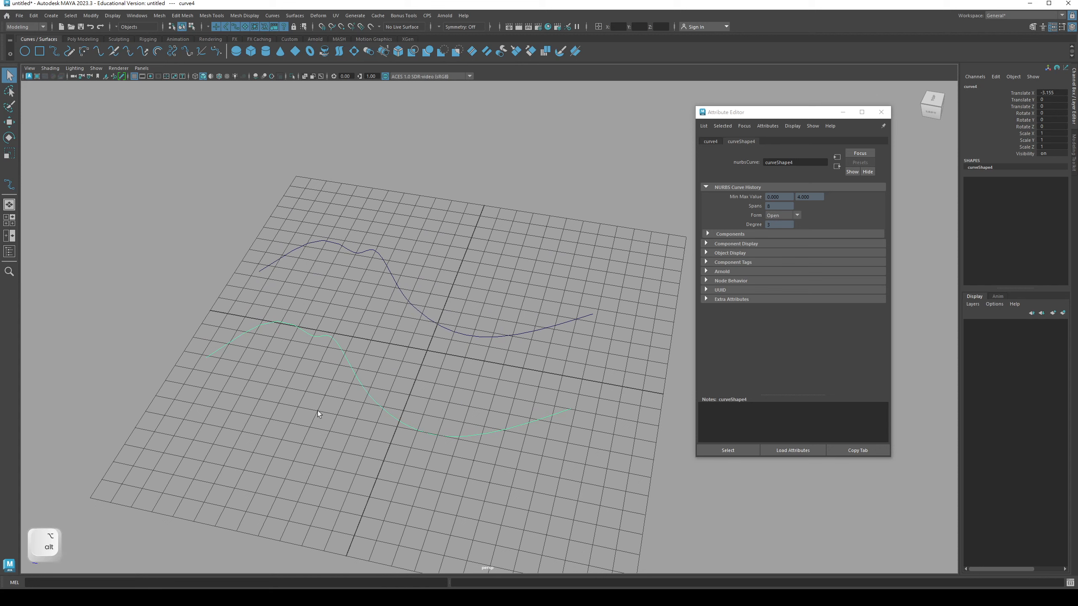
click(269, 17)
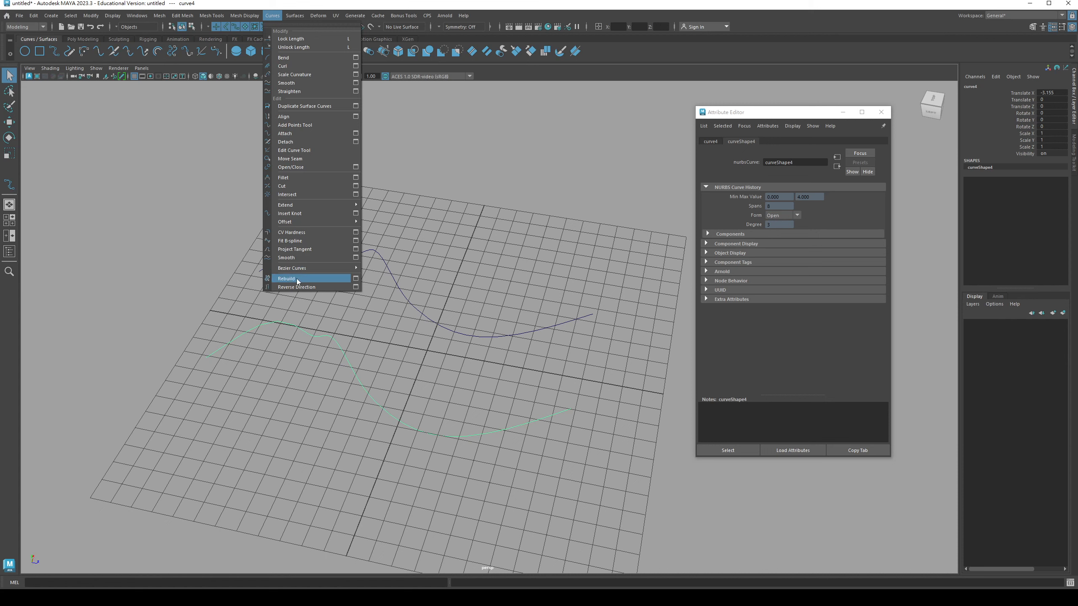
click(356, 278)
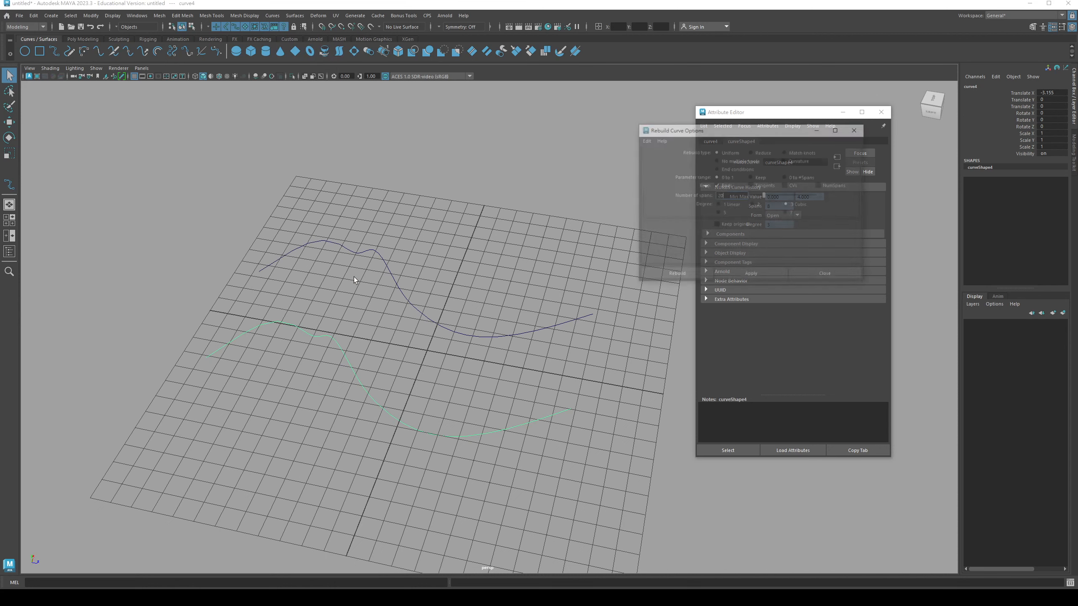
drag(719, 135, 531, 109)
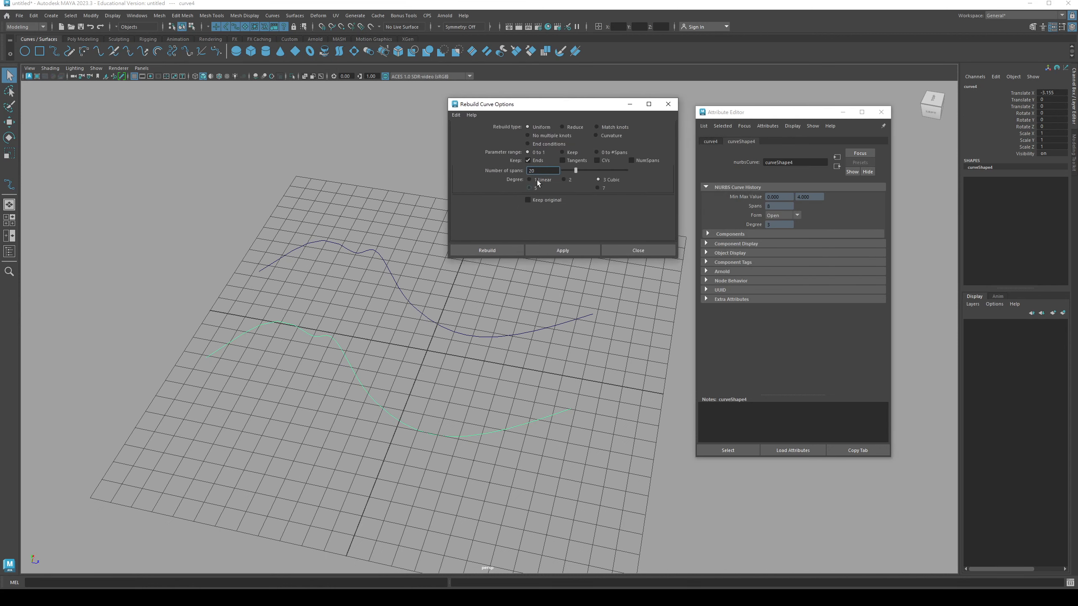
click(453, 114)
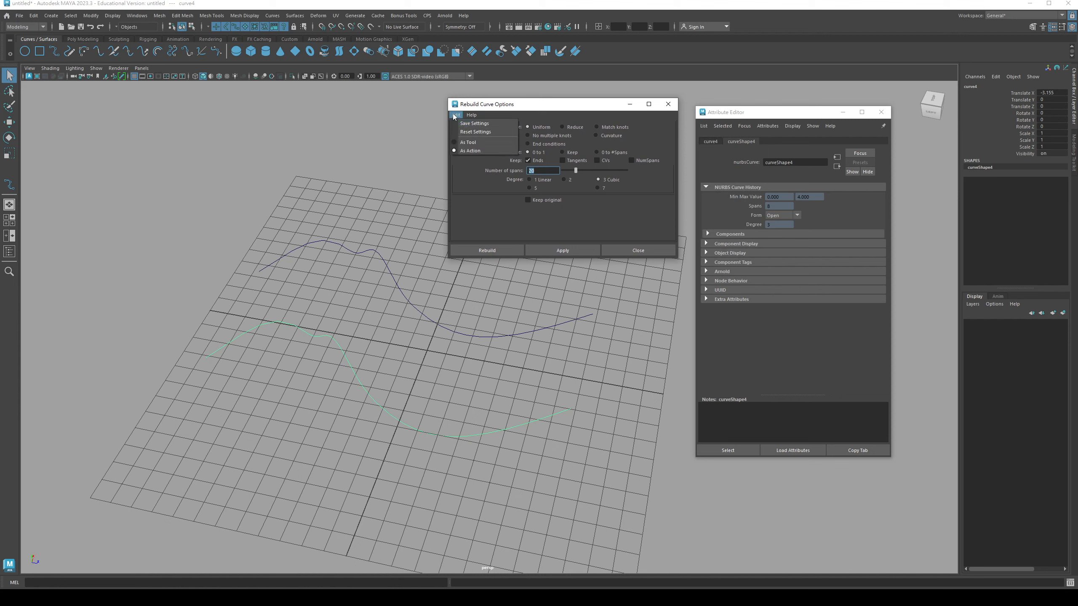
click(481, 133)
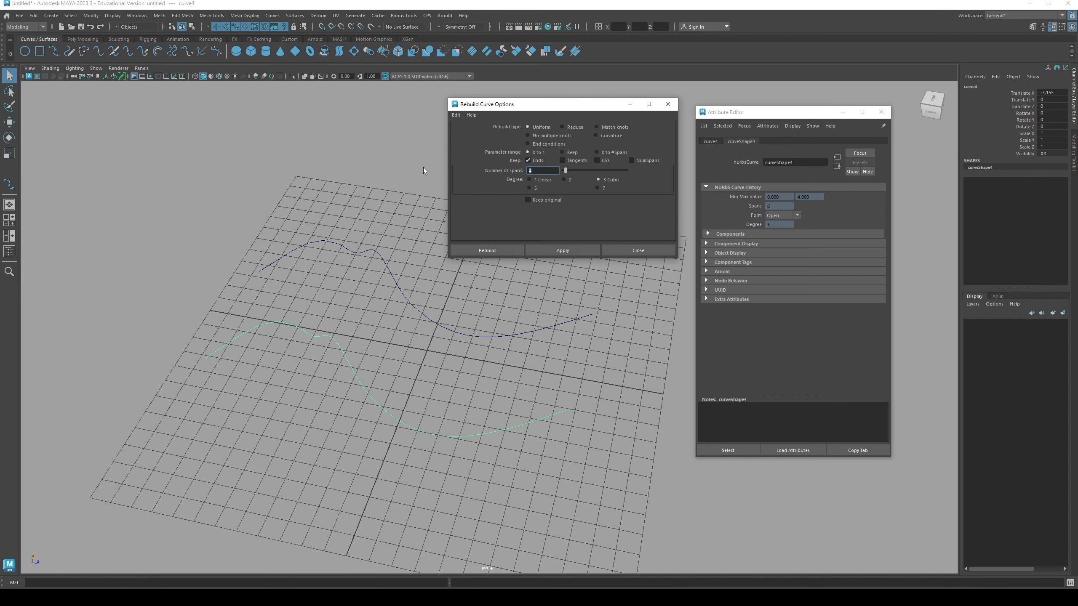
Step: Rebuild the front curve uniformly with 12 spans and cubic degree, keeping its ends
alt+drag(396, 364, 359, 371)
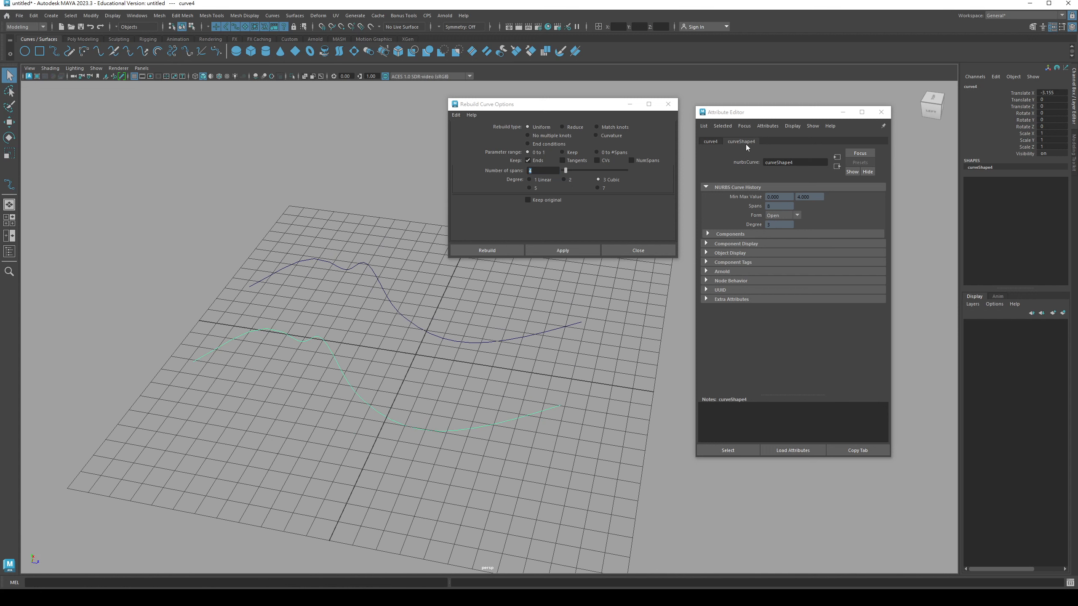
drag(757, 113, 778, 173)
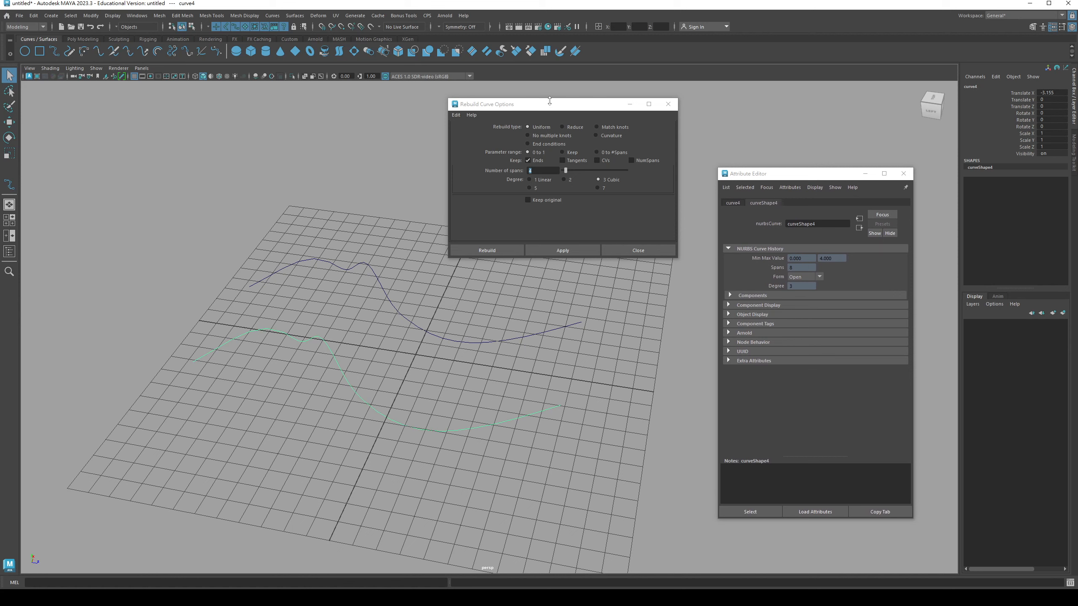
click(524, 168)
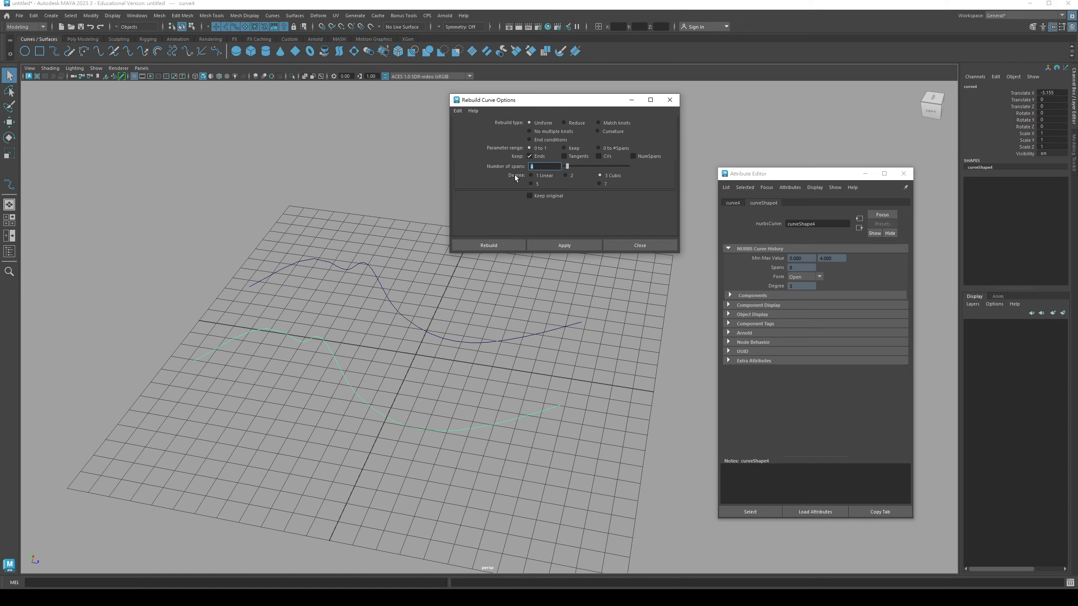
alt+drag(348, 369, 388, 337)
drag(543, 169, 518, 169)
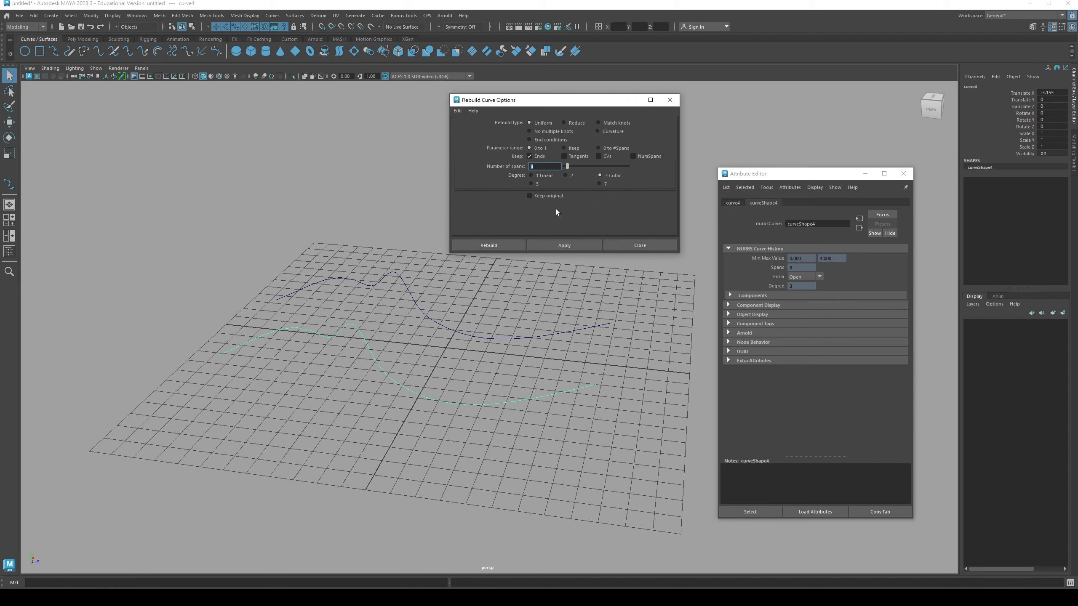
text(12)
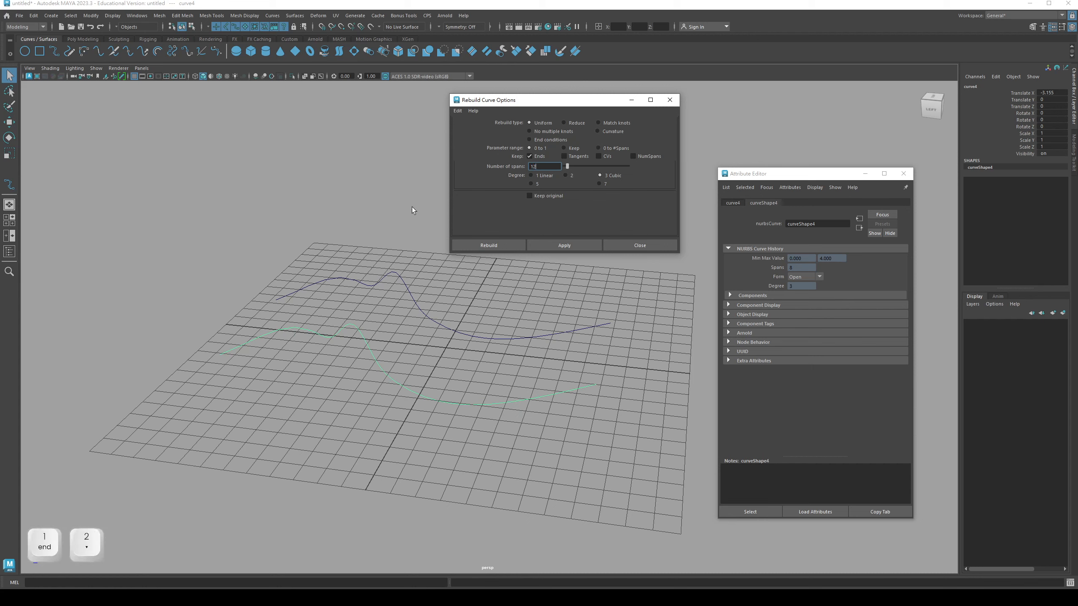
click(493, 245)
alt+drag(342, 360, 441, 344)
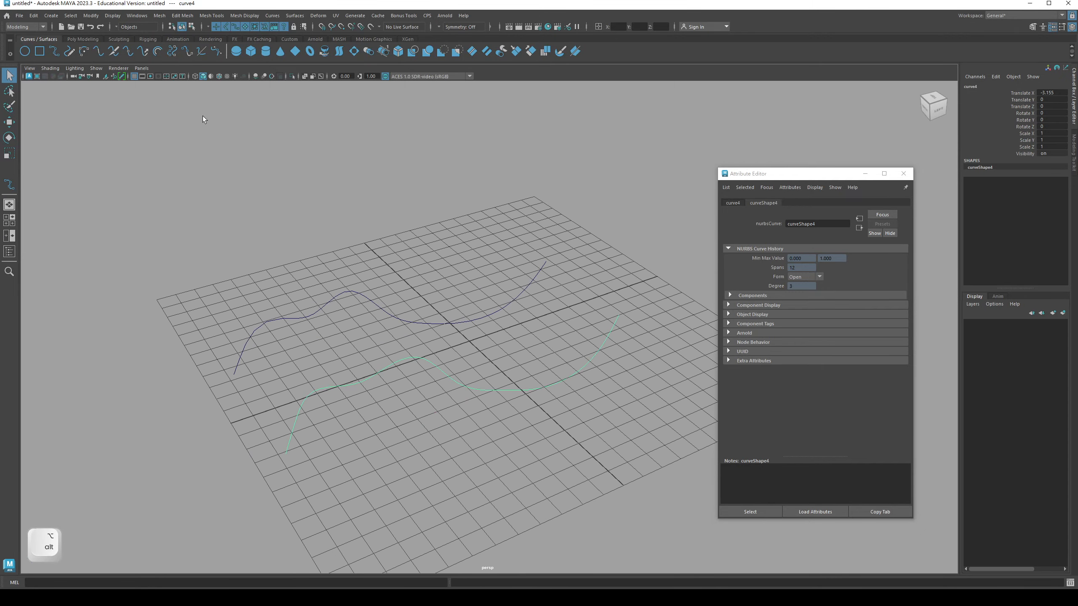
Step: Hide the viewport grid and select each curve in turn to compare the shapes and span counts of the original and rebuilt curves
click(135, 76)
alt+drag(343, 297, 371, 301)
click(313, 264)
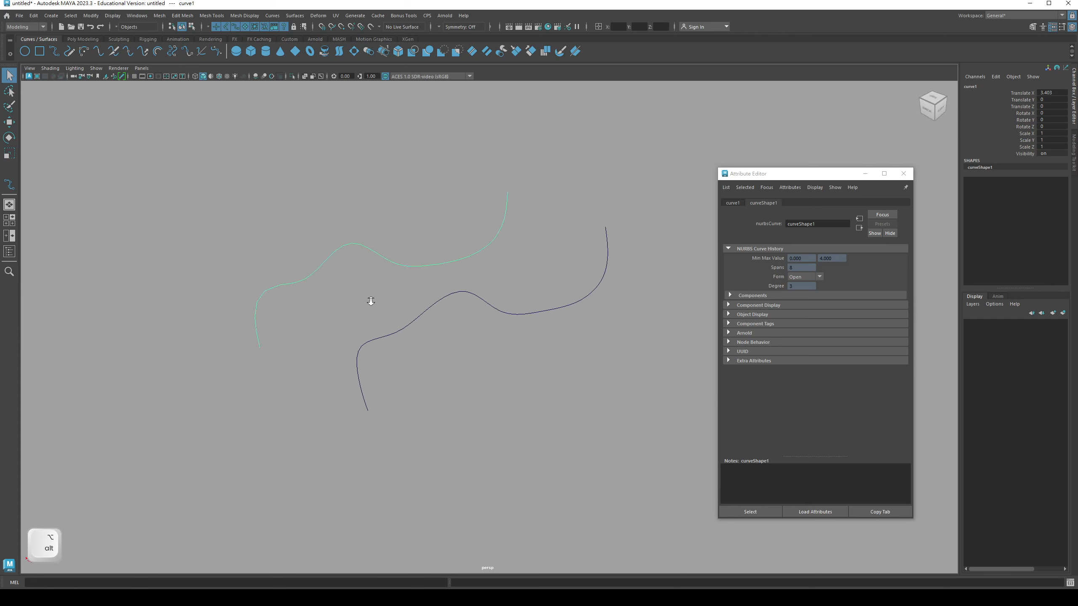
alt+right_drag(370, 302, 546, 321)
alt+middle_drag(389, 295, 421, 292)
mouse_move(421, 293)
alt+mouse_down()
mouse_move(399, 291)
mouse_move(436, 296)
mouse_move(413, 296)
alt+mouse_up()
drag(255, 218, 434, 422)
mouse_move(465, 393)
alt+mouse_down()
mouse_move(455, 399)
mouse_move(449, 377)
alt+mouse_up()
drag(402, 333, 433, 371)
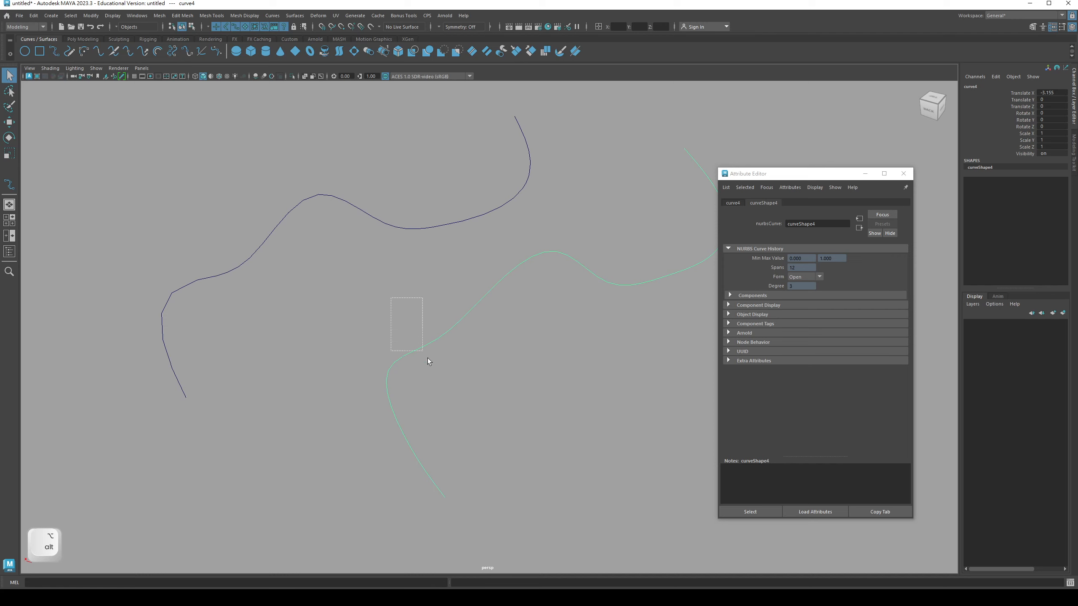
drag(323, 268, 247, 193)
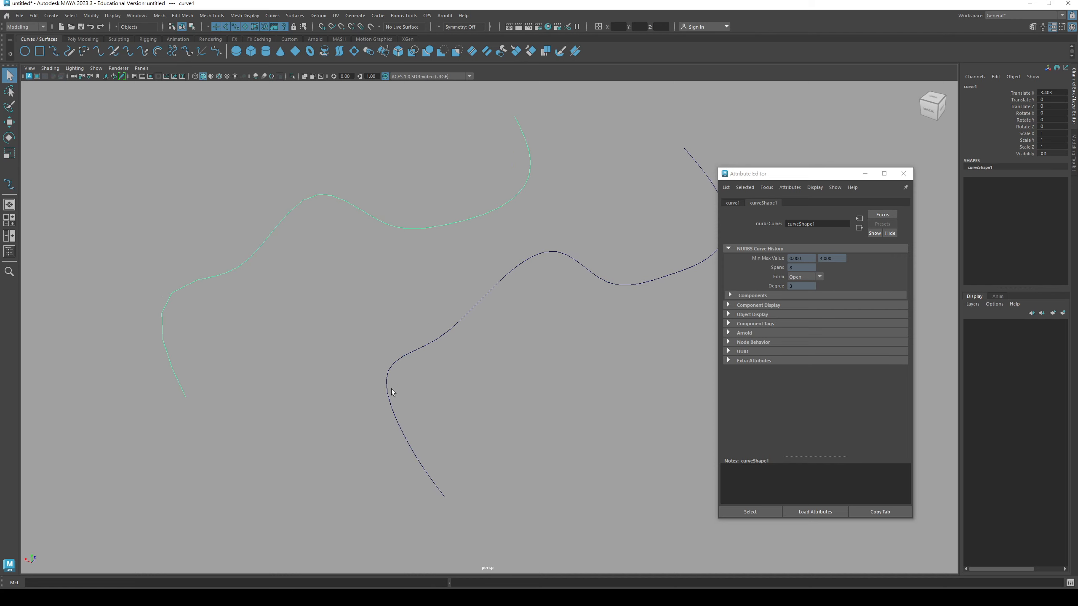
alt+drag(411, 375, 242, 203)
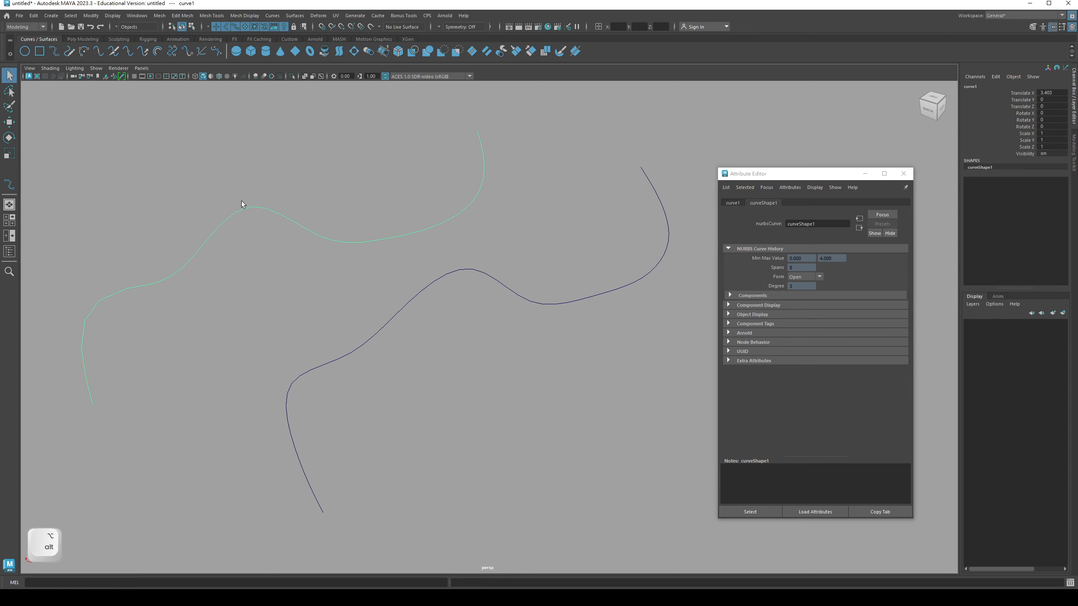
click(419, 283)
alt+drag(418, 336, 431, 297)
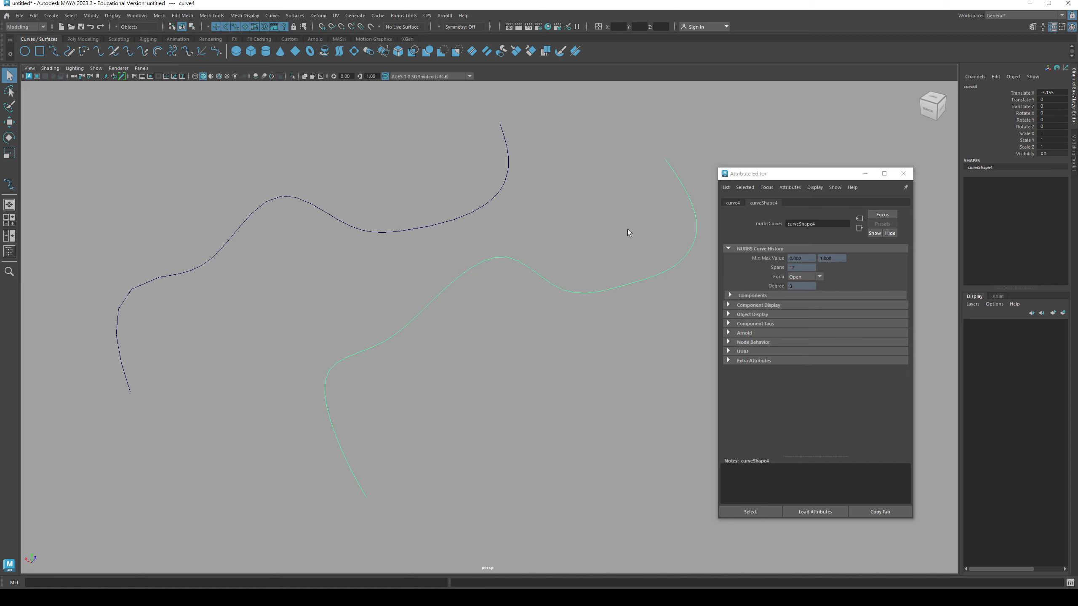
Step: Check the original curve's spans, select both curves and display their control vertices to compare the point distribution
click(386, 230)
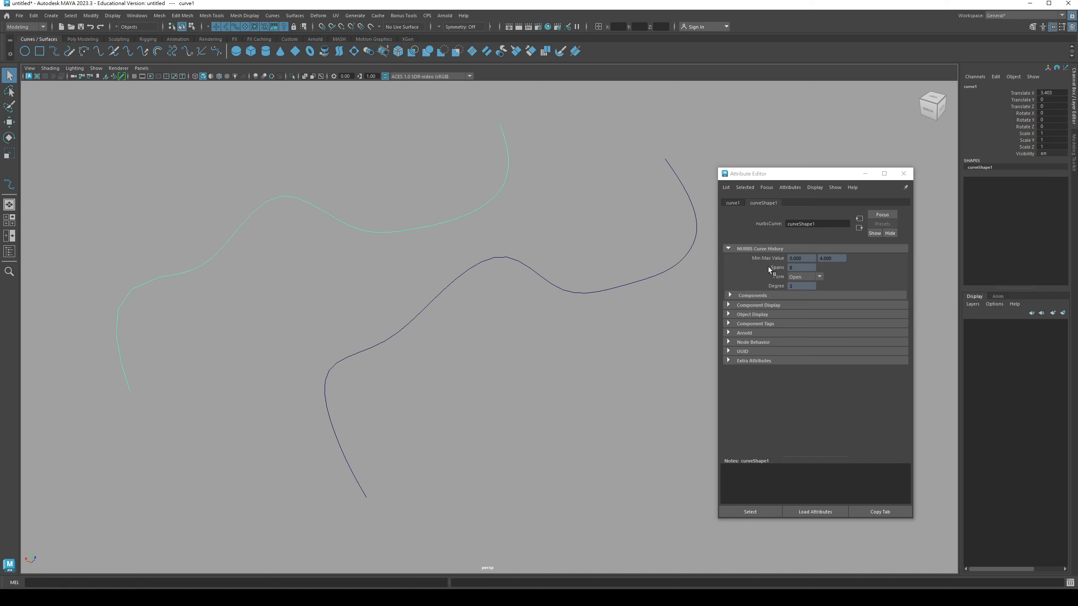
alt+right_drag(401, 238, 352, 235)
alt+middle_drag(352, 235, 374, 241)
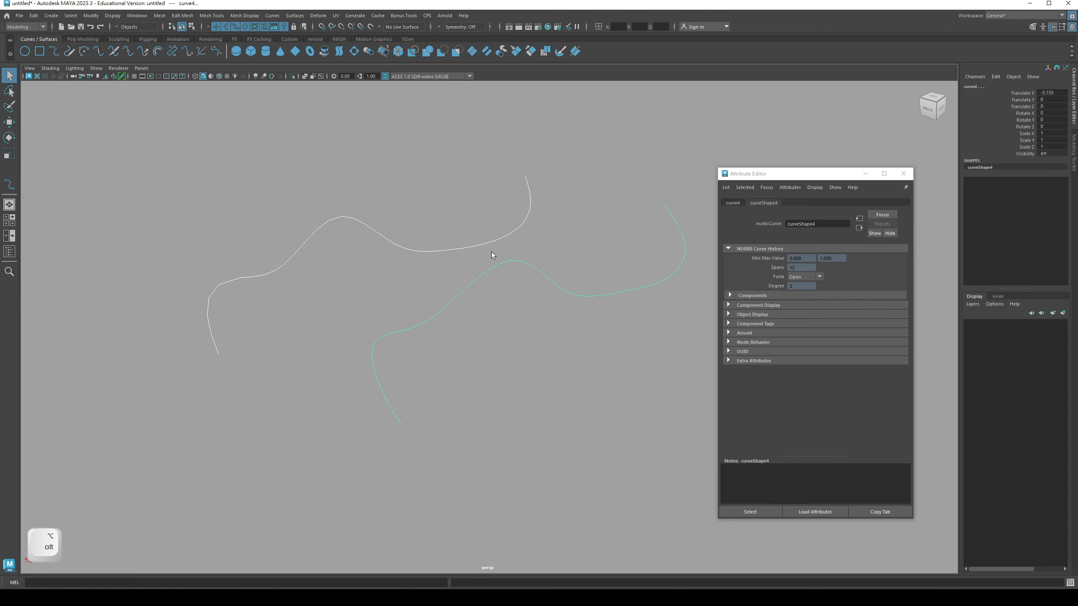
key(F8)
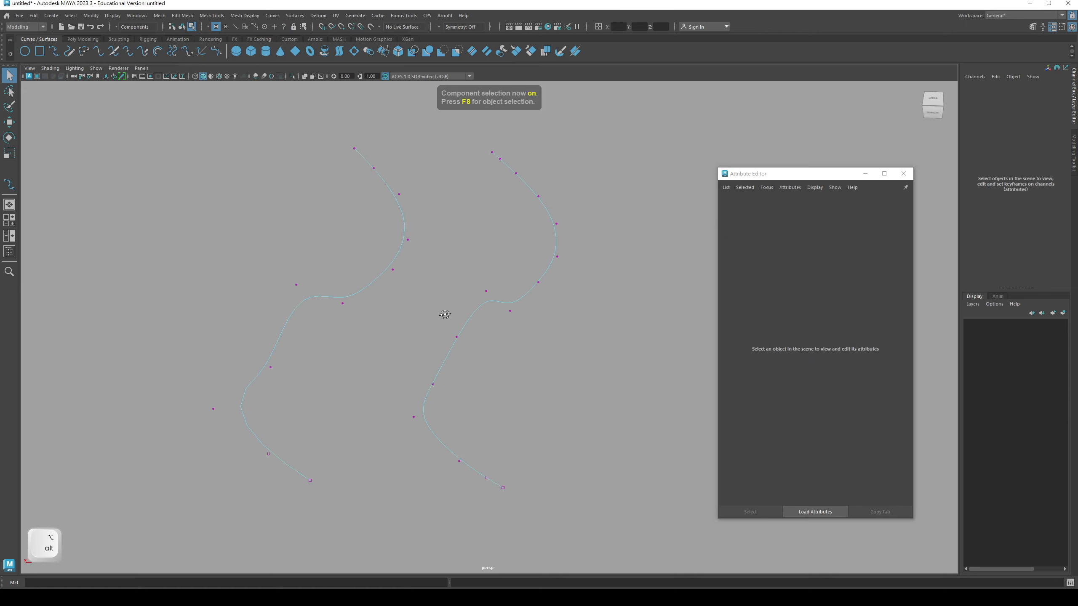
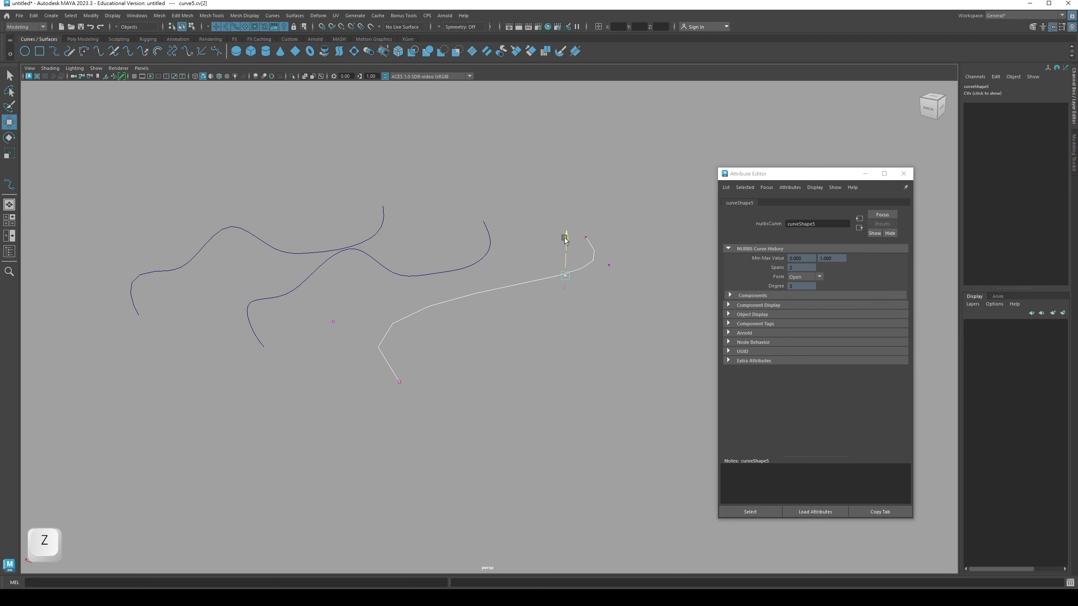
alt+drag(565, 234, 518, 305)
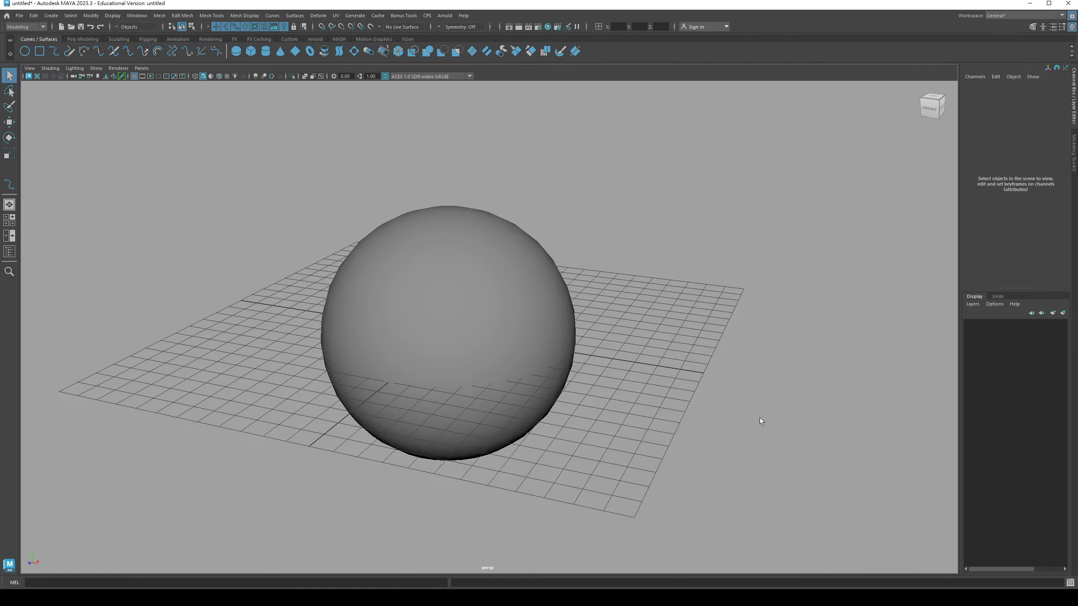
Step: Select the NURBS sphere to examine its isoparms, and clear the selection
click(453, 349)
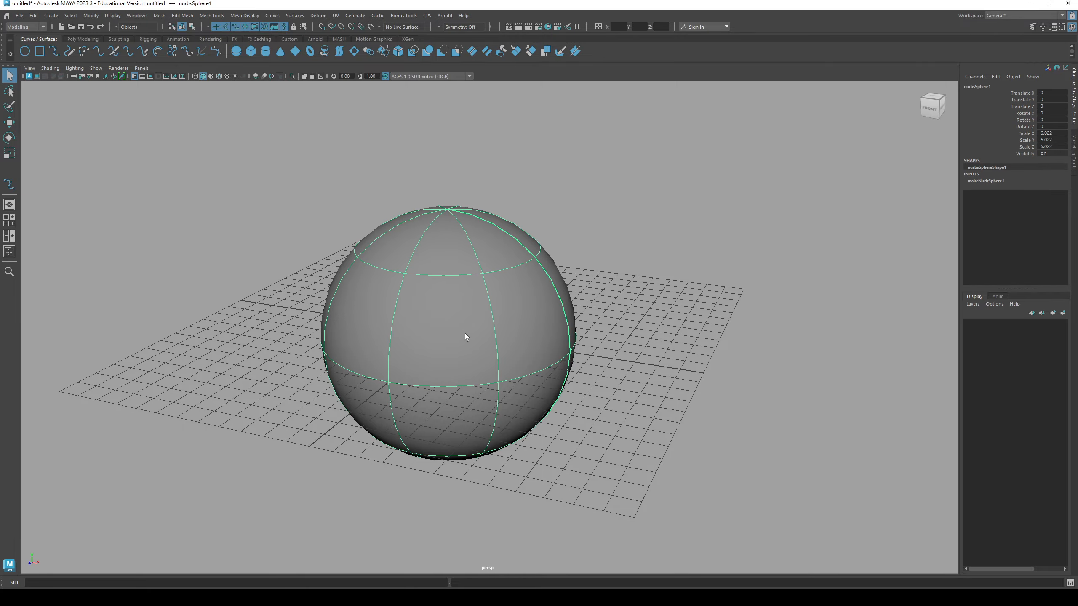
alt+drag(499, 324, 521, 347)
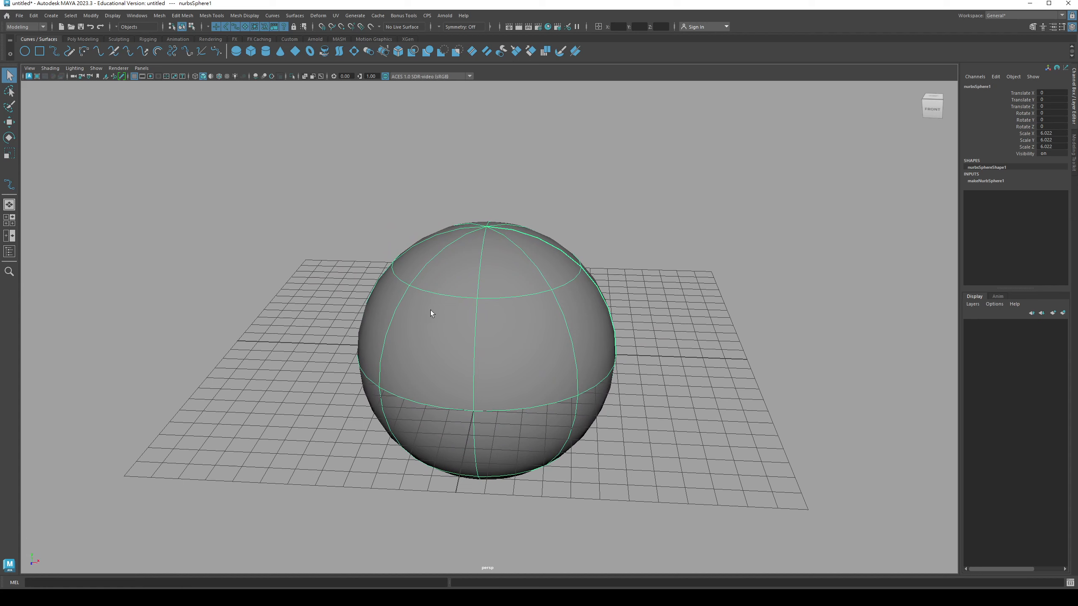
click(254, 298)
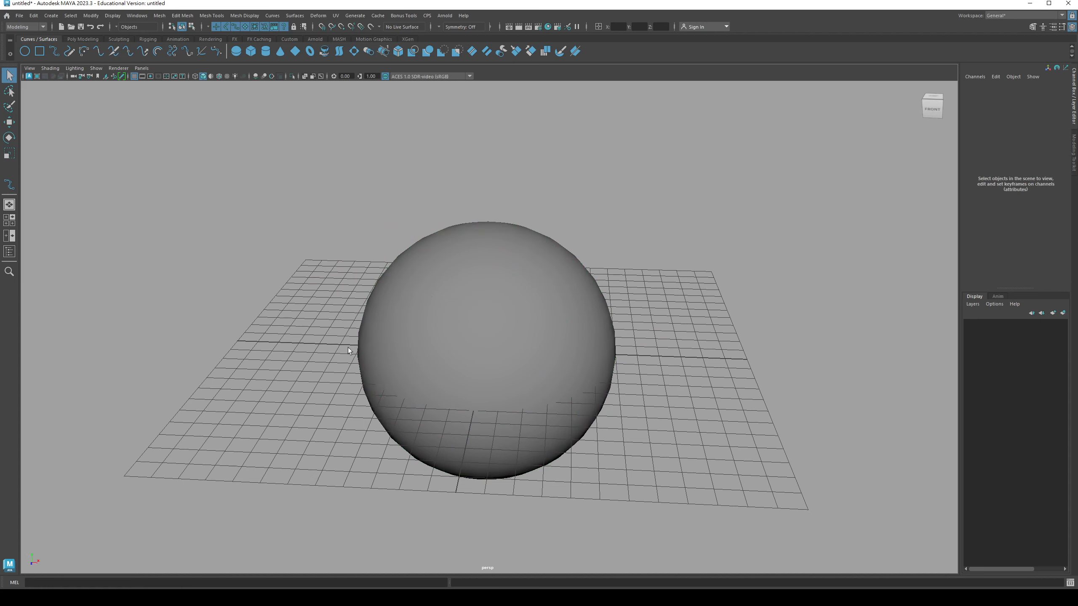
Step: Try to draw an EP curve over the front face of the sphere
click(54, 51)
click(504, 259)
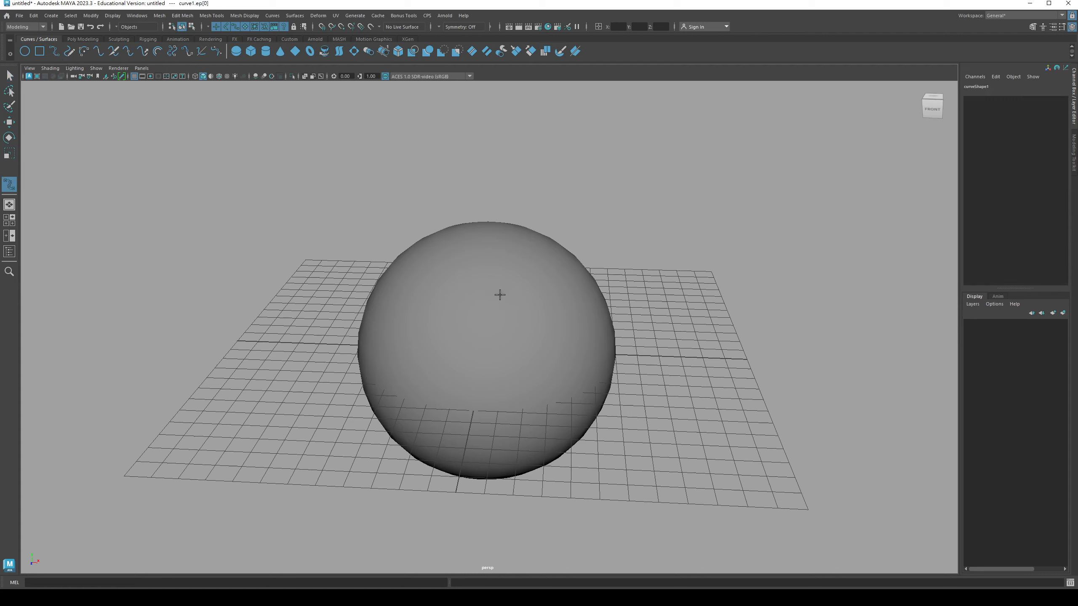
click(405, 353)
click(468, 415)
click(527, 391)
click(567, 362)
click(559, 349)
click(580, 324)
key(Return)
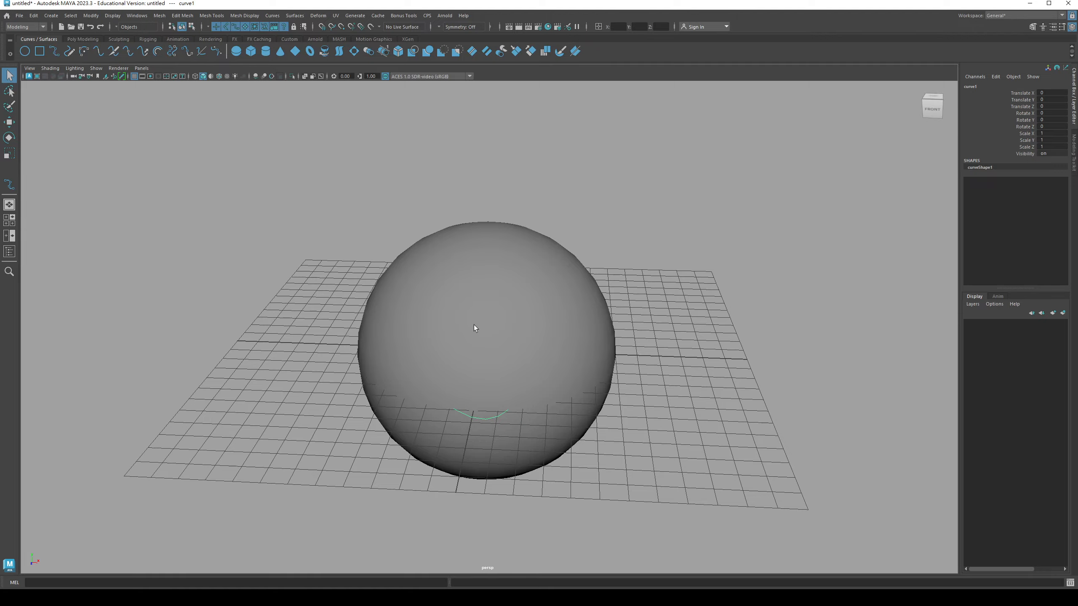
Step: Check where the short curve lies relative to the sphere and delete it
alt+drag(657, 360, 573, 300)
click(580, 339)
click(562, 278)
key(Delete)
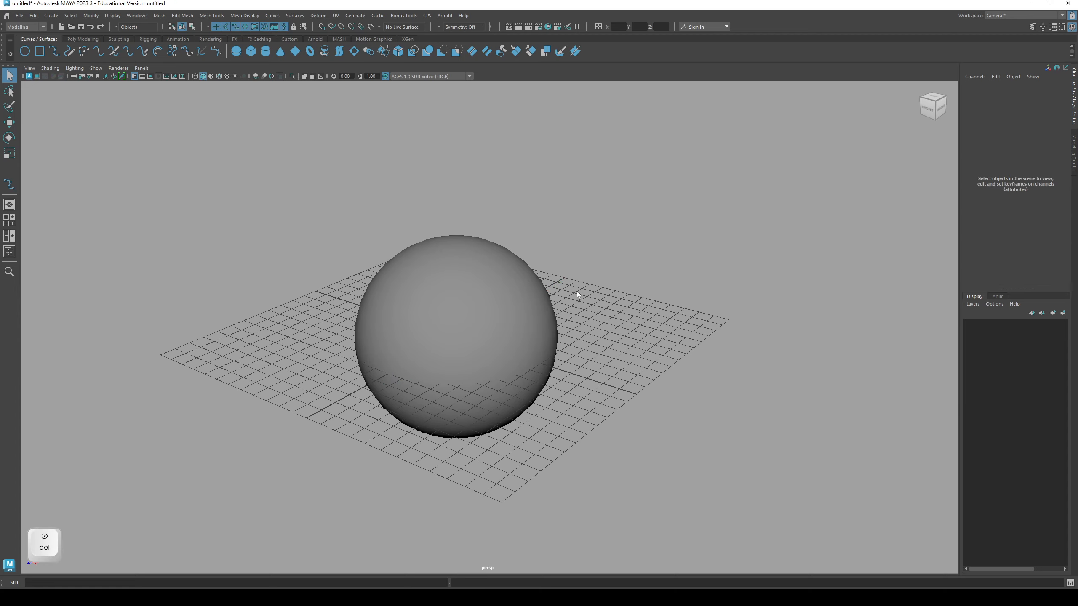
Step: Draw a freeform EP curve that loops beside the sphere, passes around its far side and crosses its front
key(y)
alt+middle_drag(351, 247, 372, 251)
mouse_move(372, 251)
alt+mouse_down()
mouse_move(345, 258)
mouse_move(377, 257)
alt+mouse_up()
click(451, 199)
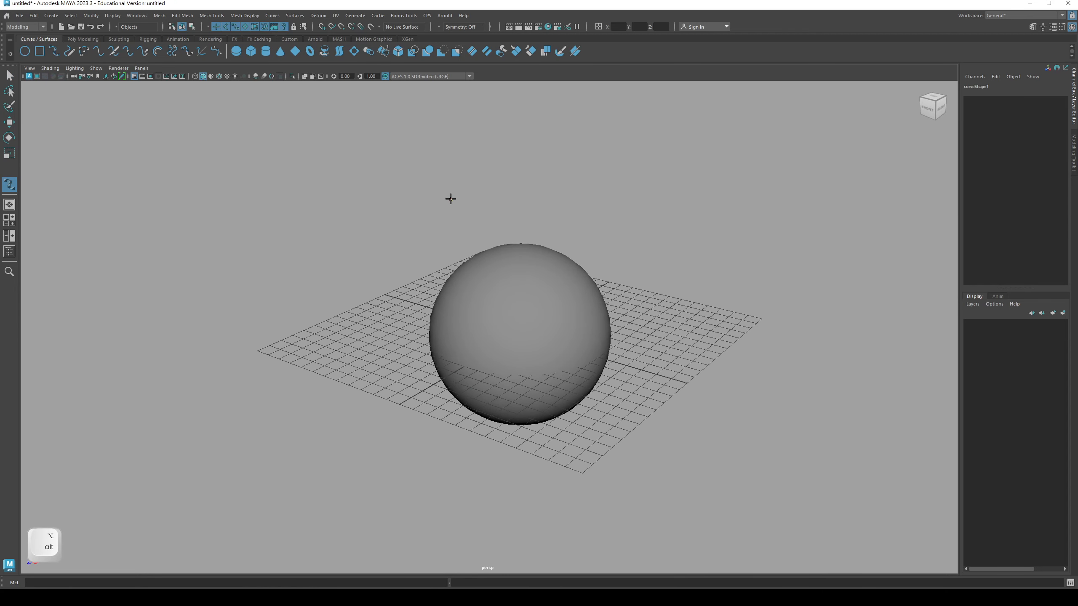
click(348, 205)
click(271, 233)
click(249, 279)
click(302, 292)
click(368, 264)
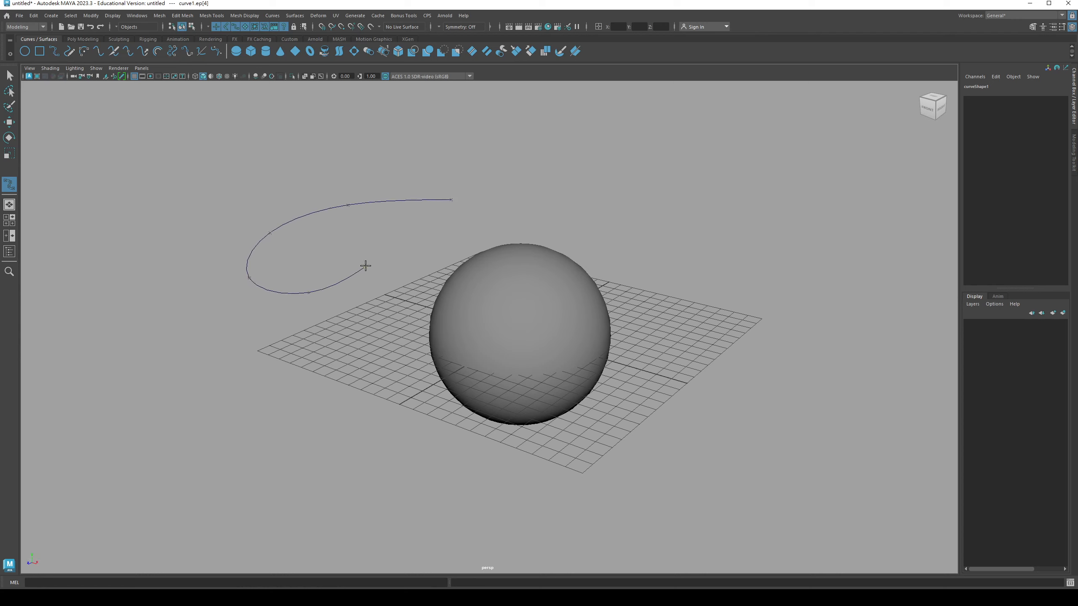
click(420, 248)
click(563, 238)
click(637, 311)
drag(625, 363, 579, 387)
drag(456, 377, 427, 355)
click(365, 340)
click(349, 350)
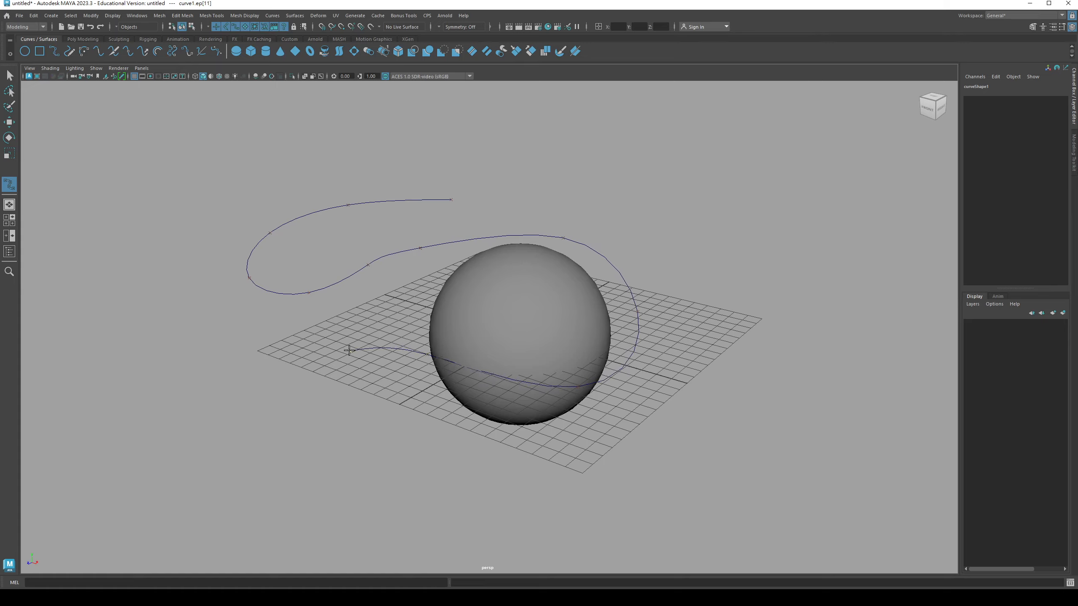
key(Return)
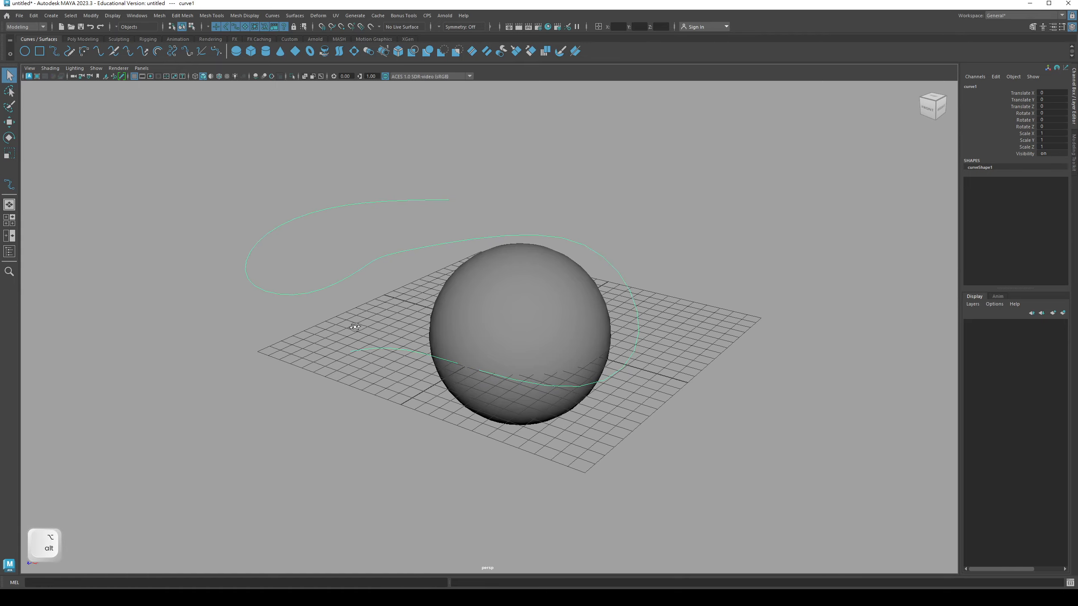
Step: Inspect the looping curve's path around the sphere from another angle and delete the curve
alt+drag(334, 246, 465, 275)
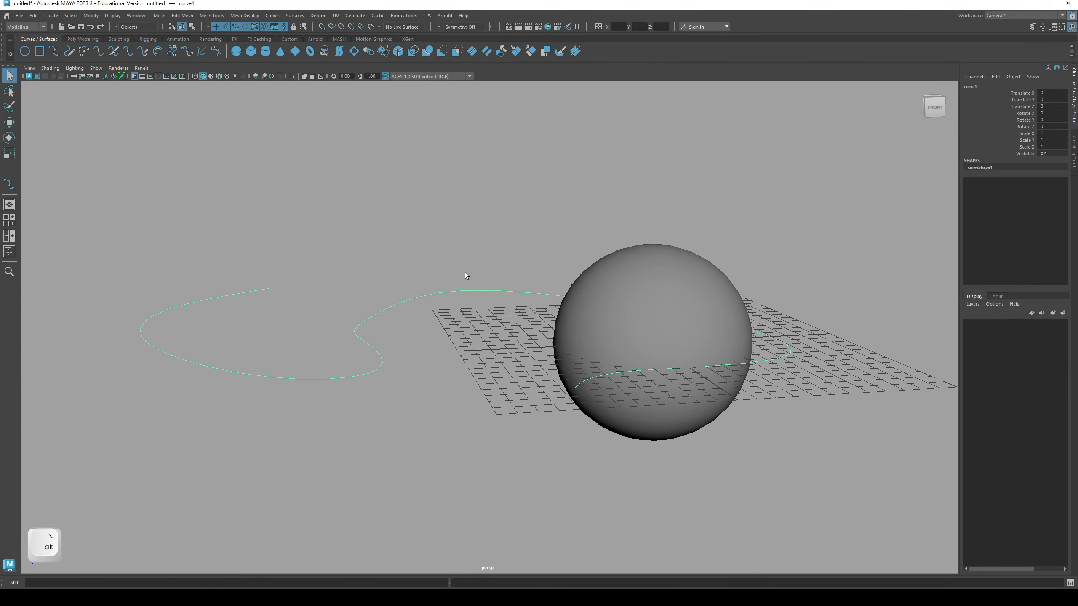
key(Delete)
key(f)
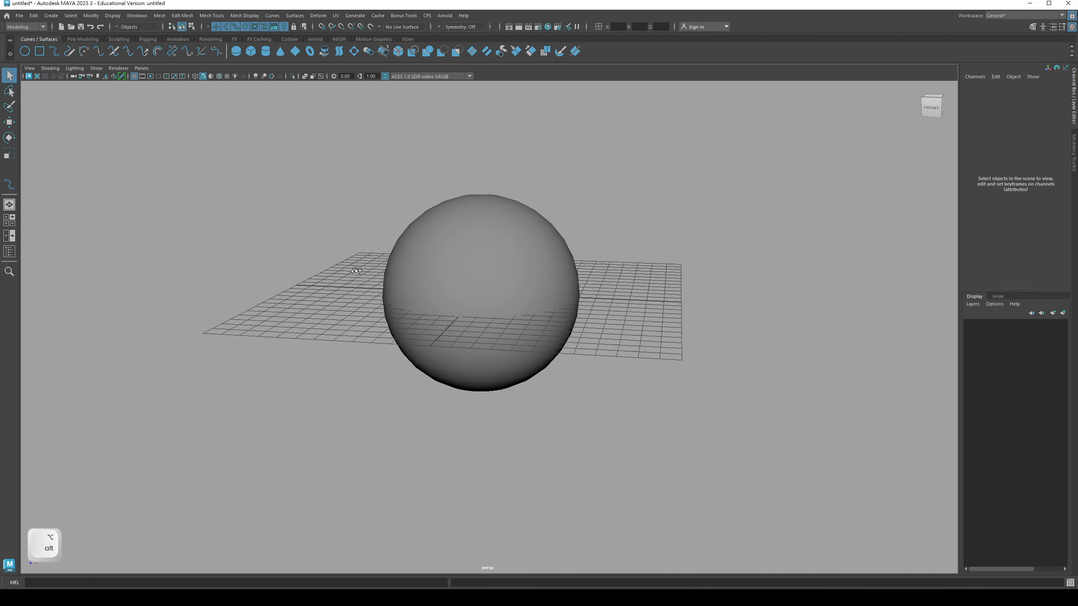
Step: Select the NURBS sphere and make it a live surface
key(q)
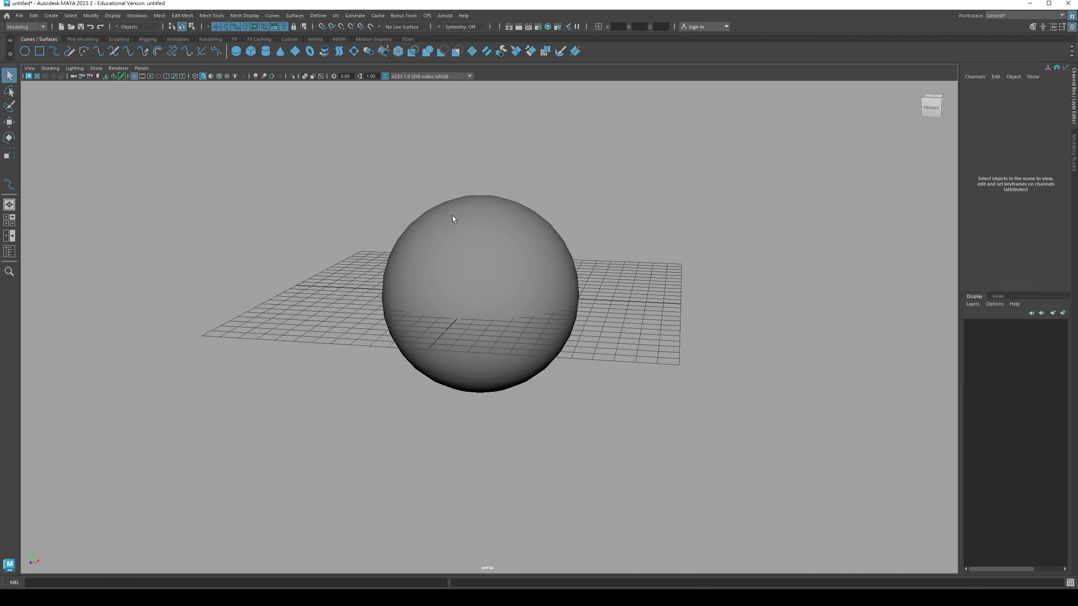
click(469, 251)
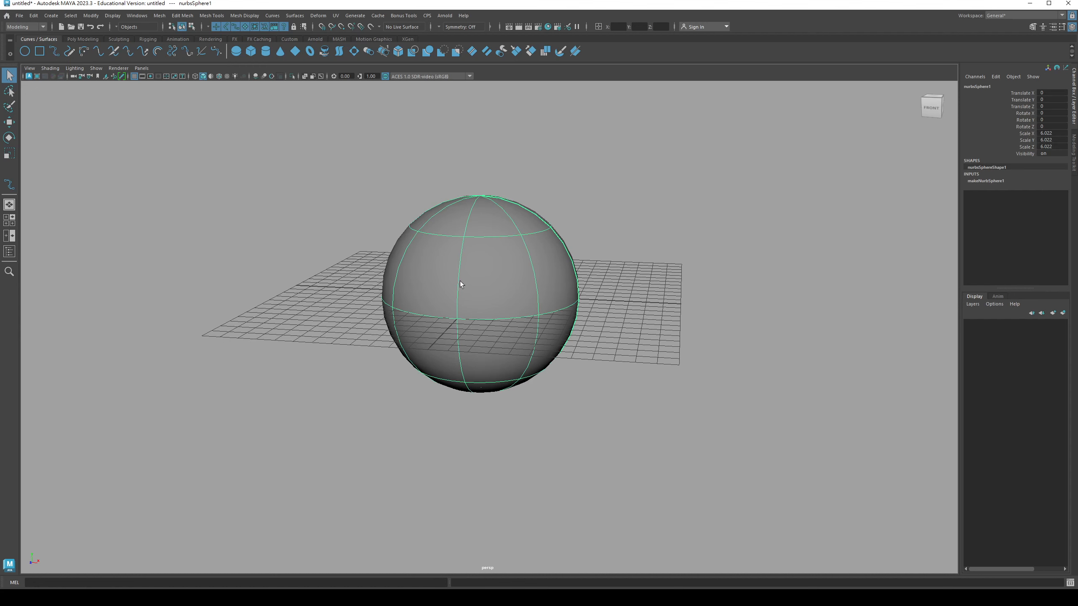
alt+drag(467, 264, 446, 274)
click(335, 228)
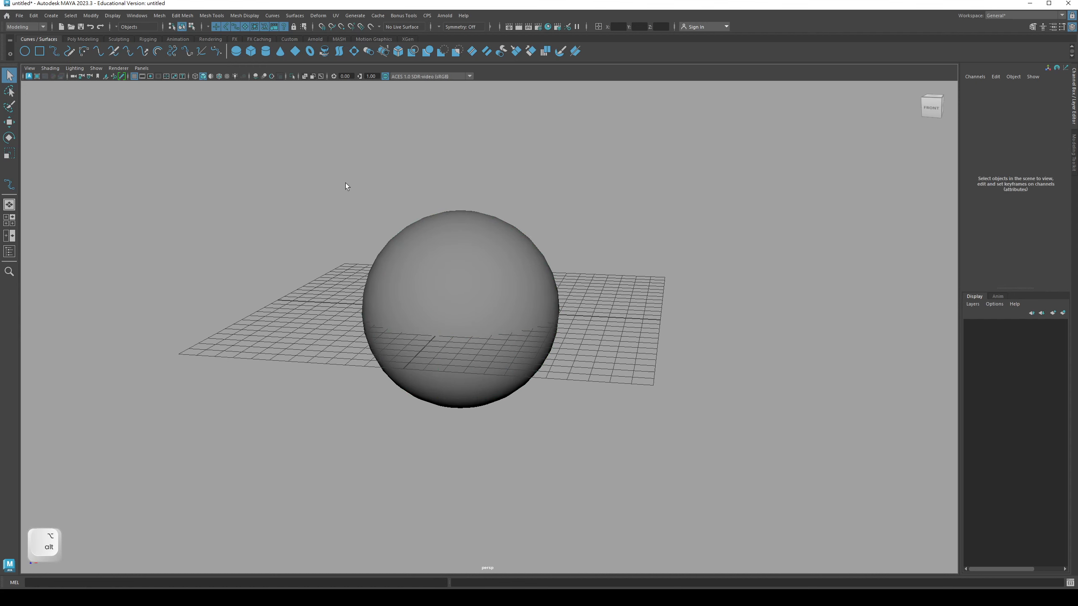
drag(345, 186, 592, 450)
alt+drag(515, 237, 510, 268)
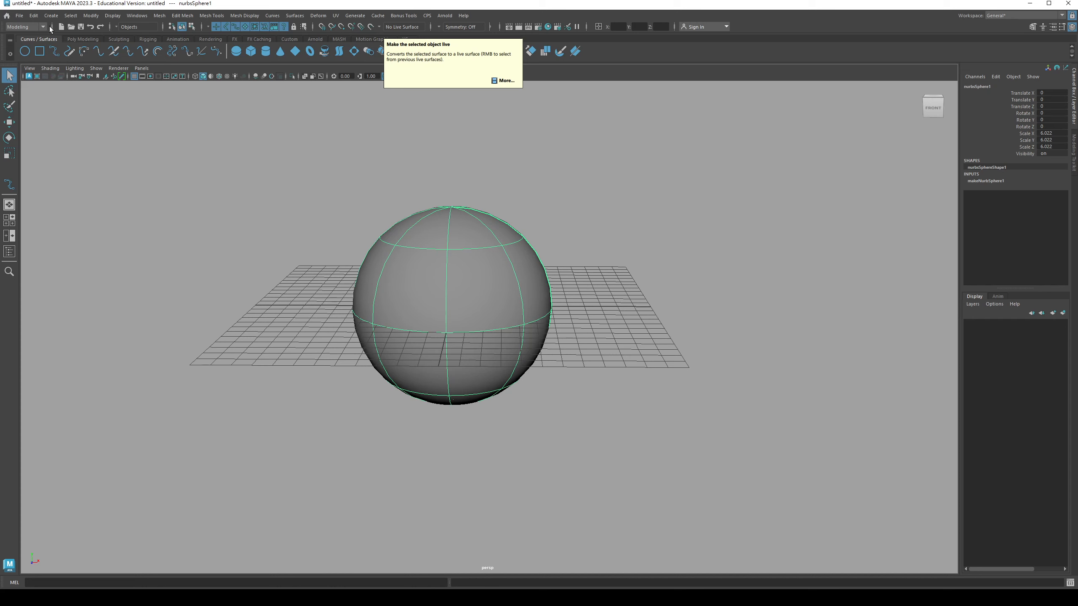
click(90, 17)
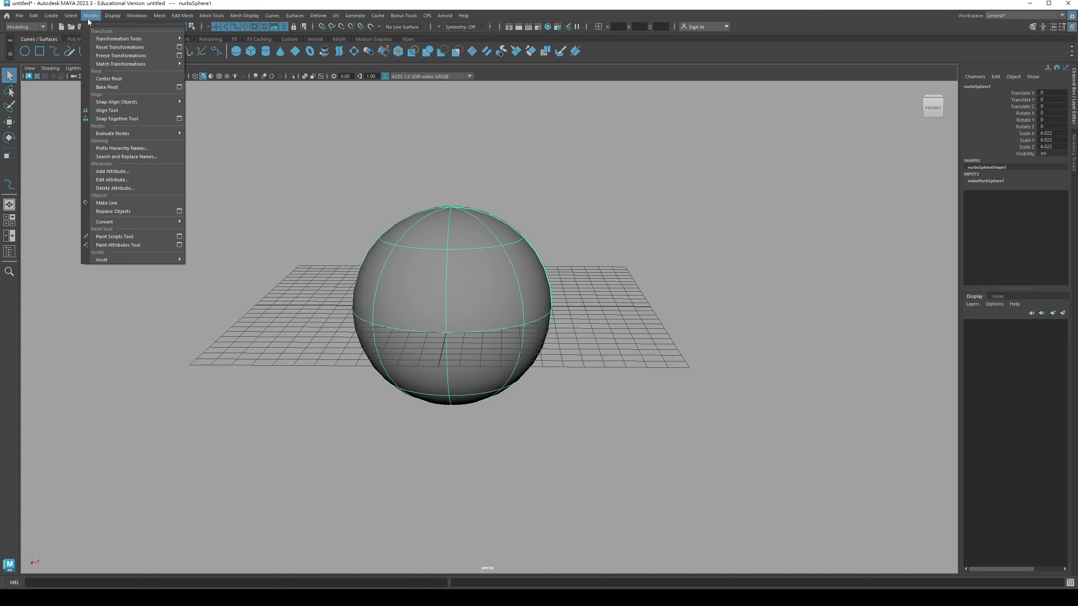
click(143, 203)
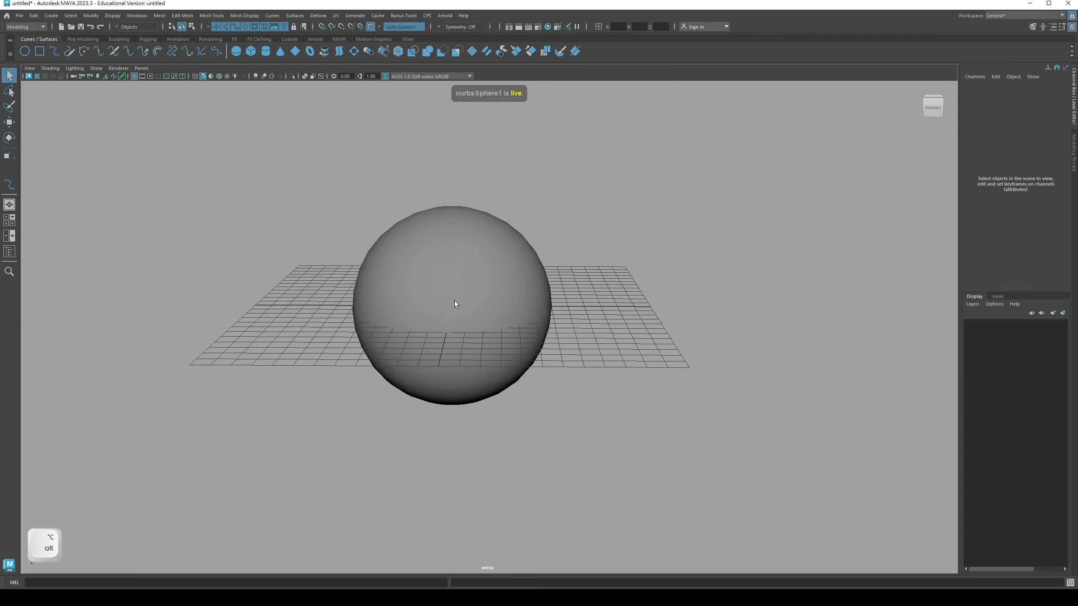
Step: Examine the live sphere's wireframe from several angles and restore the shaded display
alt+drag(455, 301, 462, 295)
key(4)
alt+drag(521, 310, 499, 291)
key(F2)
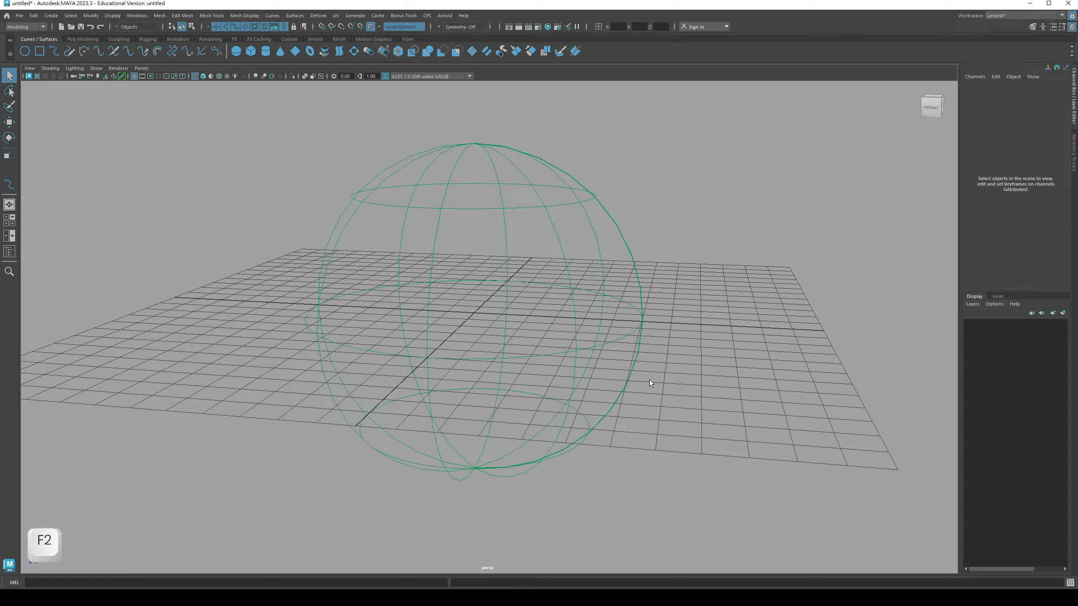
alt+drag(649, 381, 556, 361)
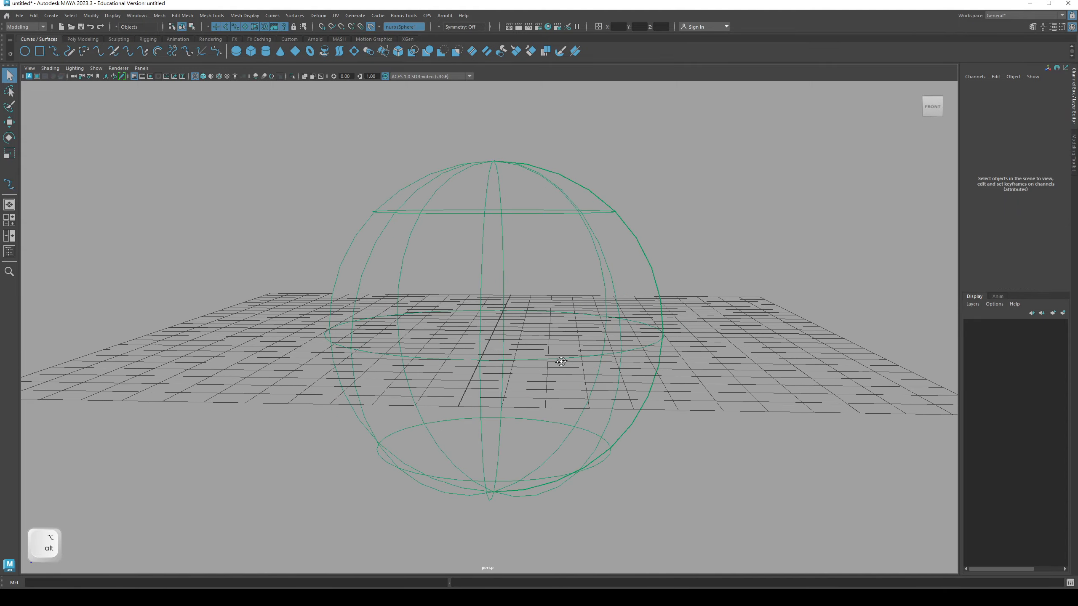
alt+middle_drag(556, 360, 555, 354)
mouse_move(555, 357)
alt+mouse_down()
mouse_move(539, 360)
mouse_move(547, 358)
alt+mouse_up()
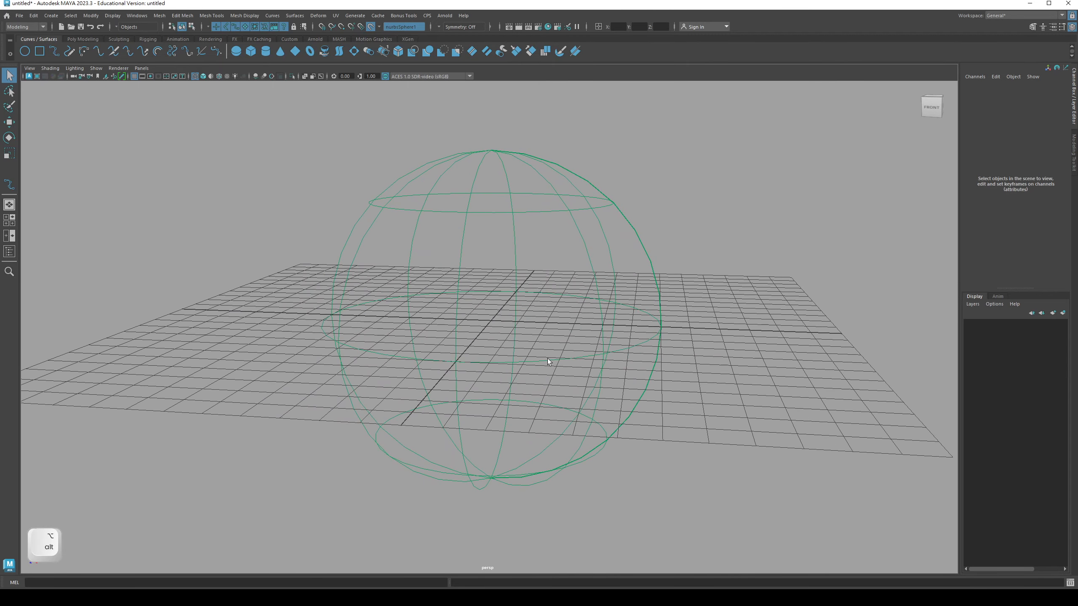
key(5)
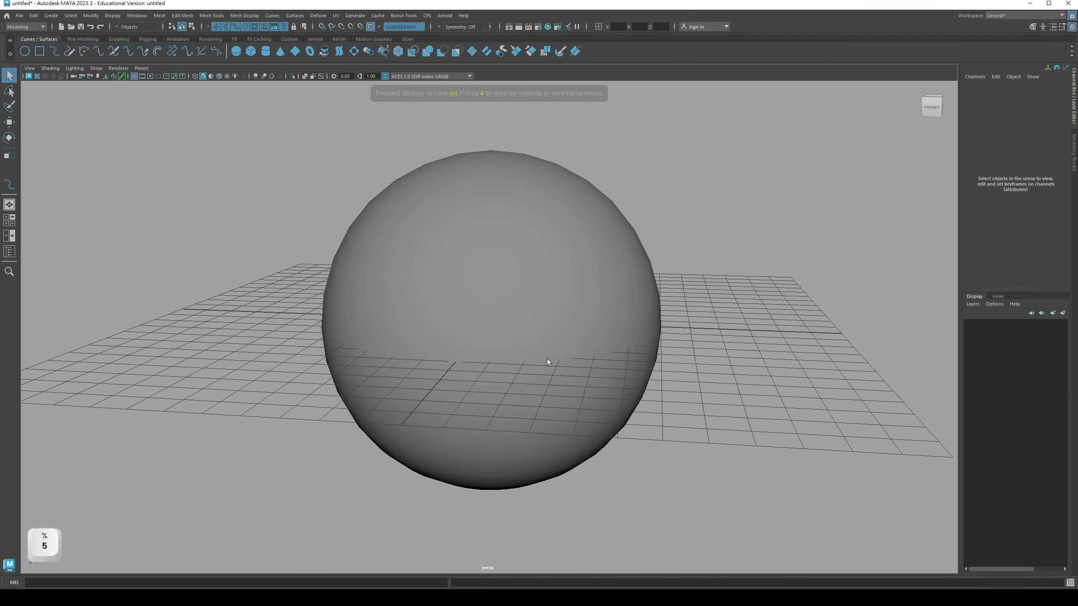
Step: Draw an S-shaped EP curve on the live sphere, arching over its upper front, dipping below the middle and rising on the far side
click(54, 51)
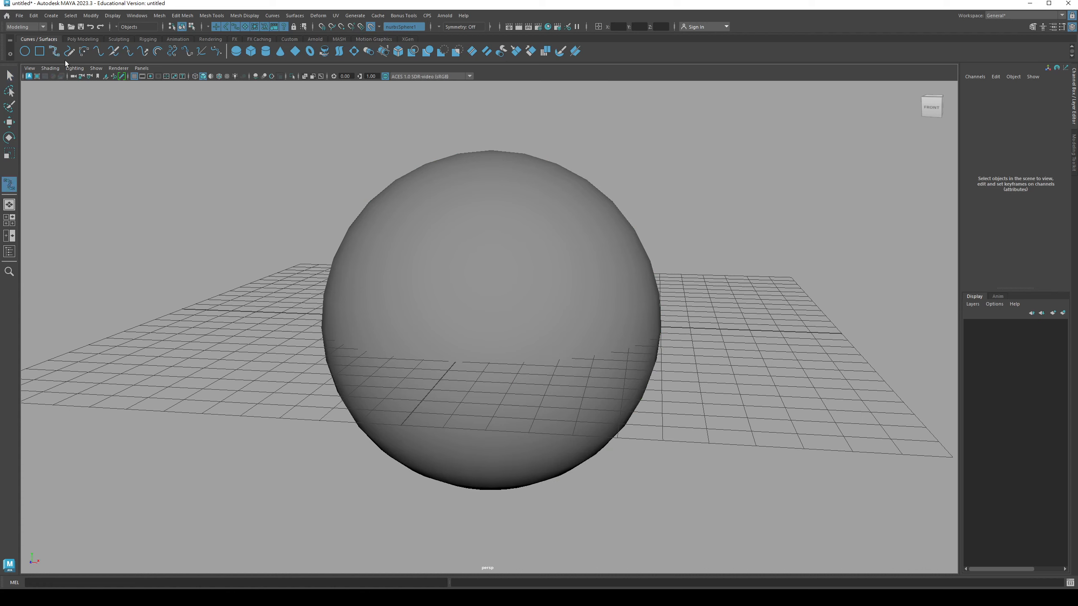
click(365, 274)
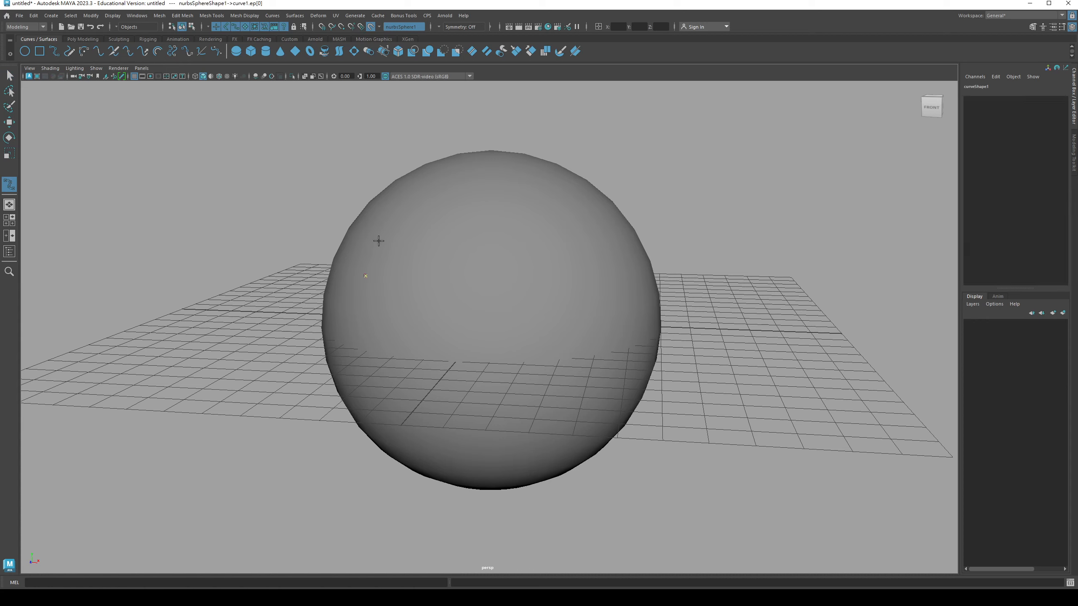
click(380, 241)
click(405, 207)
click(453, 187)
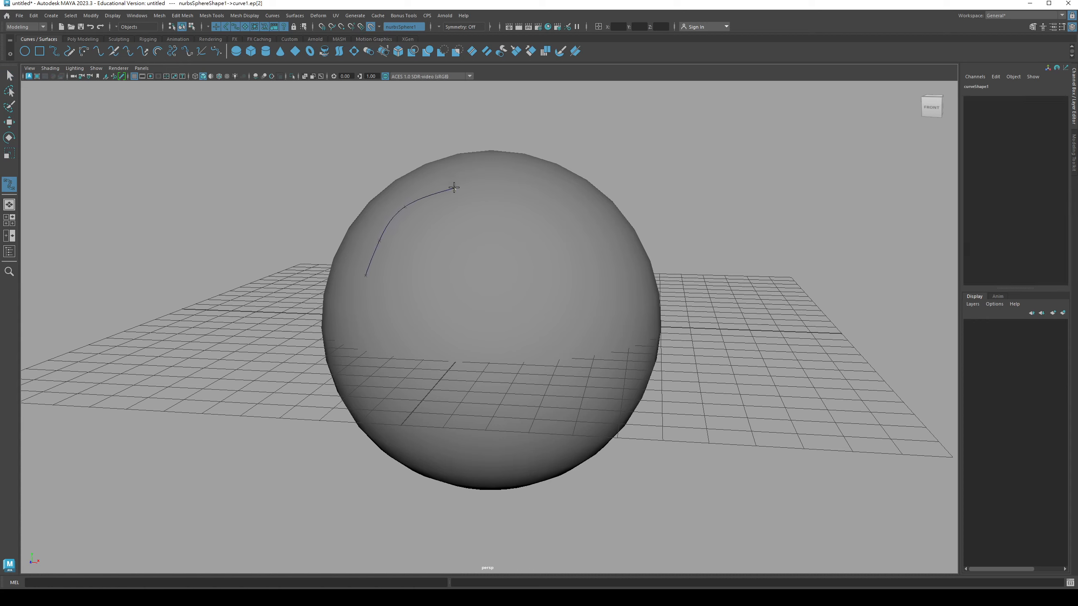
click(497, 205)
click(493, 263)
click(481, 303)
alt+drag(484, 327, 423, 330)
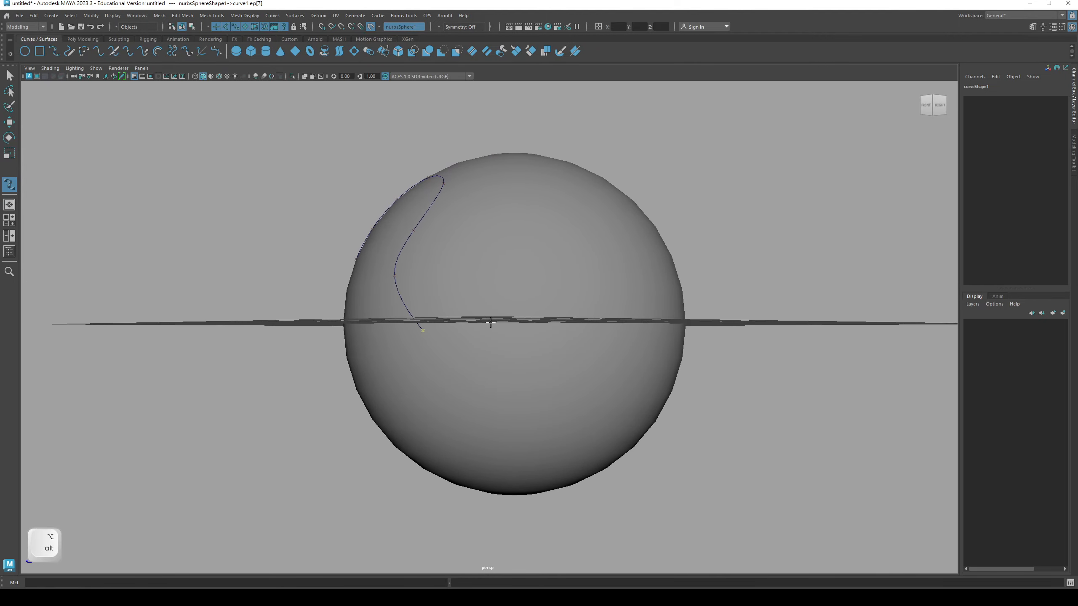
alt+drag(490, 322, 483, 332)
click(473, 366)
click(530, 348)
click(548, 313)
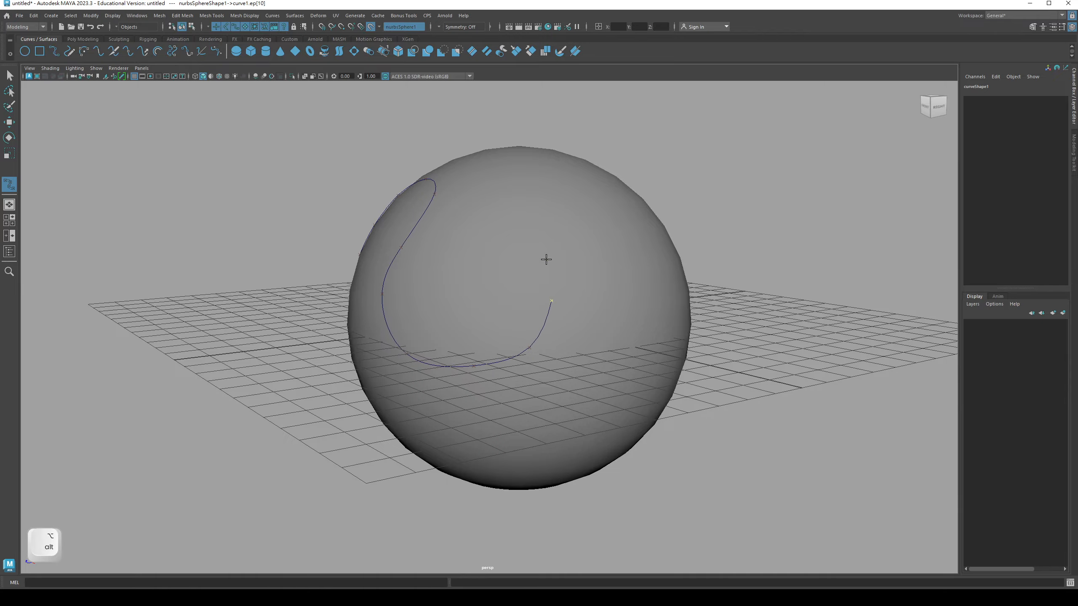
click(550, 230)
alt+drag(551, 229, 577, 248)
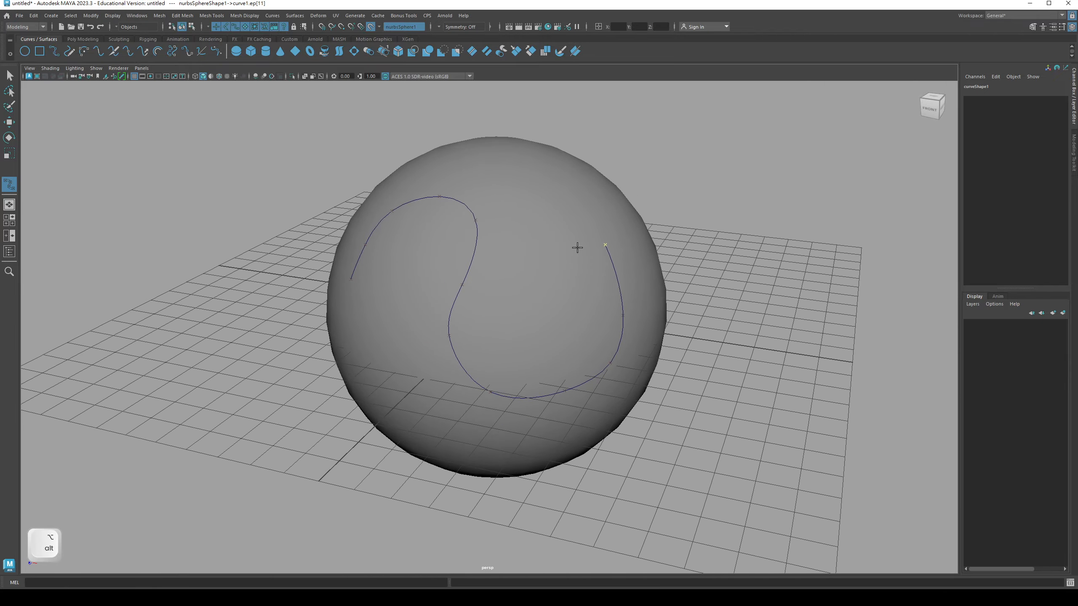
key(Return)
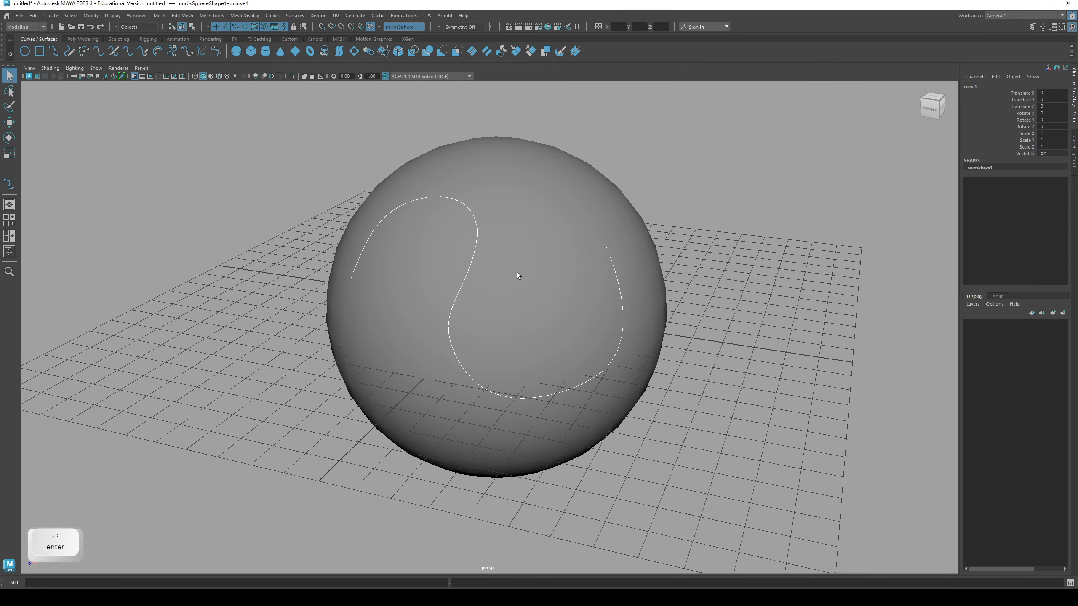
Step: Select the S-shaped curve and inspect from different angles how it follows the sphere's surface, leaving nothing selected
click(276, 271)
alt+drag(424, 298, 445, 171)
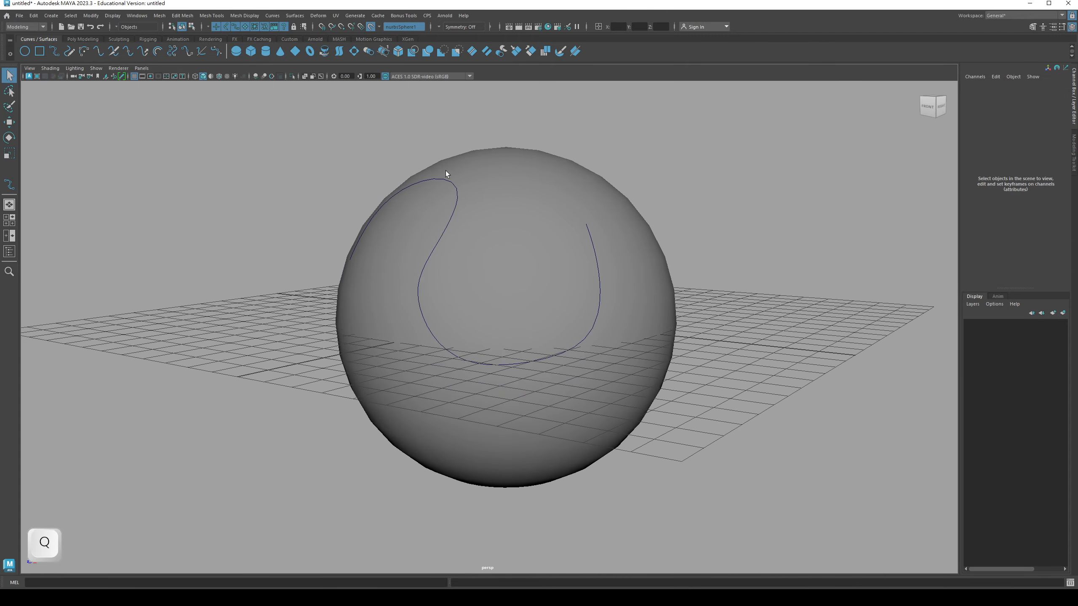
key(q)
click(444, 179)
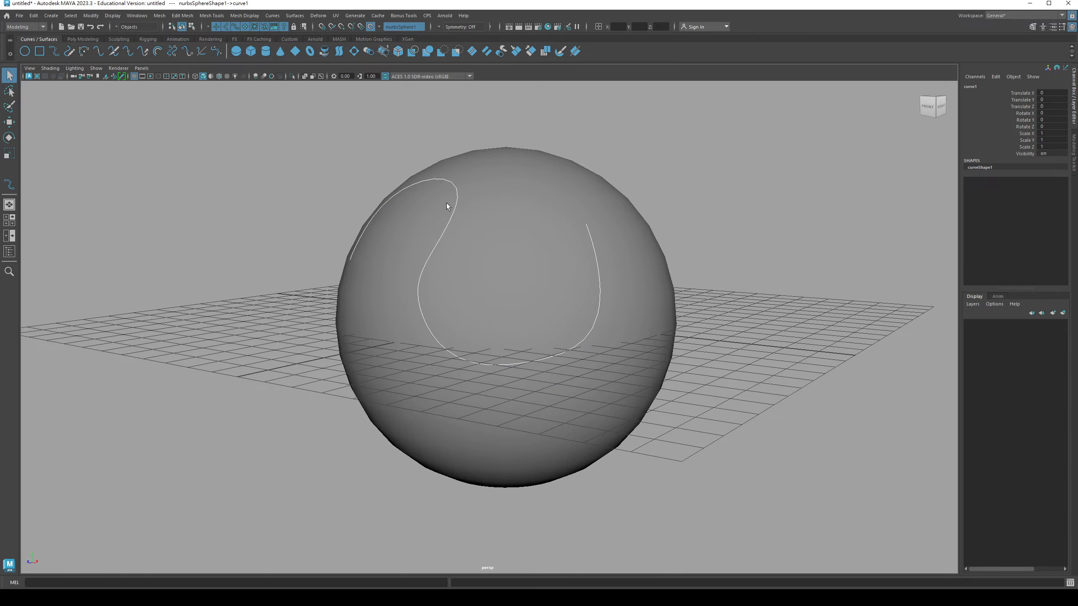
alt+drag(493, 367, 492, 331)
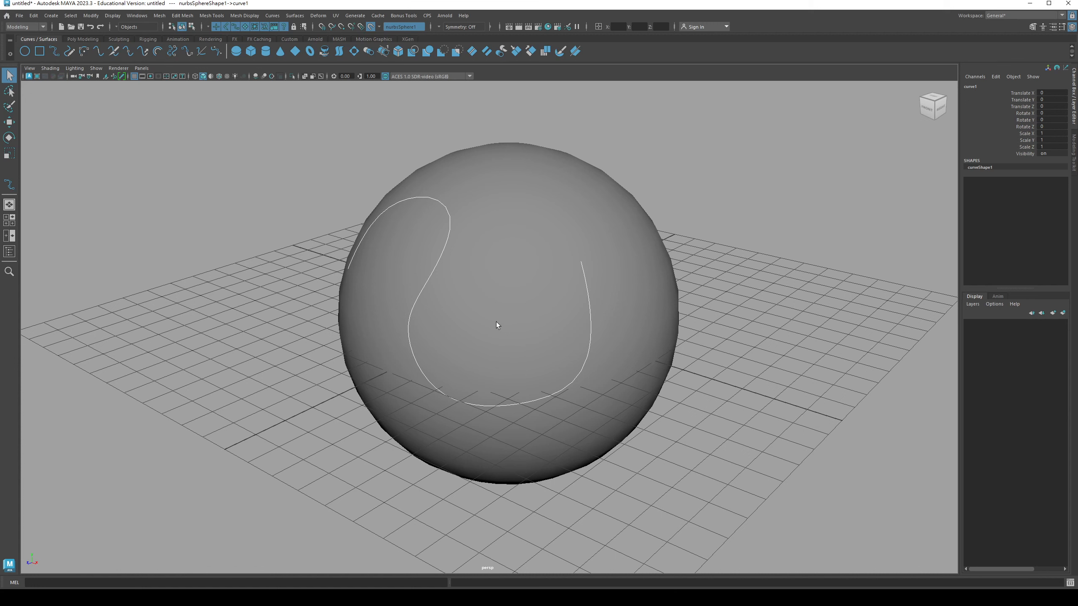
click(256, 266)
key(q)
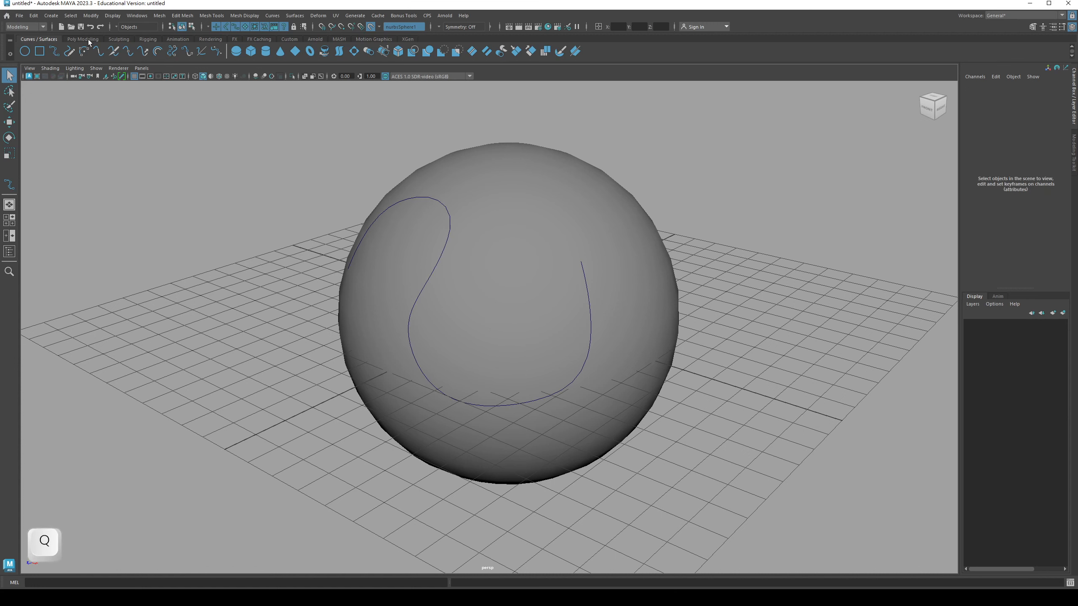
Step: Open the Outliner and select nurbsSphere1 and the surface curve in turn to check how the curve belongs to the sphere
click(132, 18)
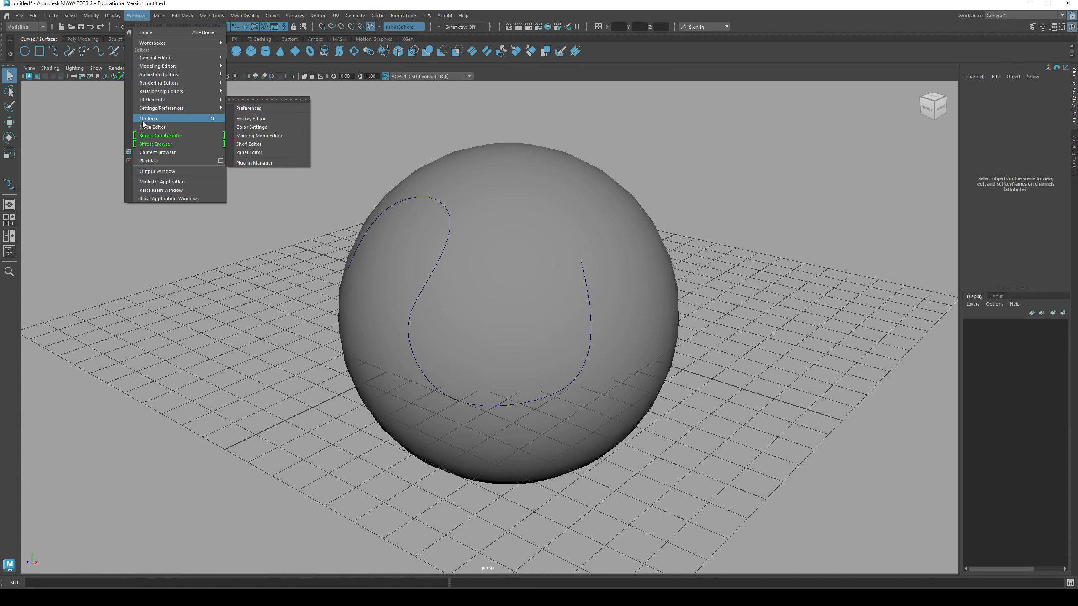
click(161, 120)
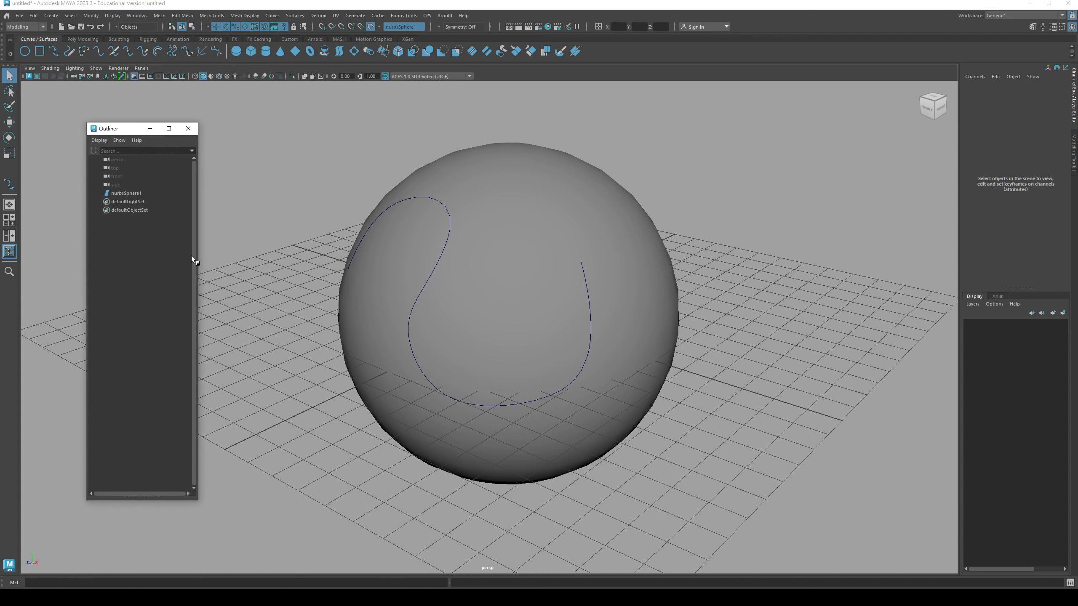
click(132, 194)
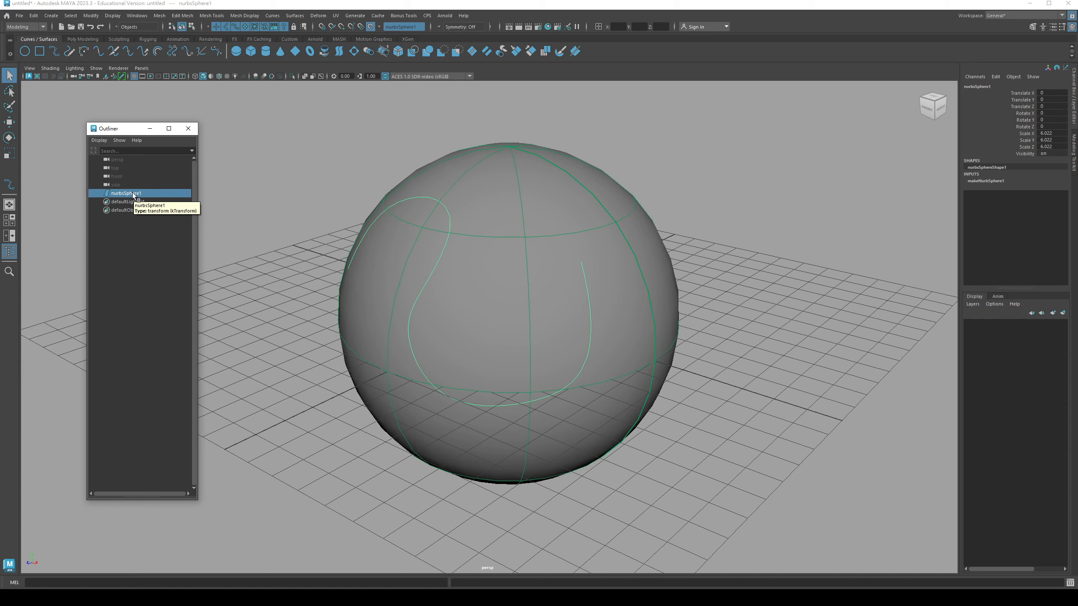
alt+drag(226, 211, 356, 279)
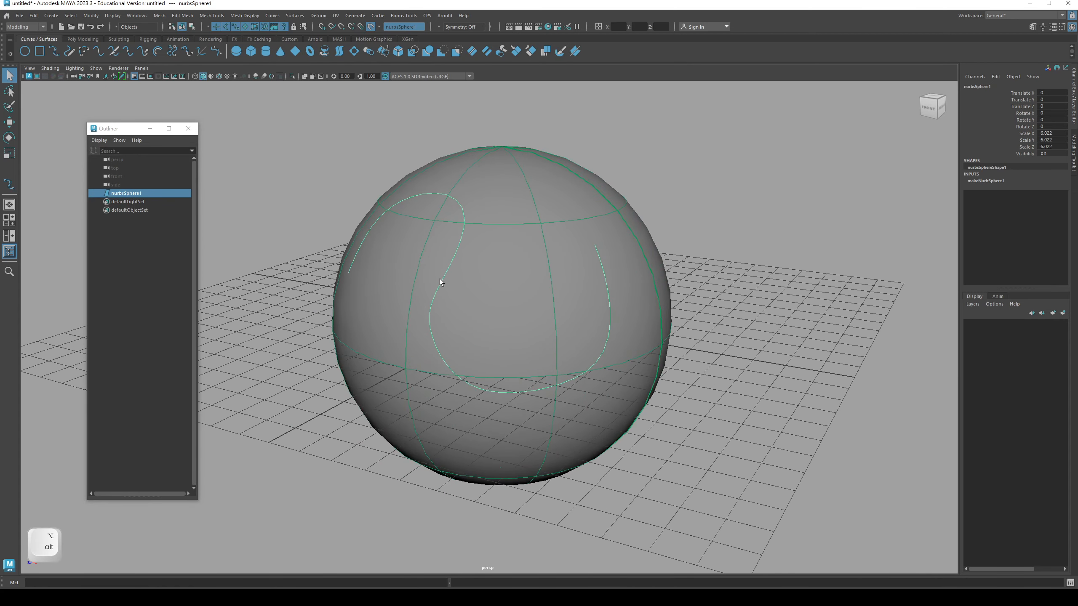
drag(126, 130, 123, 127)
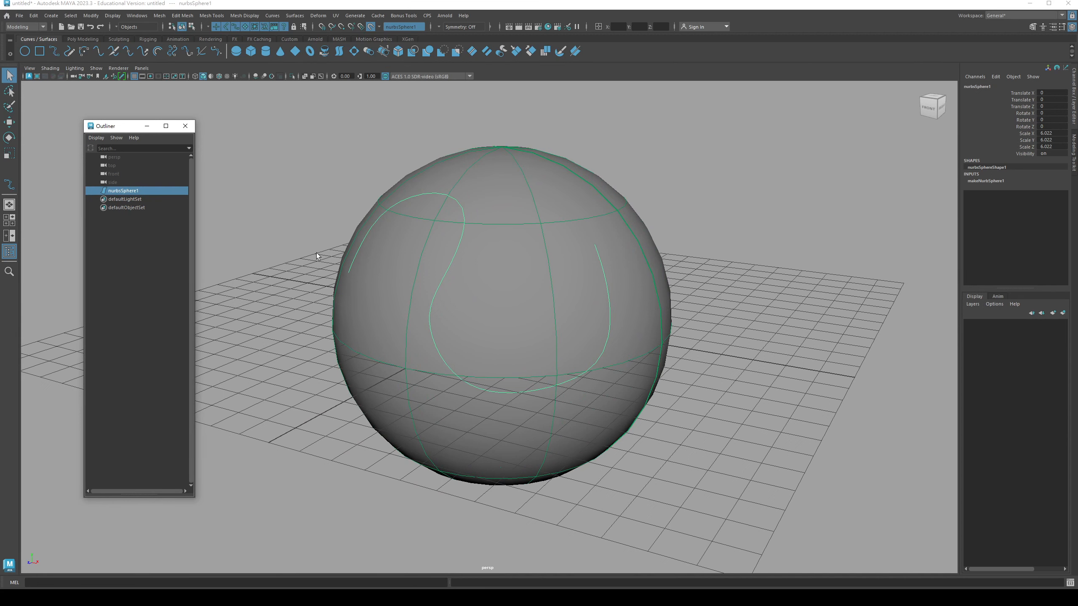
click(354, 258)
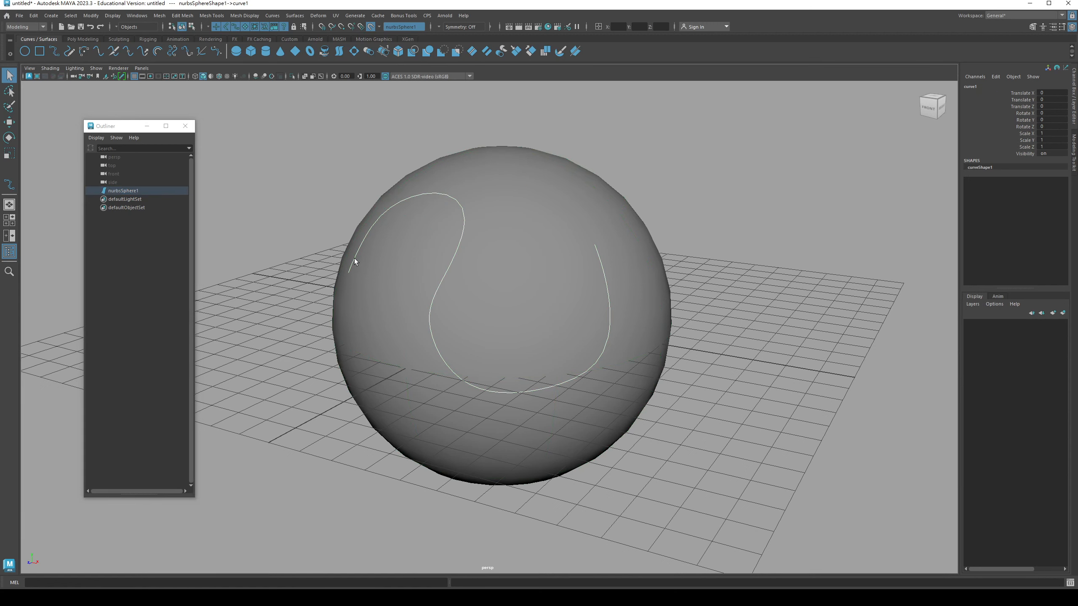
click(322, 257)
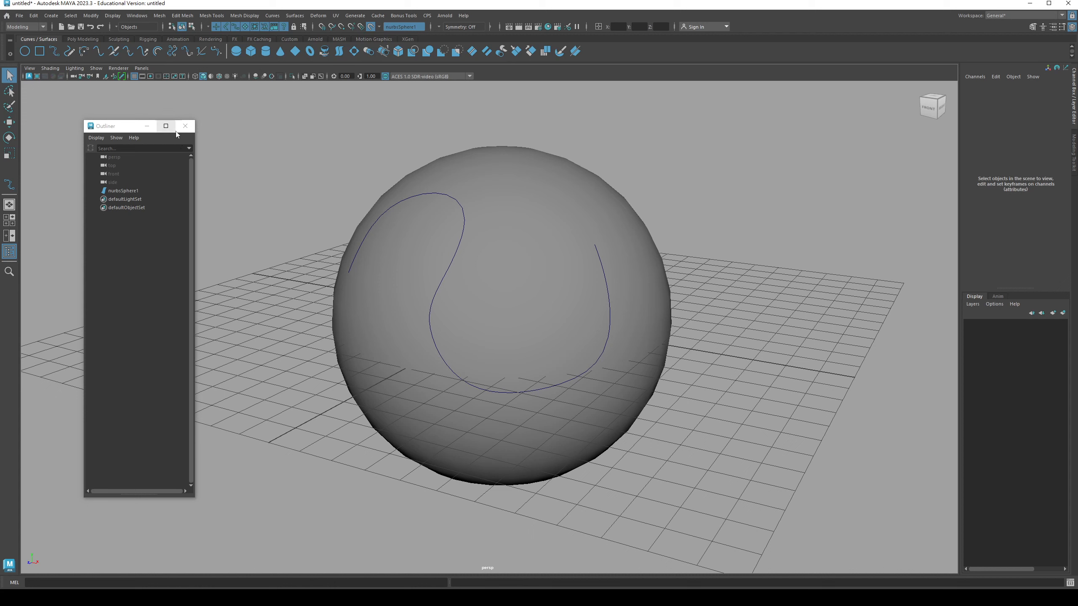
drag(144, 127, 107, 158)
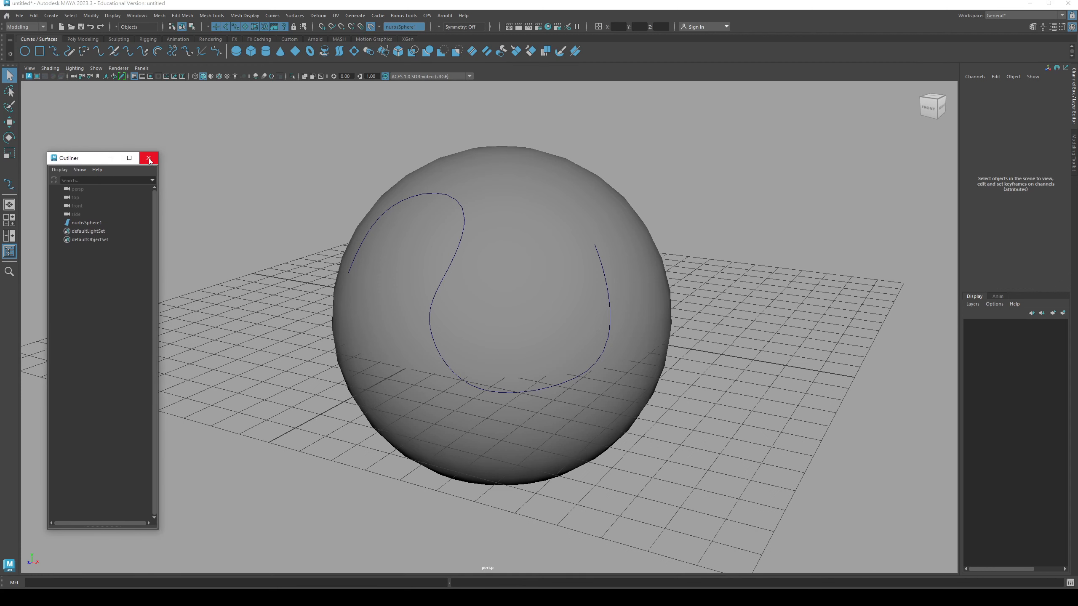
Step: Turn off the sphere's live state with Make Not Live
alt+drag(270, 230, 272, 231)
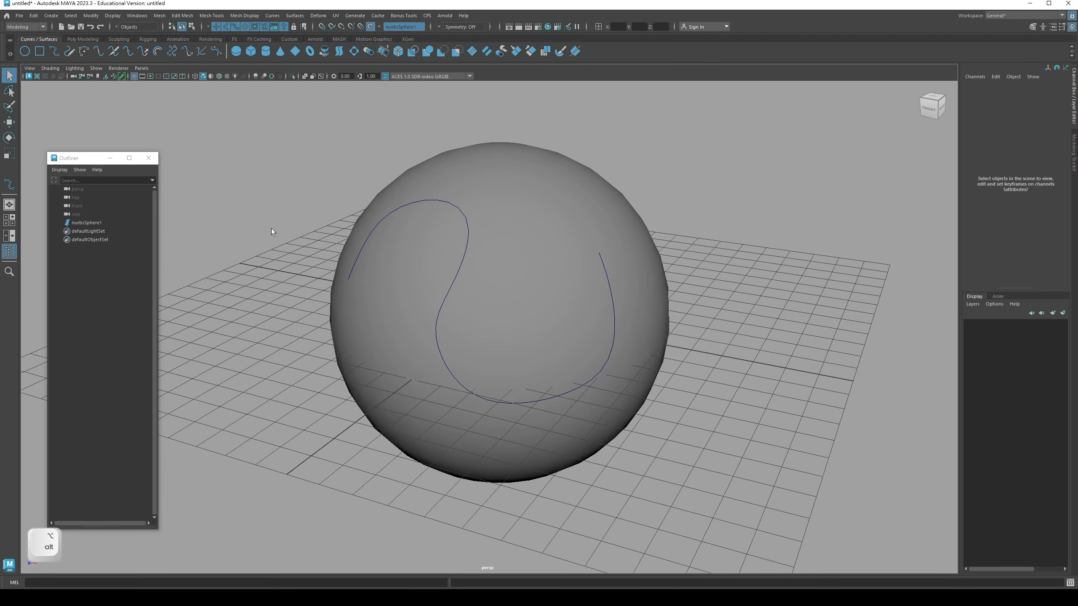
click(67, 16)
mouse_move(86, 17)
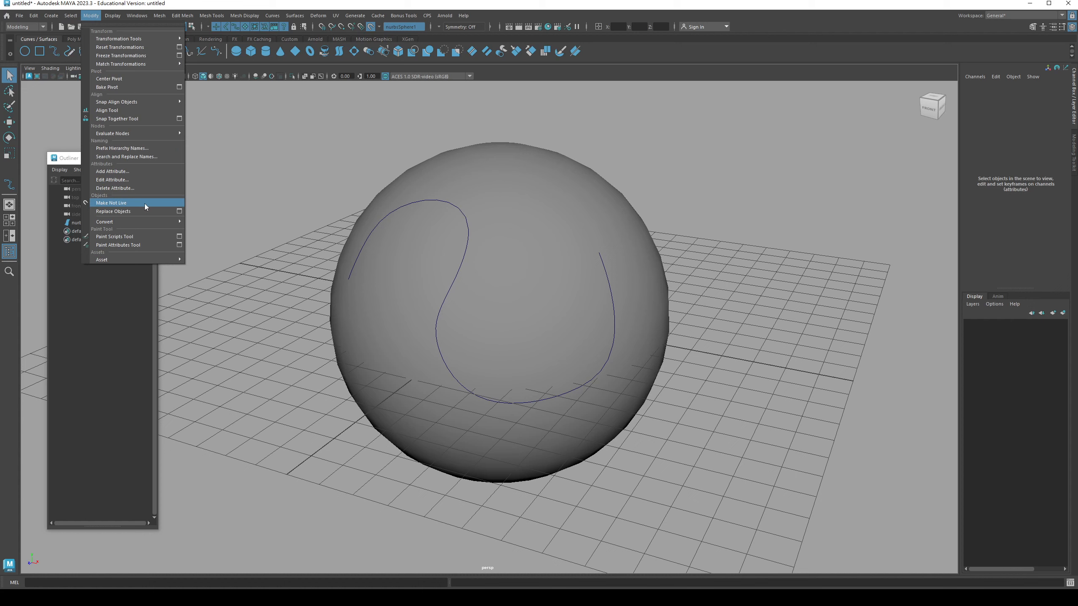
click(155, 202)
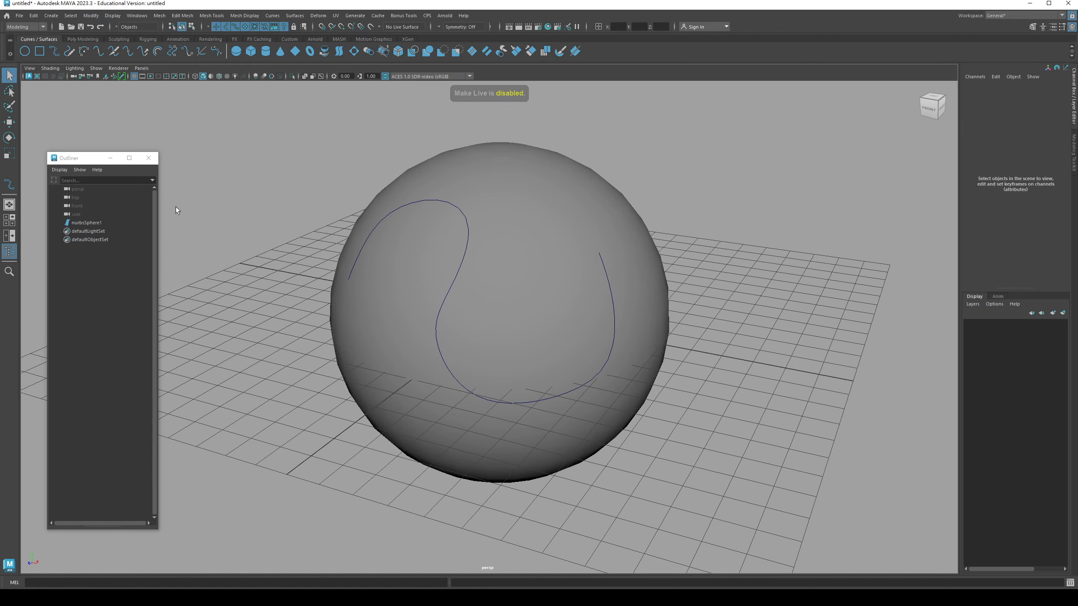
Step: Switch to wireframe display and inspect the S-shaped curve against the sphere's isoparms from several angles
alt+drag(288, 232, 297, 230)
alt+middle_drag(302, 235, 327, 235)
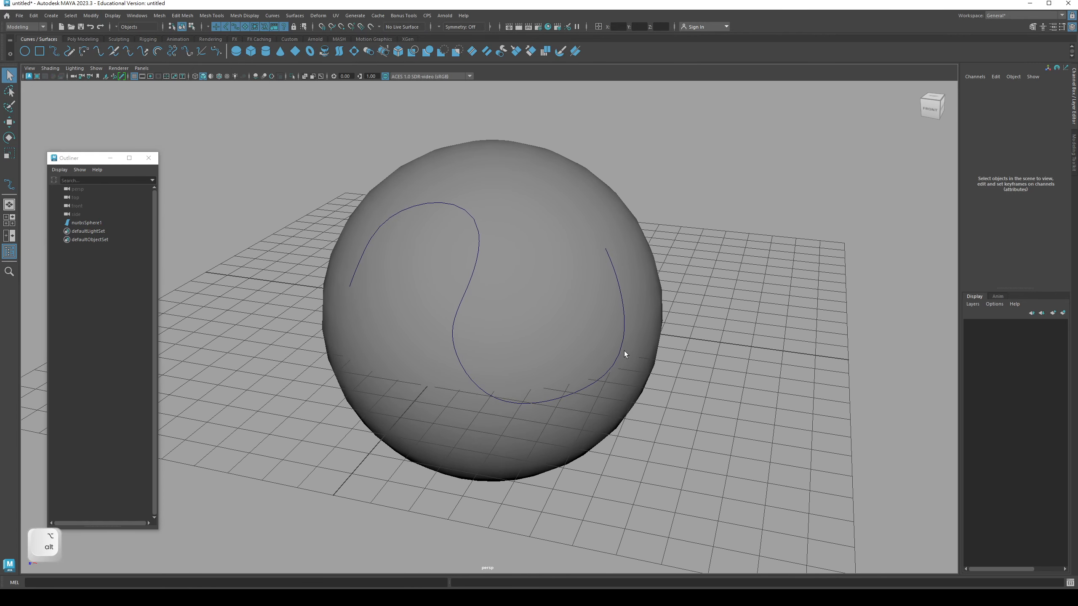
key(4)
mouse_move(669, 241)
alt+mouse_down()
mouse_move(590, 239)
mouse_move(638, 238)
alt+mouse_up()
alt+right_drag(639, 238, 561, 235)
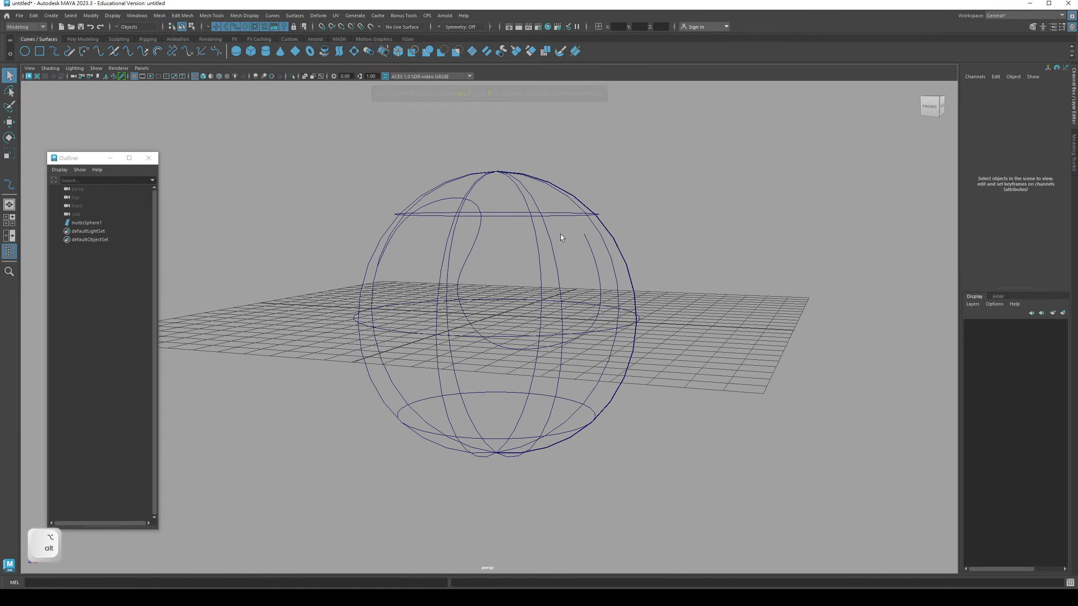
mouse_move(561, 237)
alt+mouse_down()
mouse_move(581, 238)
mouse_move(541, 243)
alt+mouse_up()
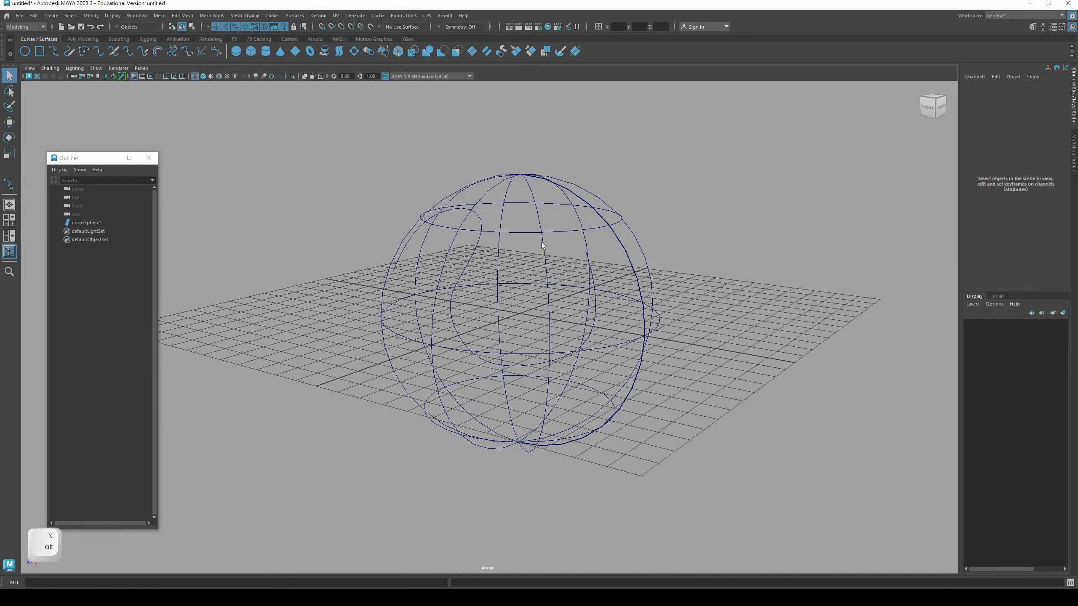
Step: Return to shaded display, select the S-shaped curve on the sphere, and copy it with Duplicate Surface Curves
key(5)
click(535, 204)
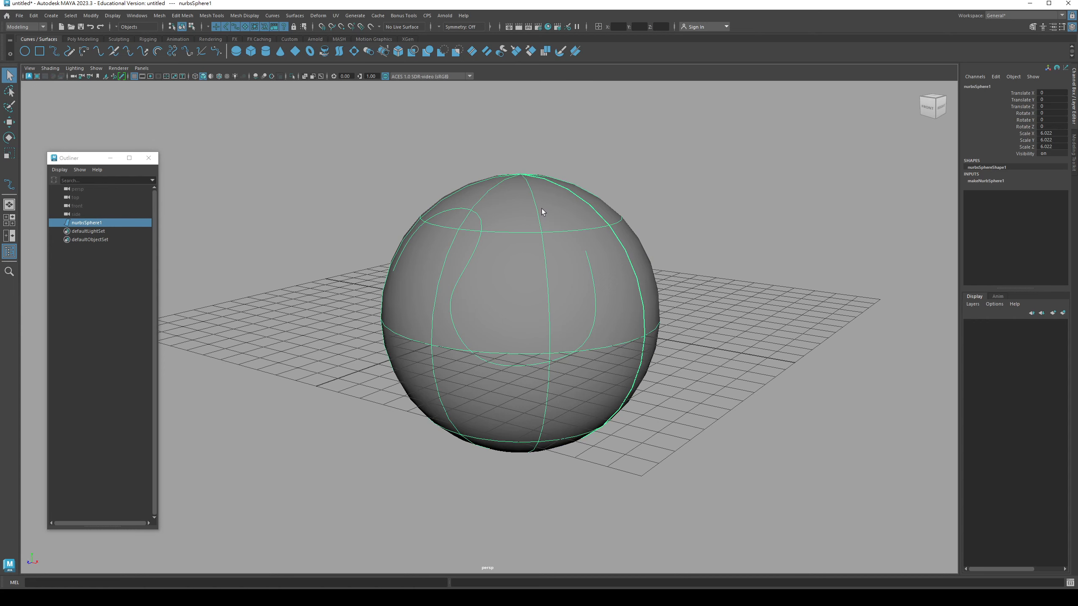
alt+drag(541, 207, 496, 218)
click(496, 218)
alt+drag(534, 258, 500, 249)
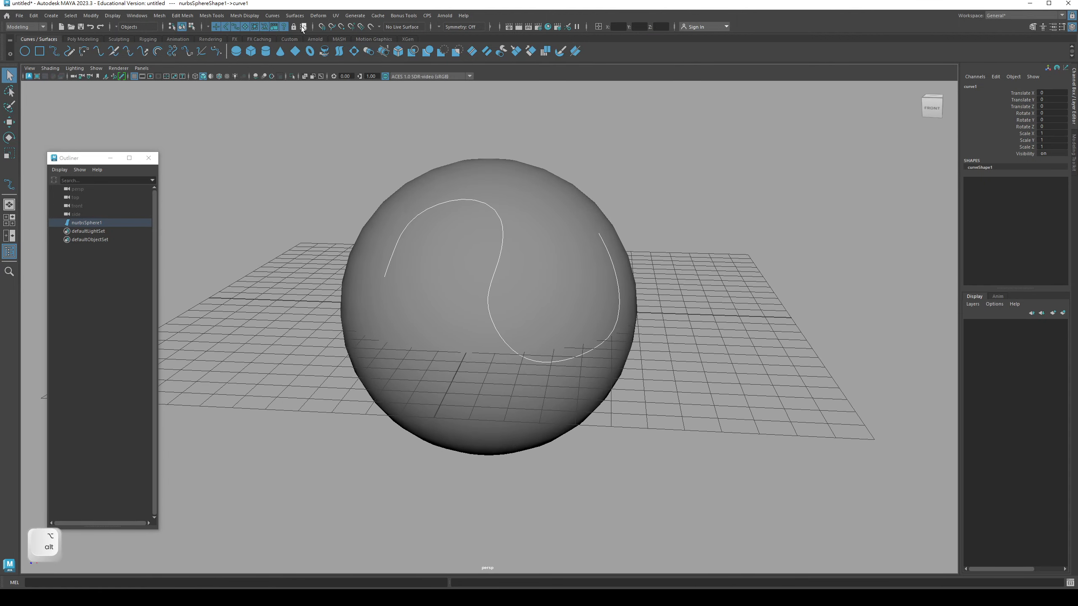
click(273, 16)
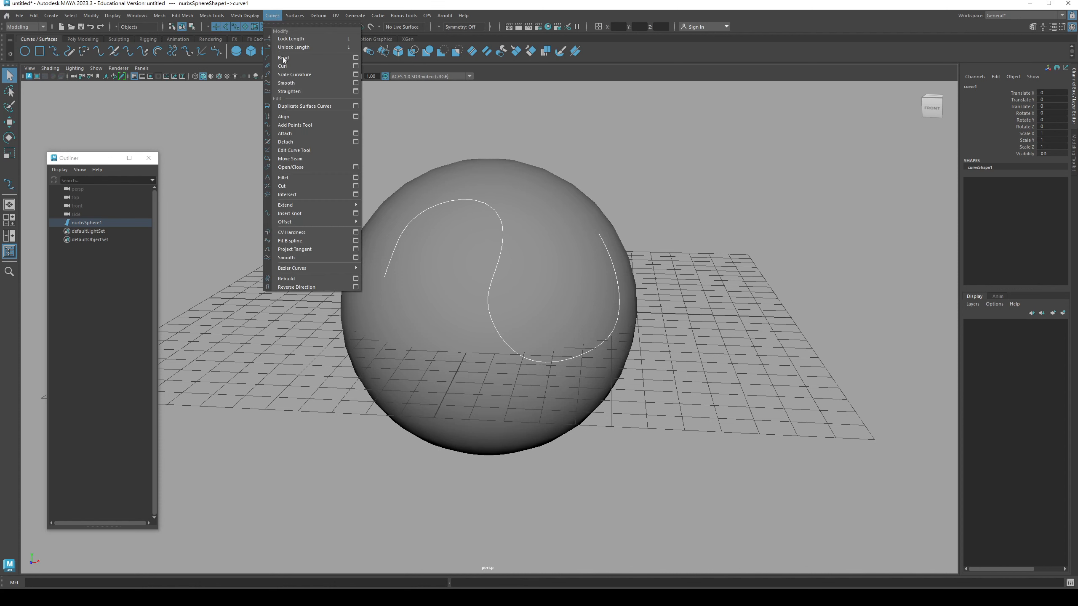
click(334, 105)
click(95, 232)
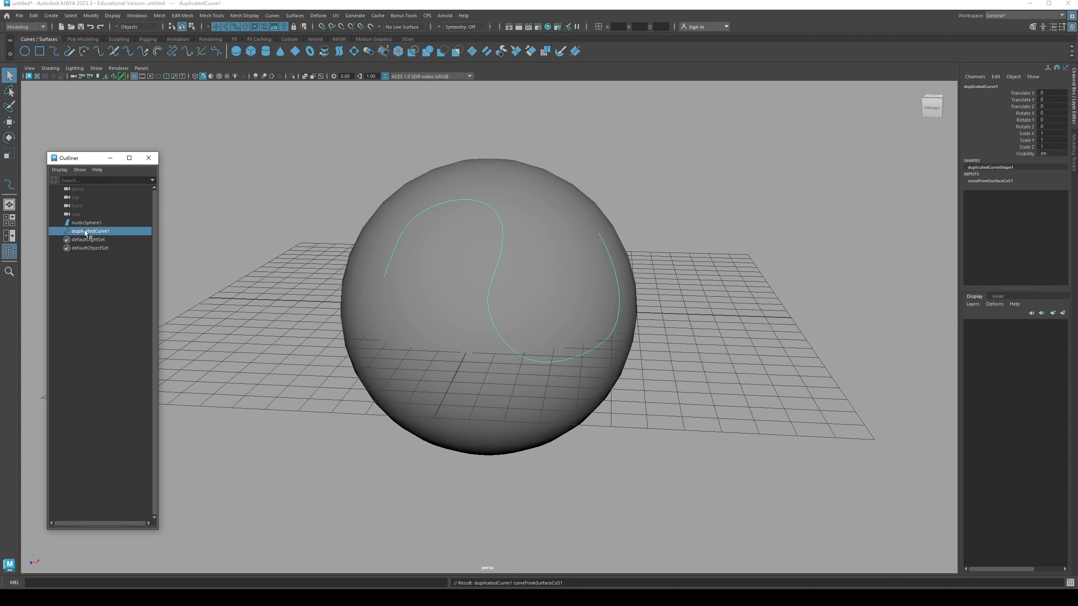
Step: Move the duplicated curve off the sphere along X, to a Translate X of about -11.959, and clear the selection
alt+drag(487, 380, 468, 383)
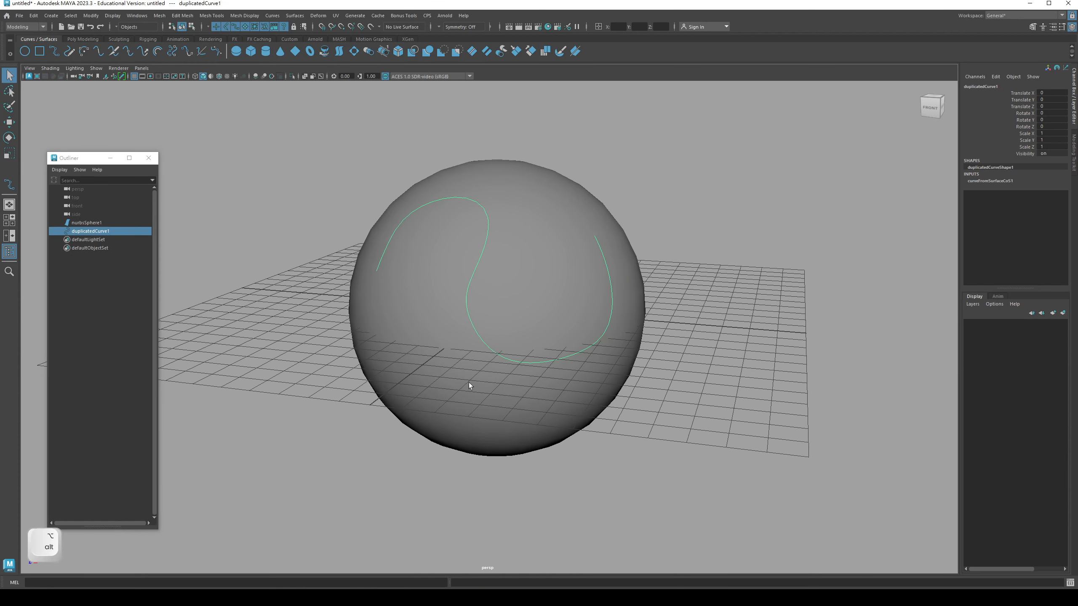
key(w)
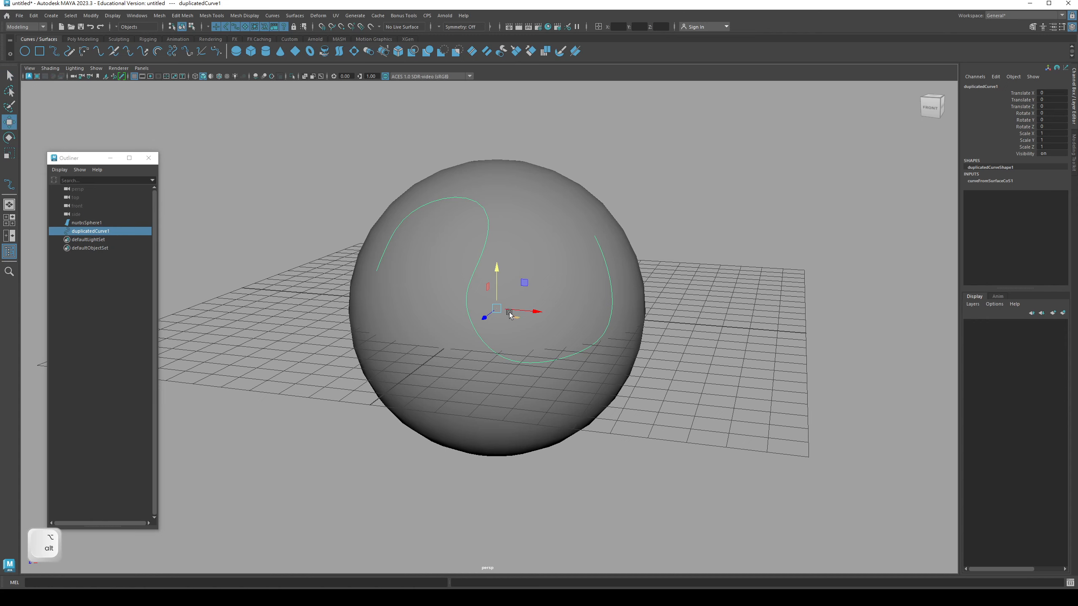
alt+drag(508, 288, 255, 283)
key(q)
click(380, 416)
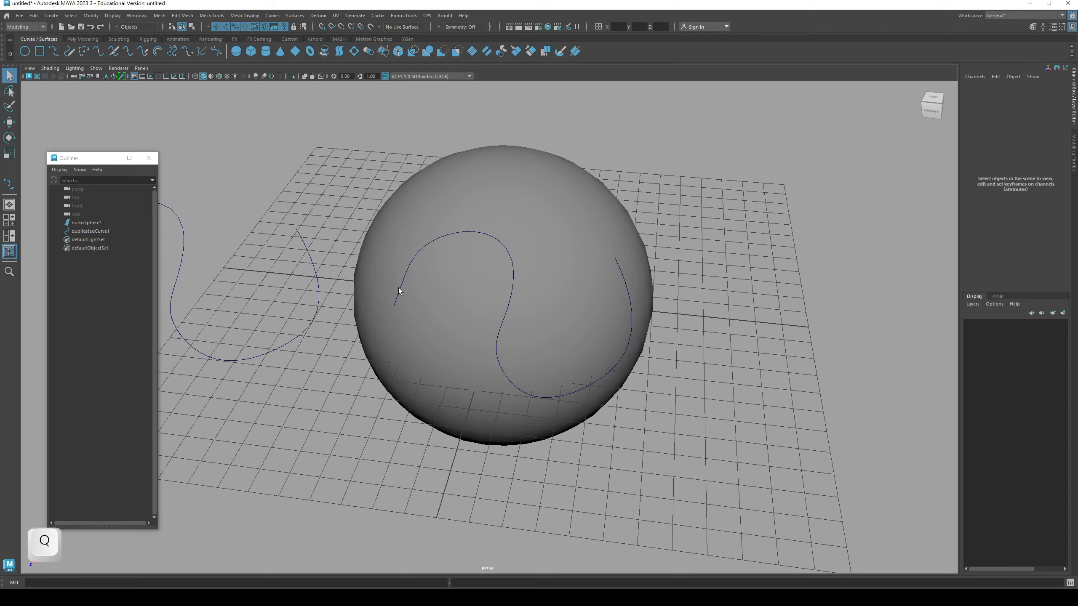
Step: Try moving the original surface curve across the sphere to test its link to the duplicate, and undo the move
click(399, 289)
key(w)
alt+drag(500, 329, 513, 306)
key(z)
Step: Select the duplicated curve beside the sphere and delete its construction history
click(302, 170)
alt+drag(303, 198, 409, 278)
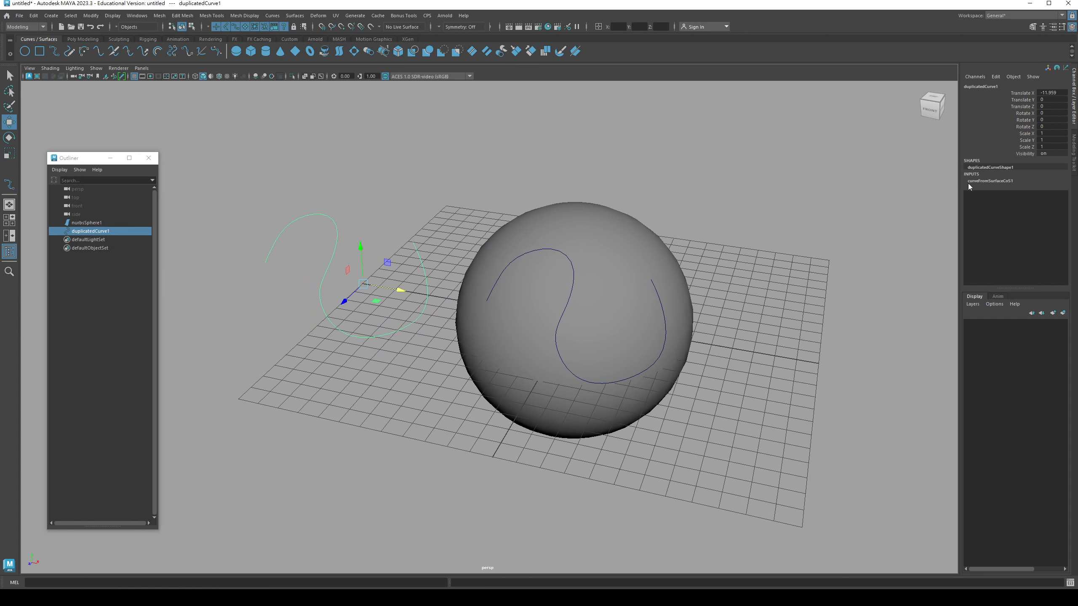
mouse_move(472, 308)
alt+mouse_down()
mouse_move(441, 300)
mouse_move(470, 305)
alt+mouse_up()
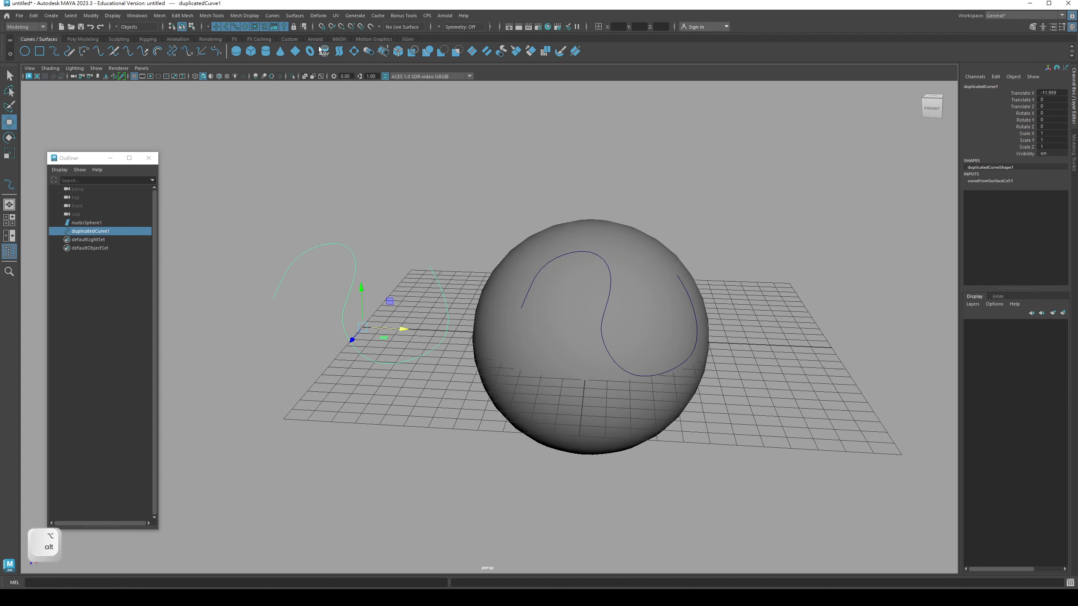
click(272, 15)
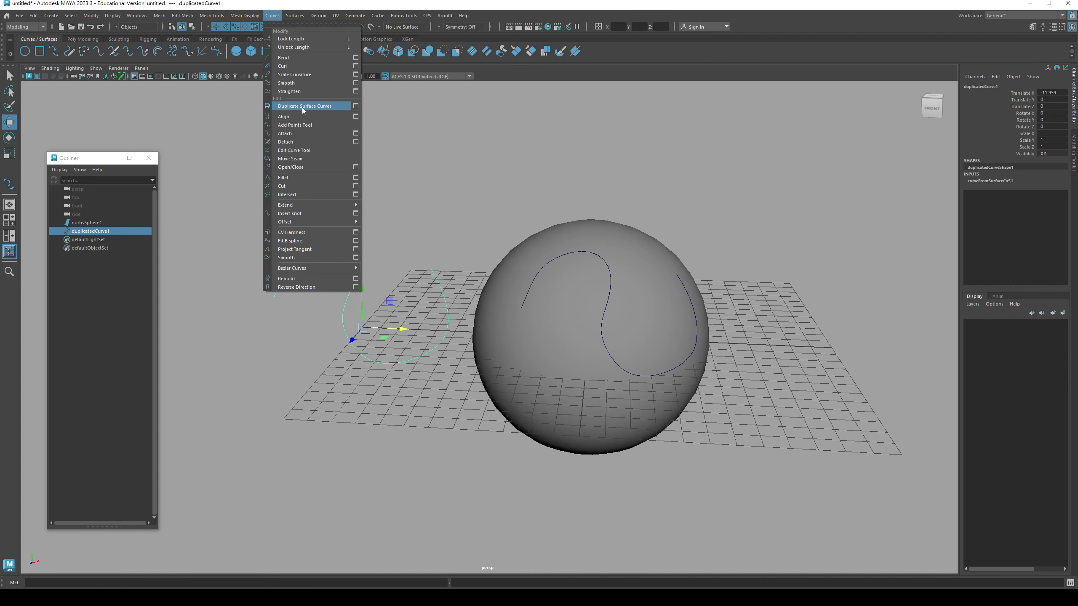
click(430, 178)
key(q)
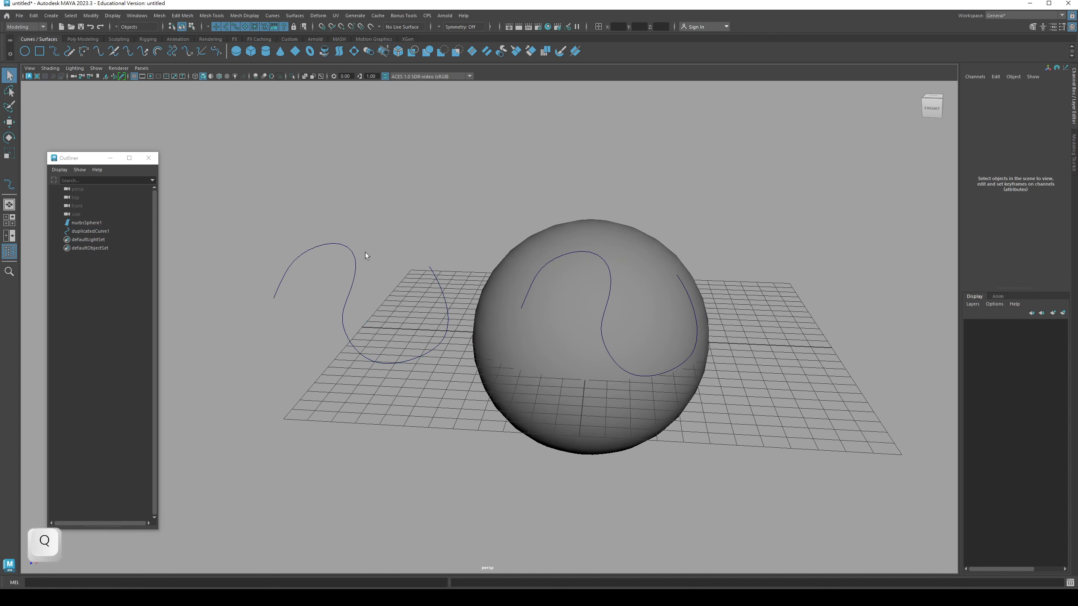
drag(327, 247, 327, 248)
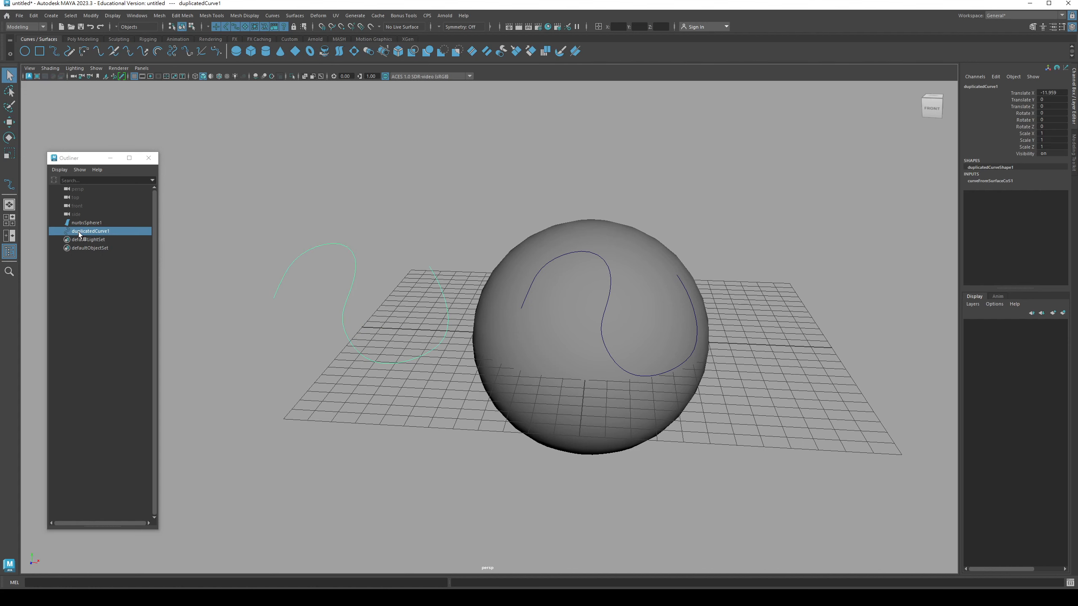
click(34, 16)
mouse_move(84, 117)
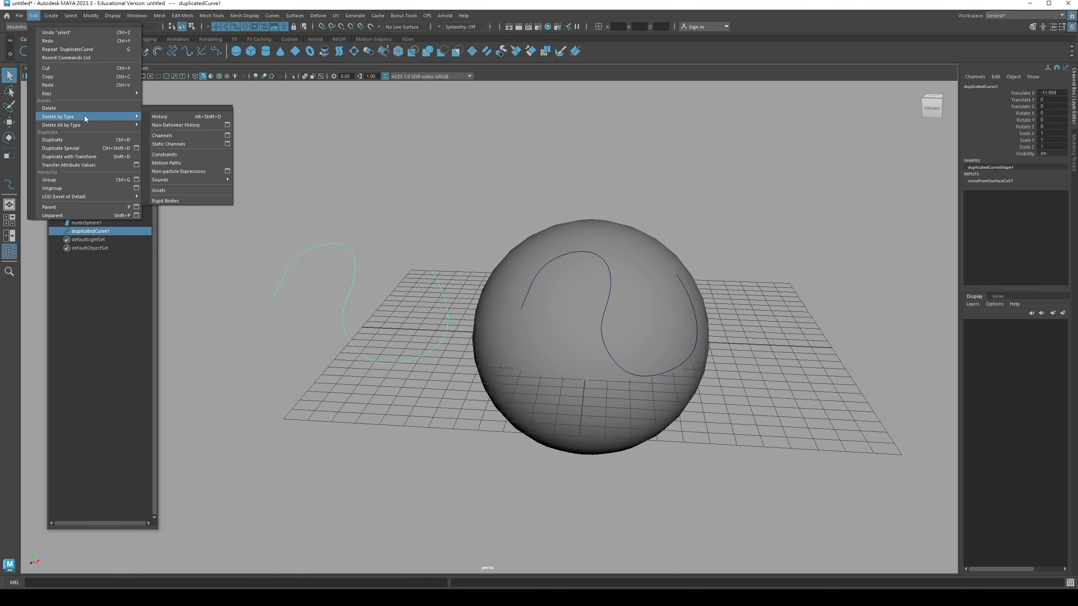
click(160, 117)
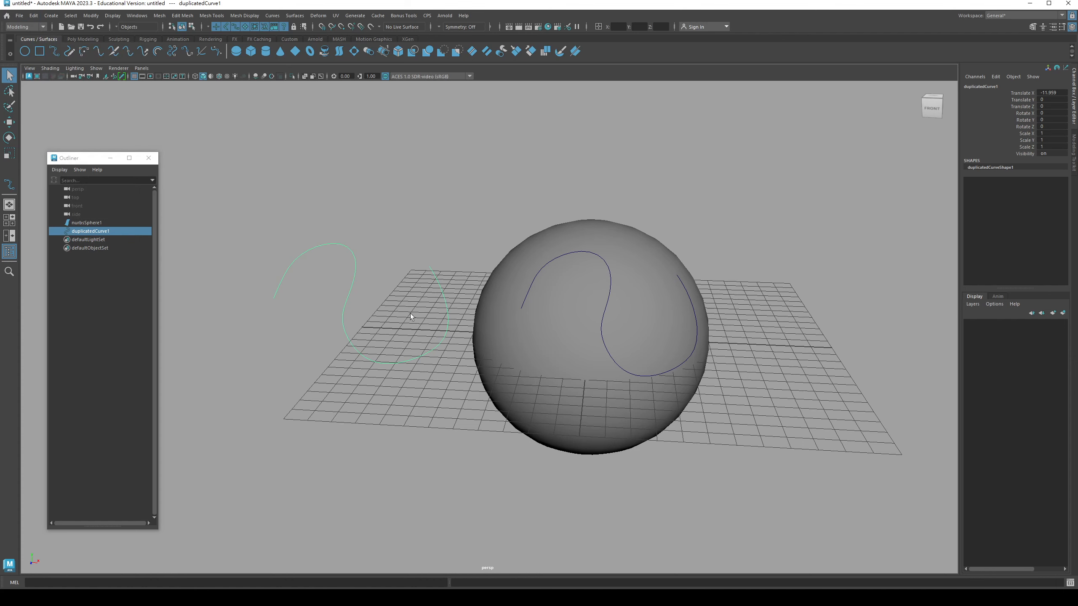
click(410, 314)
Step: Move the original surface curve slightly across the sphere to test whether the duplicate is independent of it
click(559, 259)
key(w)
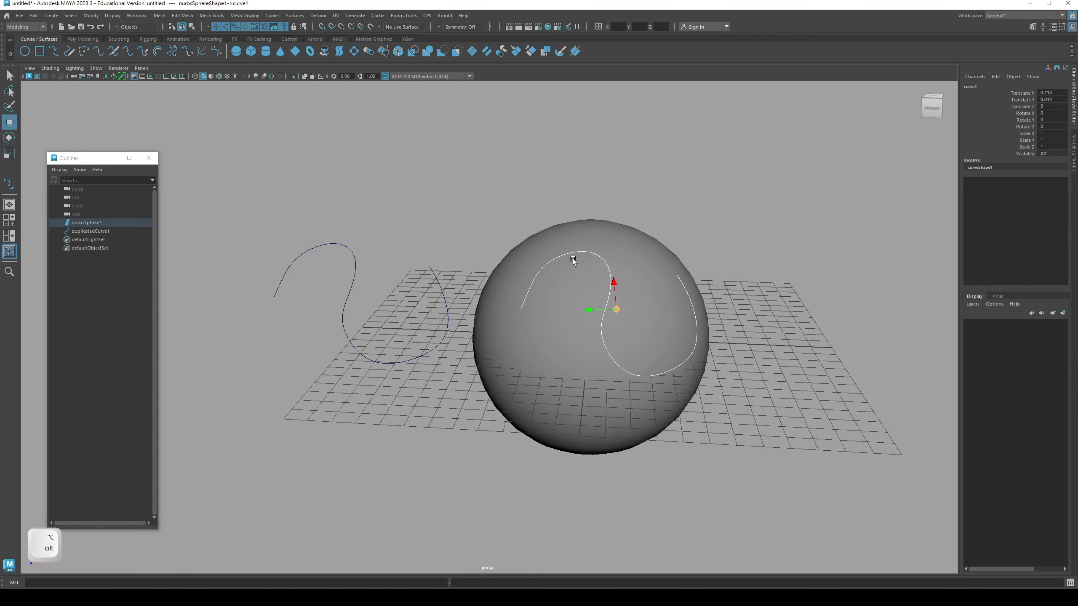
alt+drag(558, 260, 537, 317)
mouse_move(536, 316)
alt+mouse_down()
mouse_move(556, 319)
mouse_move(552, 310)
alt+mouse_up()
key(q)
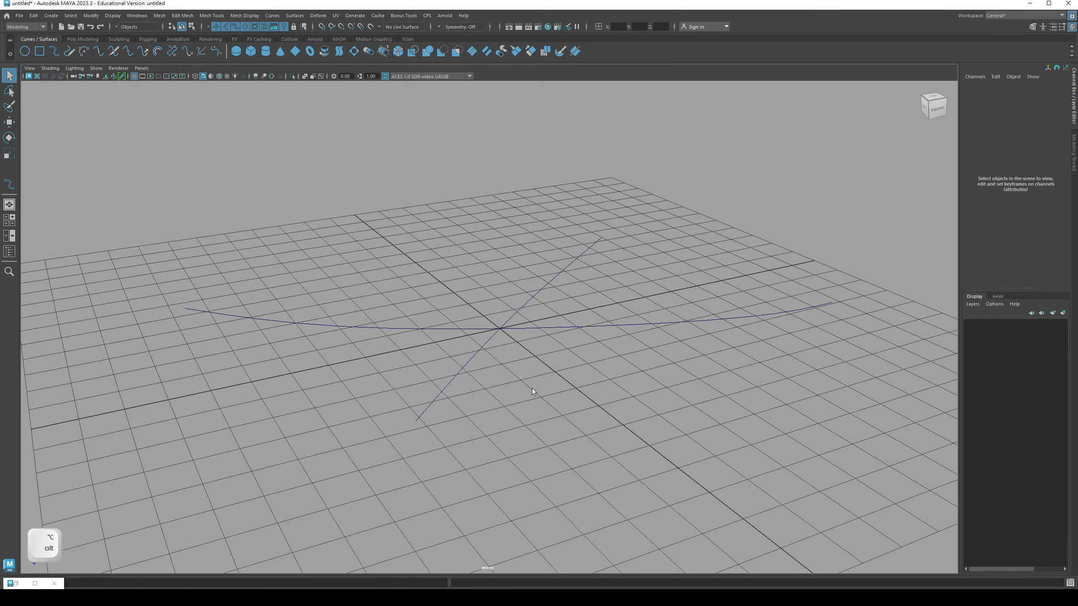
Step: Examine from several angles where the straight and bent curves cross on the grid, leaving neither selected
mouse_move(532, 388)
alt+mouse_down()
mouse_move(542, 412)
mouse_move(539, 379)
alt+mouse_up()
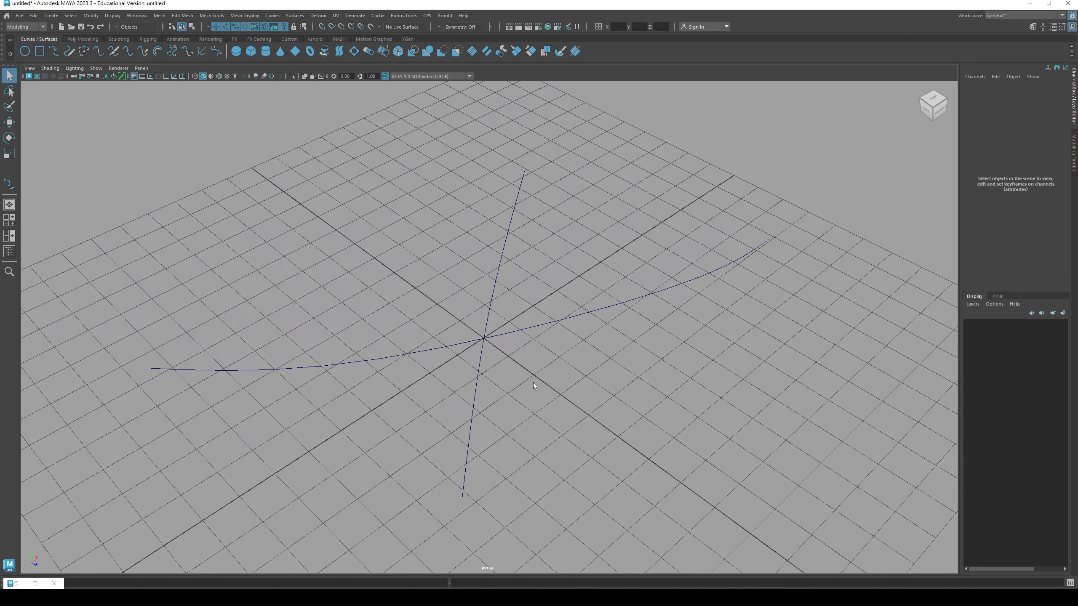
alt+drag(533, 385, 622, 340)
shift+click(476, 292)
shift+click(532, 317)
alt+right_drag(622, 339, 579, 352)
alt+drag(579, 351, 472, 314)
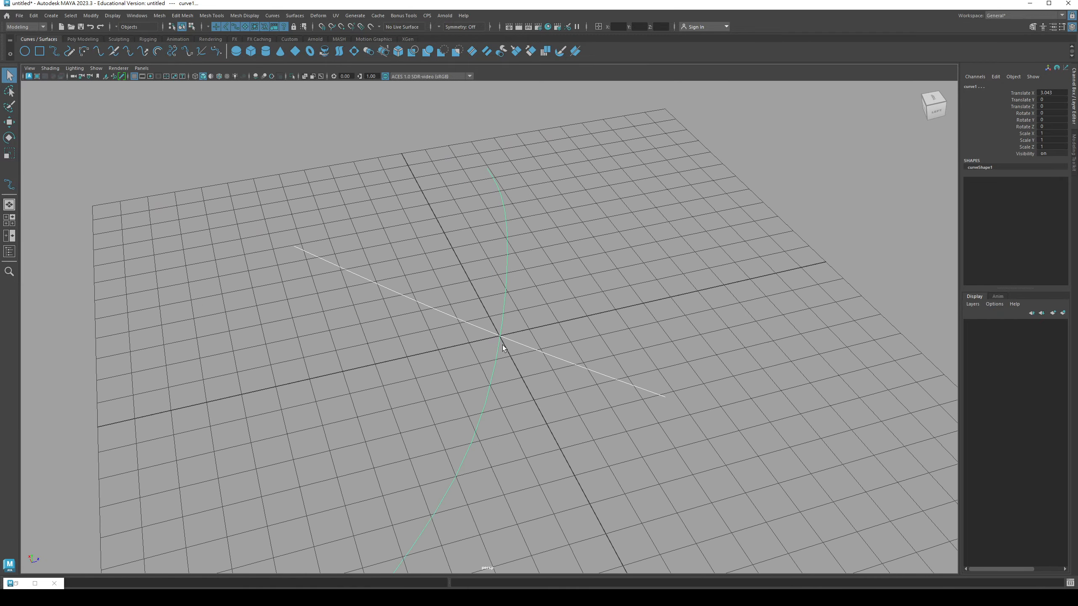
click(489, 349)
mouse_move(488, 349)
alt+mouse_down()
mouse_move(611, 368)
mouse_move(526, 330)
mouse_move(494, 329)
mouse_move(493, 353)
mouse_move(509, 336)
mouse_move(573, 352)
mouse_move(462, 349)
mouse_move(498, 341)
alt+mouse_up()
key(q)
click(515, 325)
click(493, 353)
key(q)
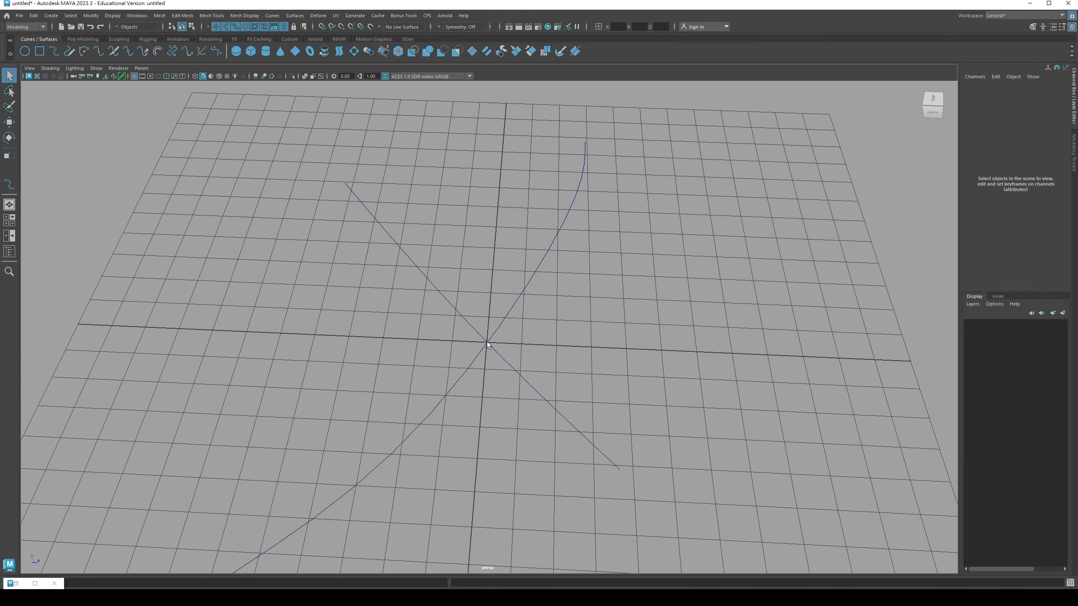
Step: Select both crossing curves and split them at their intersection with the Cut command
drag(412, 275, 550, 413)
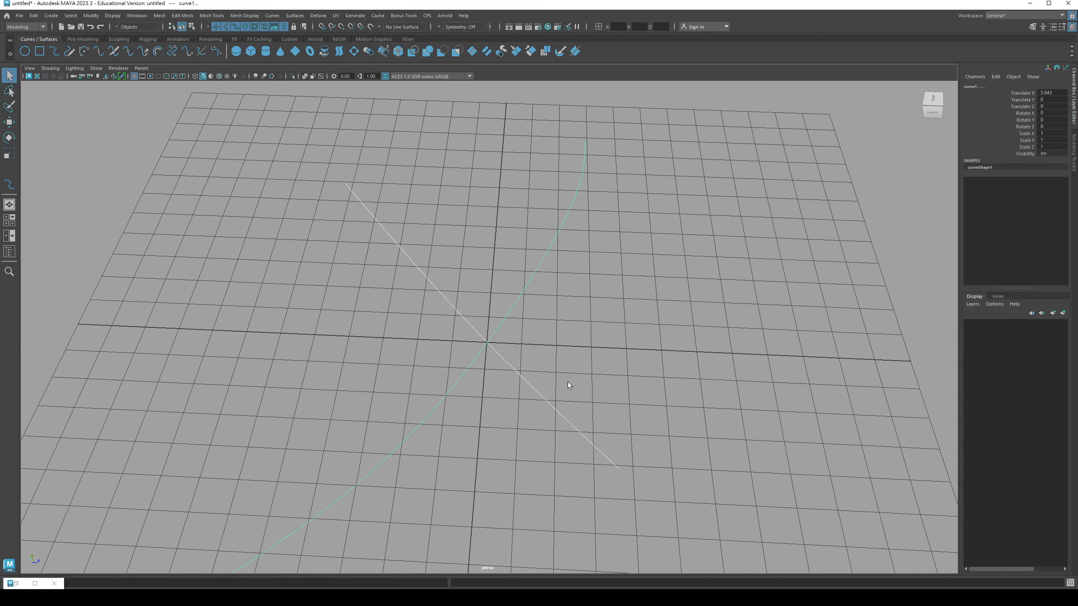
click(272, 15)
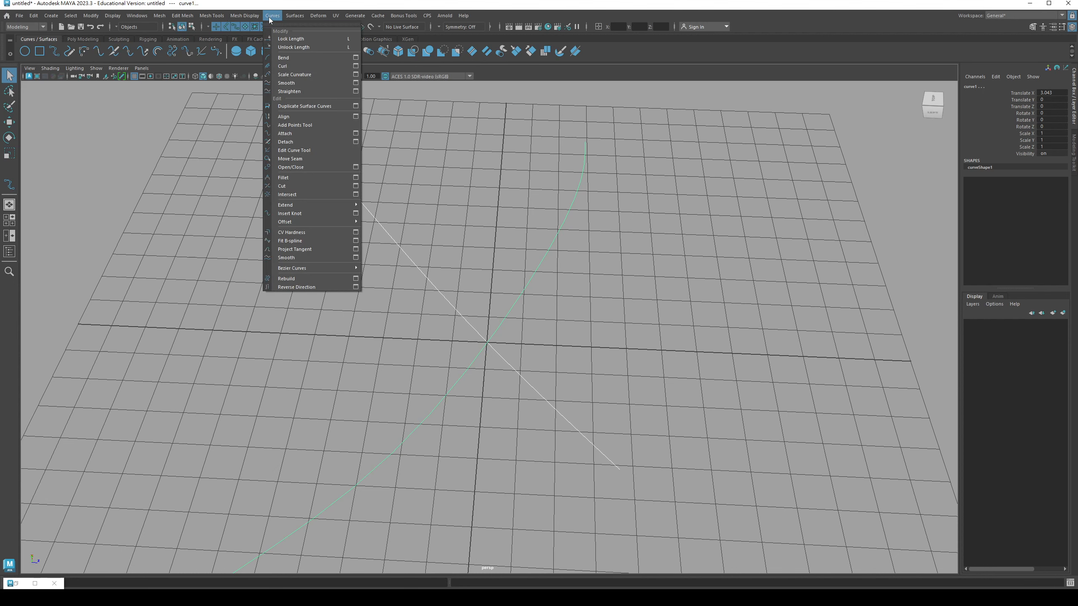
click(294, 184)
click(399, 294)
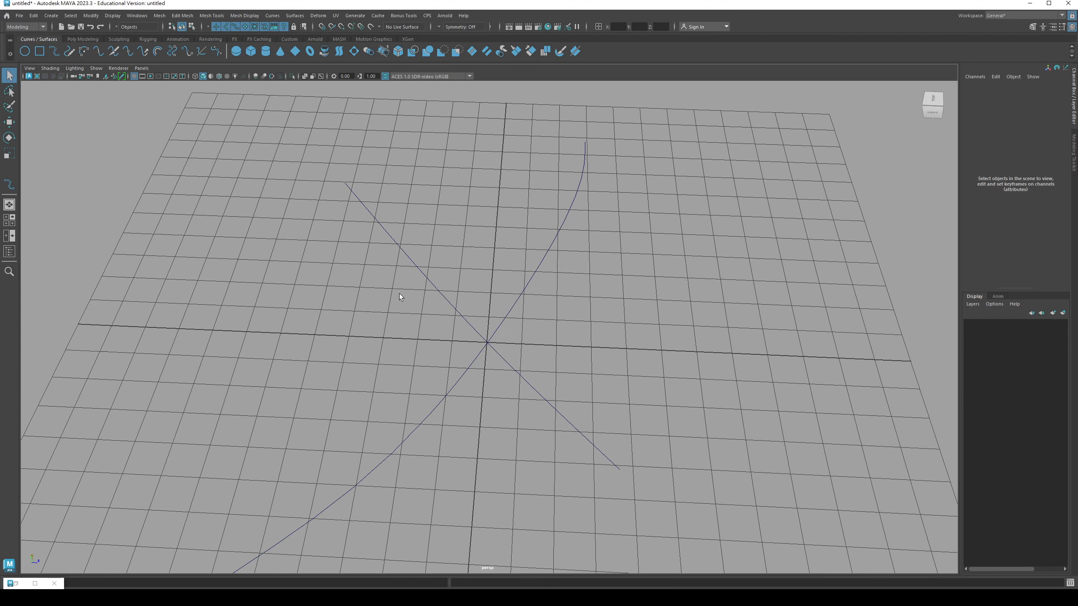
Step: Select individual segments of the cut curves and inspect how they meet at the intersection
drag(400, 293, 463, 217)
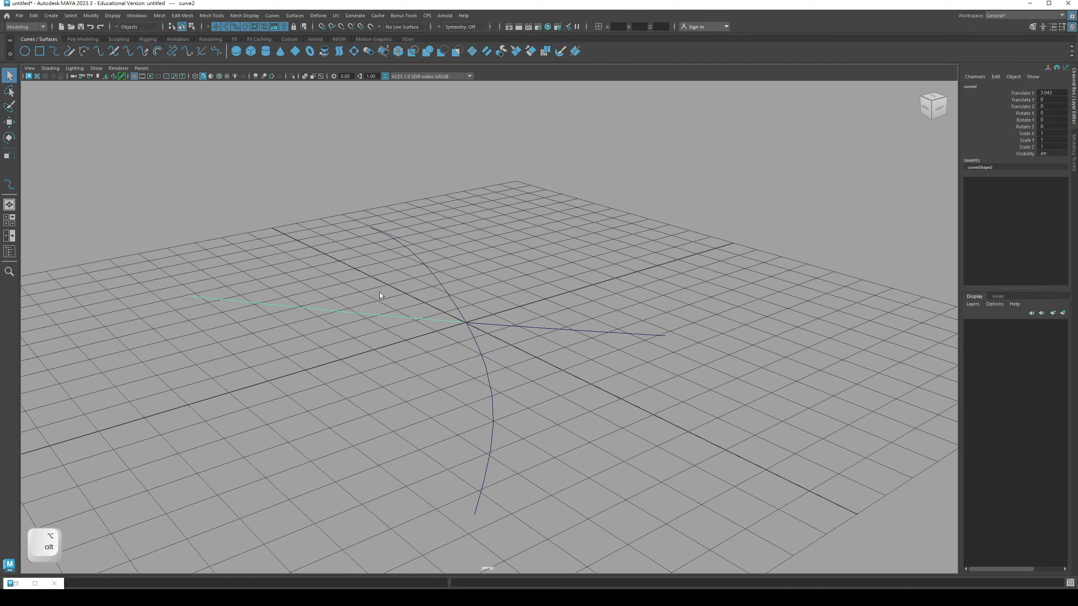
click(430, 276)
alt+drag(525, 346, 428, 319)
alt+middle_drag(428, 319, 488, 317)
alt+right_drag(488, 317, 522, 318)
alt+drag(497, 316, 527, 341)
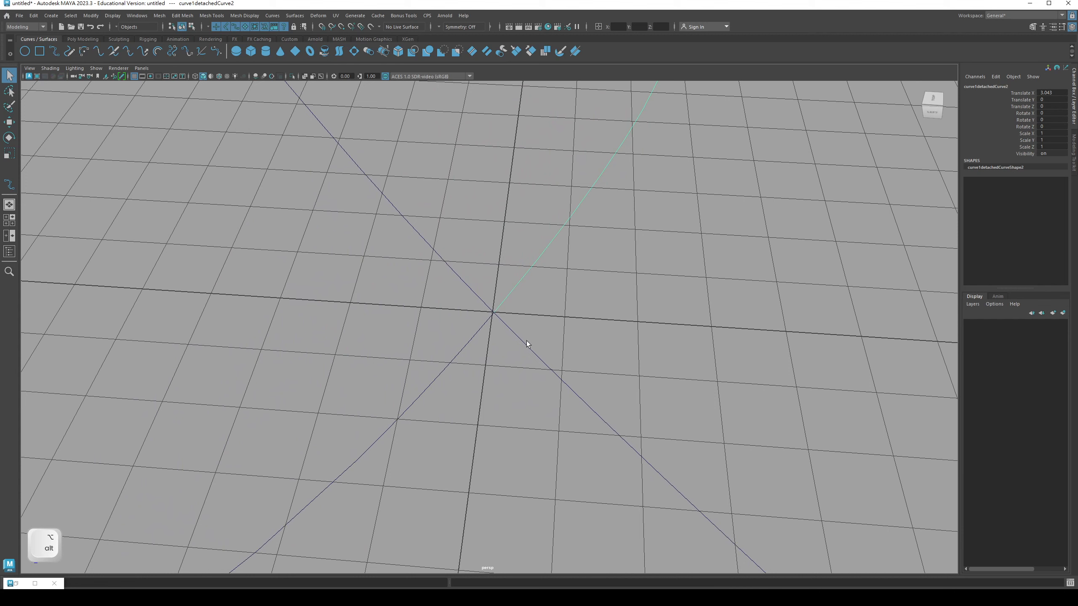
key(q)
scroll(499, 295, down, 3)
Step: Try moving two of the cut segments away from the intersection, undo both moves, and clear the selection
key(w)
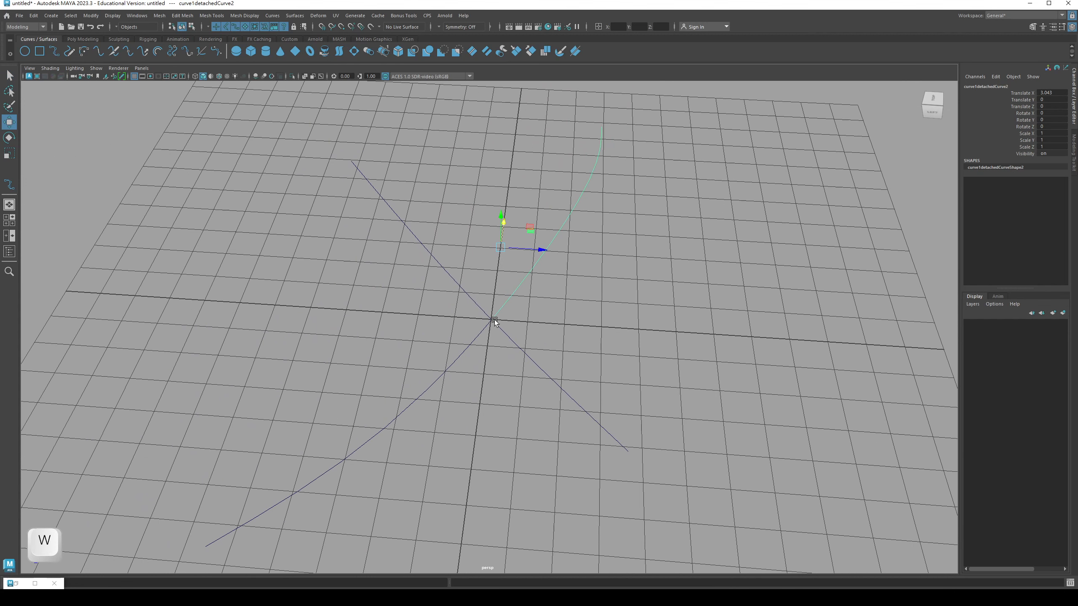
mouse_move(541, 250)
mouse_down()
mouse_move(596, 251)
mouse_move(531, 245)
mouse_move(539, 233)
mouse_up()
key(z)
click(411, 271)
click(434, 266)
key(z)
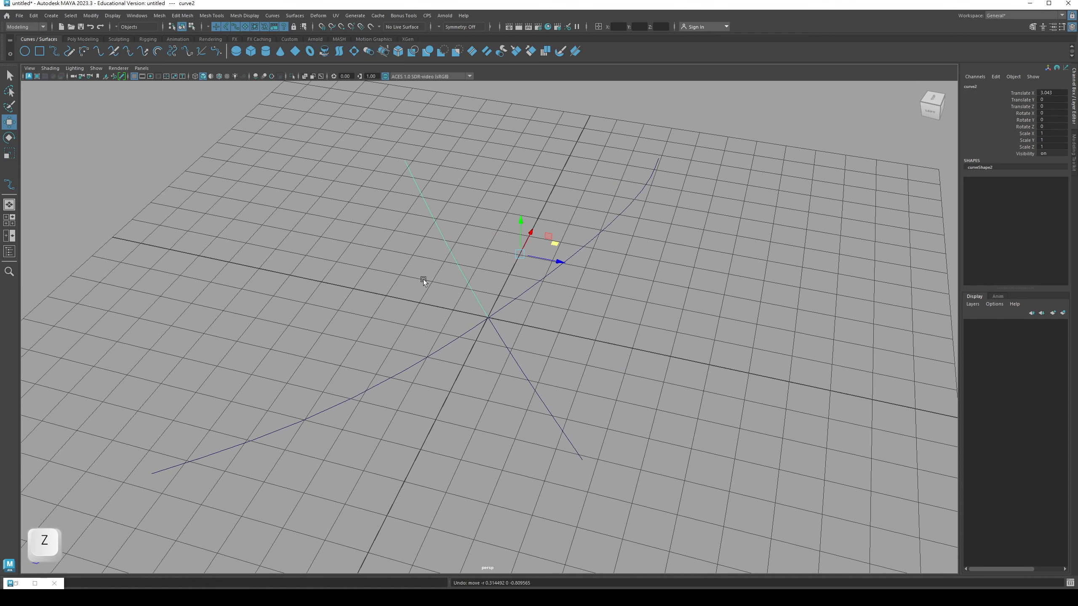
key(q)
click(407, 285)
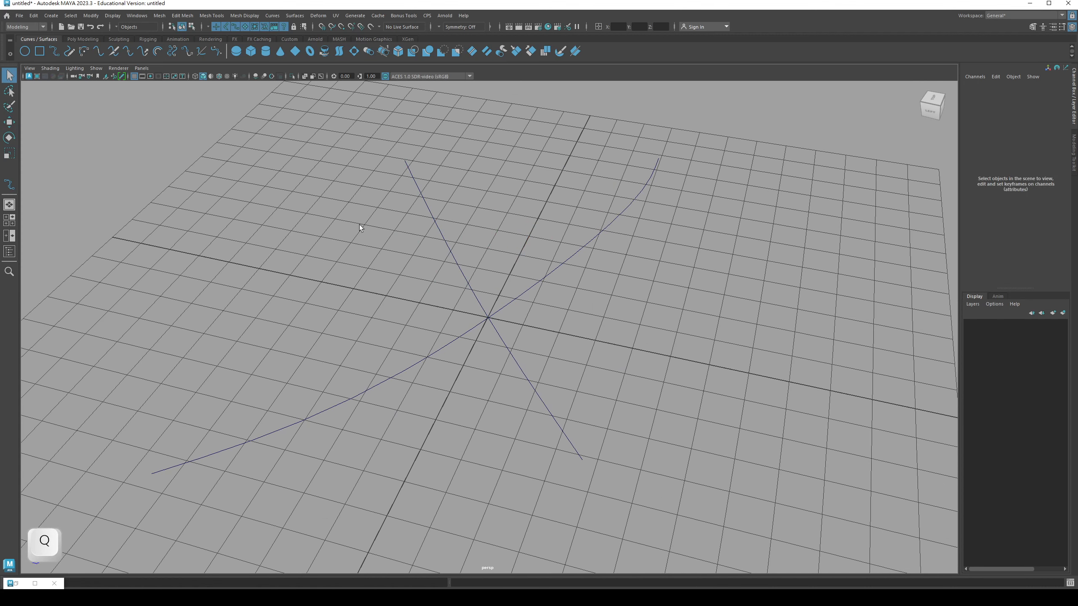
Step: Open the Outliner, select all four curve segments in it, and examine them in the view
click(159, 15)
click(153, 118)
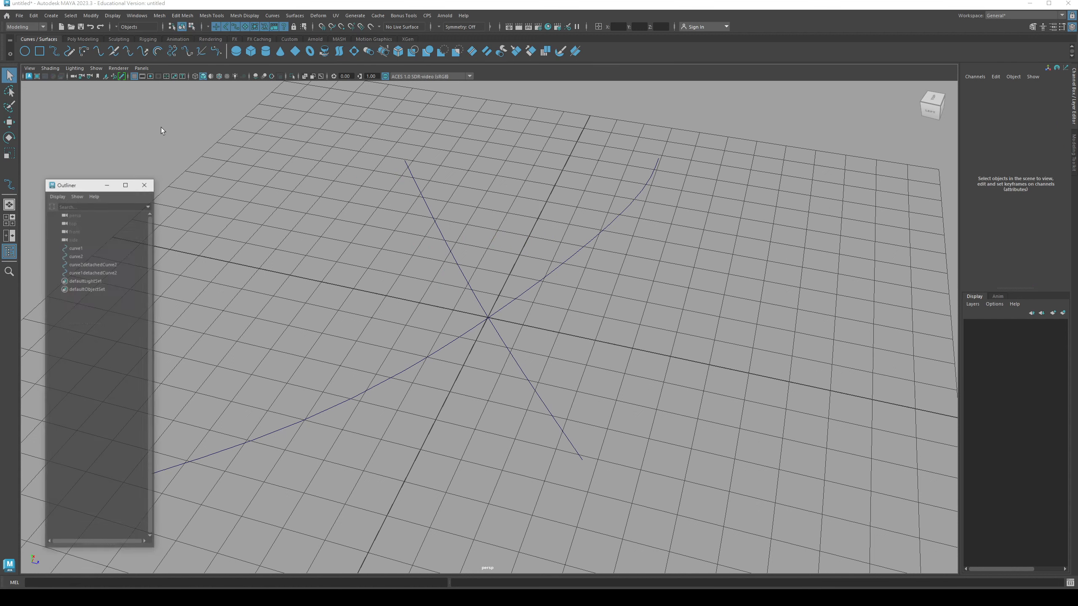
click(78, 223)
shift+click(85, 248)
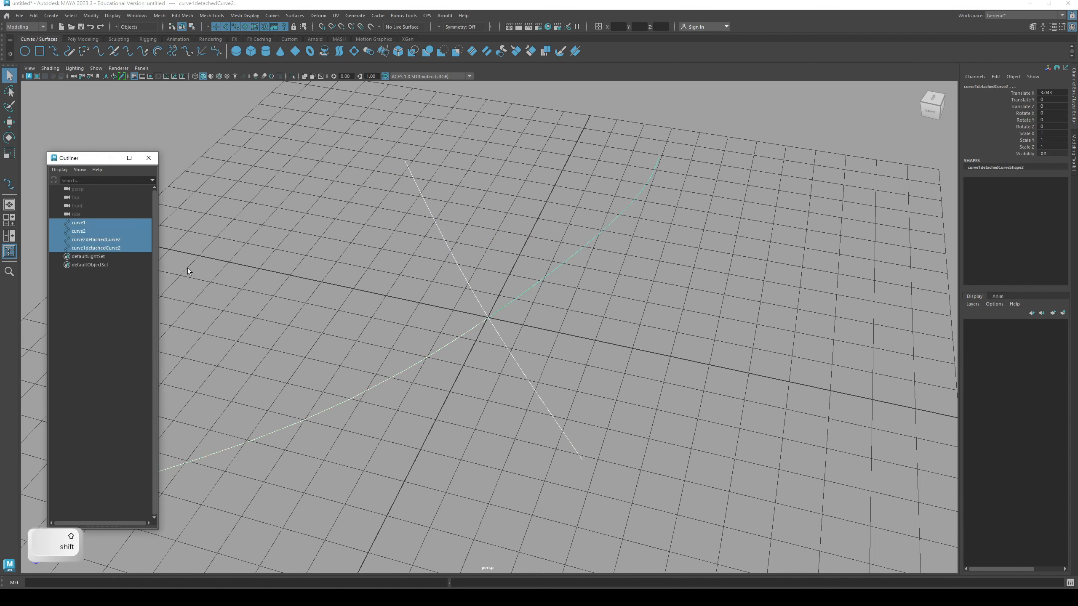
drag(94, 158, 97, 107)
alt+drag(293, 272, 332, 274)
alt+middle_drag(332, 273, 387, 293)
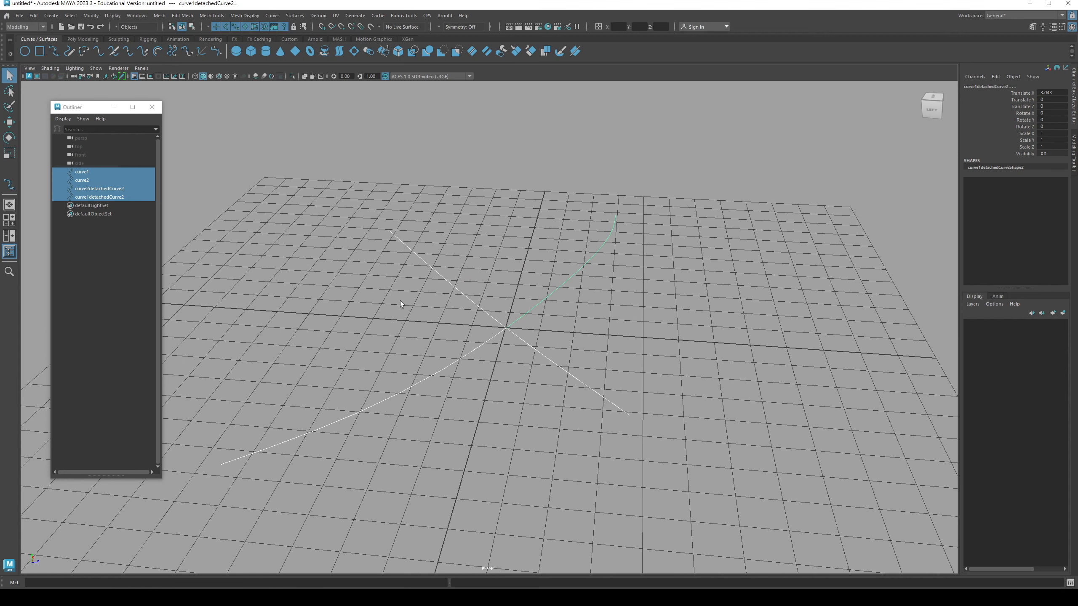
key(F2)
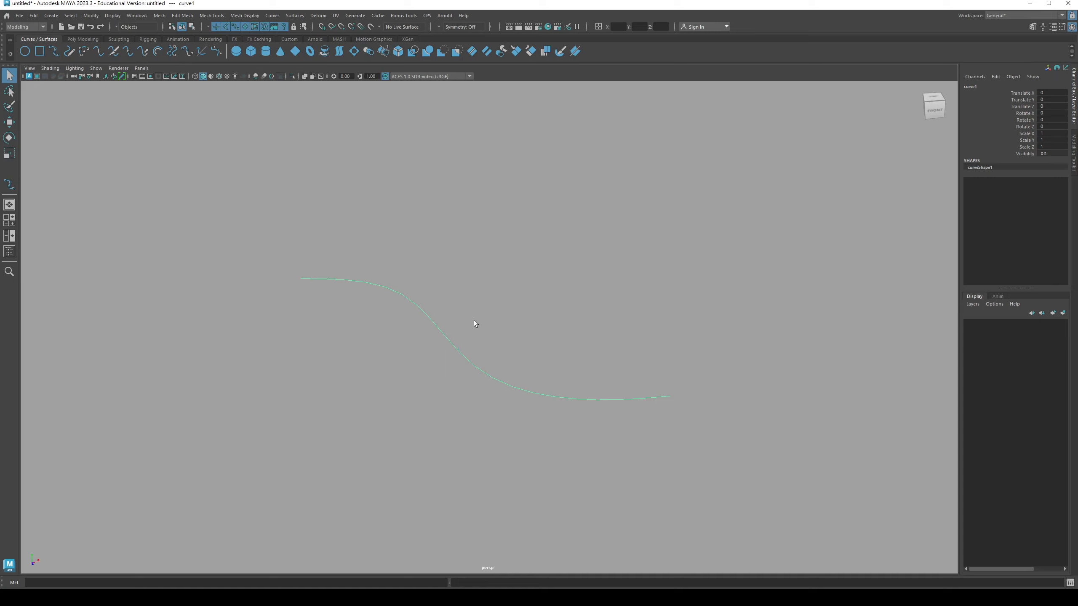
Step: Select the S-shaped curve, open the Outliner beside it, and switch the curve to Curve Point component mode
click(474, 322)
mouse_move(450, 322)
alt+middle_down()
mouse_move(433, 308)
mouse_move(440, 314)
alt+middle_up()
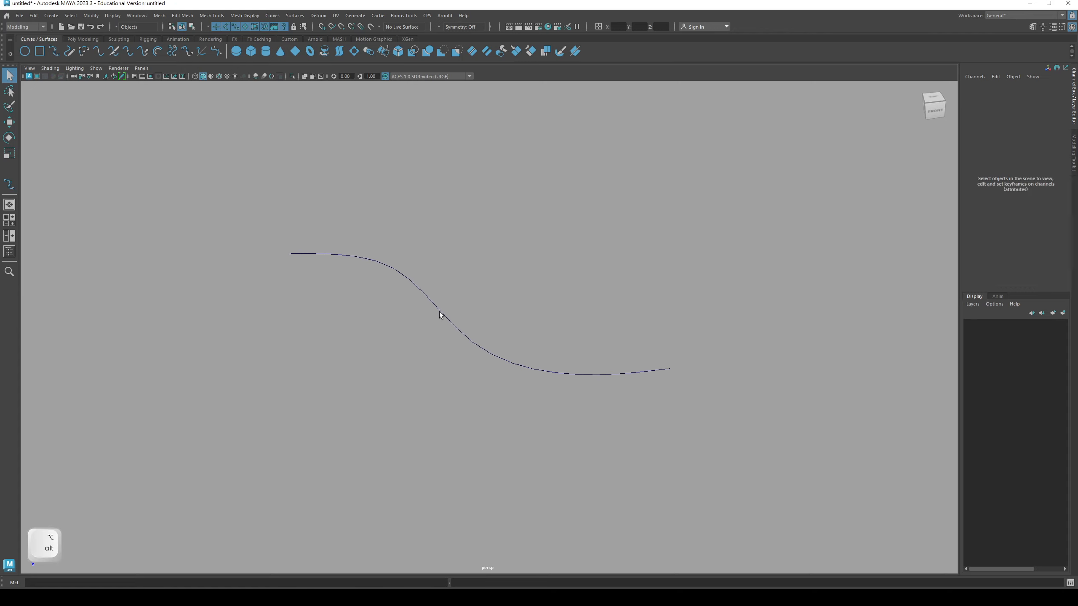
alt+drag(440, 312, 440, 314)
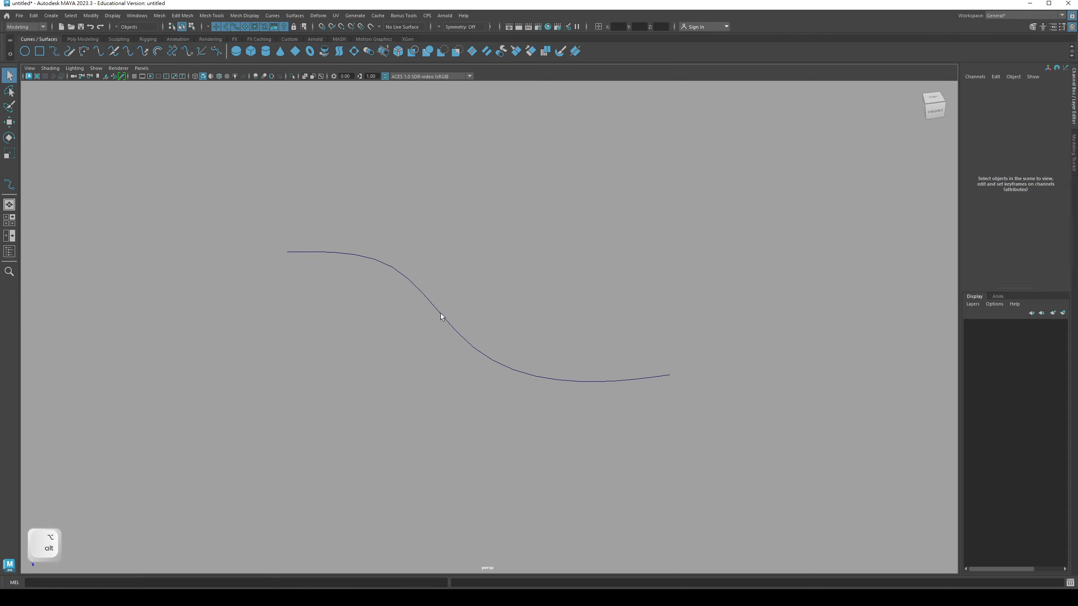
key(q)
click(449, 330)
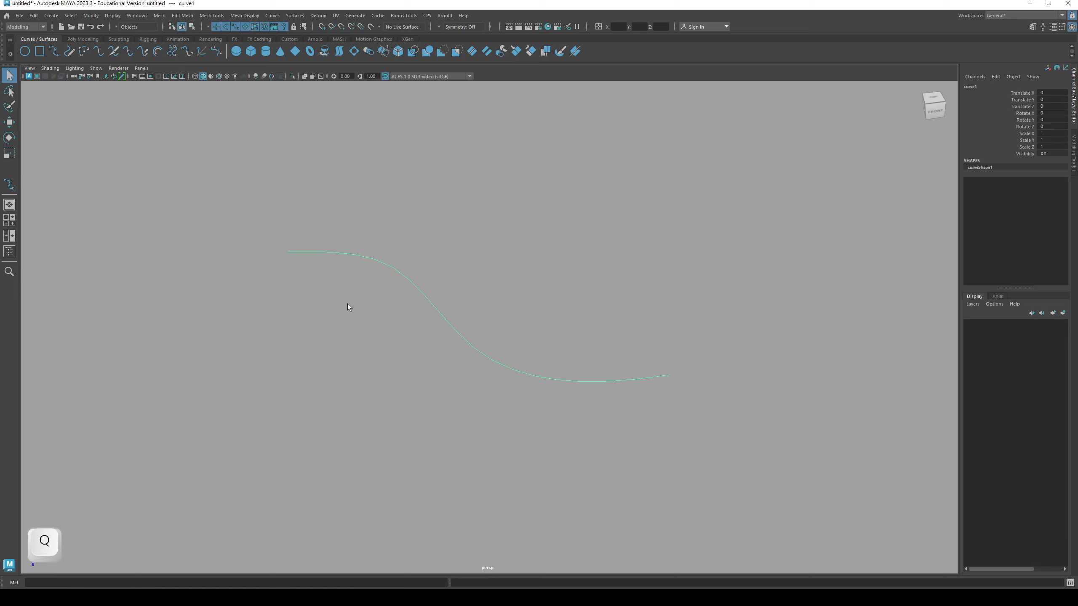
click(136, 15)
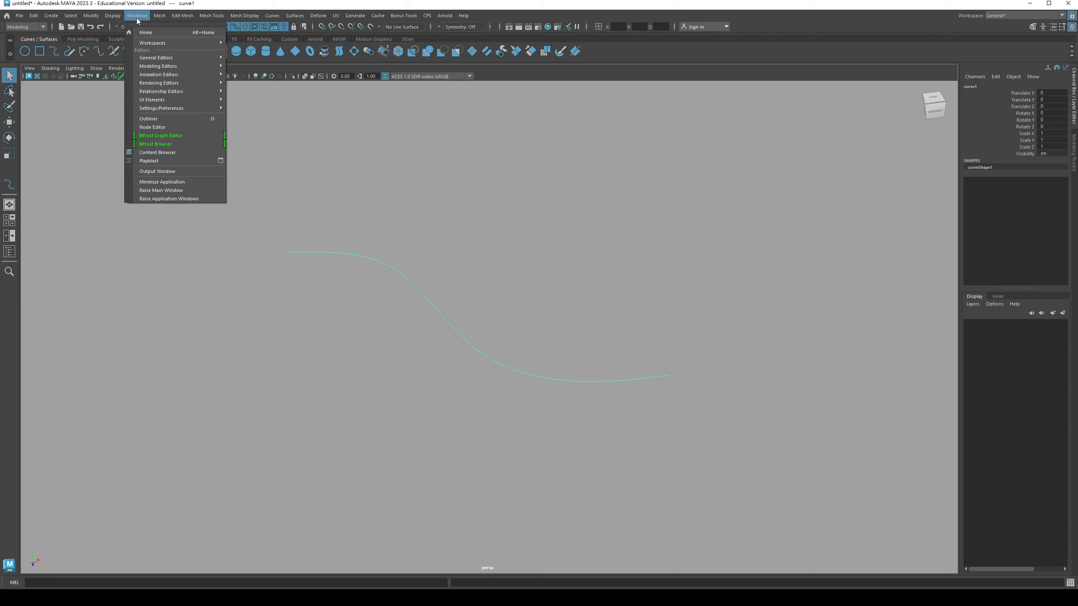
click(146, 118)
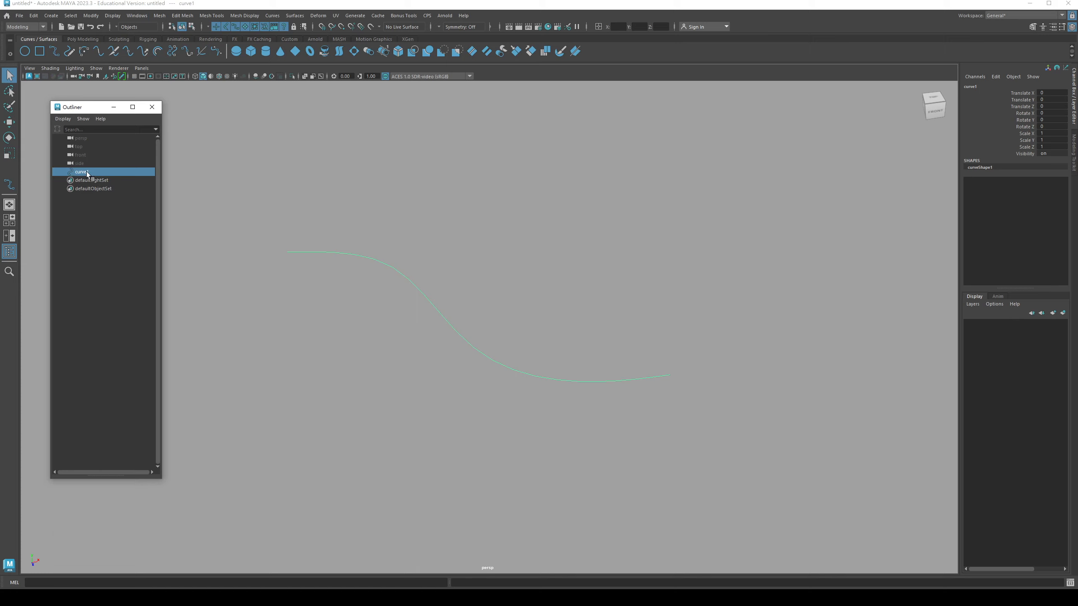
drag(93, 111, 108, 113)
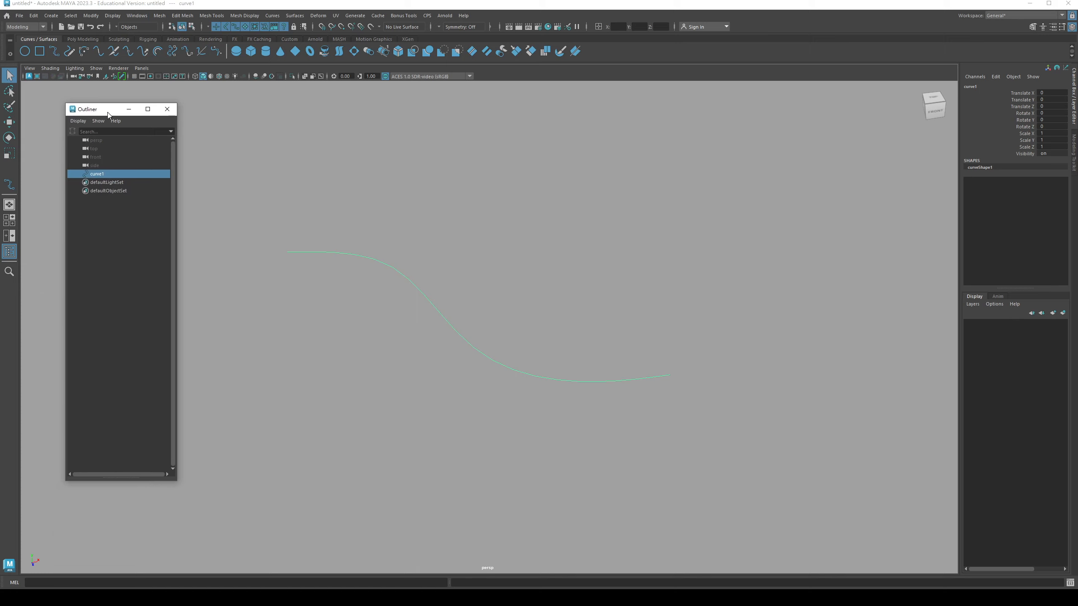
right_click(435, 303)
right_drag(436, 305, 433, 284)
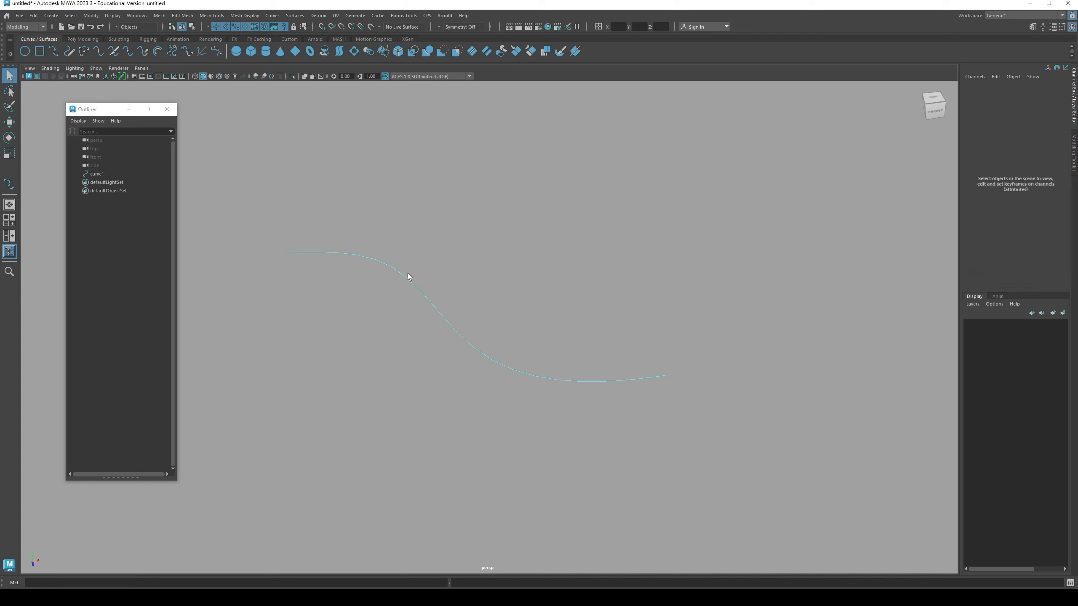
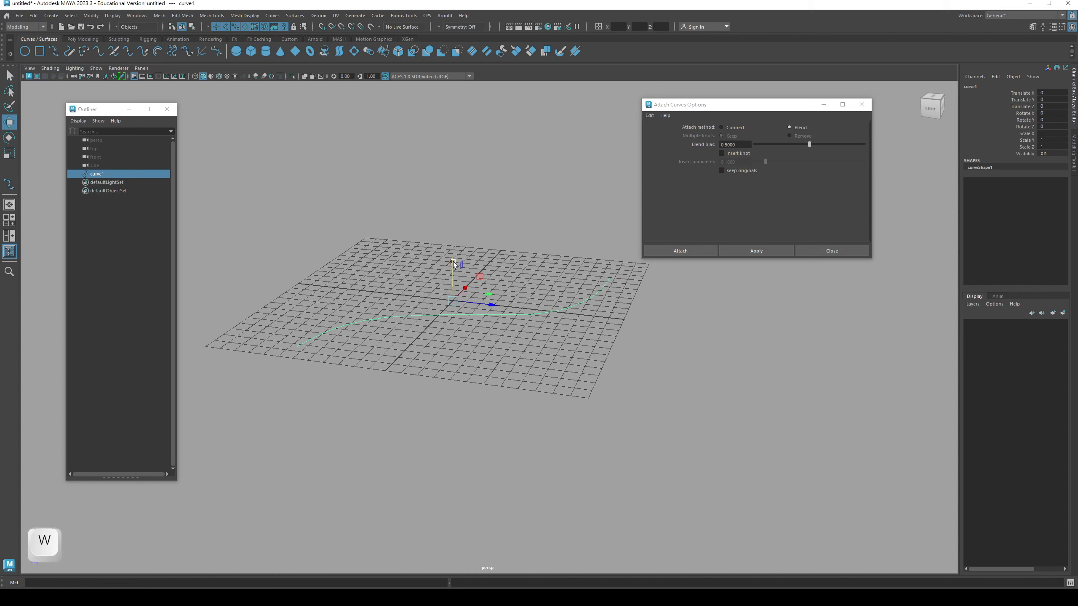
Step: Try moving the curve, undo the move, and delete the curve from the scene
drag(459, 269, 425, 276)
key(ctrl+z)
key(q)
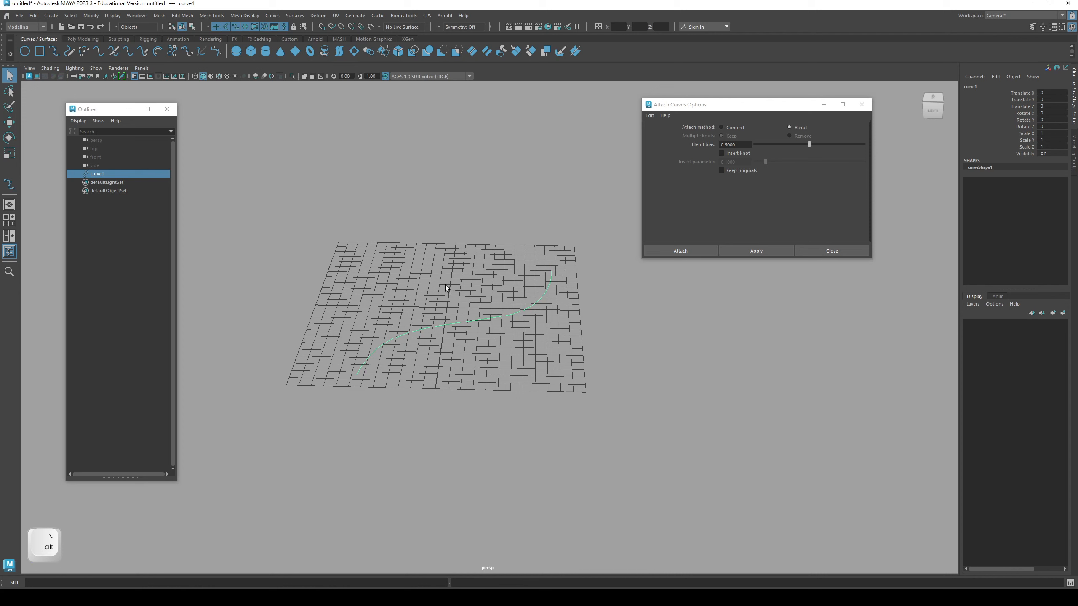
key(Delete)
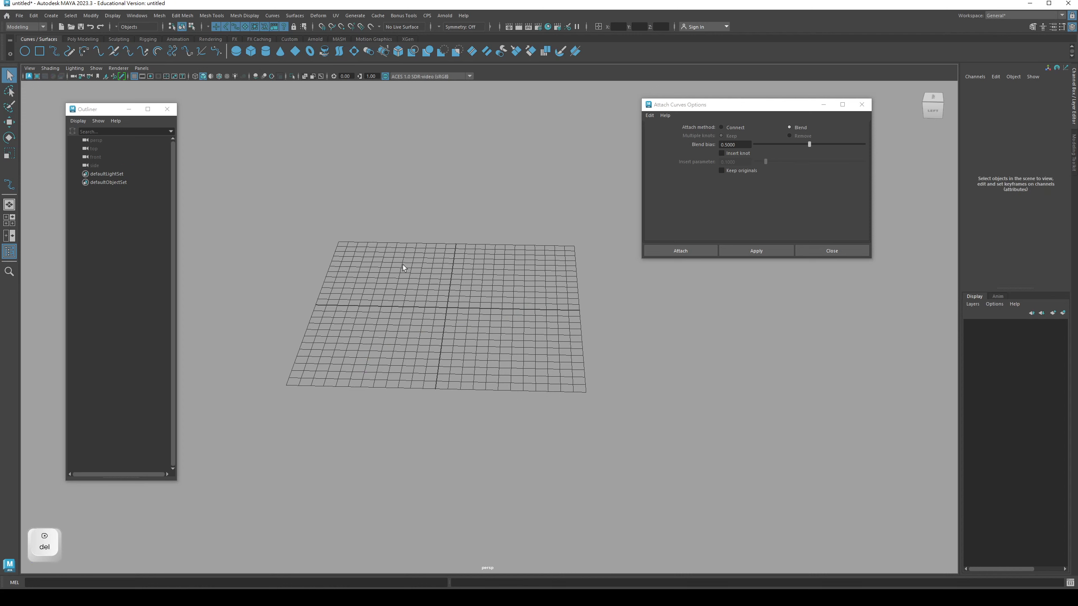
Step: Draw a new S-shaped EP curve with five points running diagonally across the grid
alt+drag(411, 275, 399, 282)
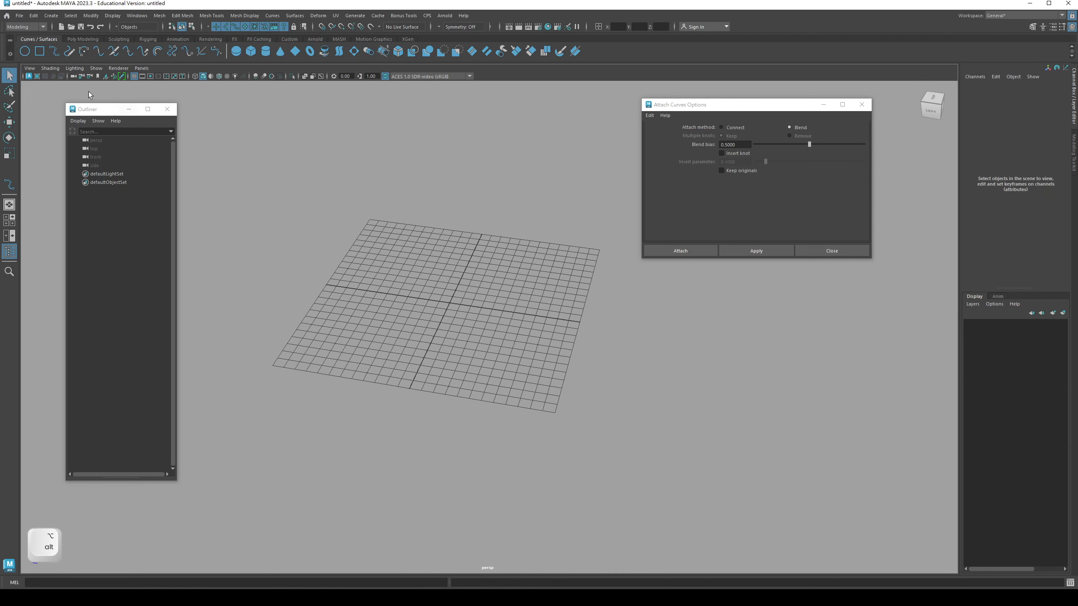
click(55, 52)
click(304, 350)
click(348, 302)
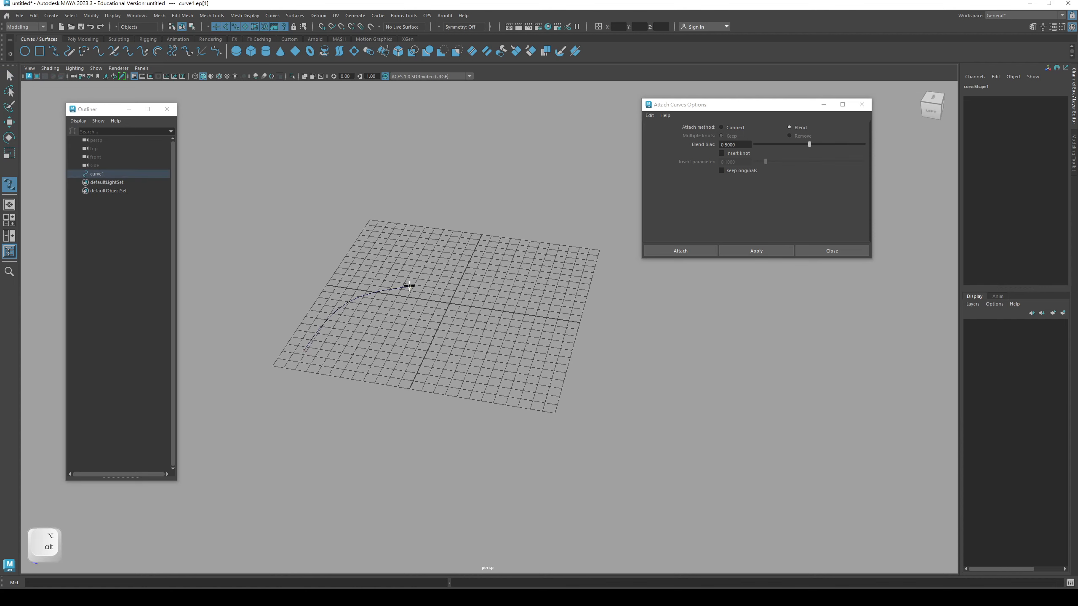
click(410, 287)
click(513, 277)
click(556, 226)
key(Return)
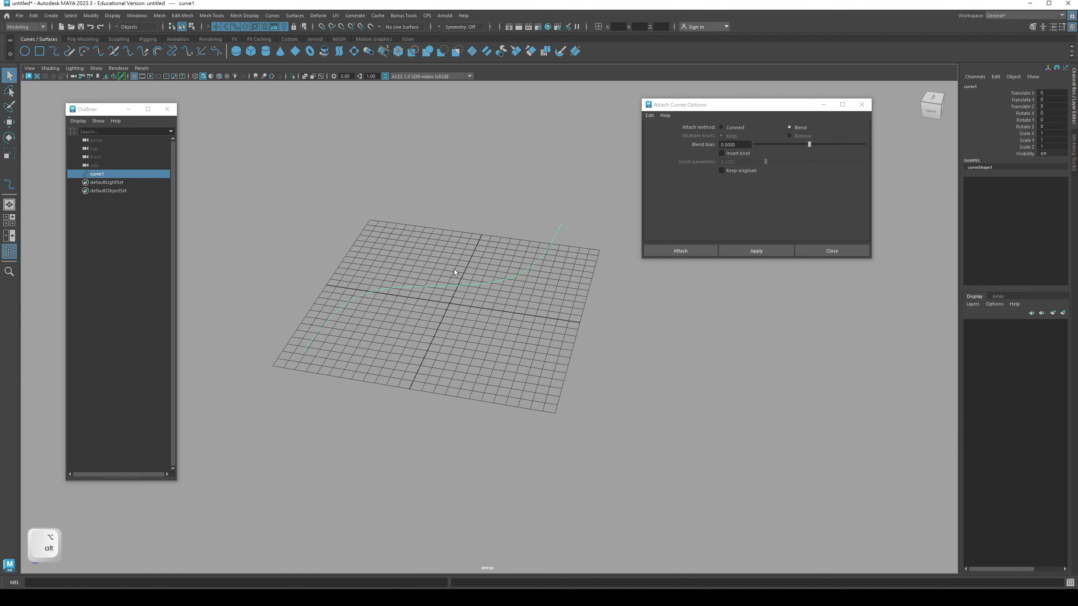
Step: Pick a curve point near the middle of the new curve and detach the curve there
alt+drag(454, 269, 480, 291)
right_drag(465, 256, 459, 225)
click(457, 292)
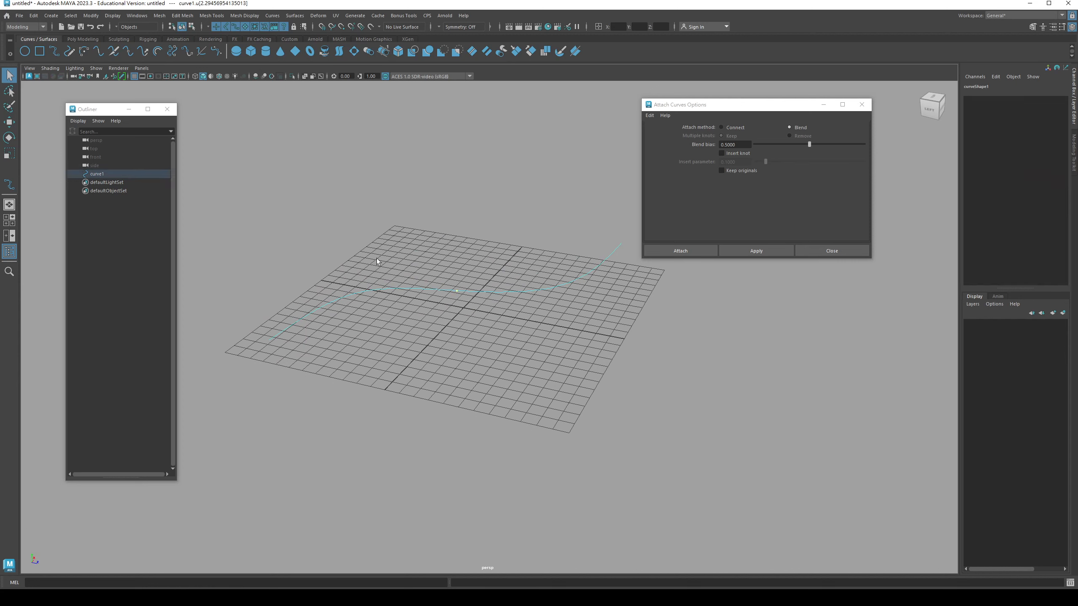
click(239, 16)
mouse_move(272, 15)
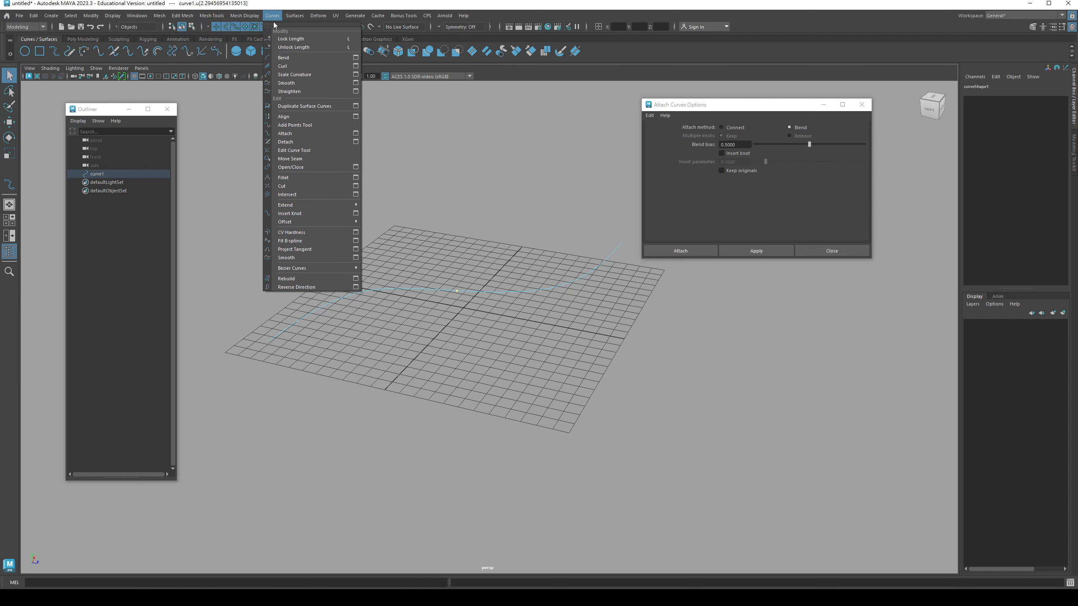
click(297, 143)
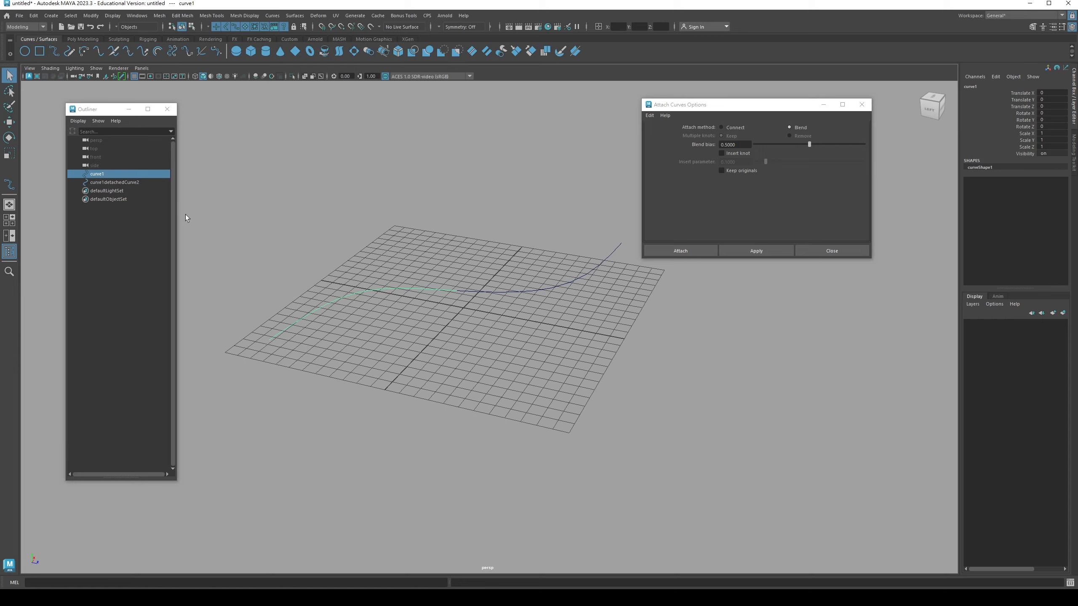
Step: Rename the newly detached curve segment as Curve2 in the Outliner
double_click(145, 183)
text(Curve2)
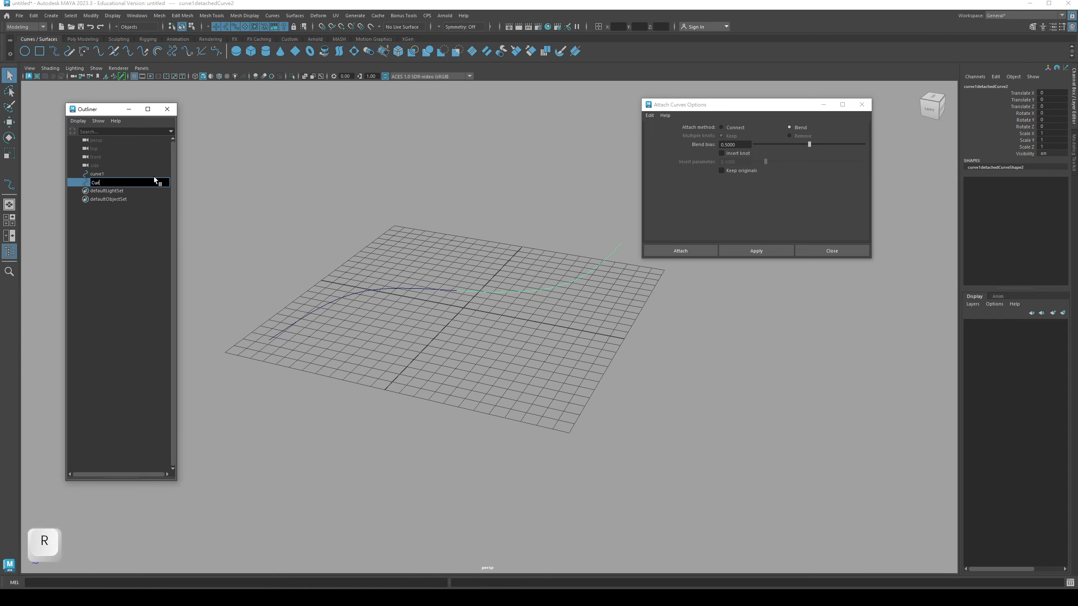
key(Return)
Step: Add curve1 to the selection and attach it to Curve2 with the Blend method, blend bias 0.5, and Keep originals enabled
alt+drag(256, 291, 454, 318)
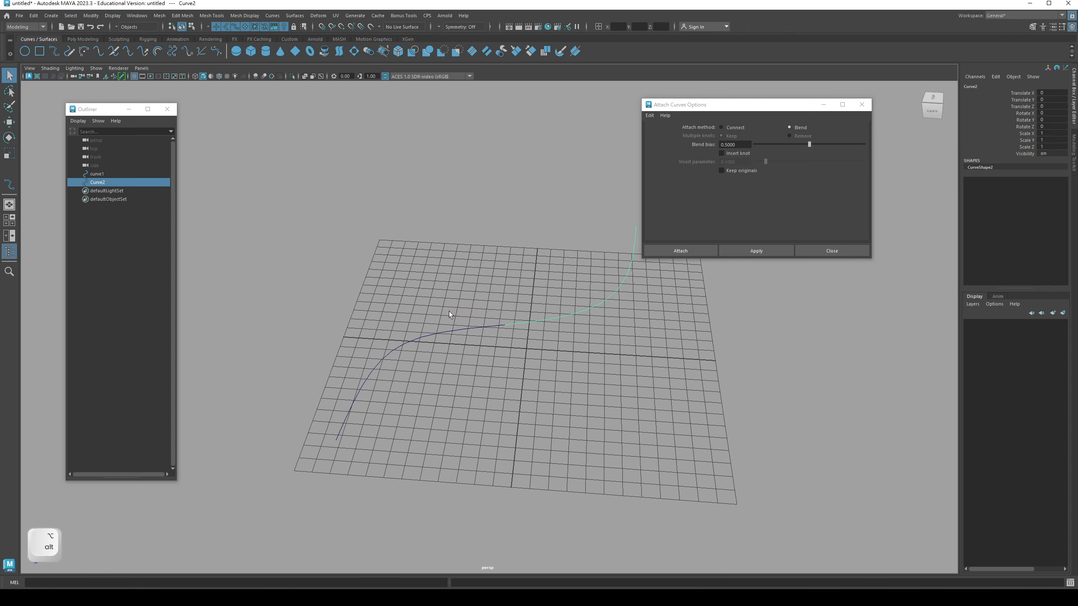
shift+click(465, 326)
mouse_move(525, 338)
alt+mouse_down()
mouse_move(553, 335)
mouse_move(560, 320)
mouse_move(527, 300)
mouse_move(506, 337)
alt+mouse_up()
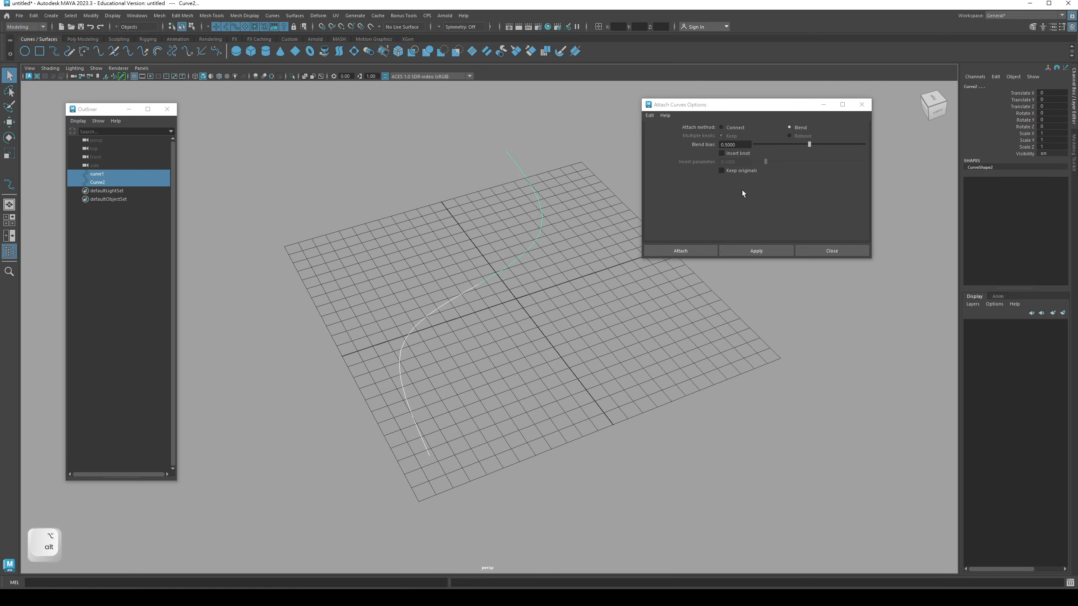
click(738, 171)
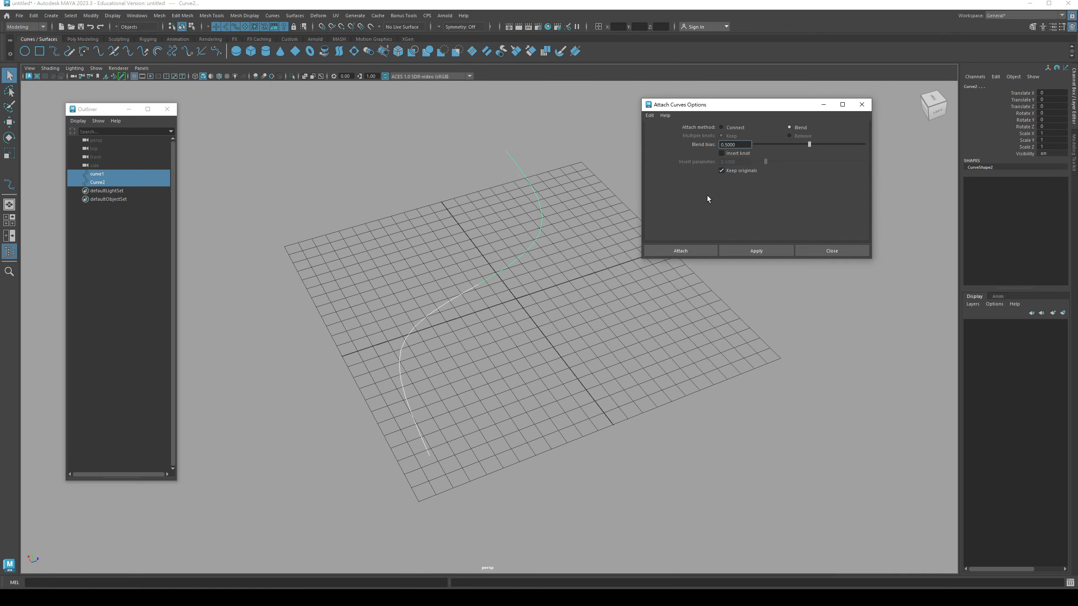
alt+drag(630, 294, 526, 323)
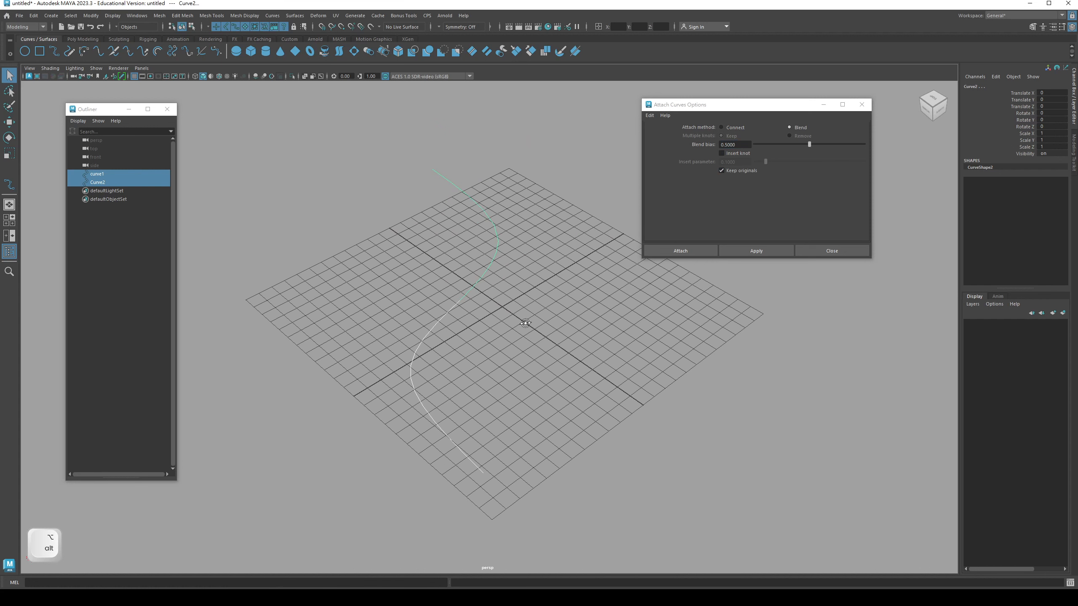
click(744, 251)
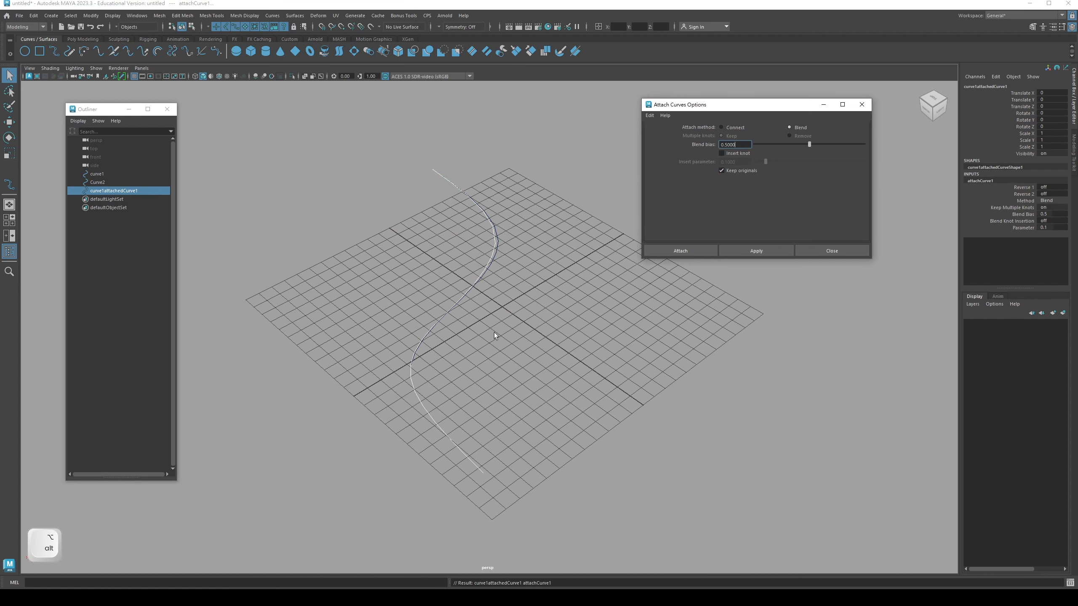
Step: Select the attached curve and the two originals in turn to compare how the blended shape follows them
click(499, 242)
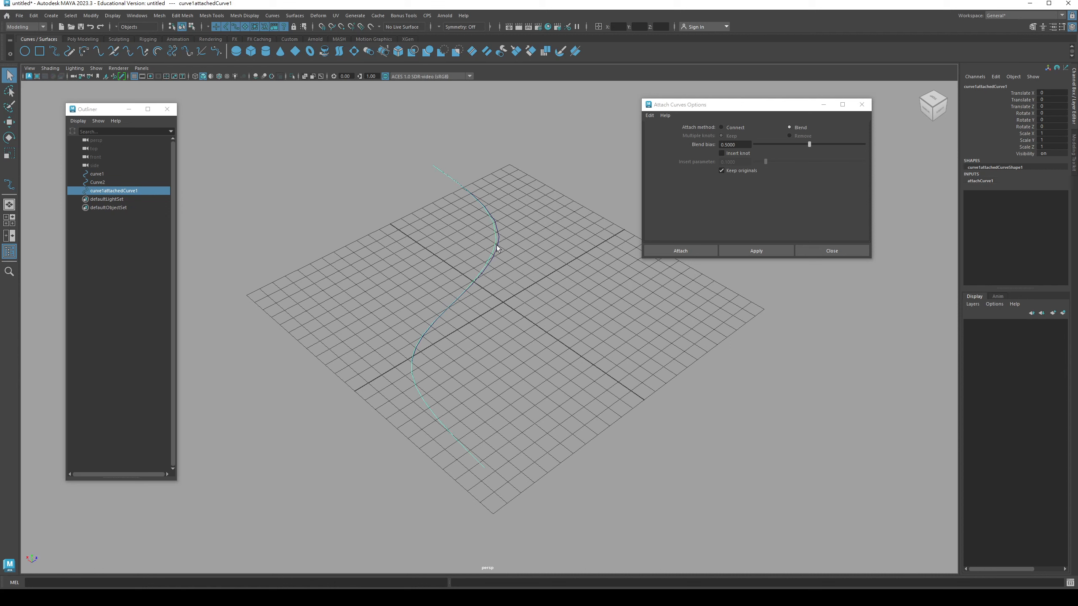
click(105, 183)
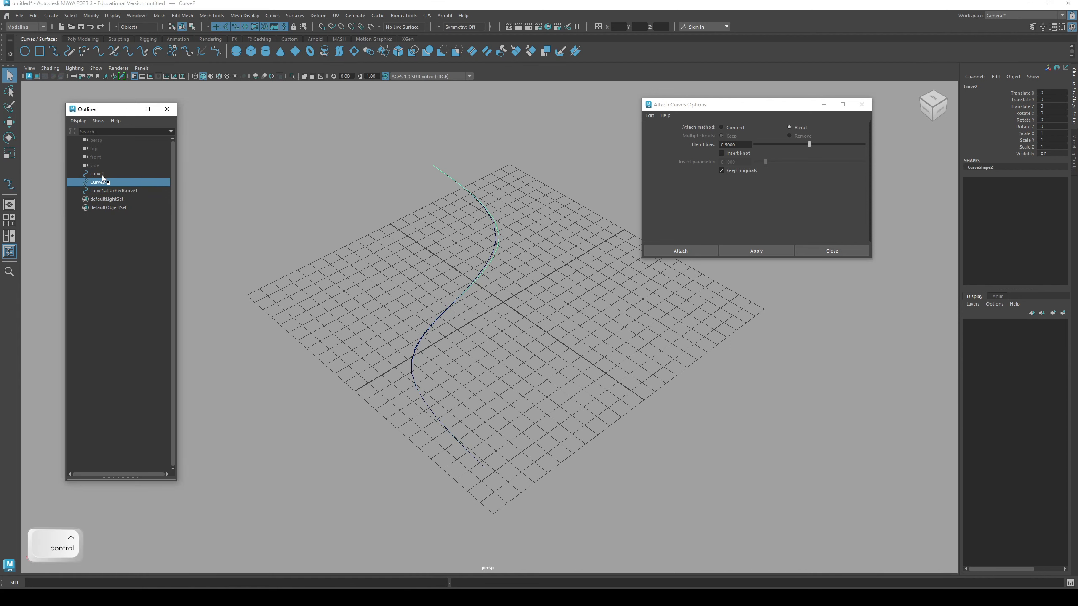
ctrl+click(102, 175)
alt+drag(574, 314, 474, 288)
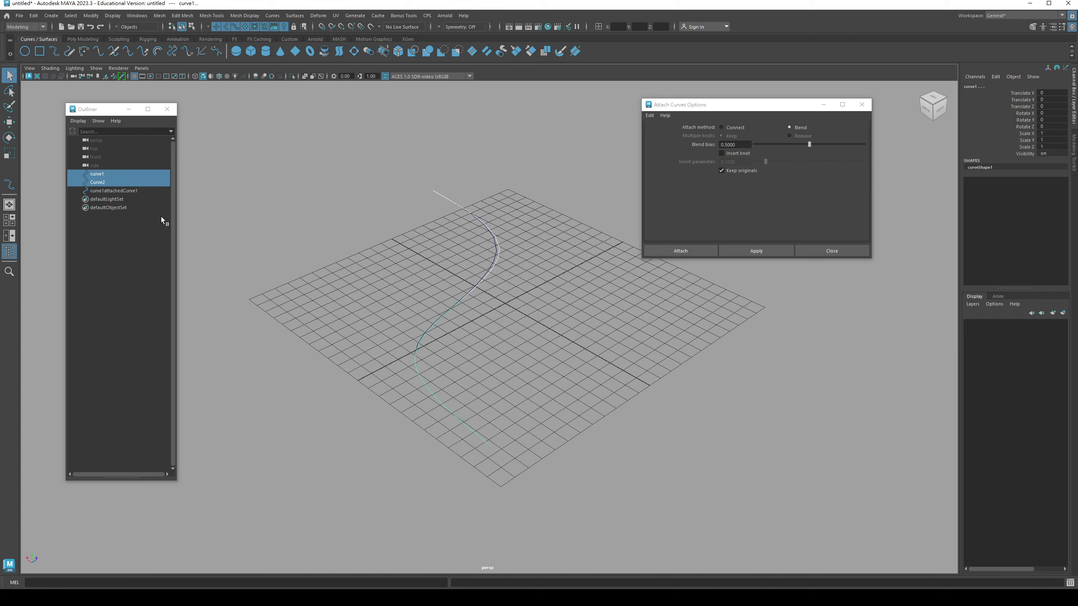
click(782, 105)
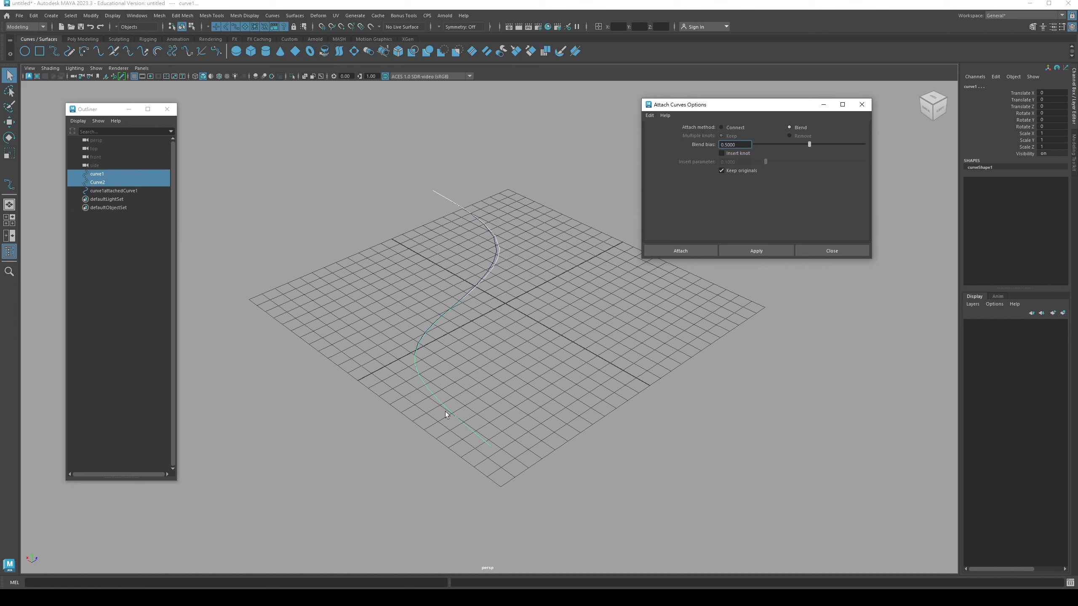
click(487, 269)
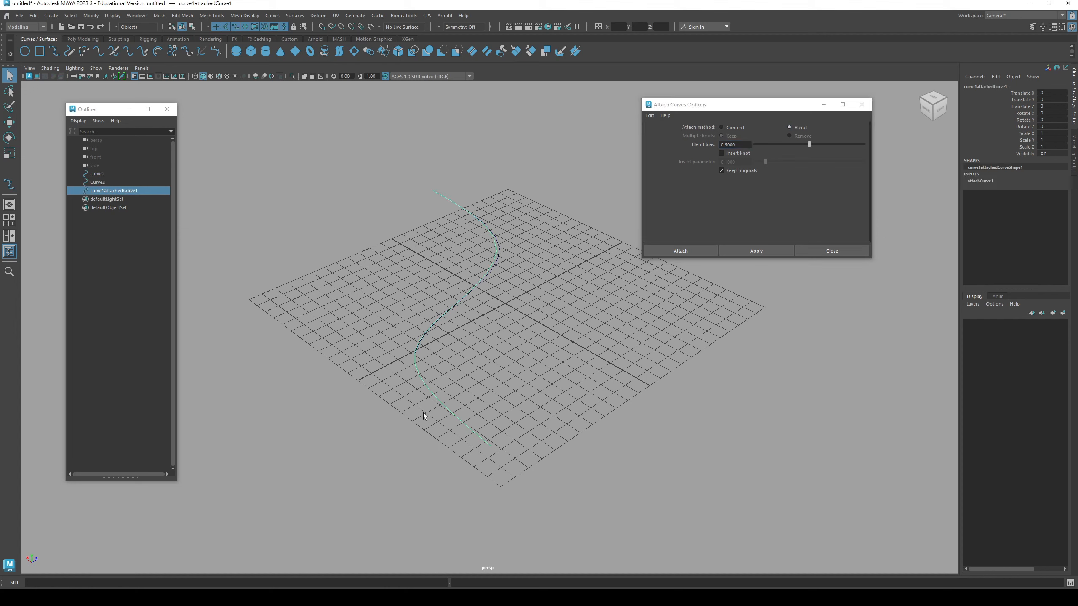
mouse_move(433, 358)
alt+mouse_down()
mouse_move(403, 349)
mouse_move(448, 354)
alt+mouse_up()
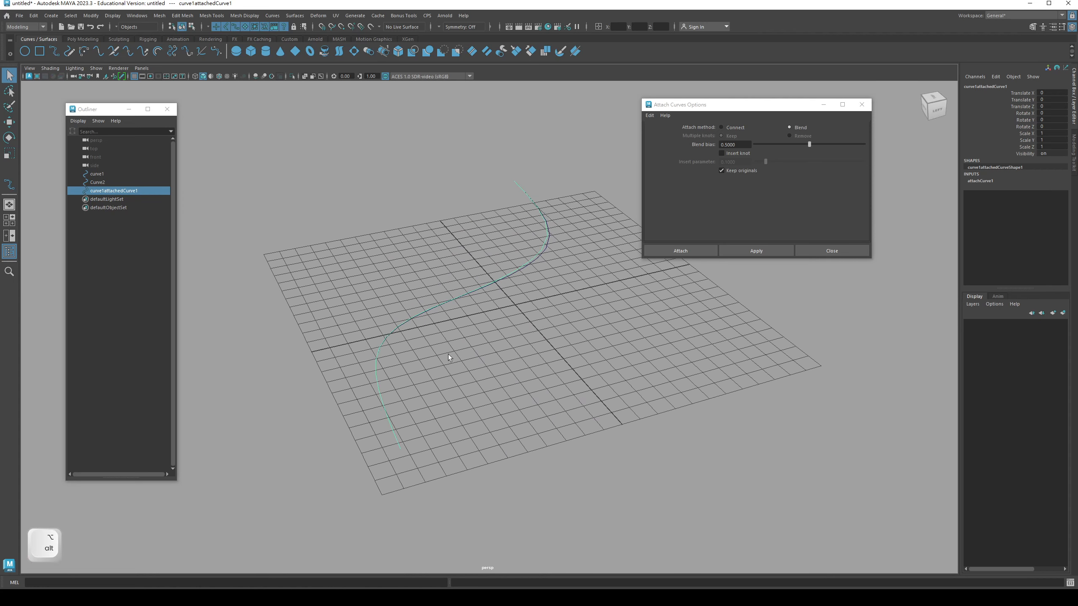
Step: Rename the attached curve as AttachedCurve_Blend and hide it
double_click(140, 190)
text(Cur)
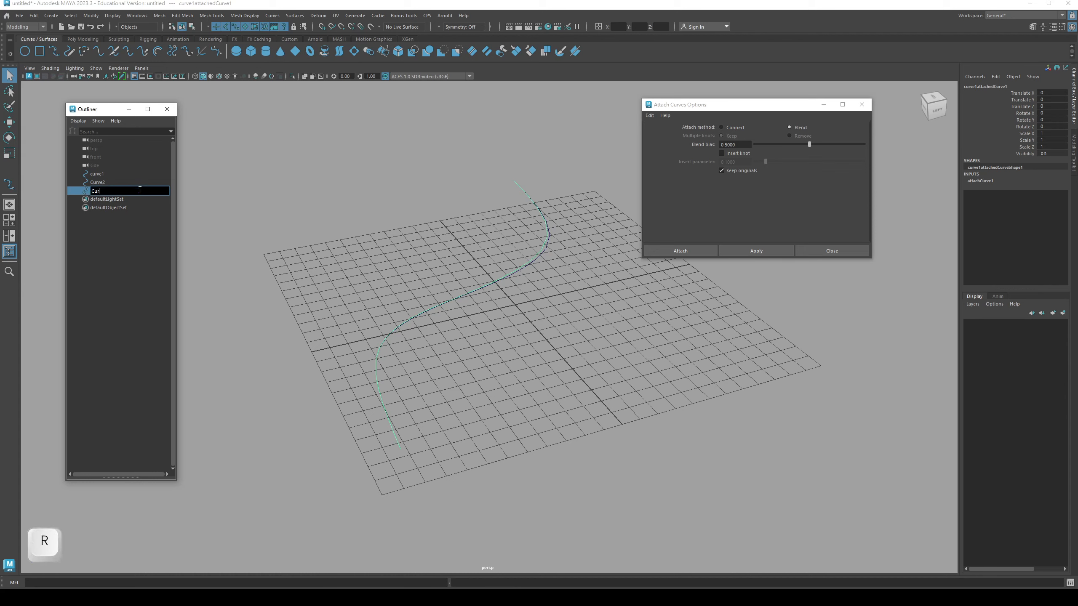
key(BackSpace)
text(AttachedCurve_Blend)
key(Return)
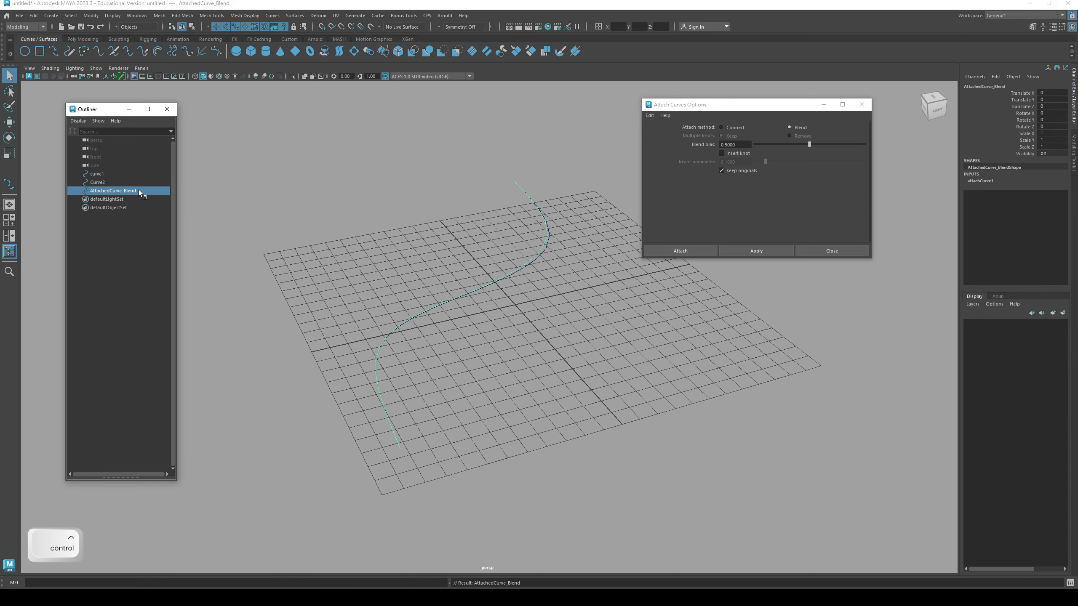
key(ctrl+h)
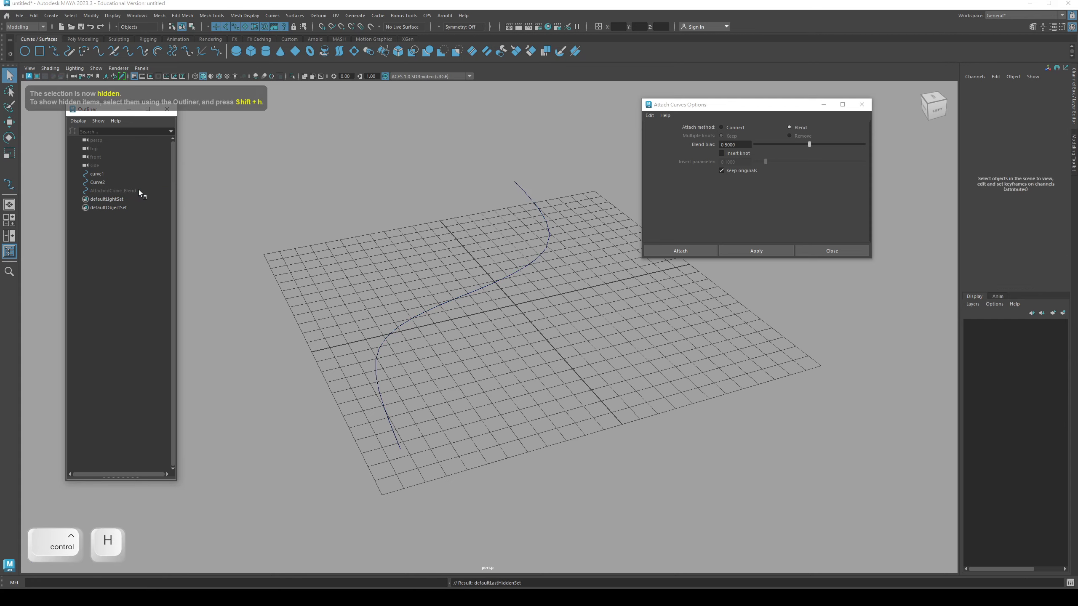
Step: Select curve1 and Curve2 and attach them with the Connect method, multiple knots set to Keep, and Keep originals enabled
key(q)
alt+middle_drag(384, 326, 440, 308)
click(441, 308)
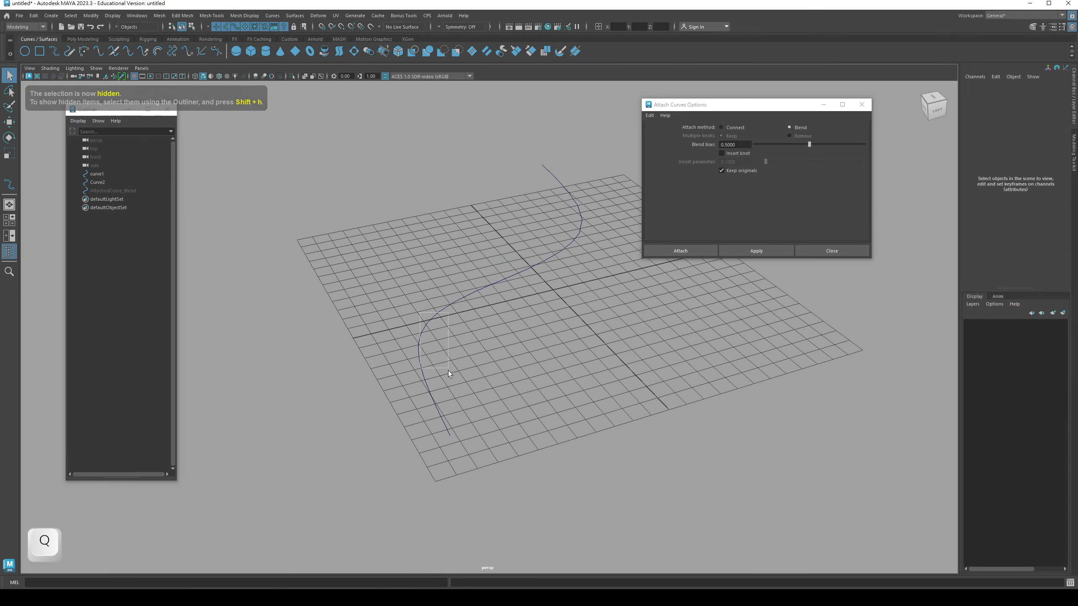
alt+drag(448, 370, 460, 368)
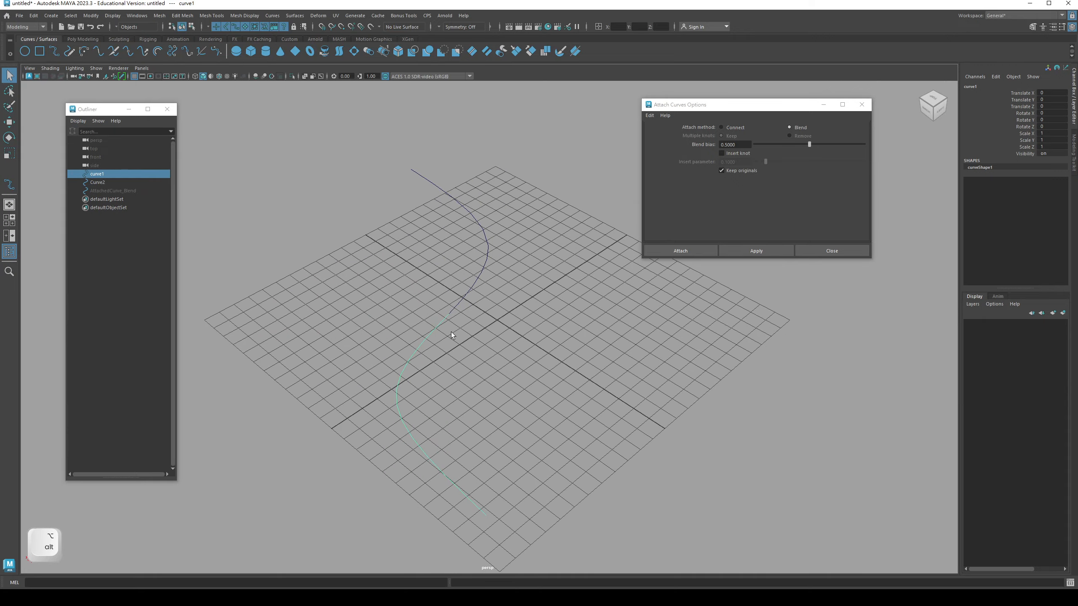
shift+click(486, 259)
alt+drag(511, 258, 463, 266)
click(694, 127)
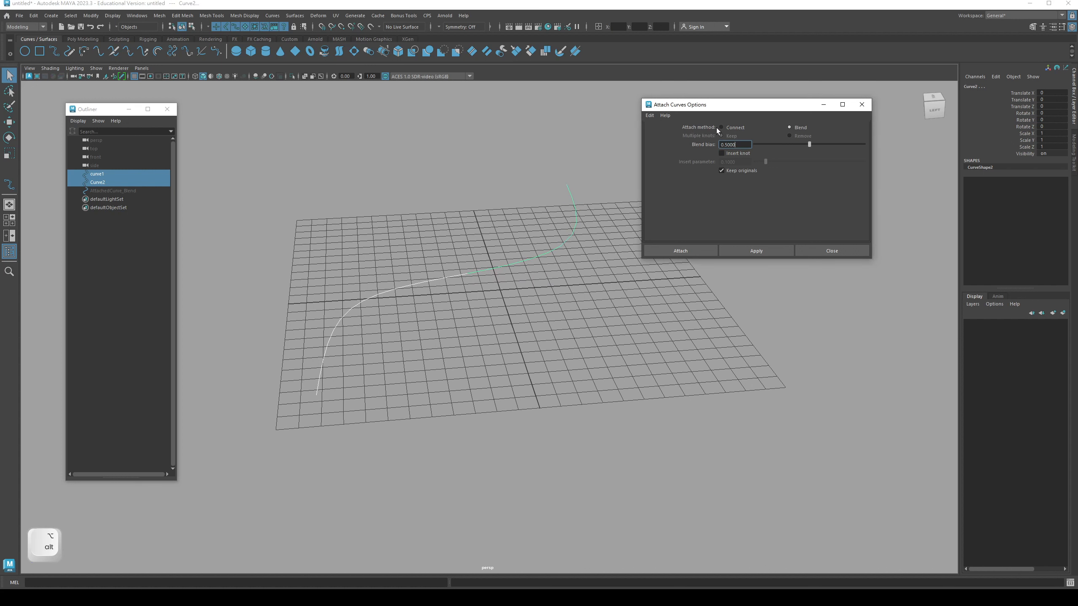
click(727, 128)
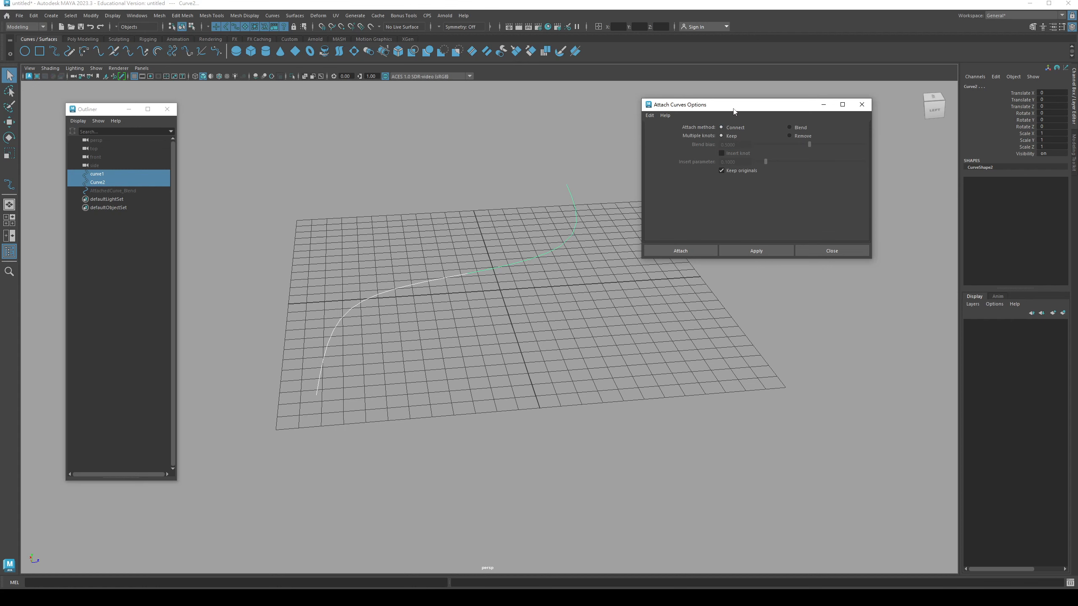
alt+drag(552, 264, 442, 336)
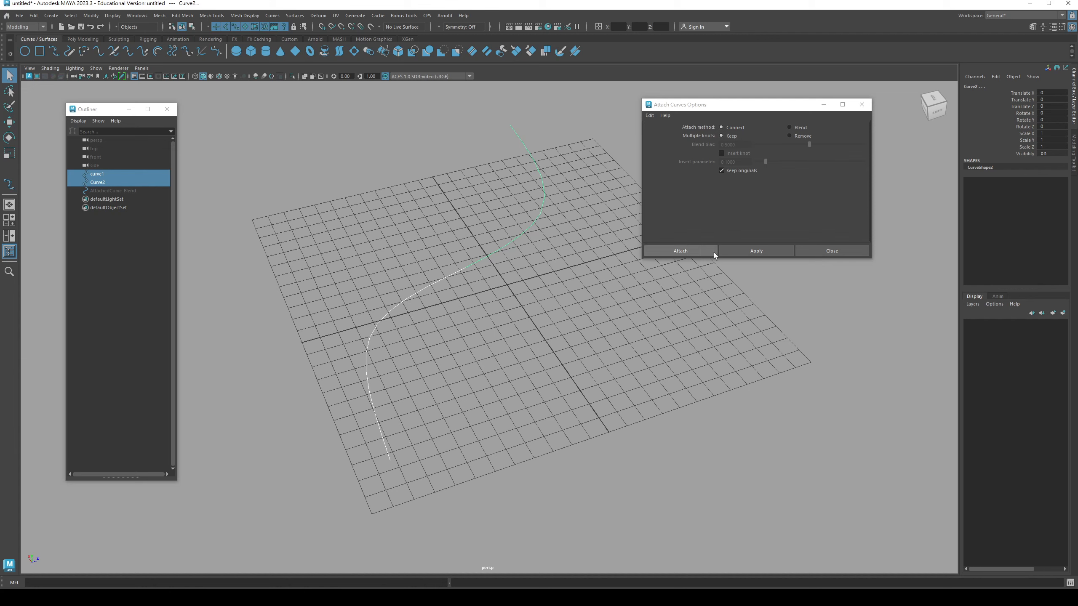
click(750, 251)
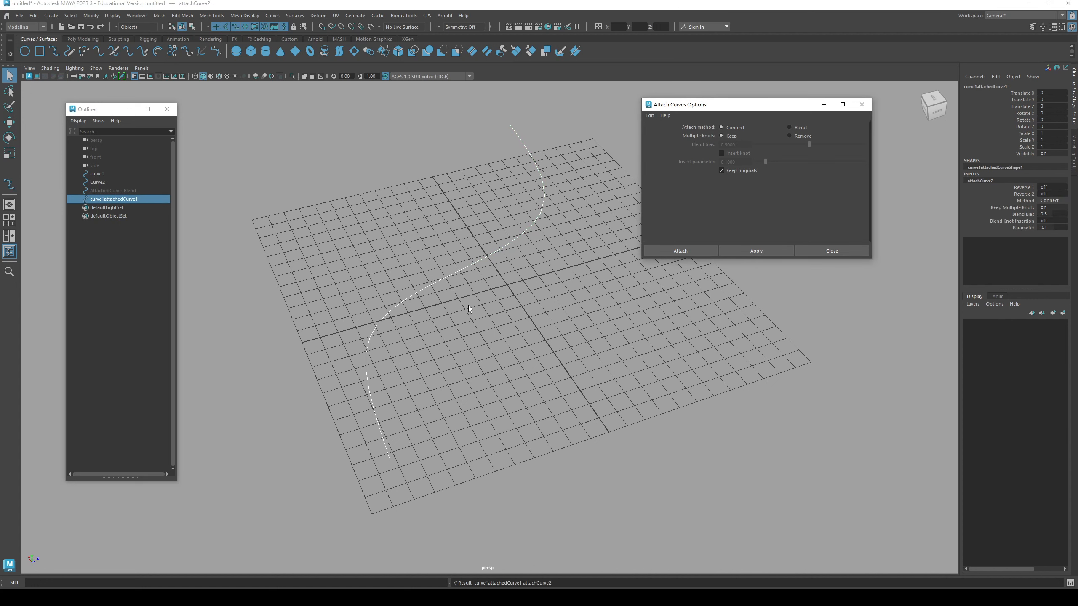
Step: Rename the new attached curve as AttachedCurve_Connected in the Outliner
double_click(119, 199)
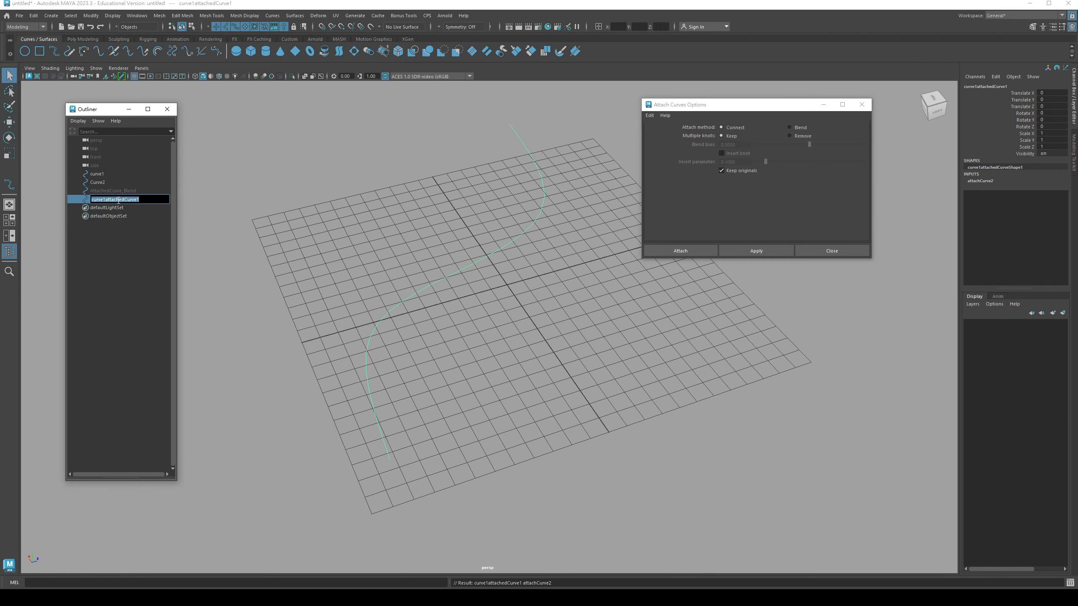
key(ctrl+c)
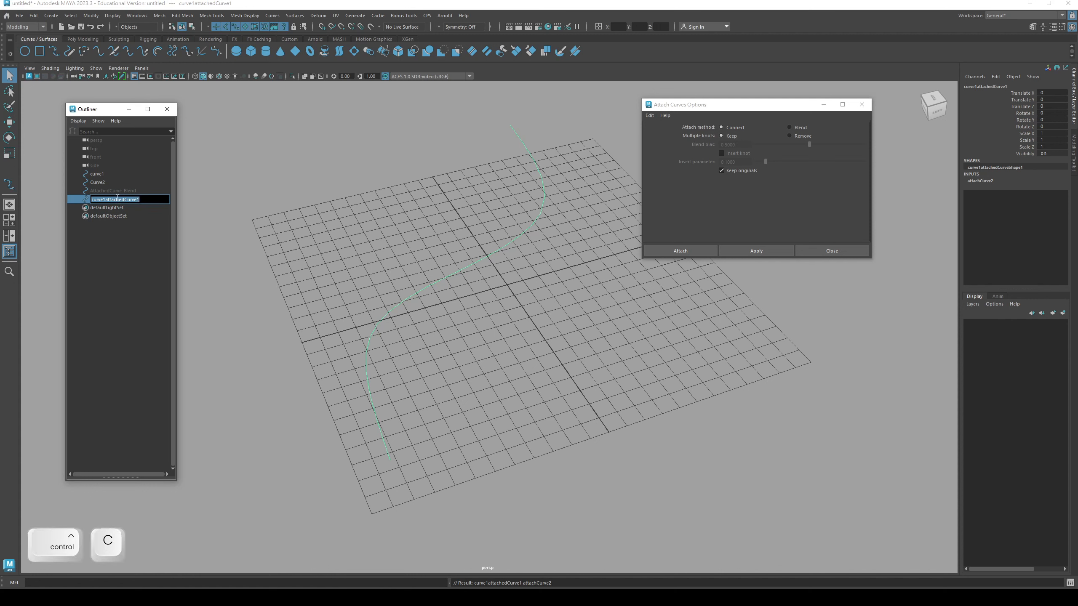
key(ctrl+v)
text(Co)
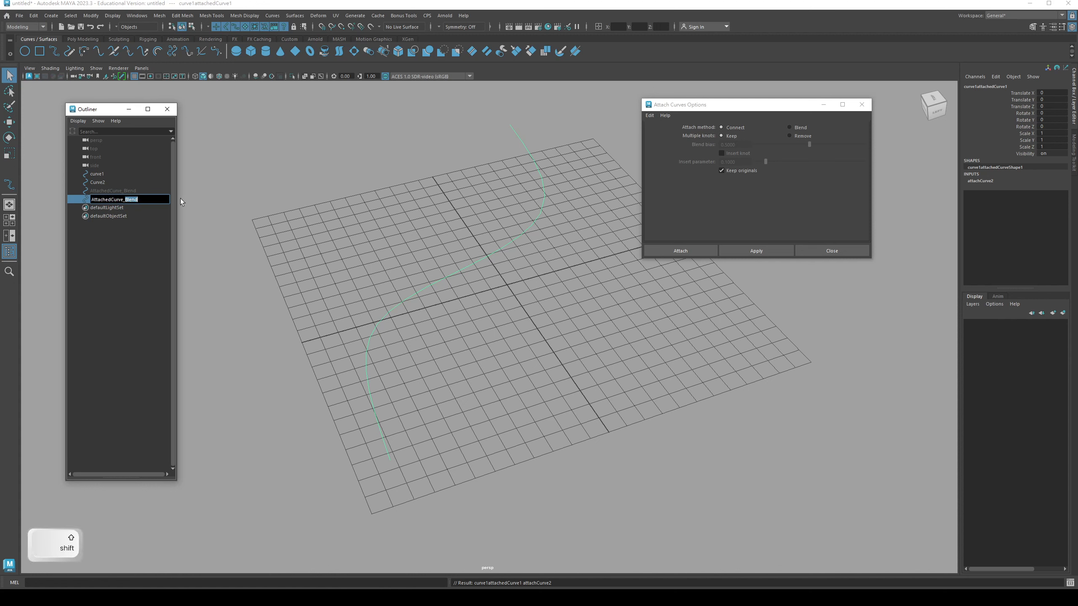
text(nnected)
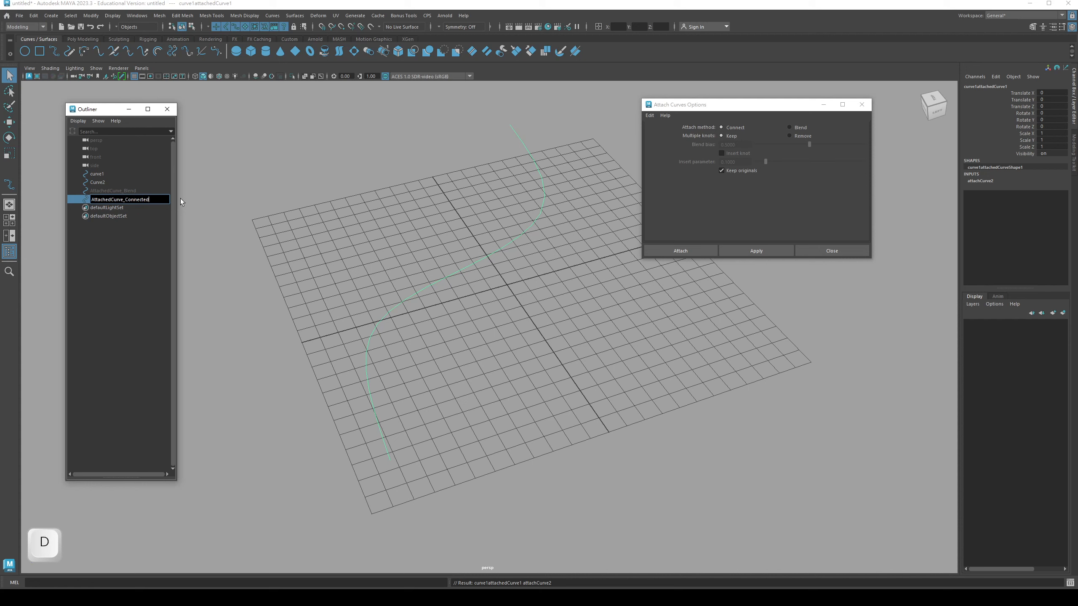
key(Return)
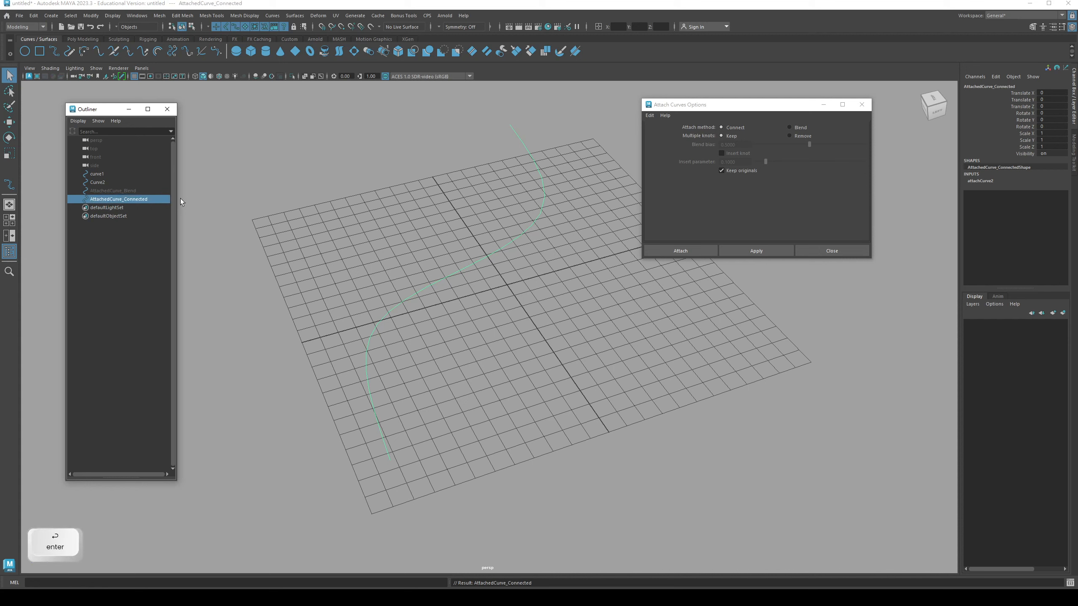
Step: Delete the construction history of AttachedCurve_Connected and AttachedCurve_Blend
shift+click(122, 191)
click(33, 15)
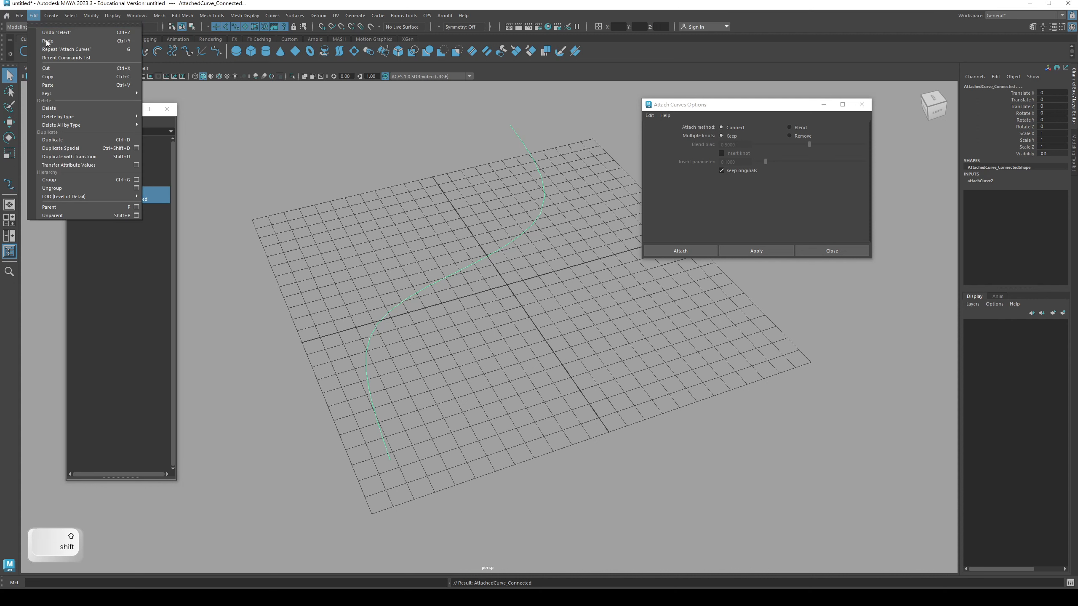
mouse_move(76, 116)
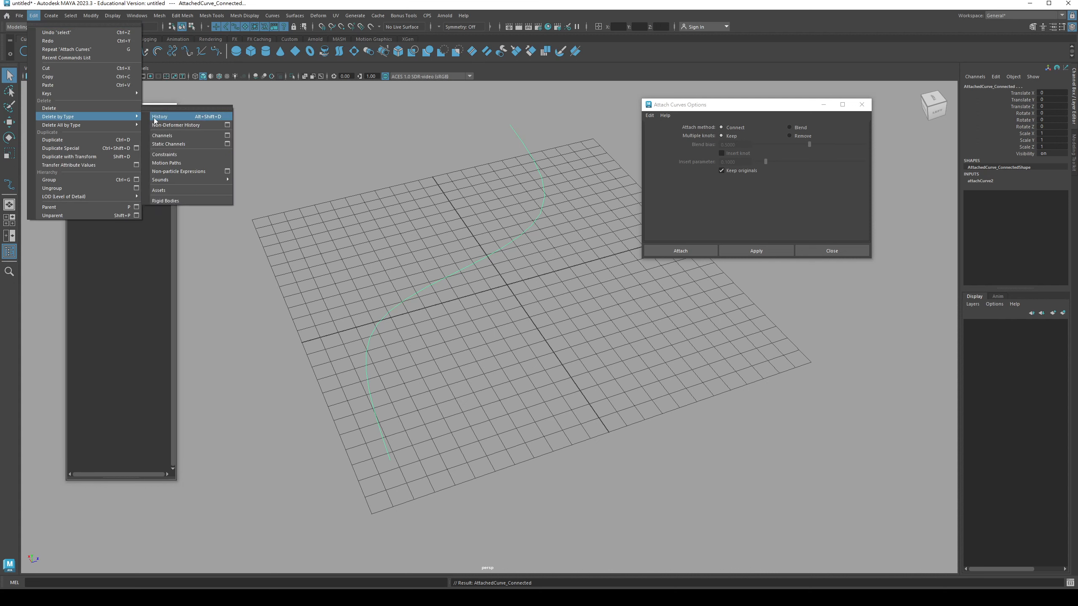
click(156, 117)
Step: Unhide AttachedCurve_Blend so both attached curves are displayed together
click(124, 192)
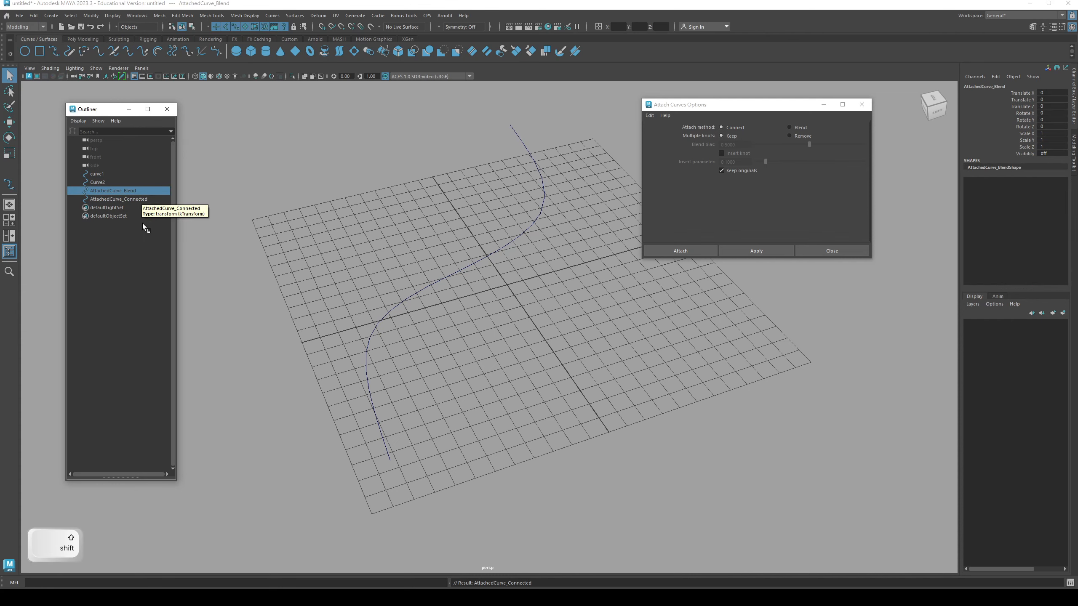
key(shift+h)
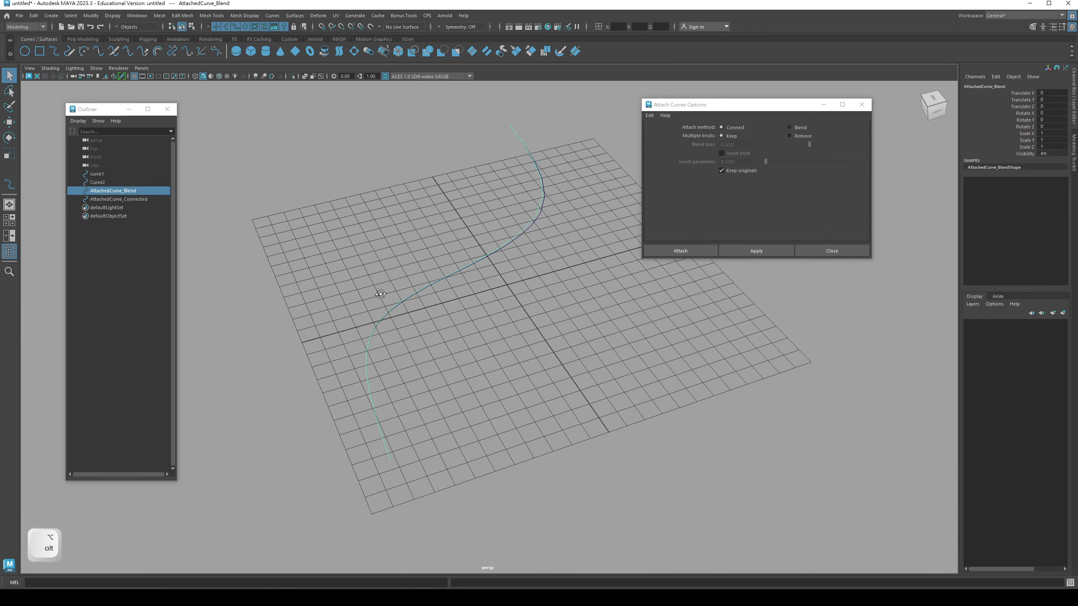
alt+drag(373, 301, 402, 298)
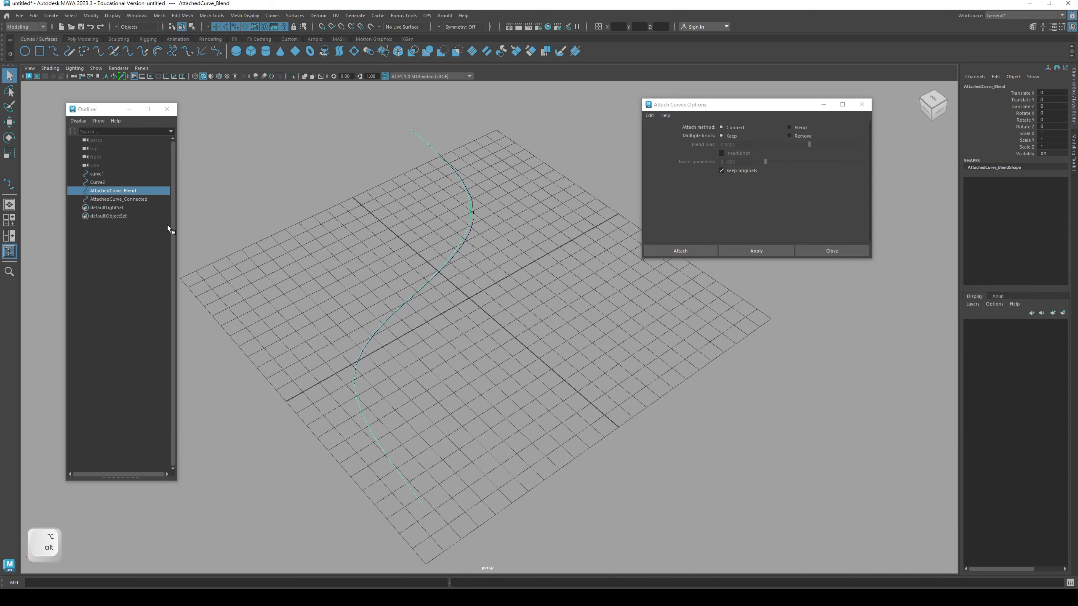
Step: Delete the two original curves, curve1 and Curve2
click(106, 174)
shift+click(125, 183)
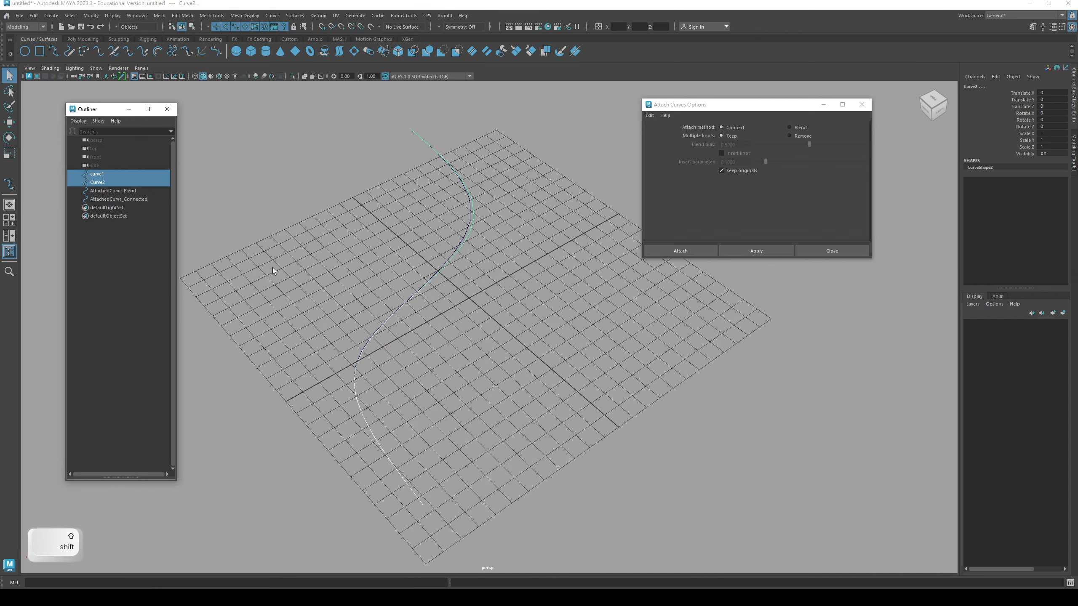
key(Delete)
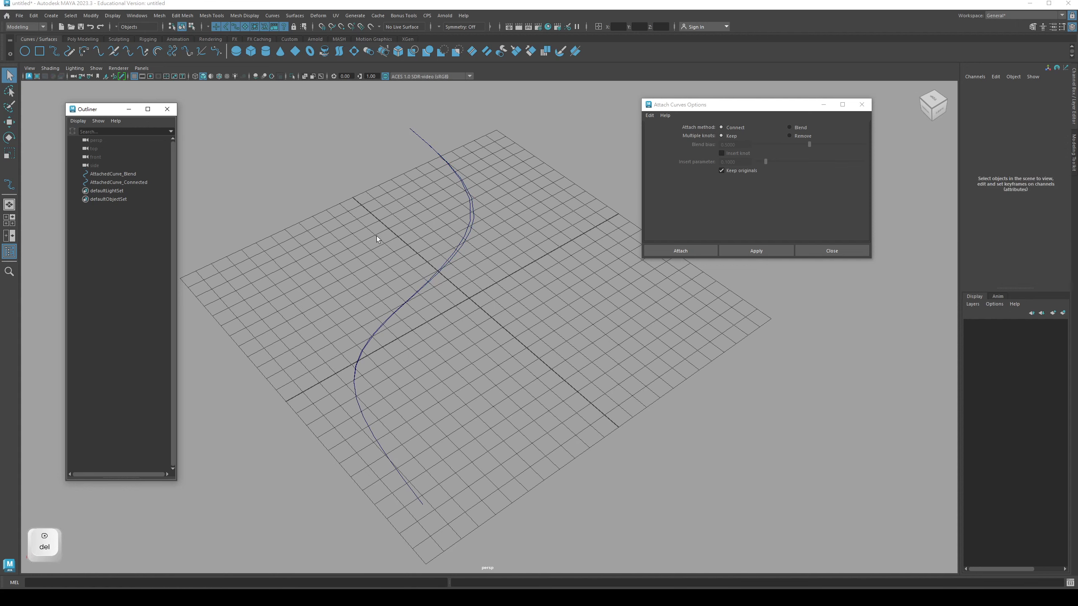
Step: Select AttachedCurve_Blend and AttachedCurve_Connected in turn and compare their shapes from several angles
click(459, 243)
key(w)
mouse_move(461, 246)
alt+mouse_down()
mouse_move(404, 291)
mouse_move(465, 263)
alt+mouse_up()
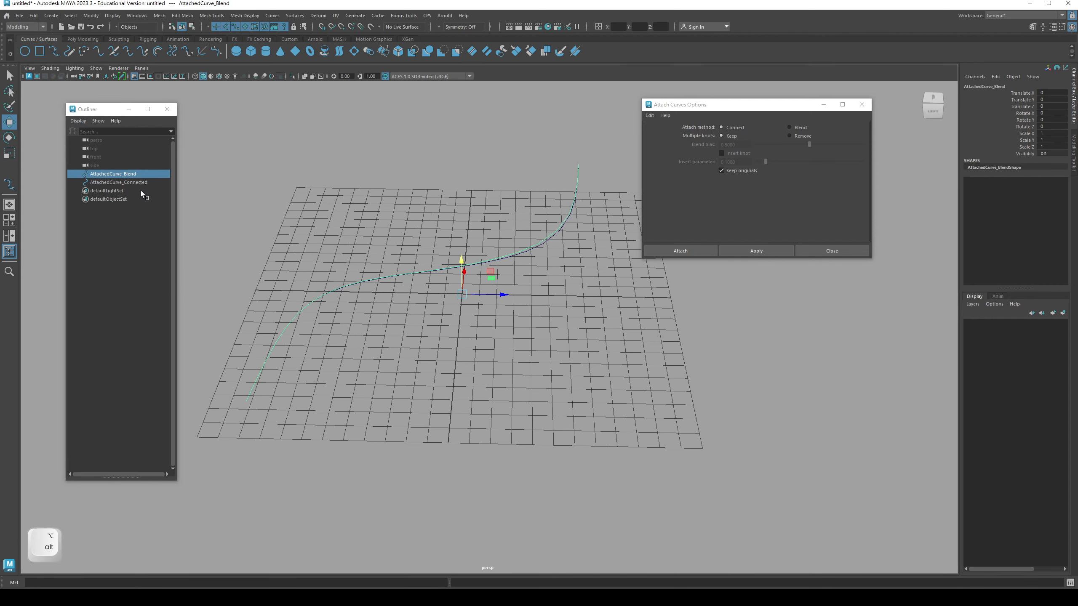
alt+drag(502, 294, 481, 250)
key(q)
shift+click(480, 267)
shift+click(480, 267)
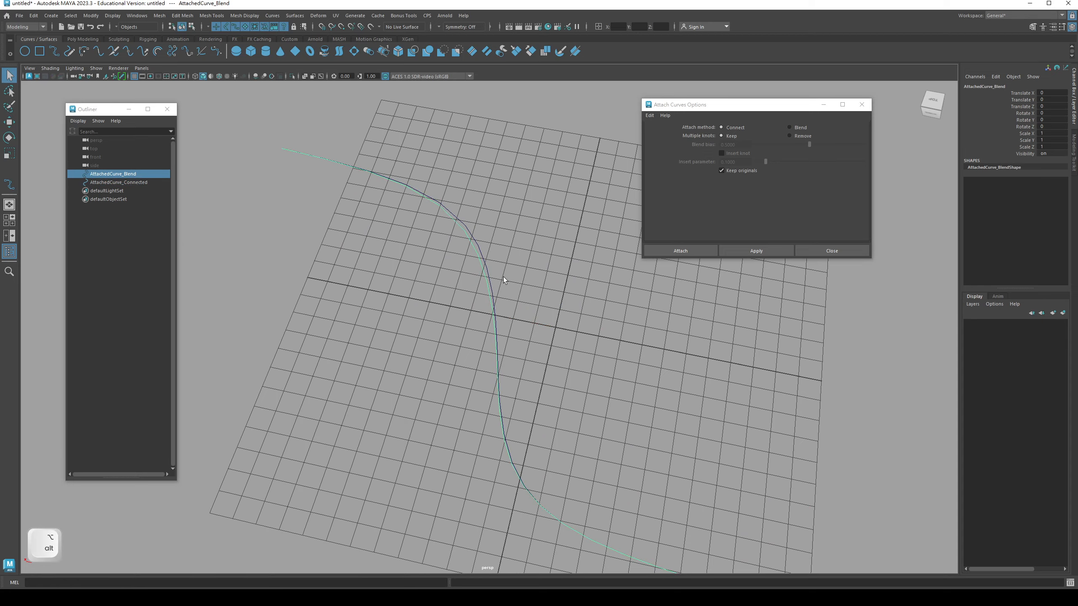
alt+drag(545, 308, 482, 284)
click(517, 273)
key(w)
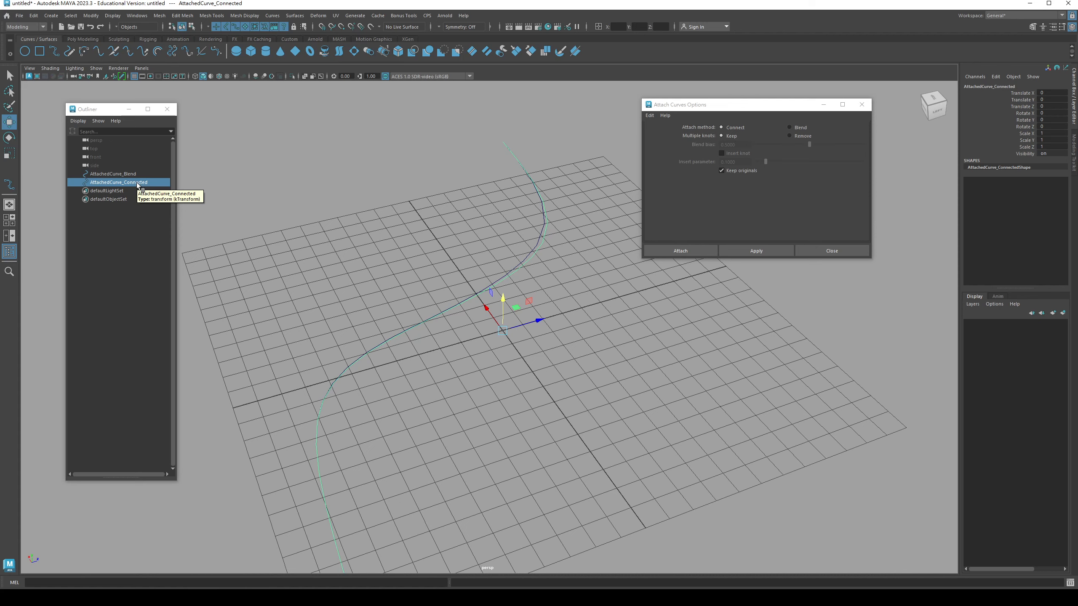
key(F2)
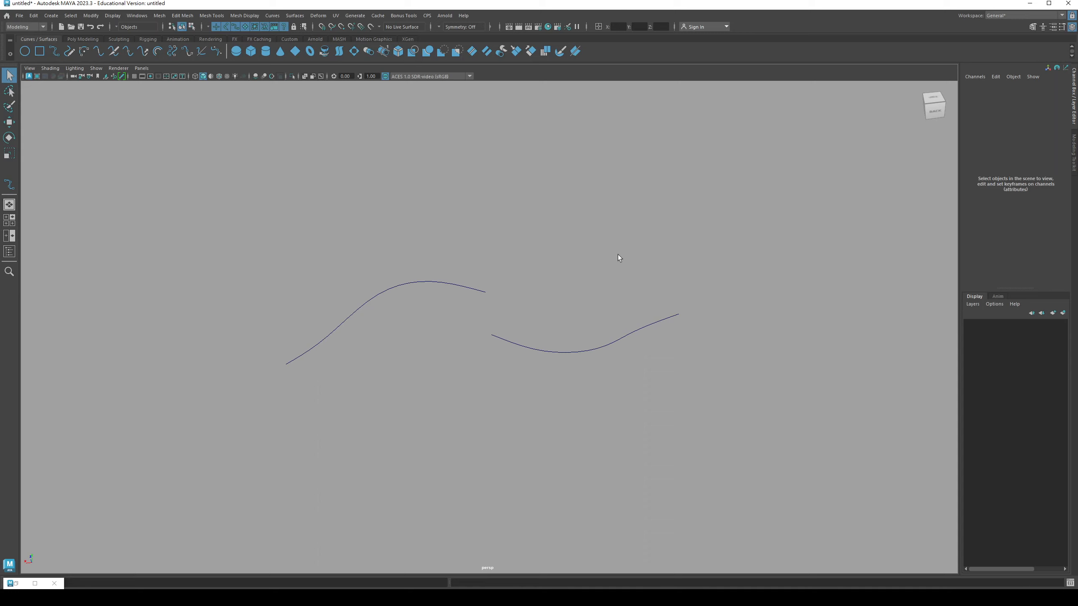
Step: Select both separated curves and attach them across the gap, examining the joined shape
alt+drag(421, 373, 455, 275)
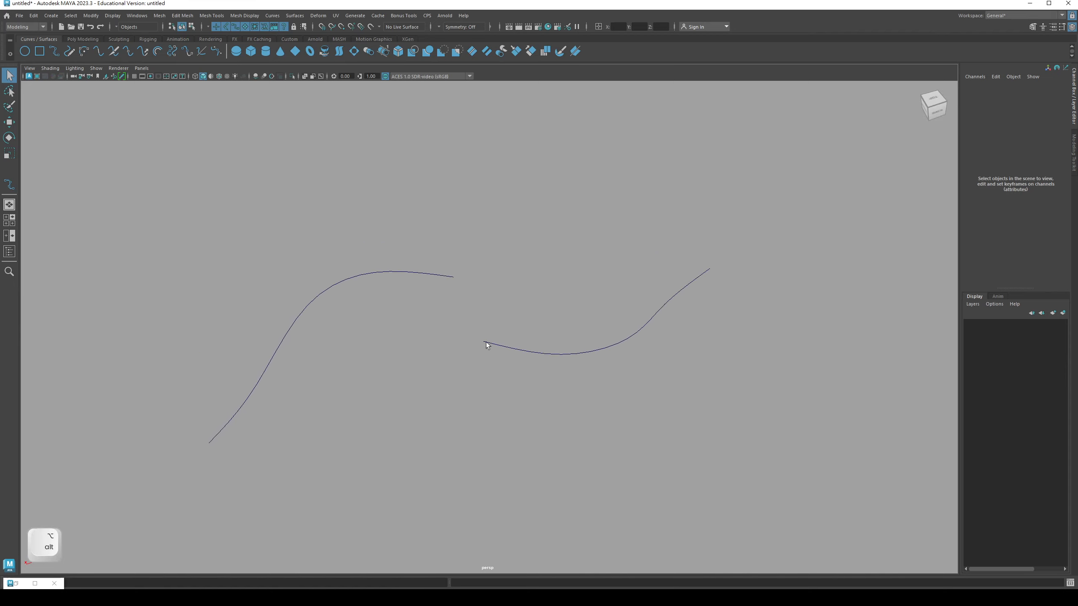
alt+drag(485, 342, 437, 353)
key(q)
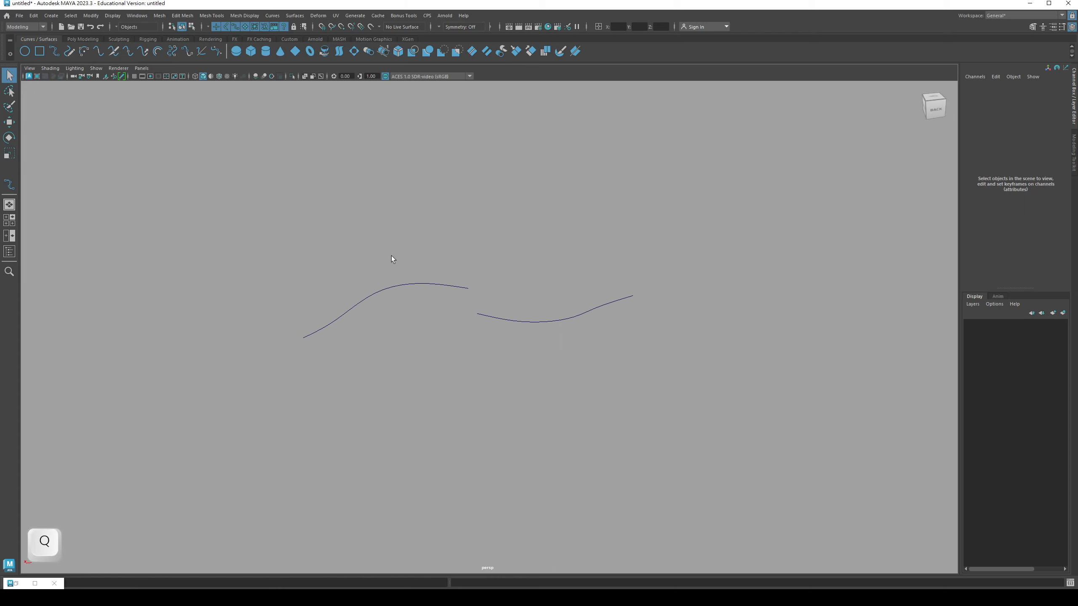
drag(368, 231, 528, 378)
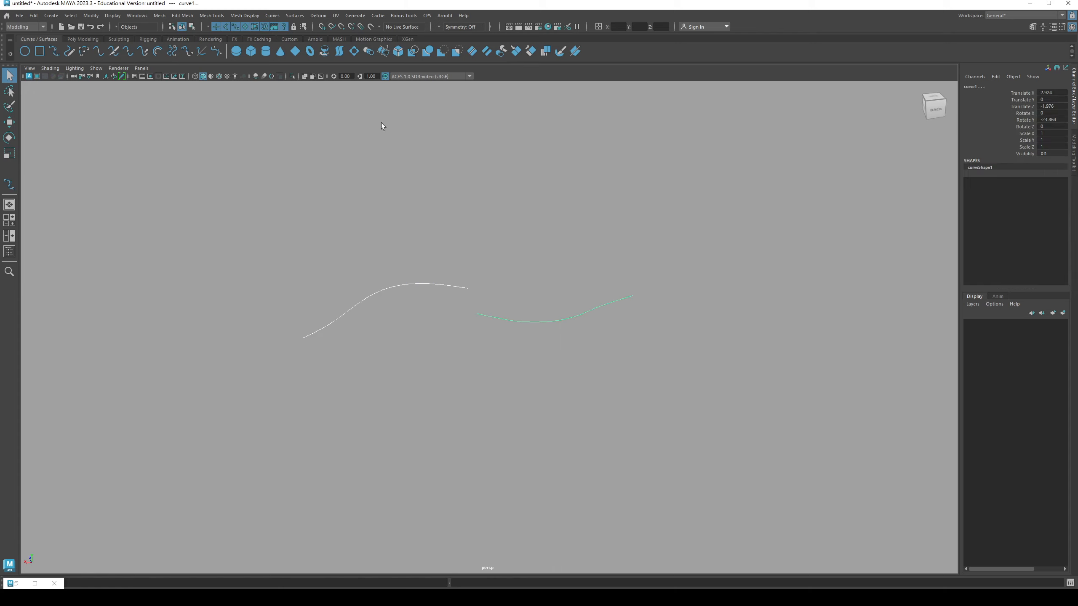
click(280, 17)
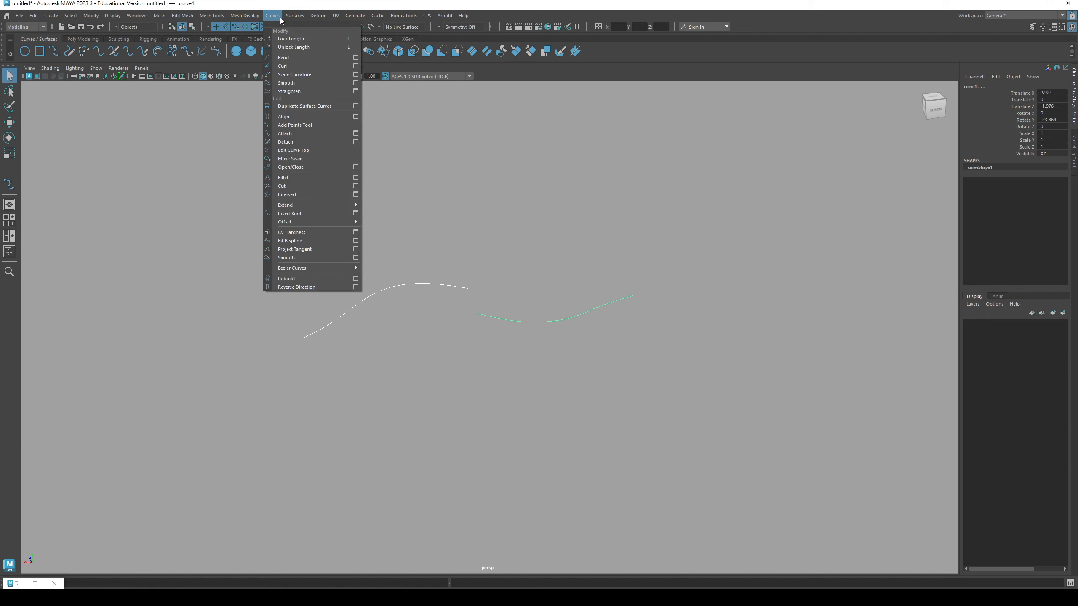
click(298, 133)
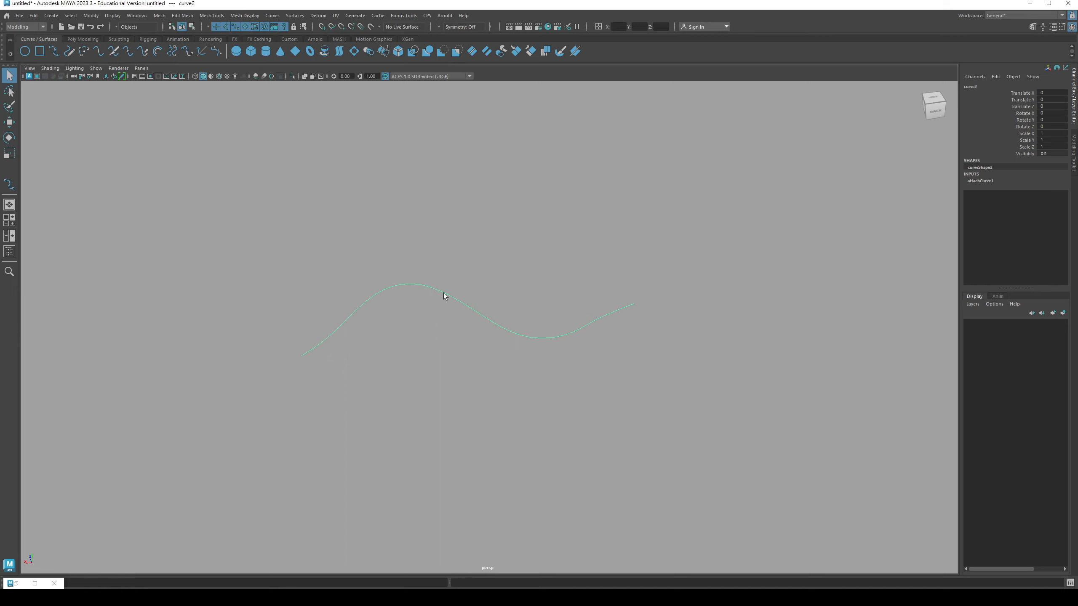
alt+drag(459, 309, 473, 309)
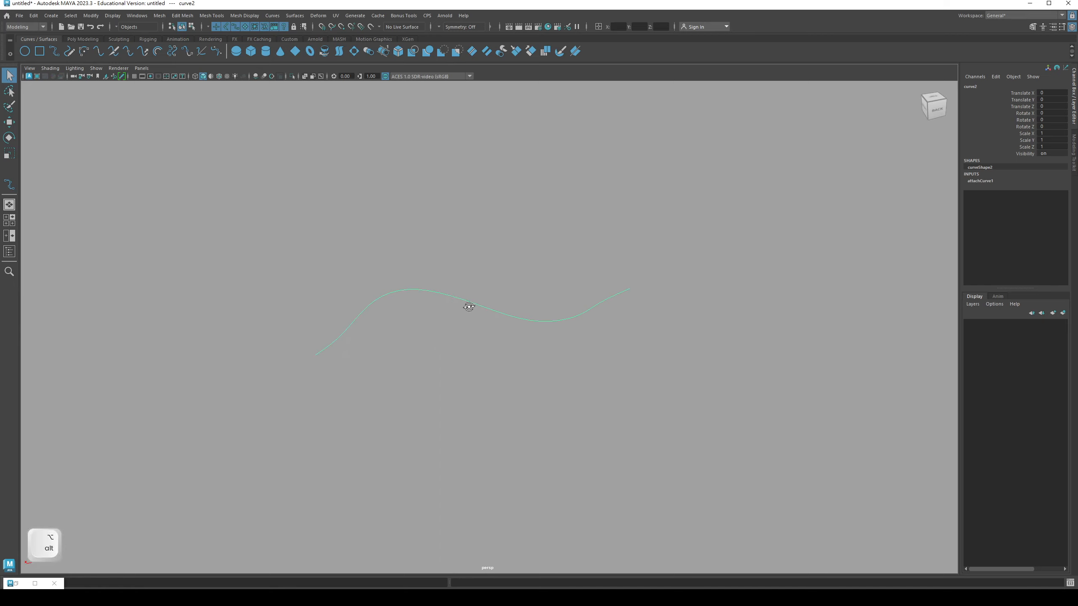
Step: Undo the attachment of the two separated curves and clear the selection
key(ctrl+z)
key(q)
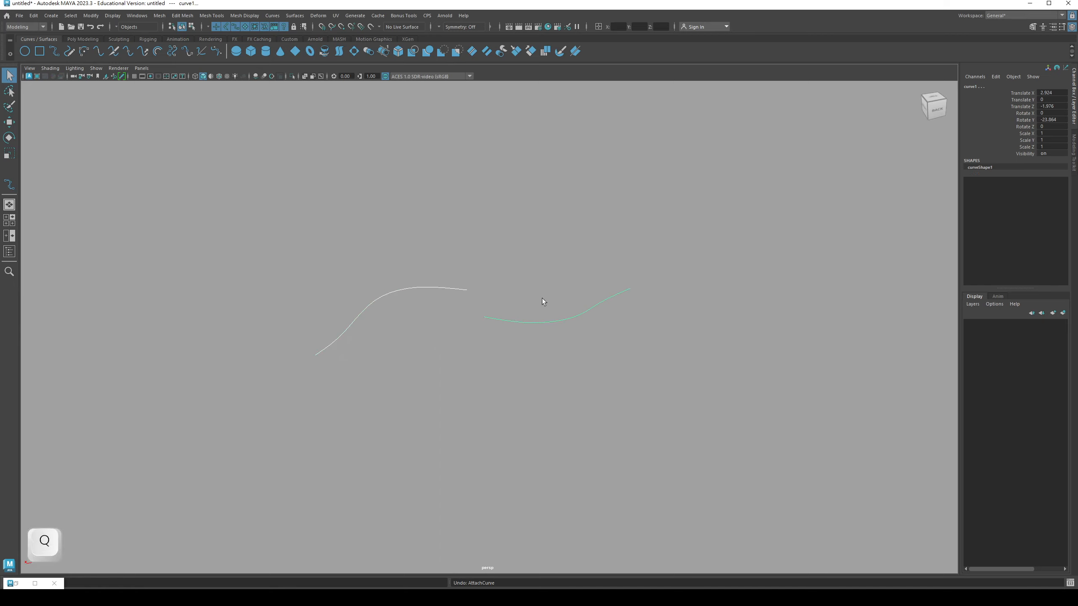
drag(543, 299, 584, 369)
key(e)
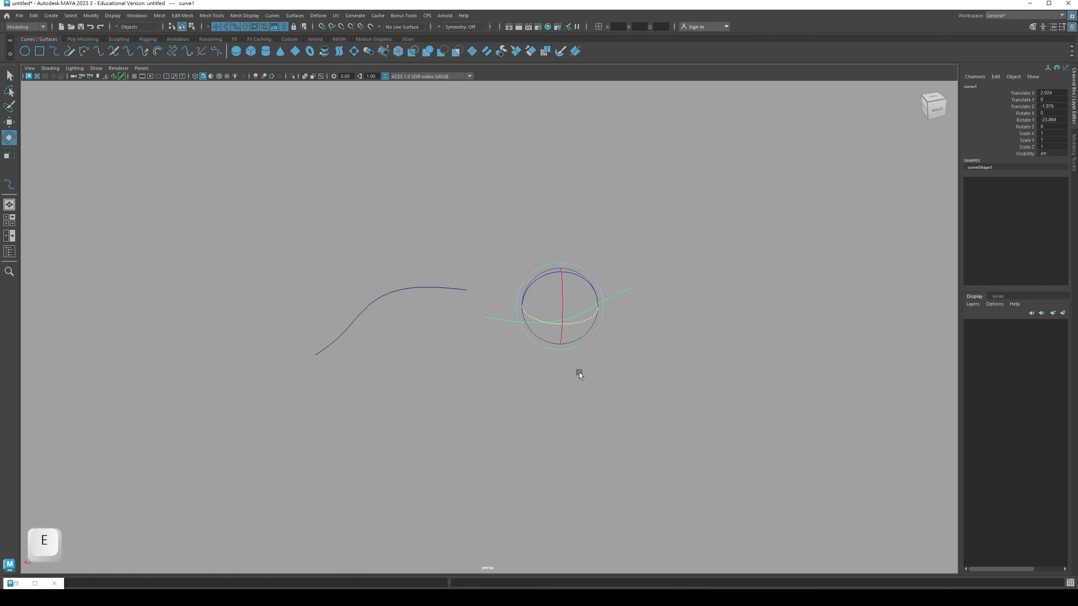
click(413, 303)
key(q)
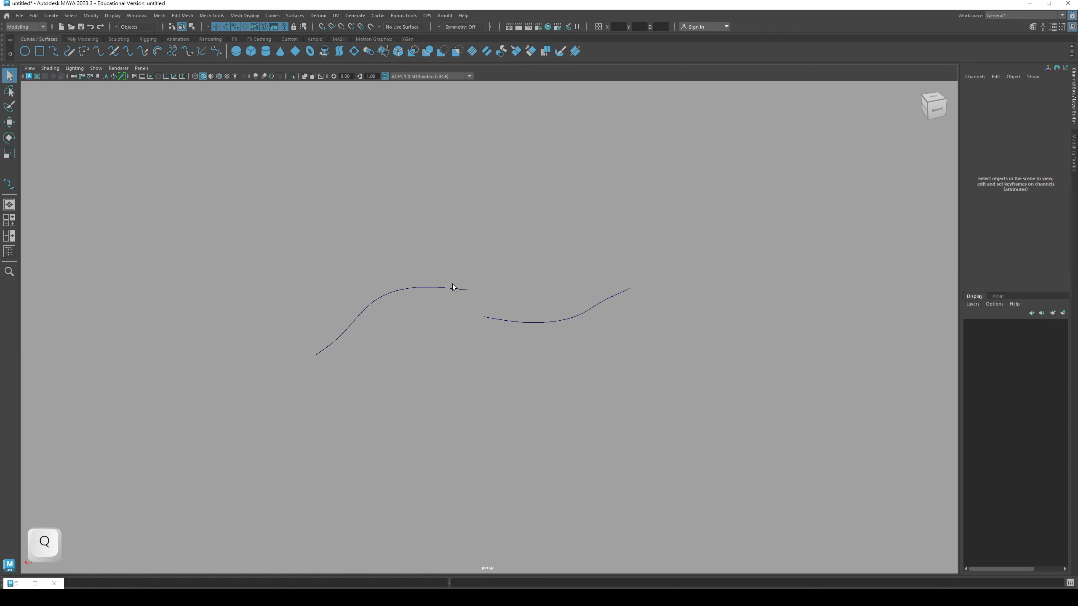
Step: Open the Outliner and select curve1 and curve2 in turn to identify which curve each one is
click(137, 15)
click(148, 118)
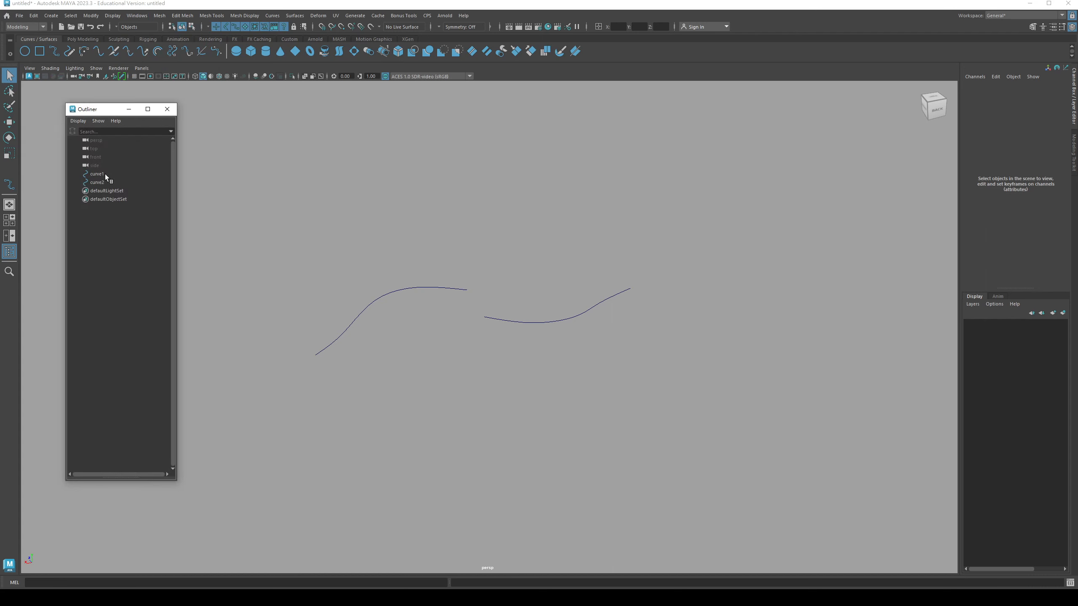
click(104, 174)
click(104, 183)
click(101, 175)
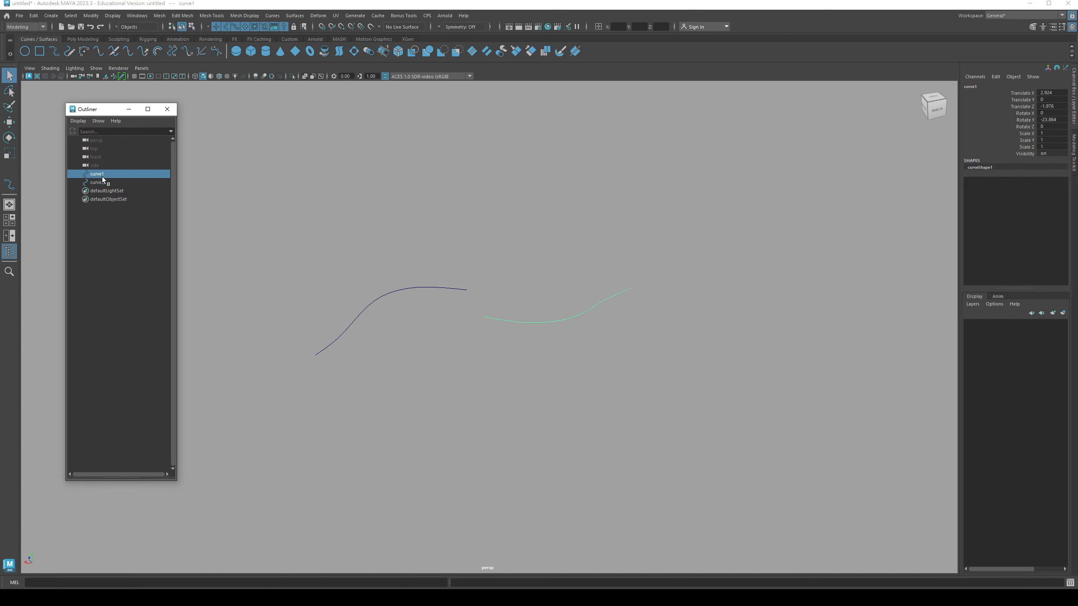
Step: Select curve2 and center its pivot on the curve
click(100, 182)
alt+drag(349, 335, 446, 313)
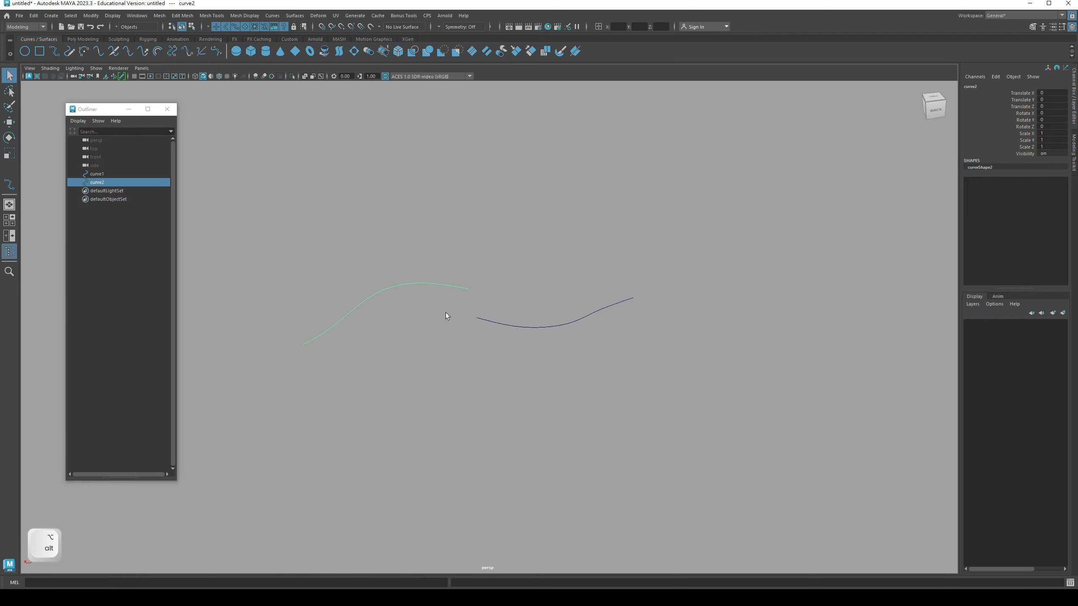
key(e)
alt+middle_drag(399, 308, 416, 303)
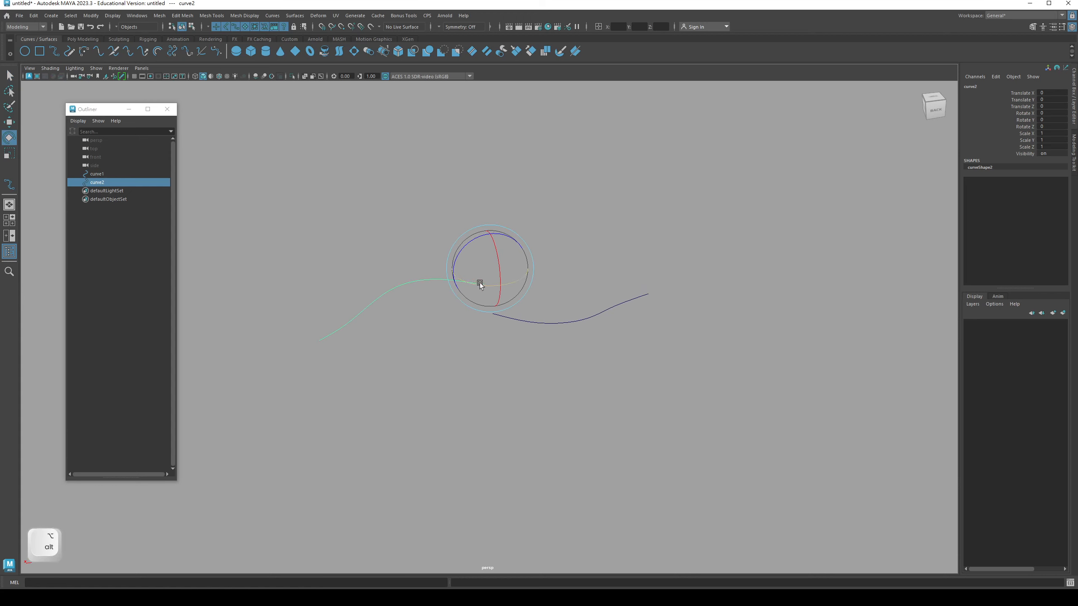
click(91, 15)
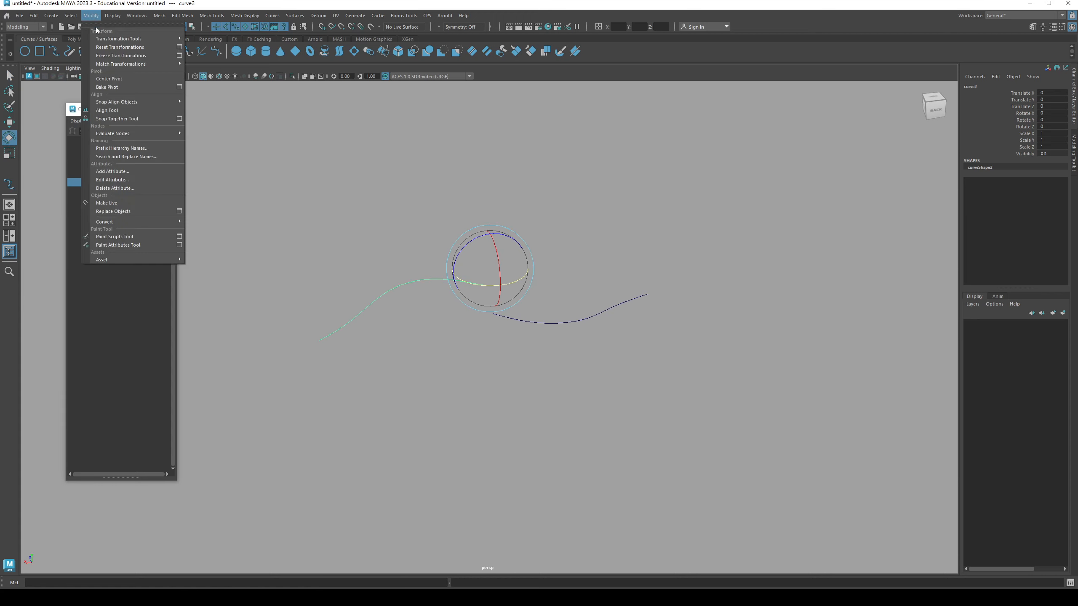
click(117, 80)
Step: Rotate curve2 about 97 degrees around Y and move it about 0.39 in X and 1.5 in Z, placing its end near curve1
drag(392, 320, 448, 307)
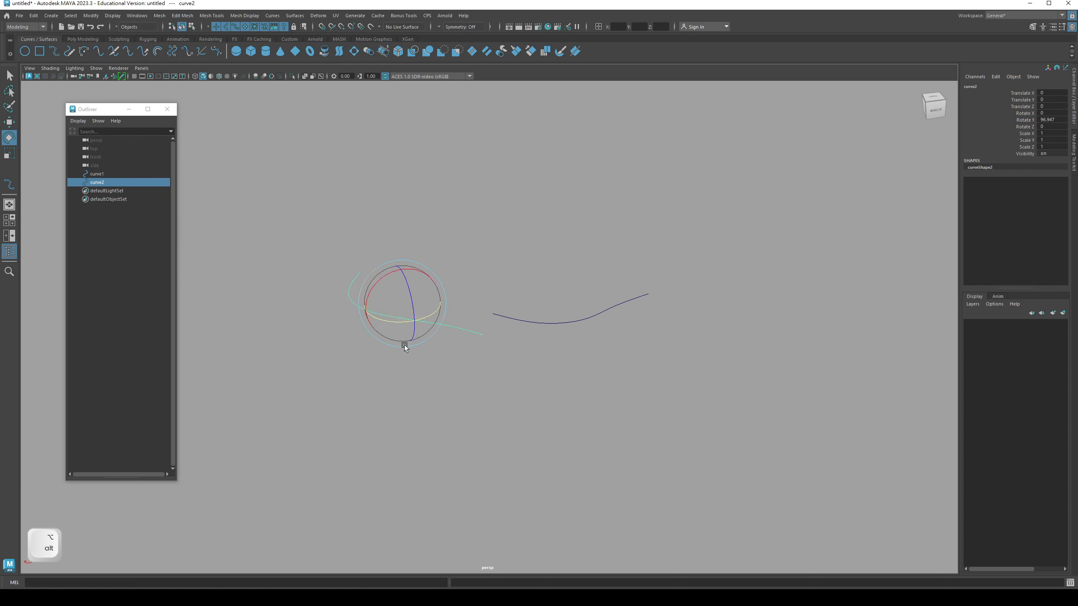
key(w)
alt+drag(402, 344, 362, 287)
key(q)
mouse_move(462, 349)
alt+mouse_down()
mouse_move(472, 363)
mouse_move(482, 342)
mouse_move(479, 362)
mouse_move(465, 356)
alt+mouse_up()
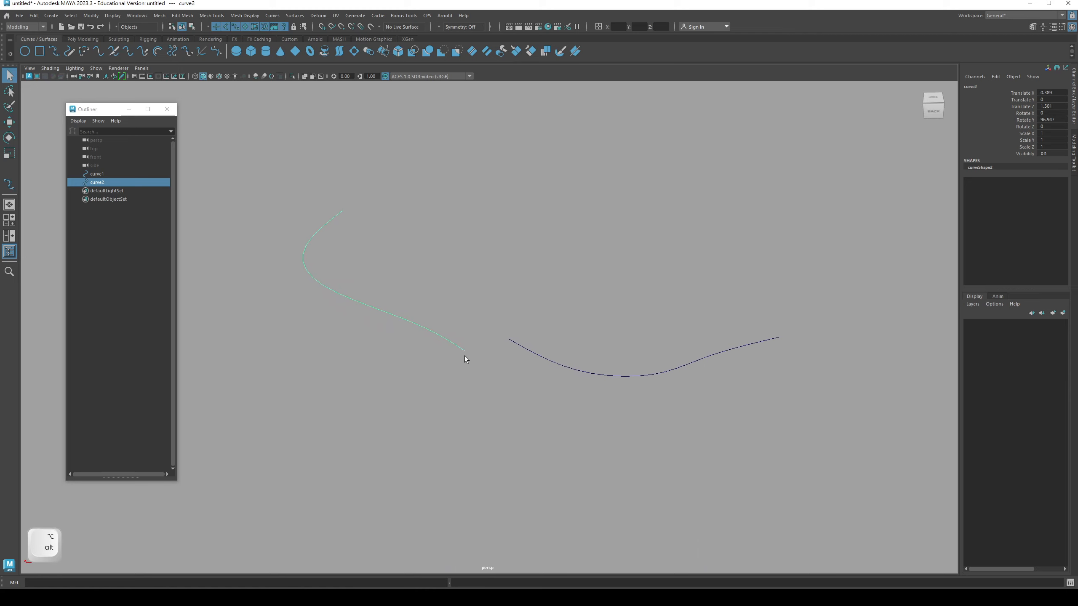
Step: Select curve1 and curve2 together, attach them across the gap, and examine the joined shape
click(504, 342)
scroll(503, 343, down, 2)
drag(448, 373, 580, 270)
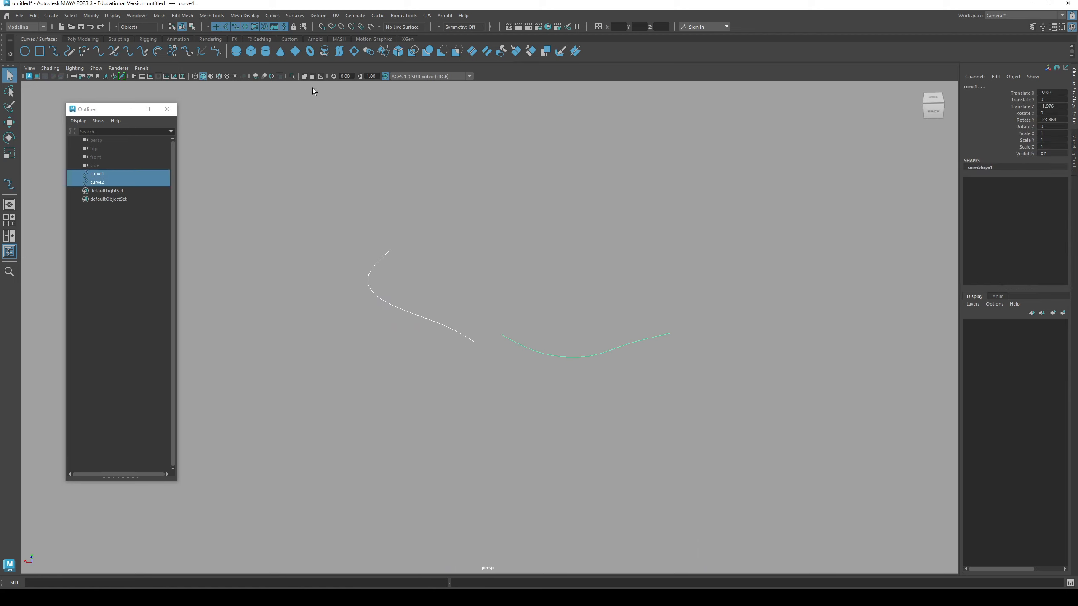
click(272, 16)
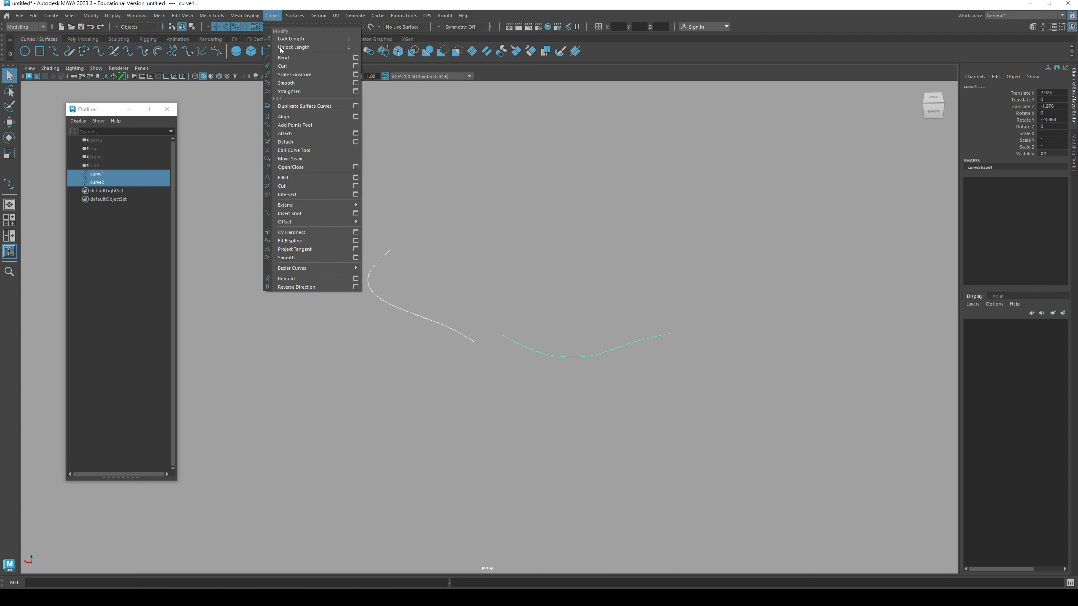
click(294, 133)
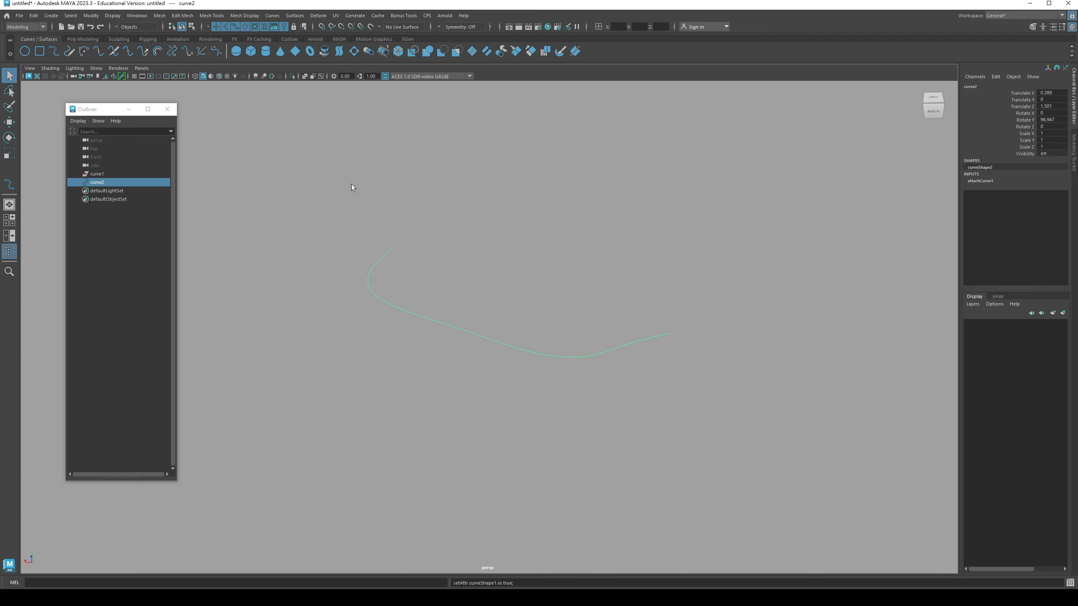
alt+drag(450, 391, 428, 374)
alt+drag(438, 373, 440, 363)
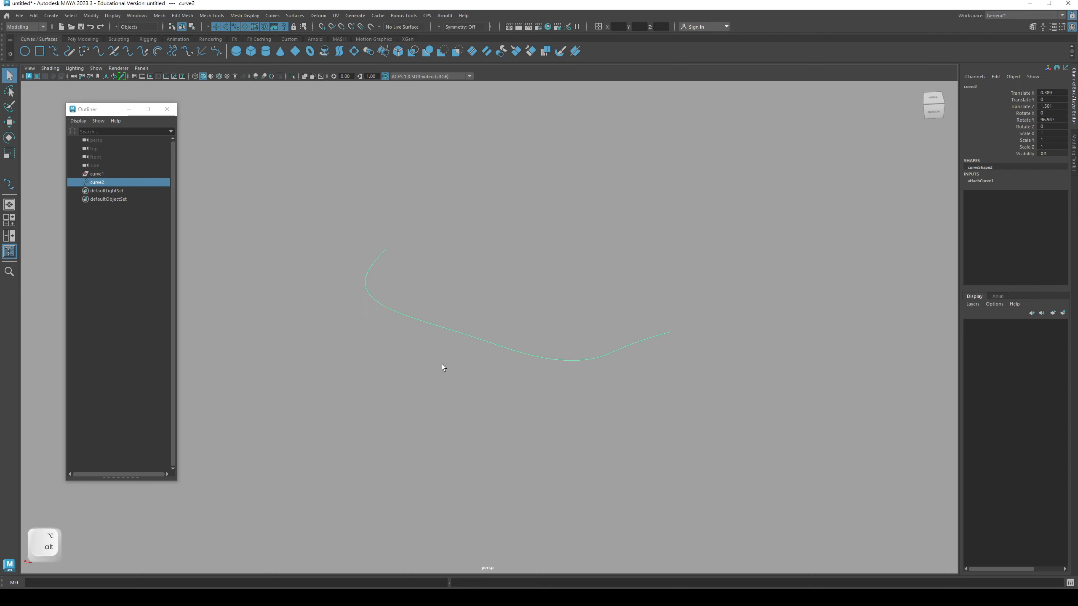
Step: Undo the attachment of curve1 and curve2 and clear the selection
key(ctrl+z)
key(ctrl+z)
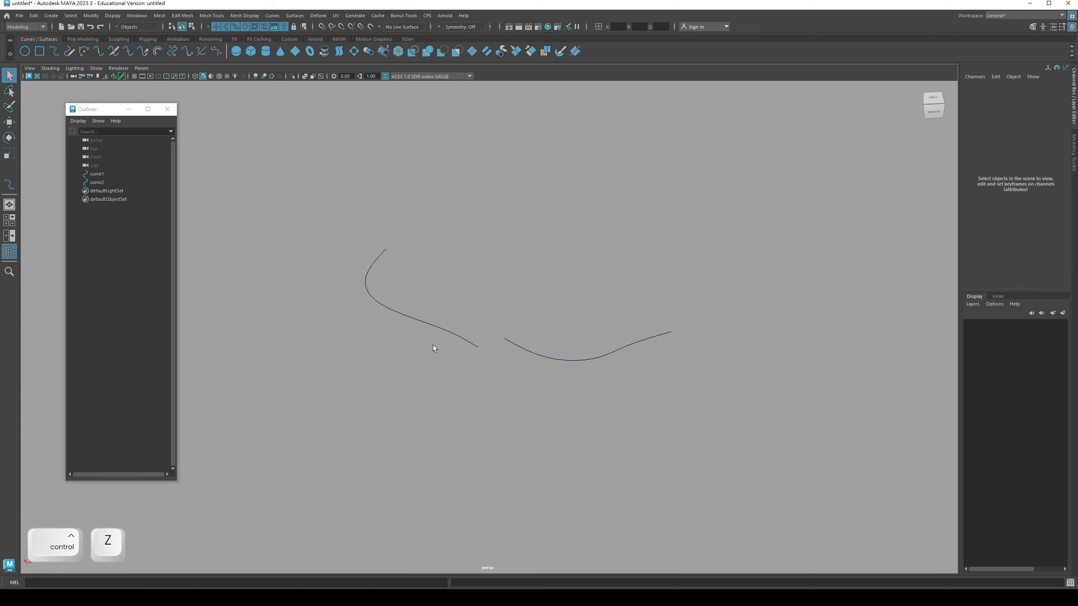
key(q)
alt+drag(453, 337, 460, 367)
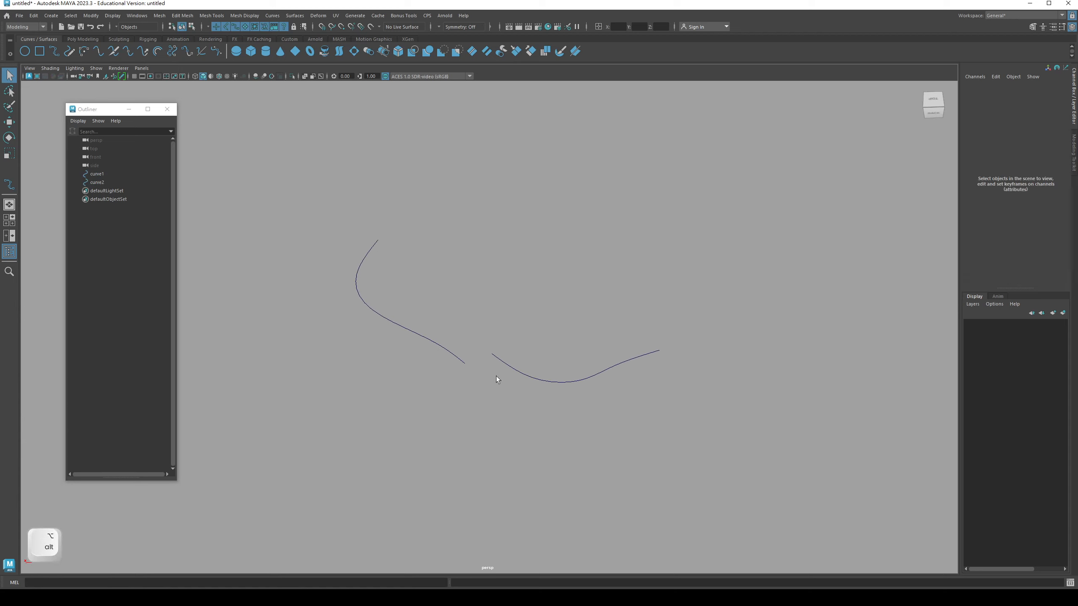